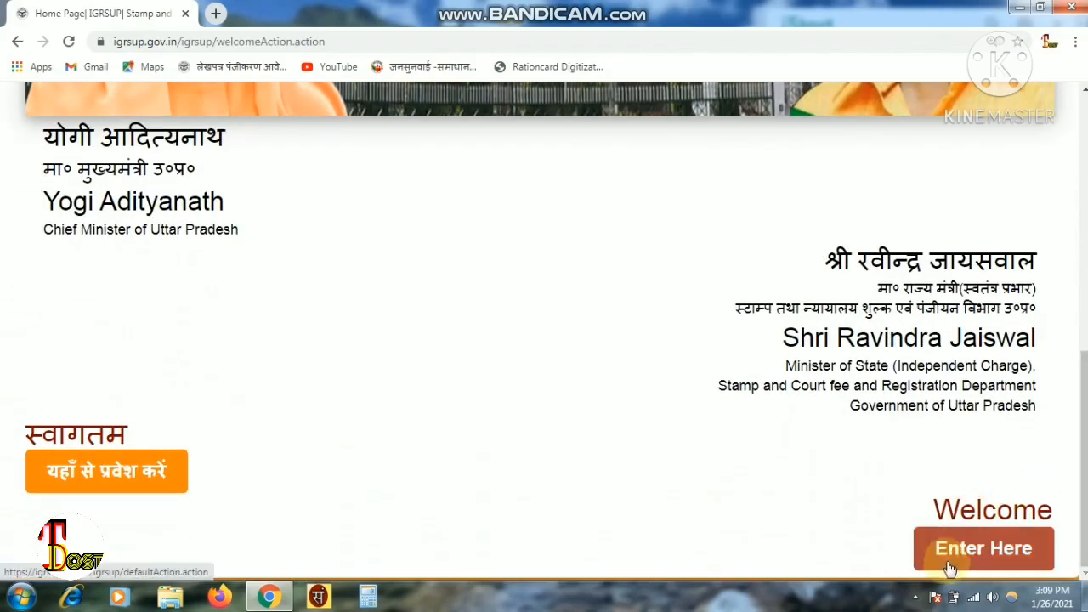
# - Enter the Stamp & Registration site and follow सम्पत्ति पंजीकरण's आवेदन करें link
pyautogui.click(950, 565)
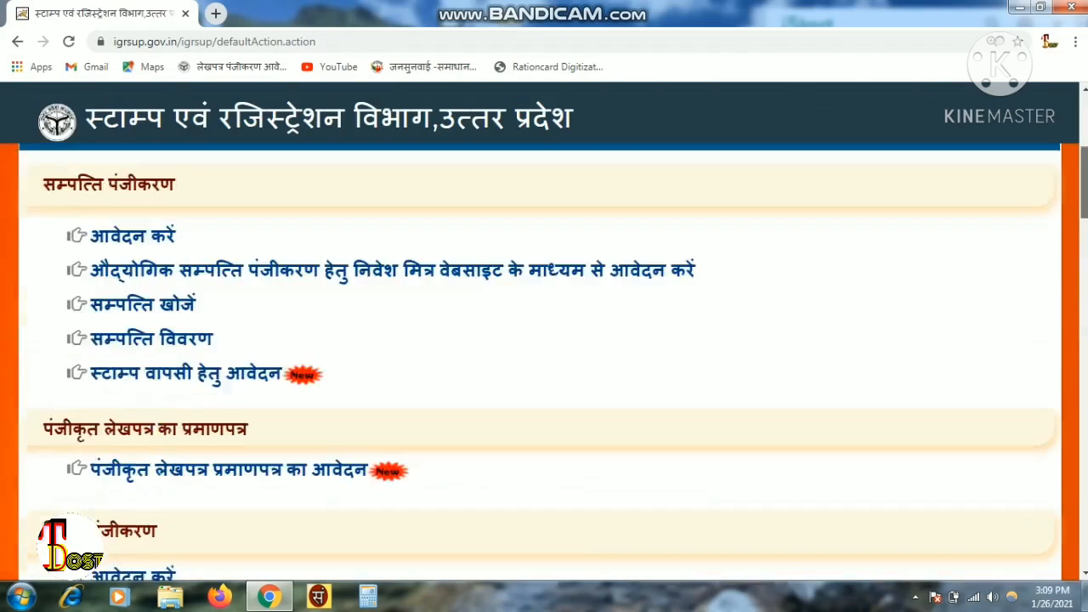
pyautogui.scroll(-6, 1084, 232)
pyautogui.moveTo(1085, 192); pyautogui.dragTo(1085, 189)
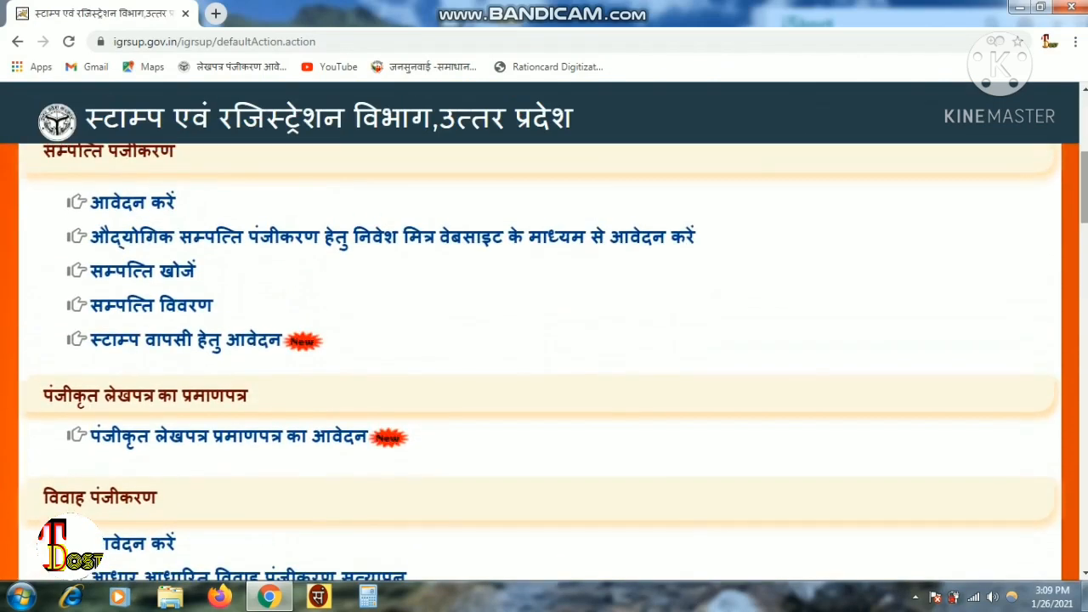
pyautogui.click(126, 210)
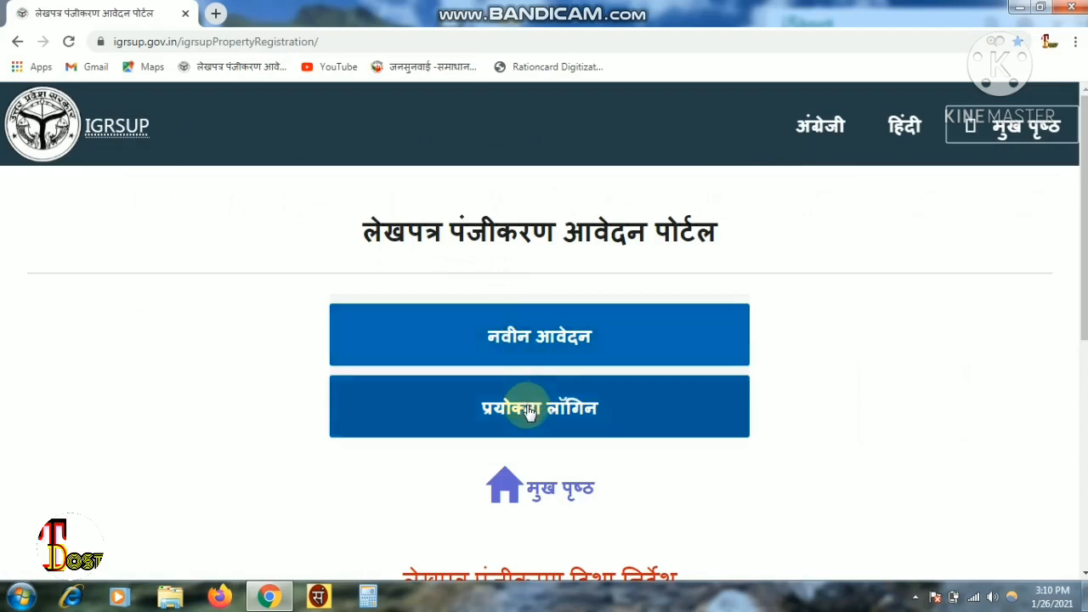
# - Begin a नवीन आवेदन and choose मुजफ्फरनगर as the district
pyautogui.click(554, 347)
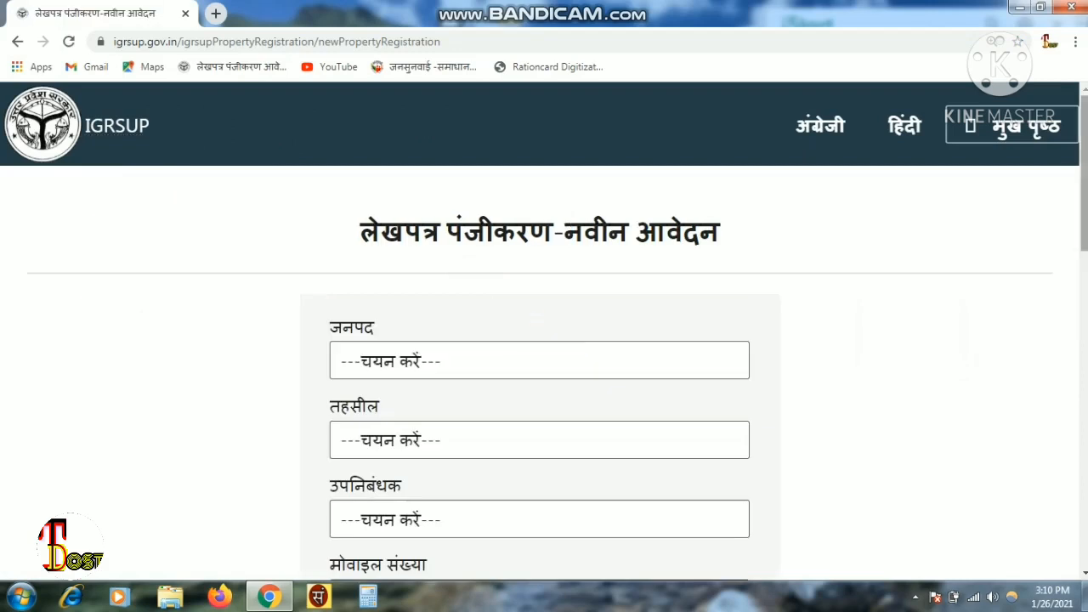
pyautogui.scroll(-2, 557, 348)
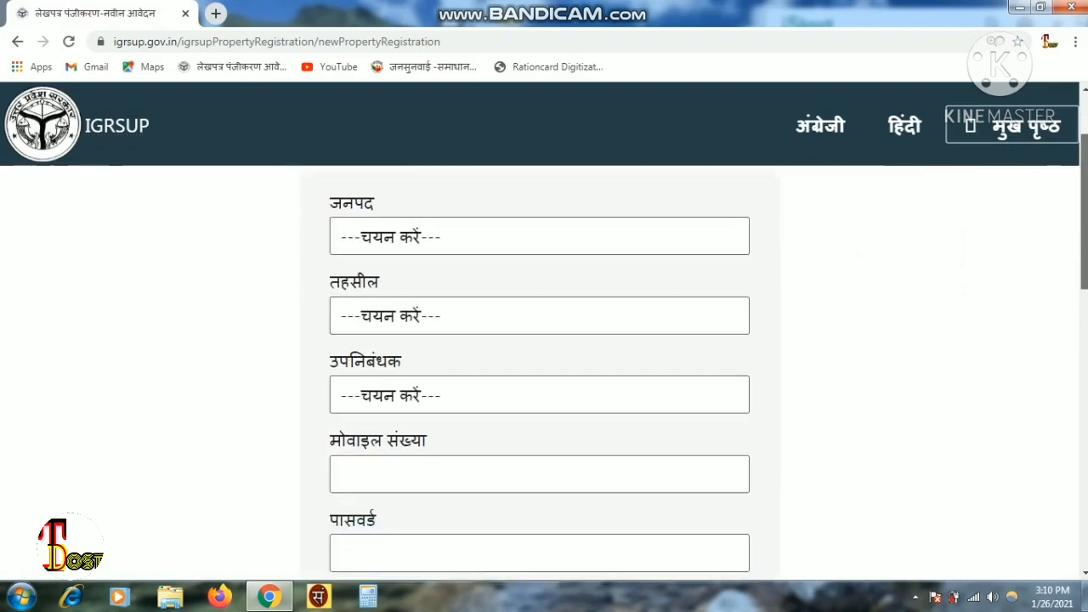
pyautogui.click(501, 239)
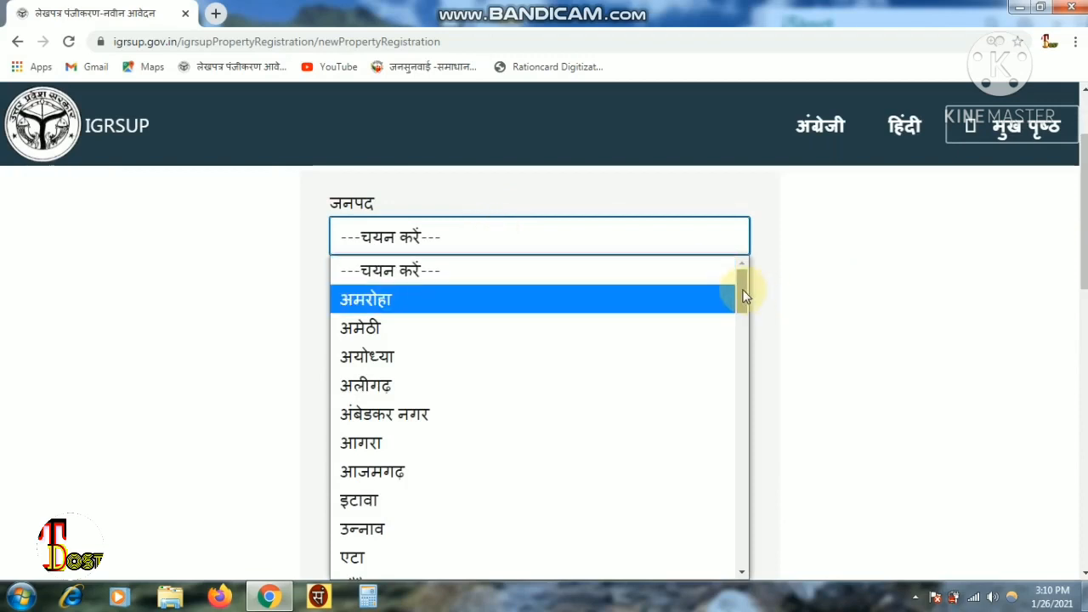
pyautogui.moveTo(742, 287); pyautogui.dragTo(747, 466)
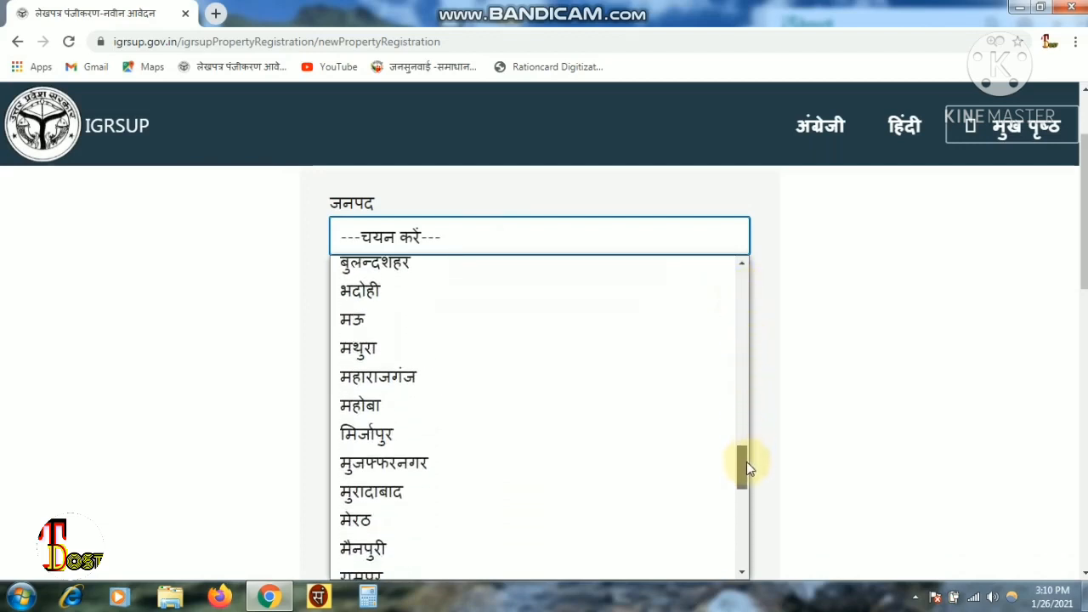
pyautogui.click(436, 481)
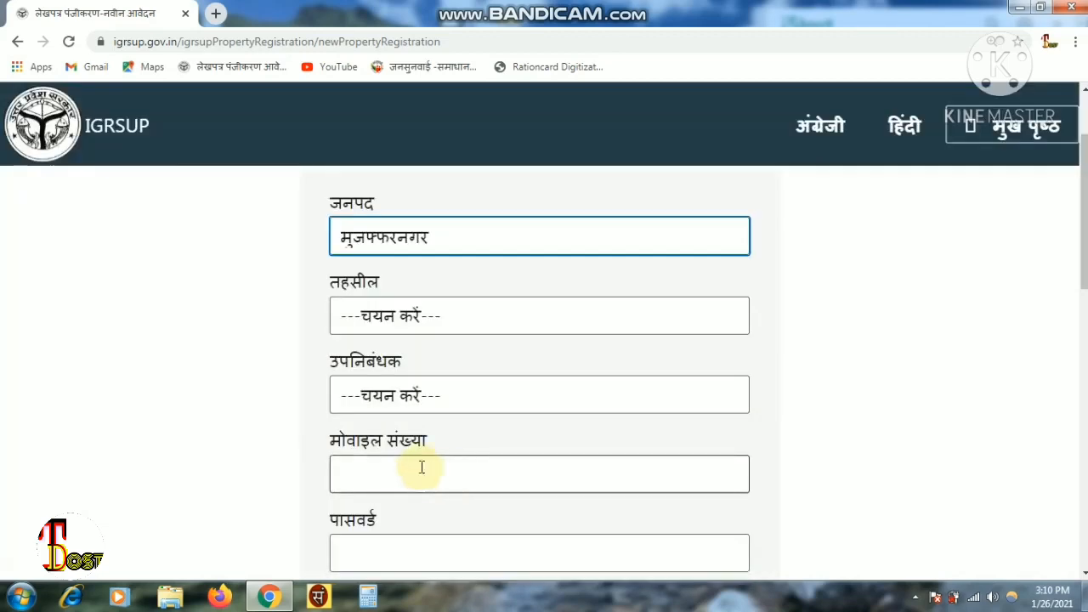
# - Set both the tehsil and the sub-registrar office to बुढ़ाना
pyautogui.click(643, 327)
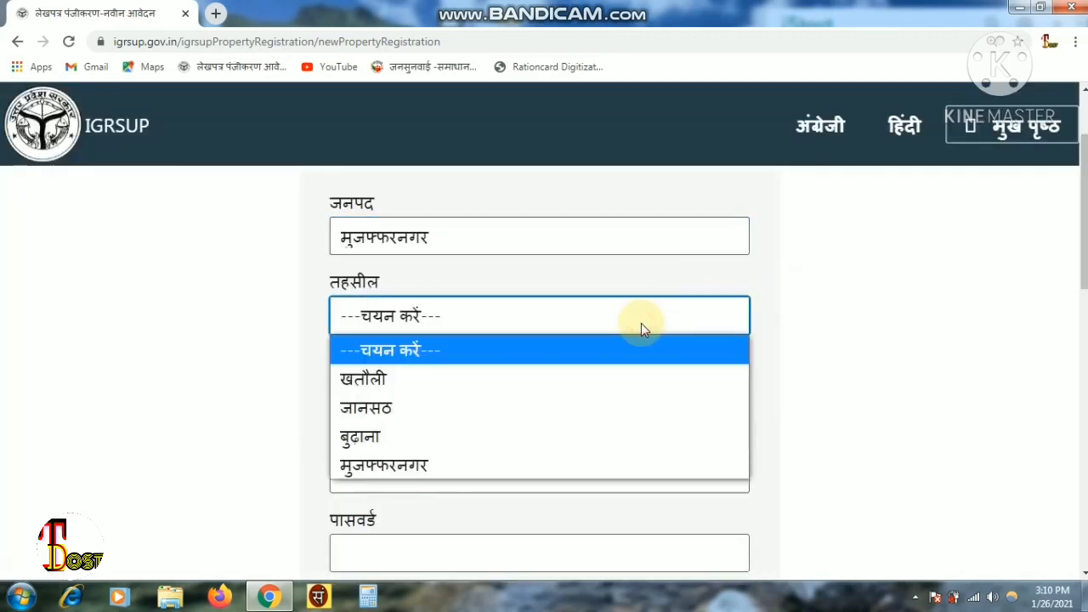
pyautogui.click(463, 436)
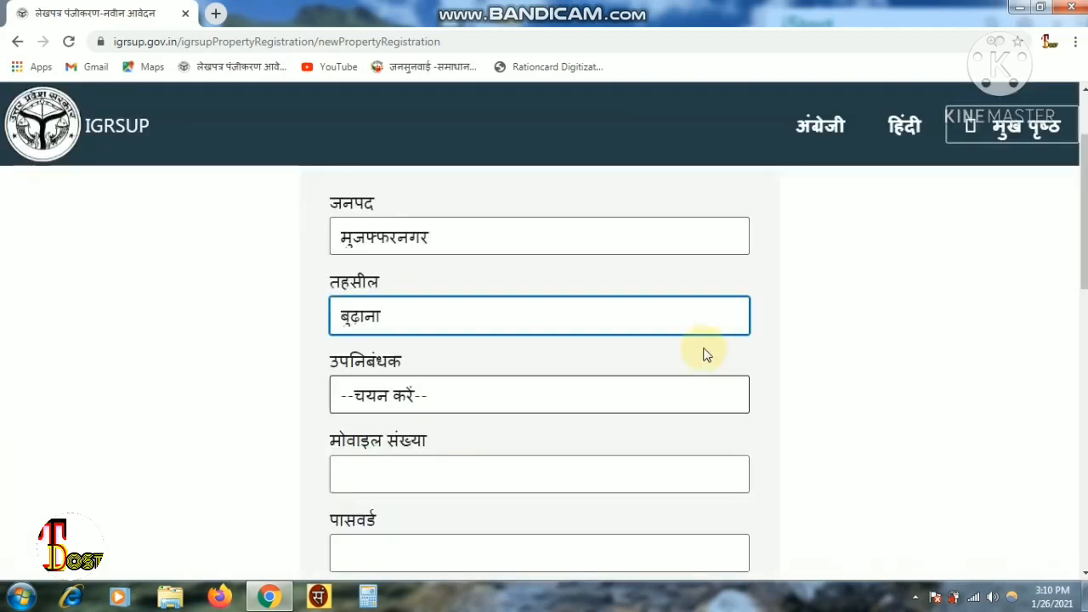
pyautogui.scroll(-1, 704, 355)
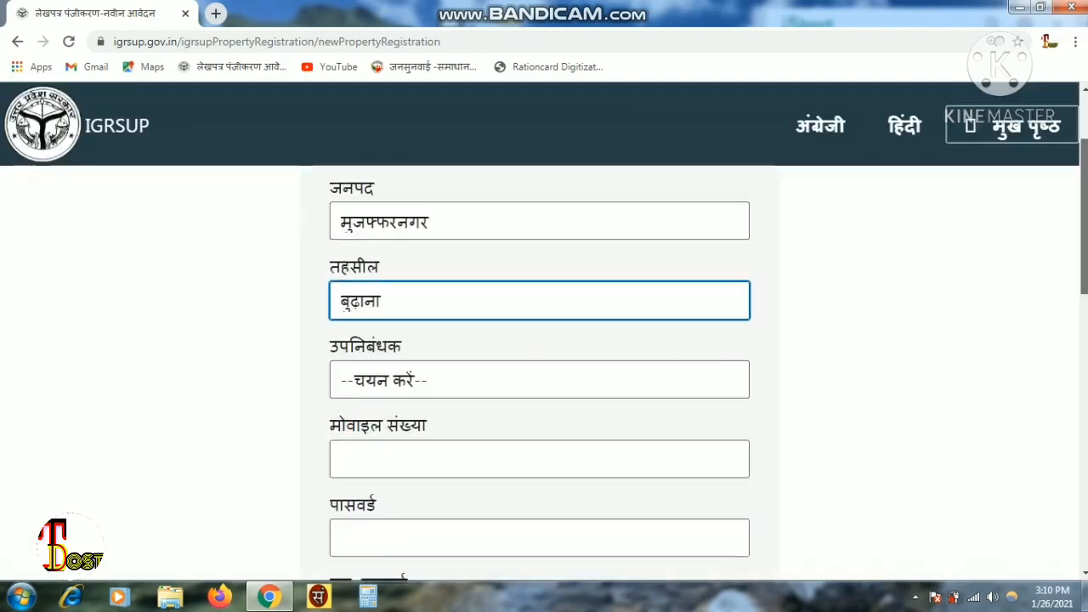
pyautogui.click(561, 285)
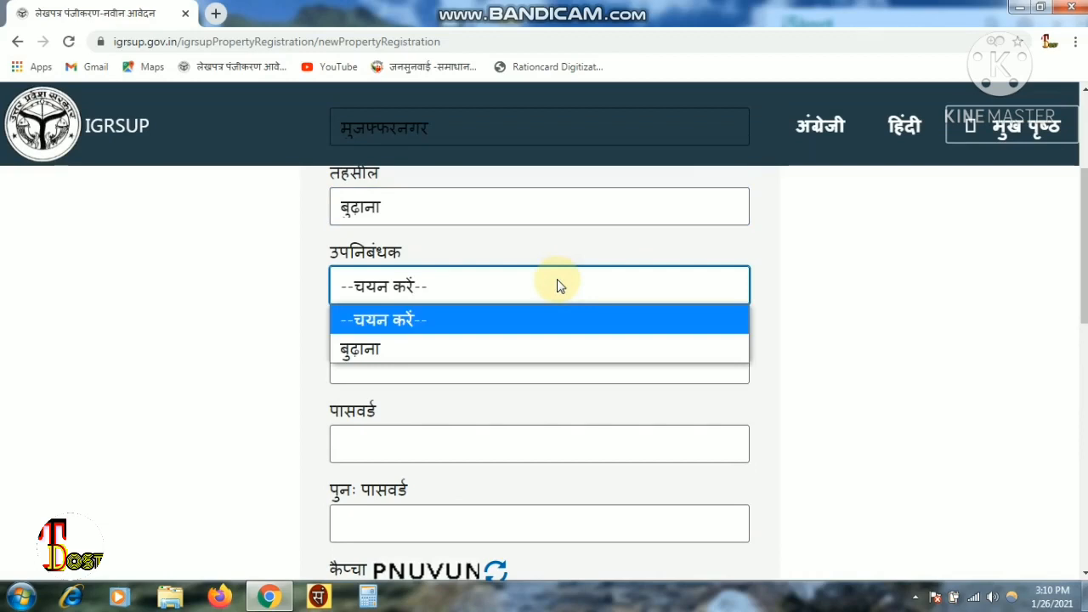
pyautogui.click(416, 350)
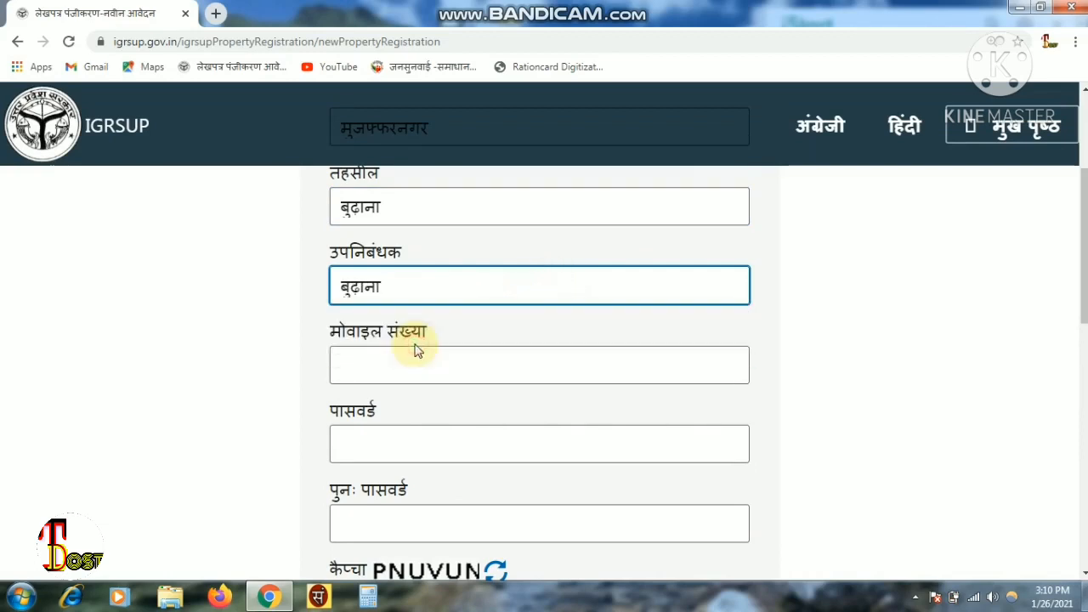
pyautogui.click(393, 287)
pyautogui.click(393, 288)
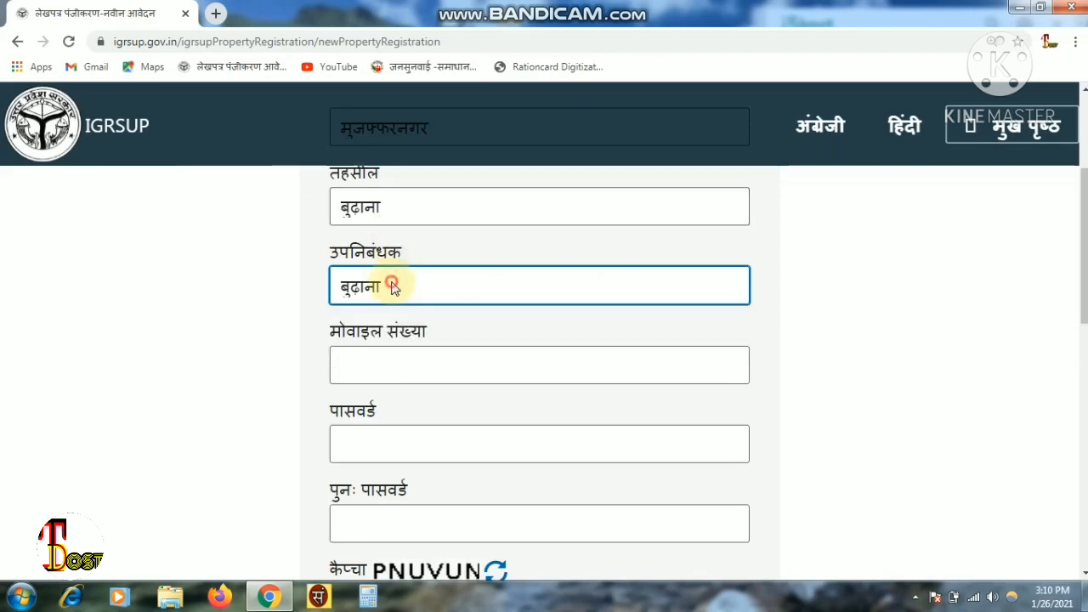
pyautogui.click(399, 363)
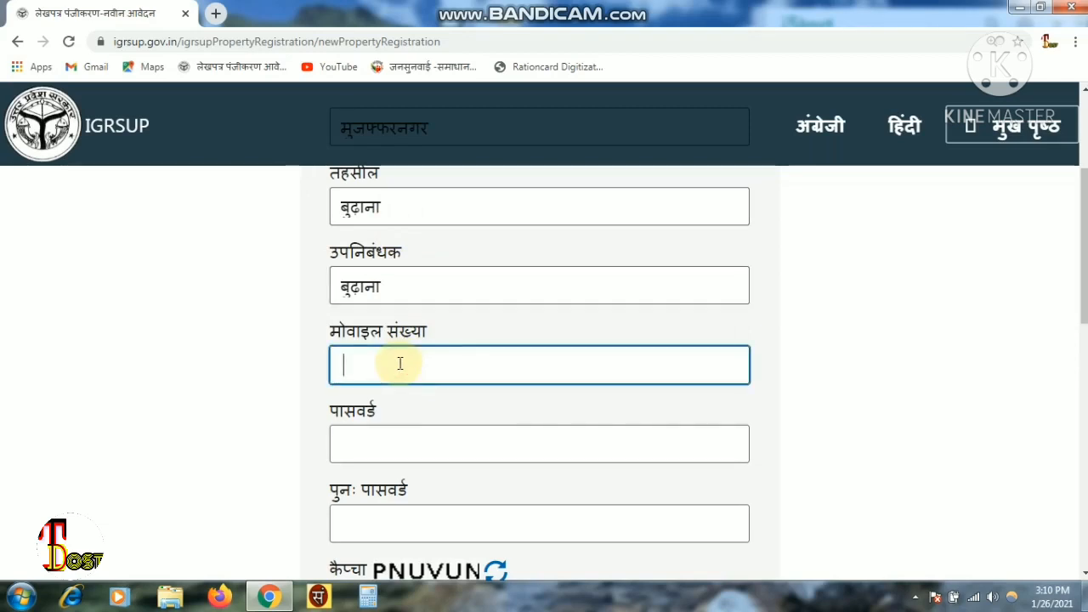
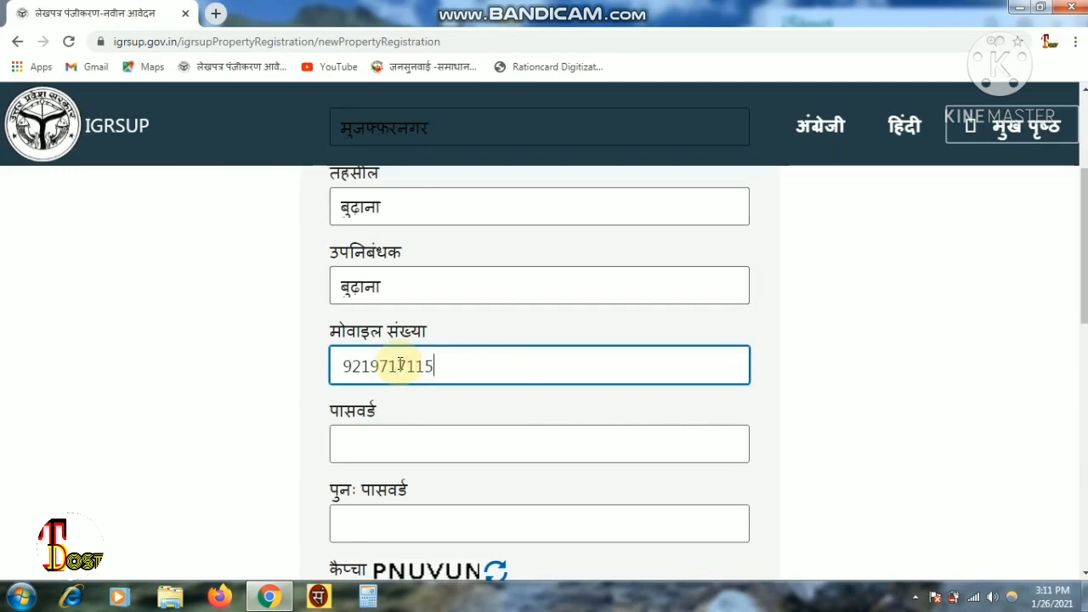
# - Enter the mobile number, the password twice and the captcha, then submit the application
pyautogui.click(388, 436)
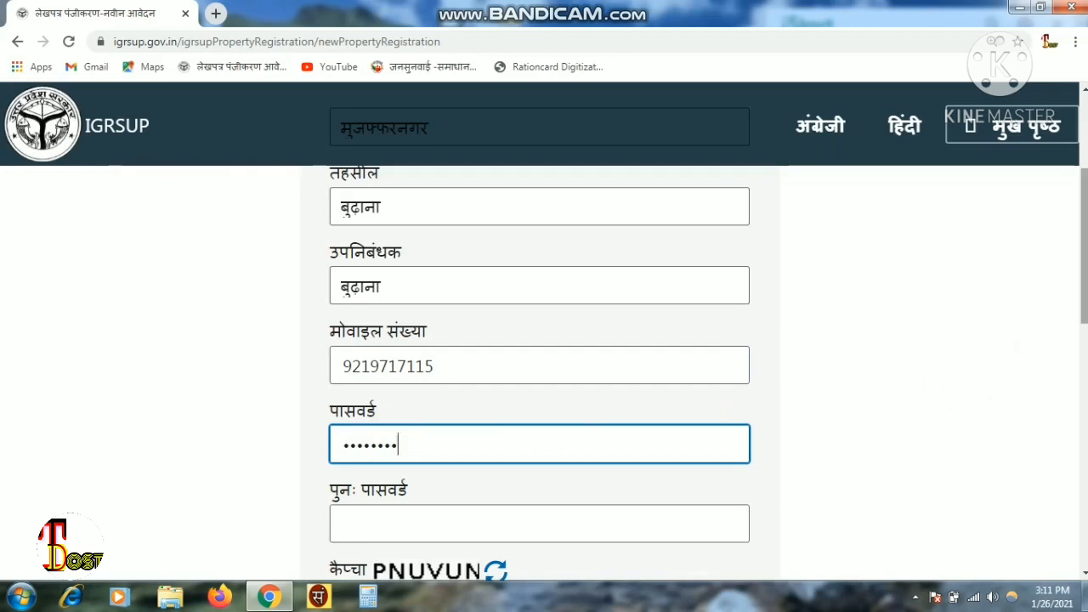
pyautogui.scroll(-2, 853, 363)
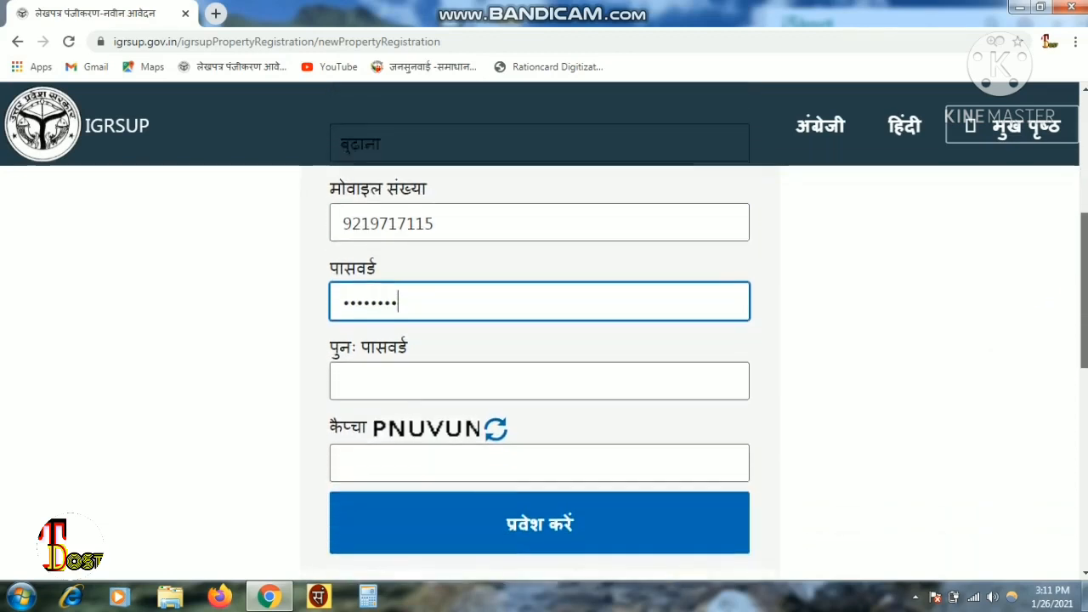
pyautogui.click(540, 369)
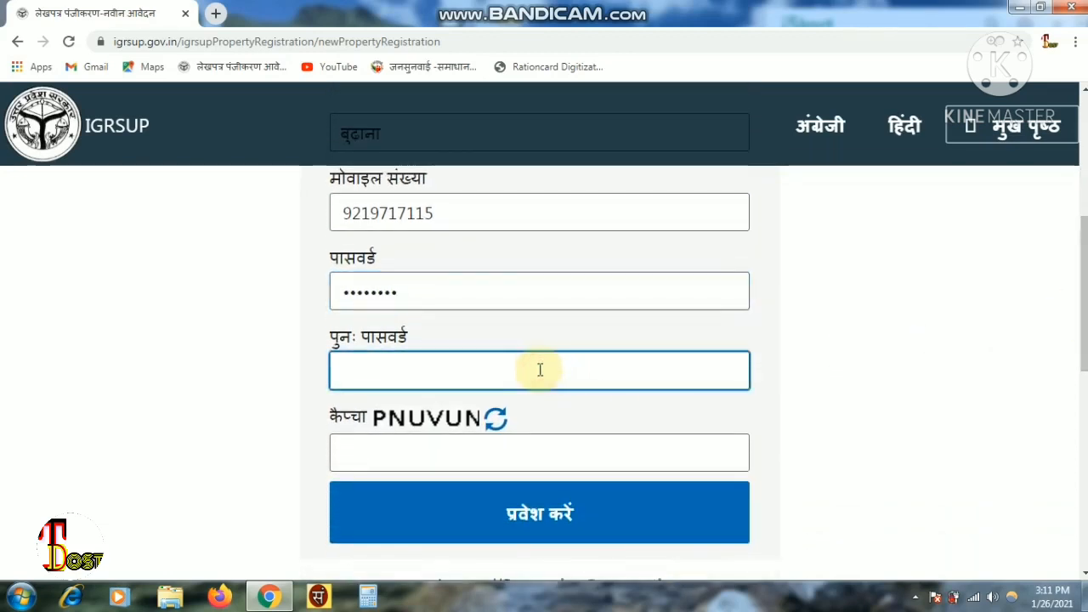
pyautogui.write('•')
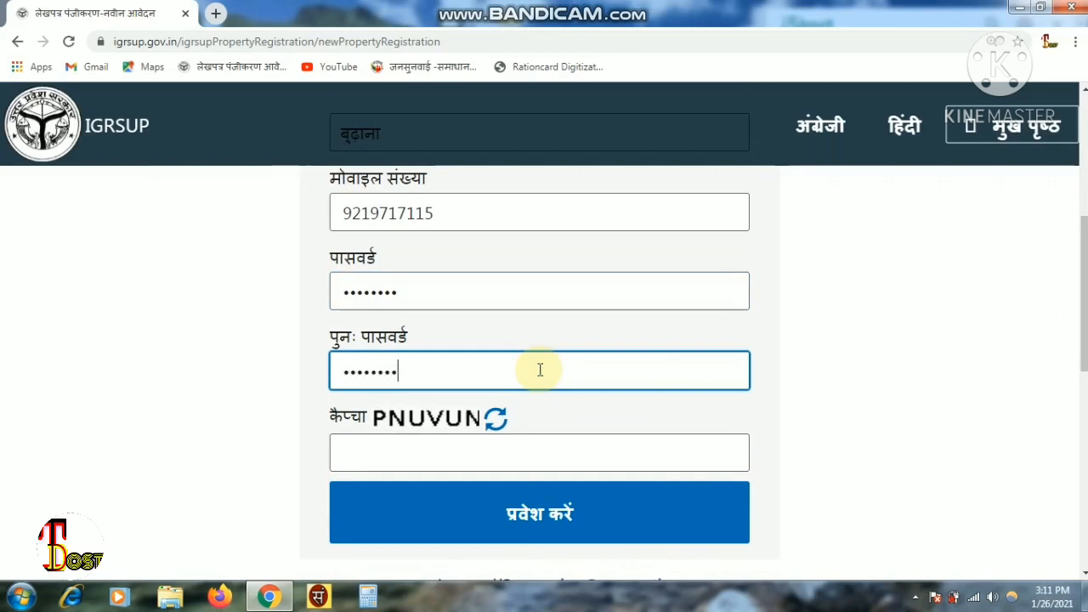
pyautogui.click(438, 453)
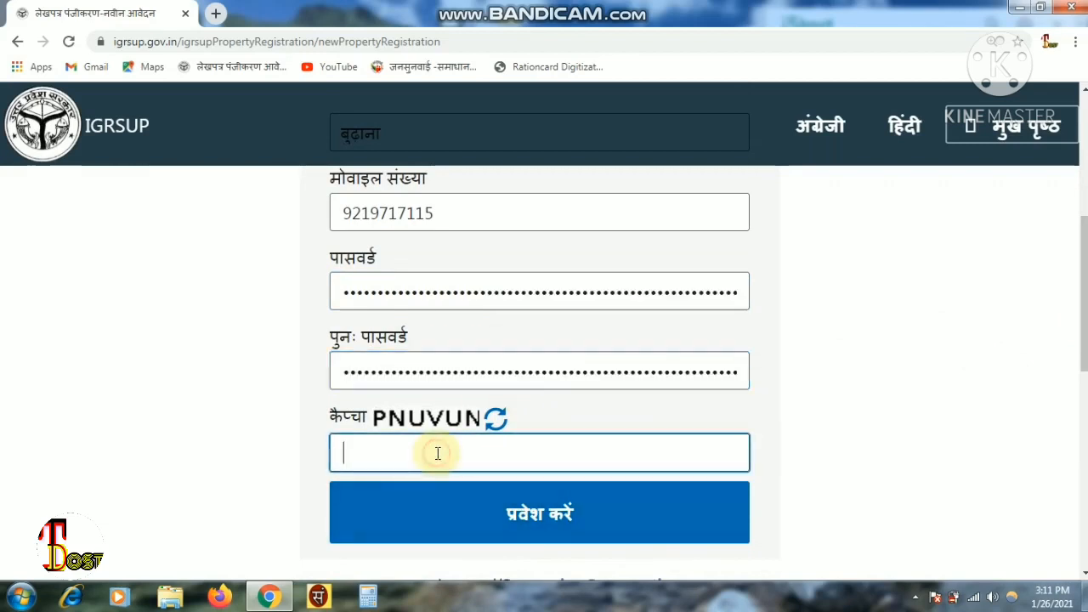
pyautogui.write('PN')
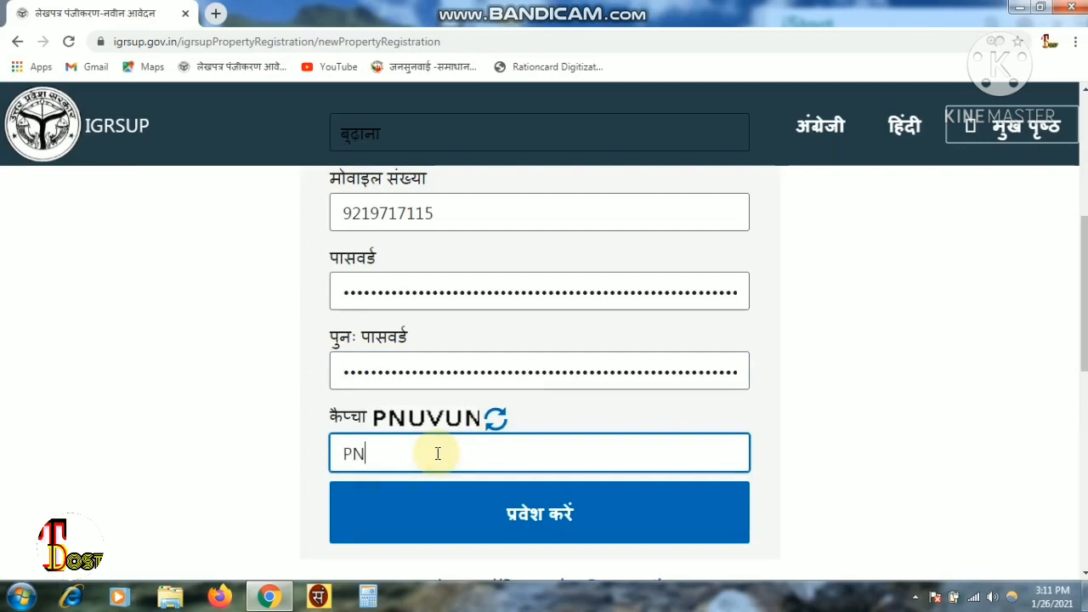
pyautogui.write('UVUN')
pyautogui.click(545, 536)
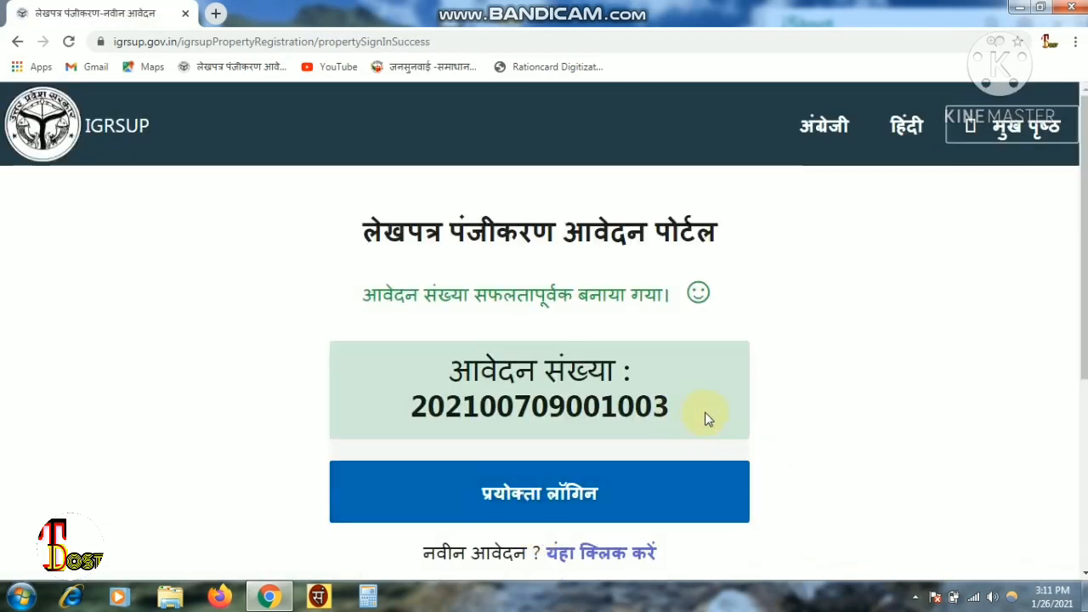
# - Copy the new application number into a blank Word 2007 document, then minimise Word
pyautogui.moveTo(706, 419); pyautogui.dragTo(418, 429)
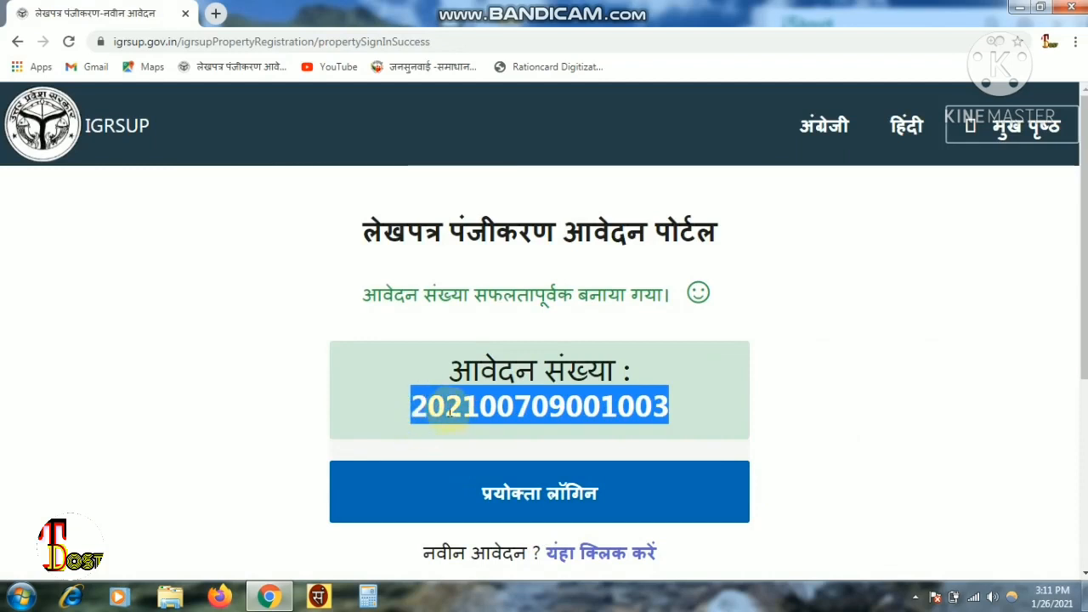
pyautogui.rightClick(450, 412)
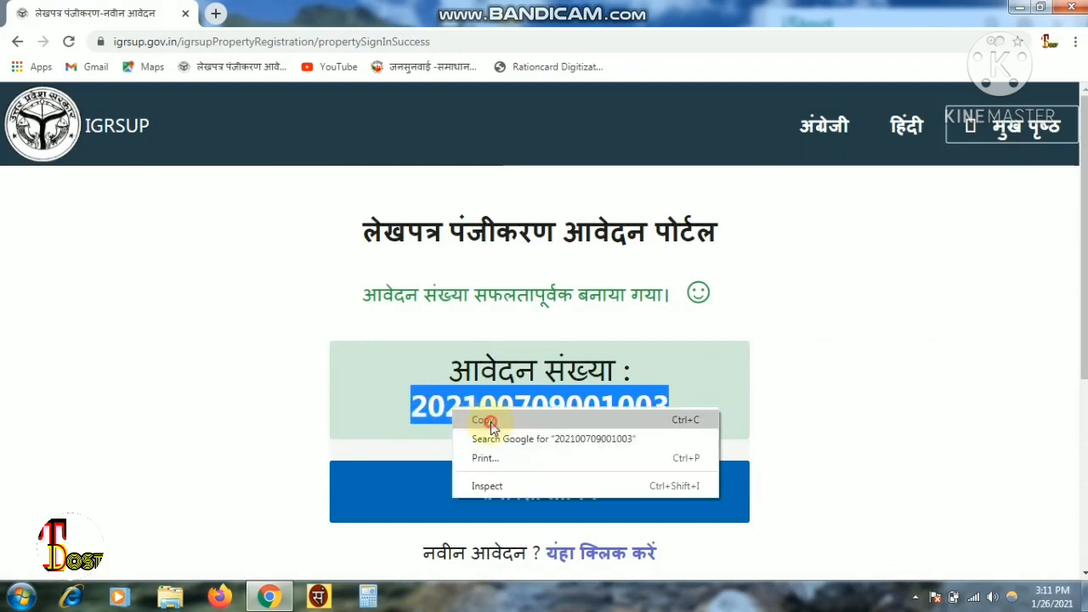
pyautogui.click(485, 421)
pyautogui.click(21, 596)
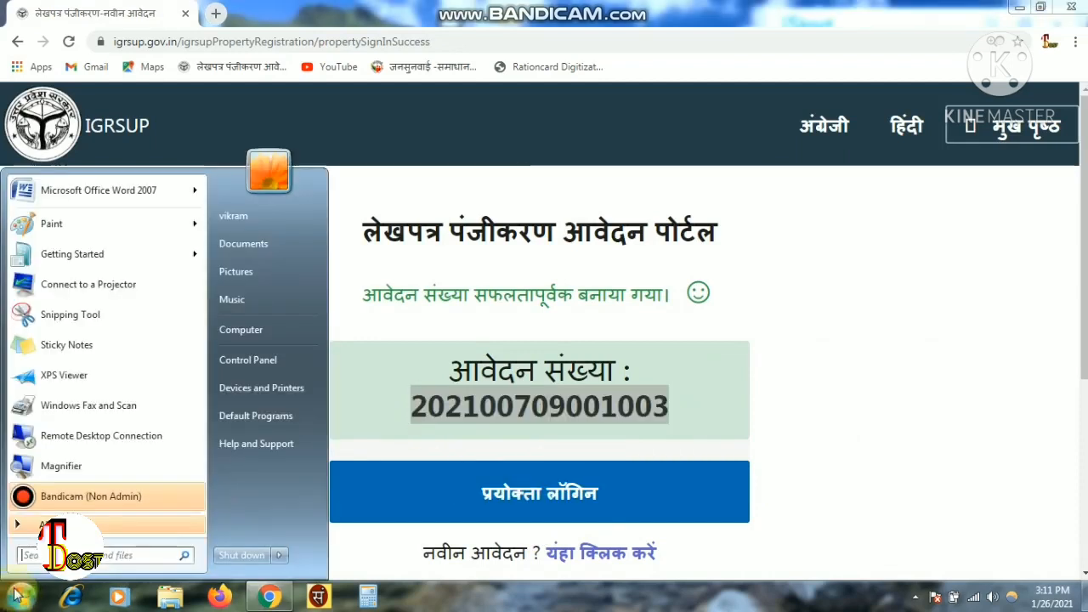
pyautogui.click(129, 198)
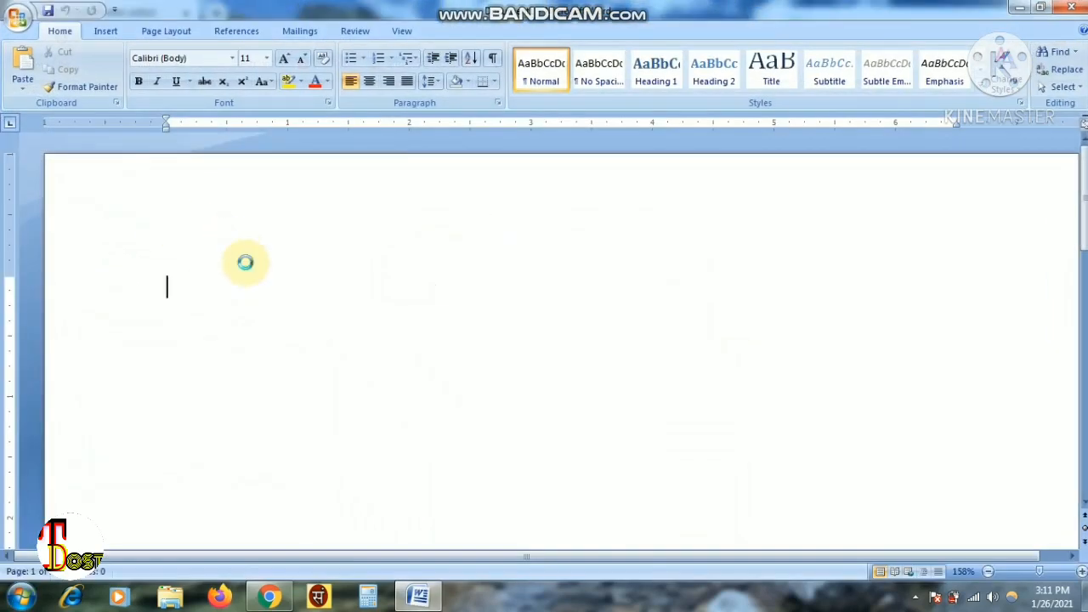
pyautogui.hotkey('ctrl', 'v')
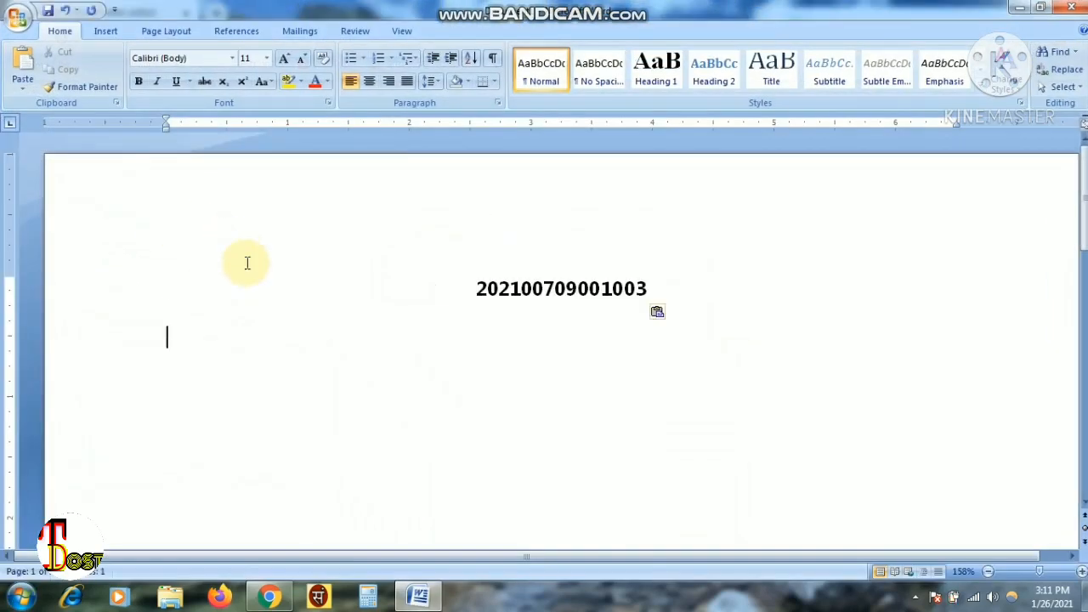
pyautogui.click(1023, 8)
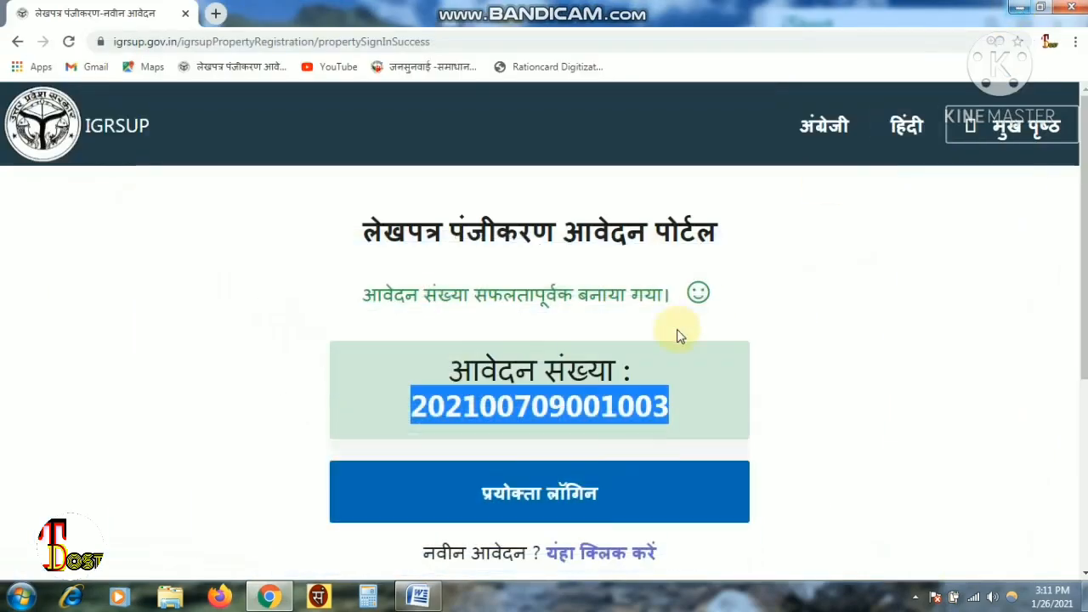
# - Open the applicant login form and choose मुजफ्फरनगर as the district
pyautogui.click(822, 358)
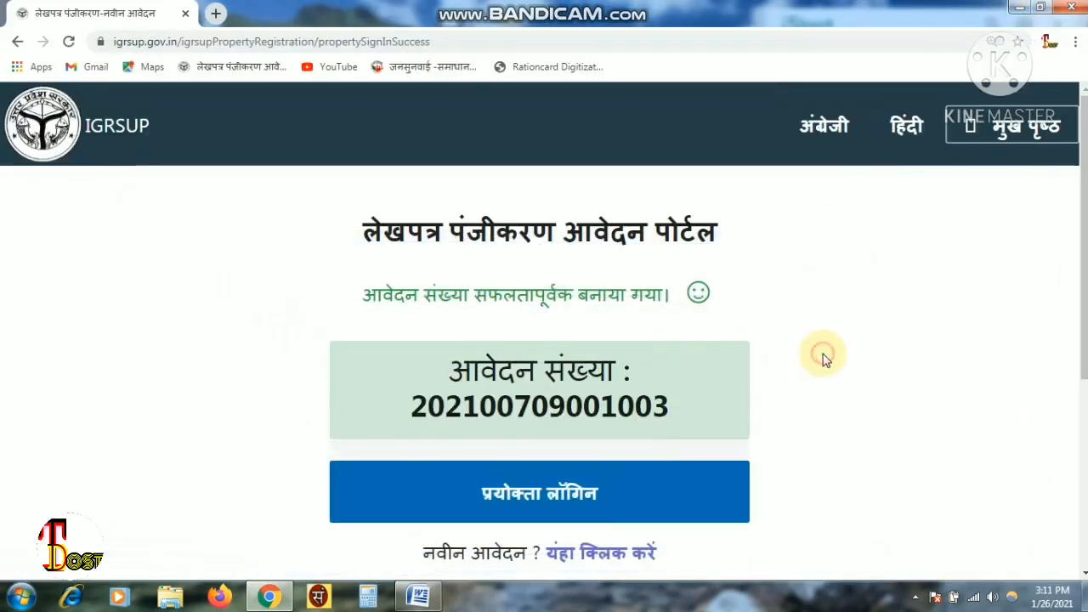
pyautogui.click(557, 508)
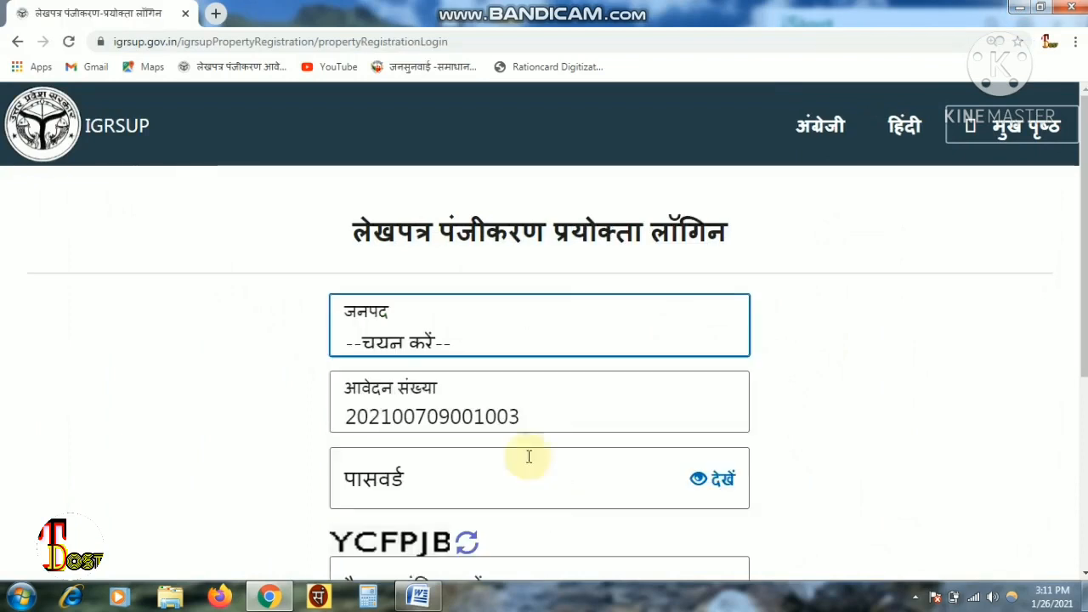
pyautogui.click(453, 351)
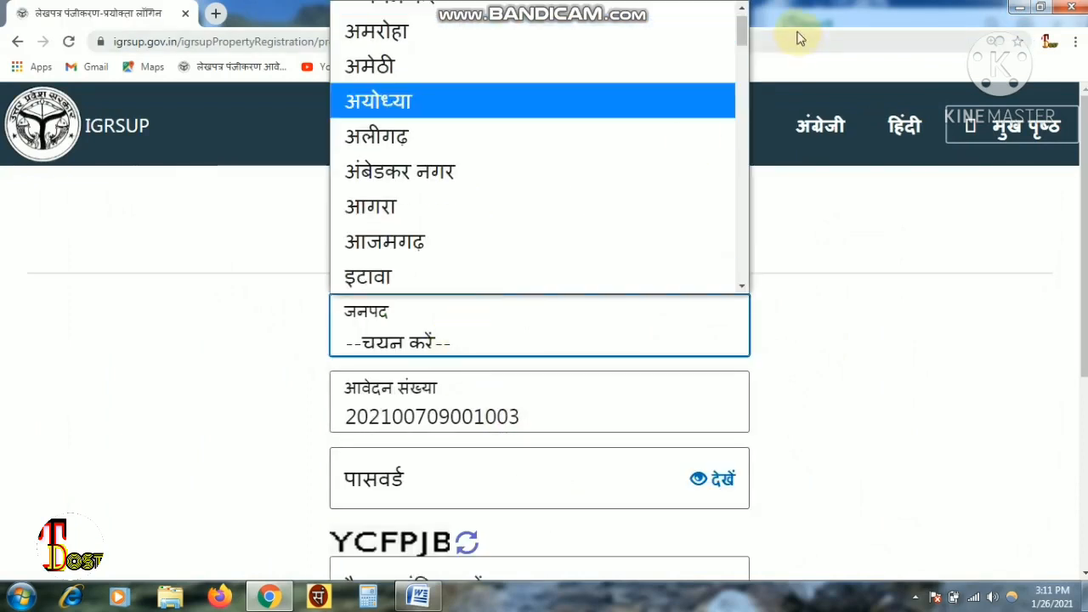
pyautogui.moveTo(738, 39); pyautogui.dragTo(745, 204)
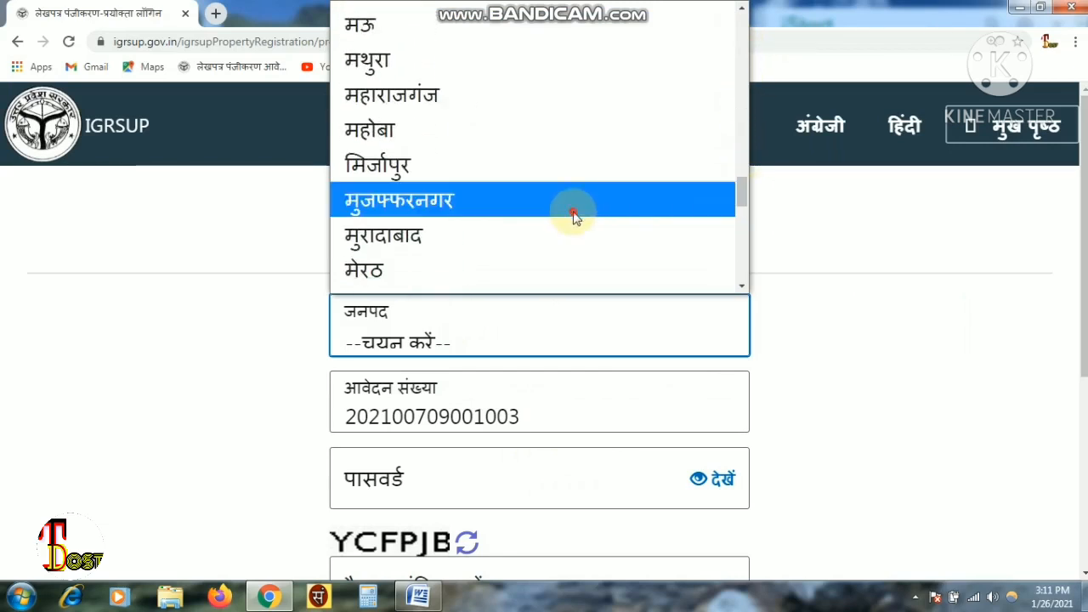
pyautogui.click(573, 214)
# - Enter the account password and the captcha code on the login form
pyautogui.moveTo(1084, 234); pyautogui.dragTo(1079, 325)
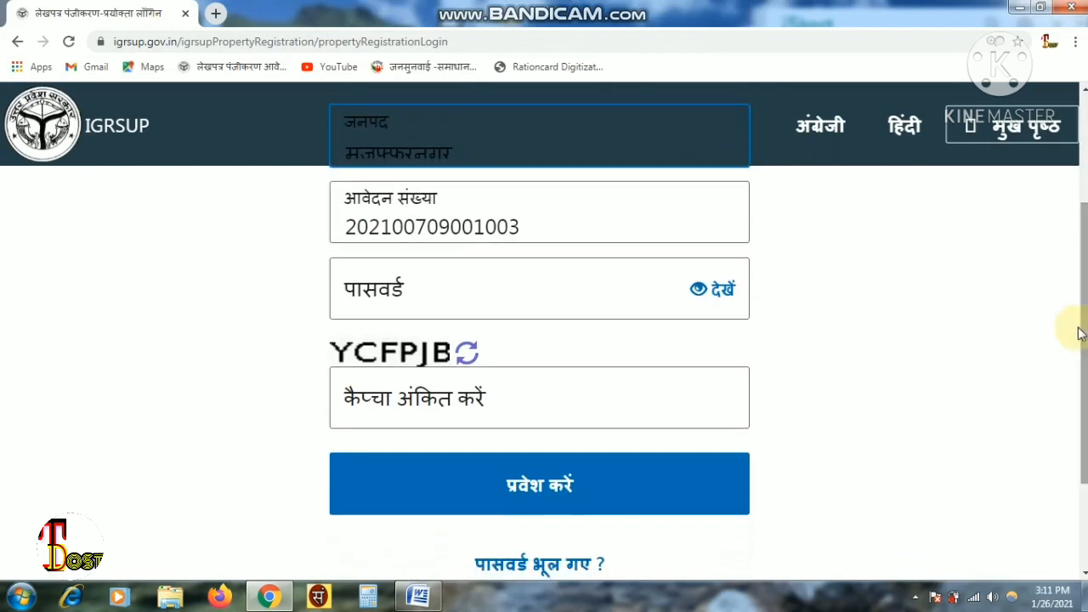
pyautogui.click(578, 315)
pyautogui.write('•••')
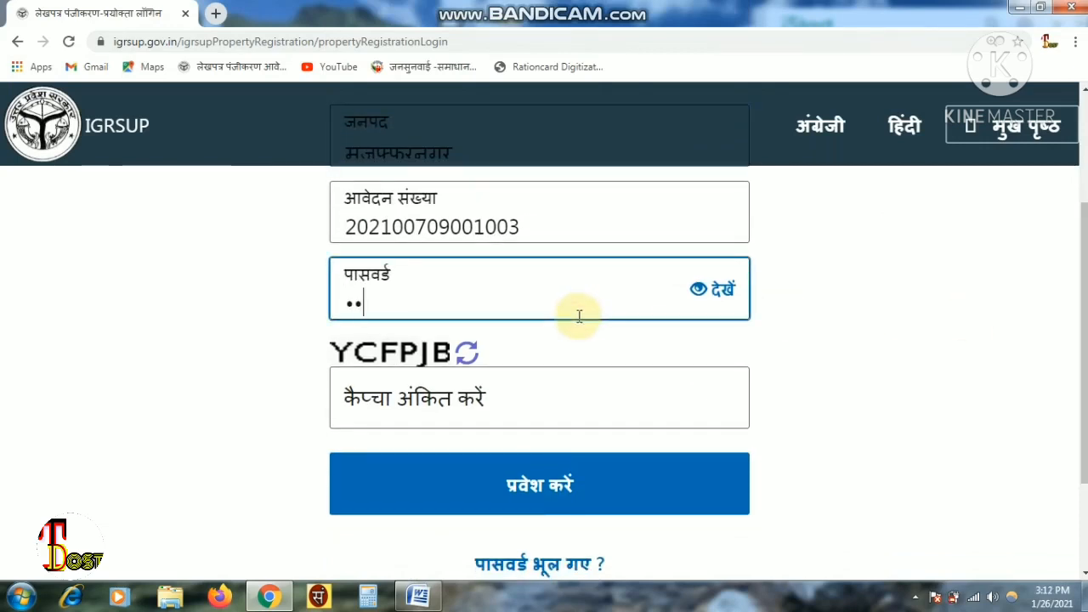
pyautogui.write('•••••')
pyautogui.click(427, 420)
pyautogui.write('YC')
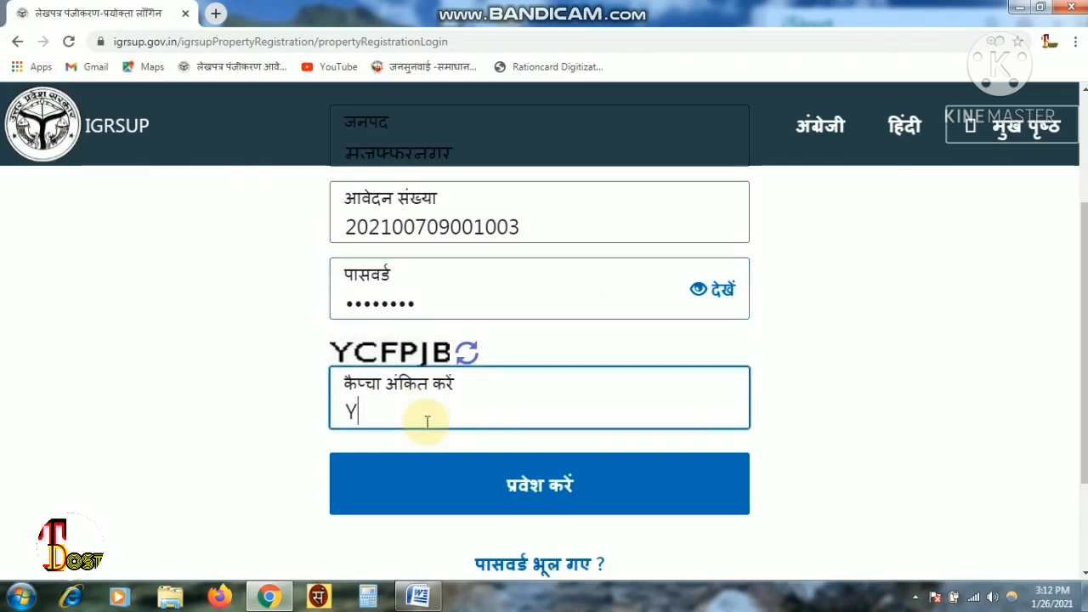
pyautogui.write('FPJB')
# - Log in and review the dashboard's precautions and the form-filling steps panel
pyautogui.click(515, 473)
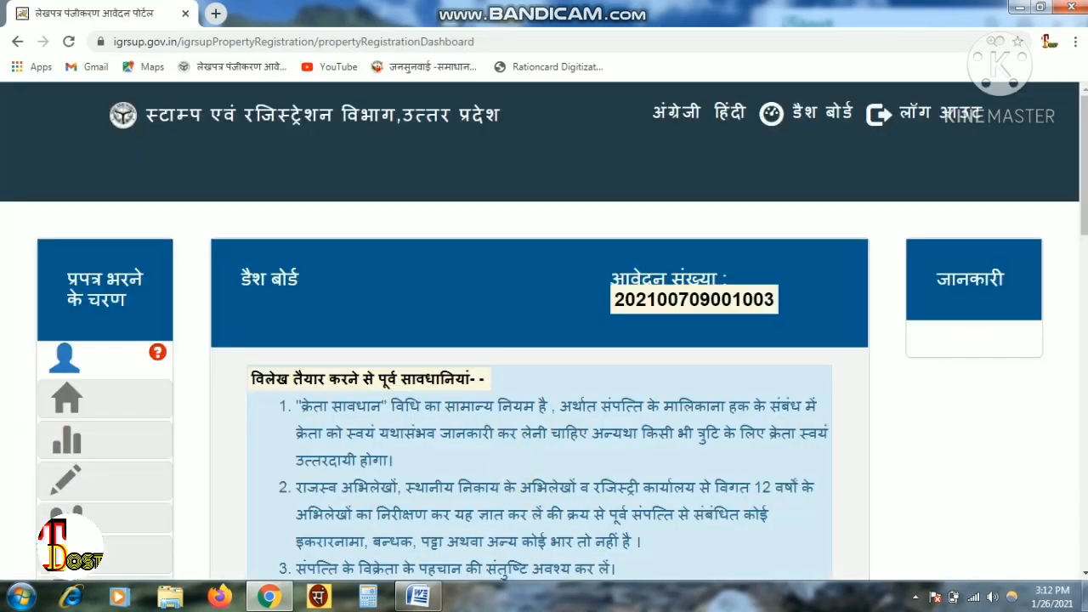
pyautogui.scroll(-2, 1062, 219)
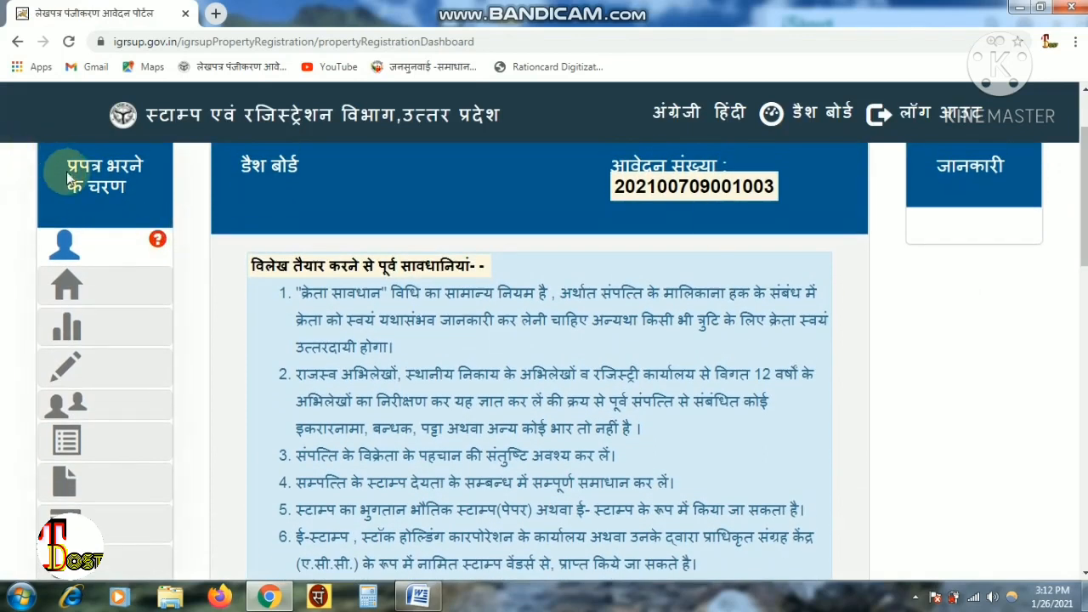
pyautogui.moveTo(68, 160); pyautogui.dragTo(127, 199)
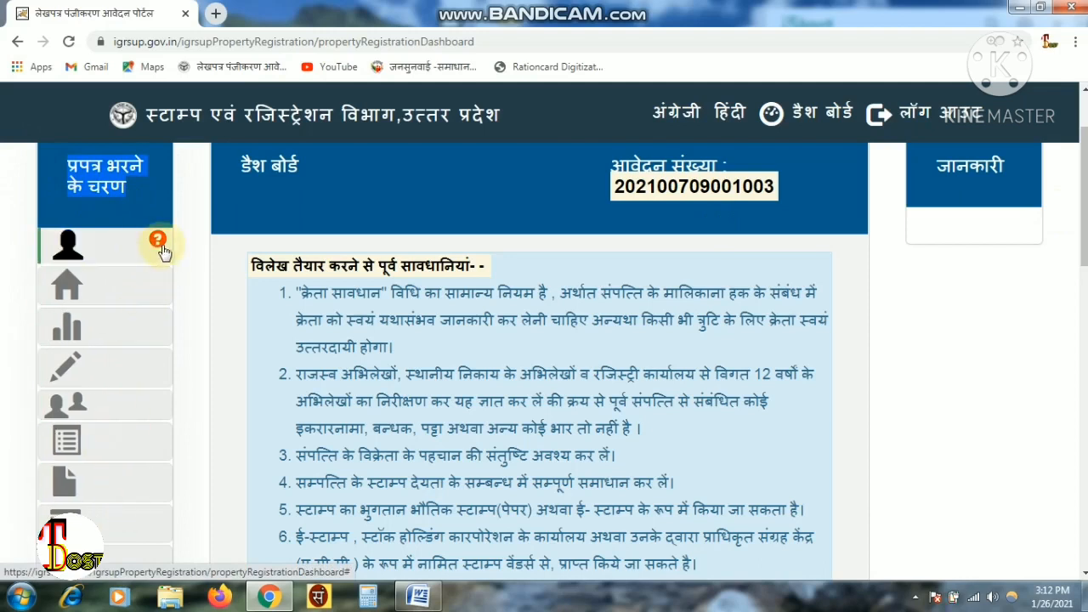
pyautogui.moveTo(159, 250)
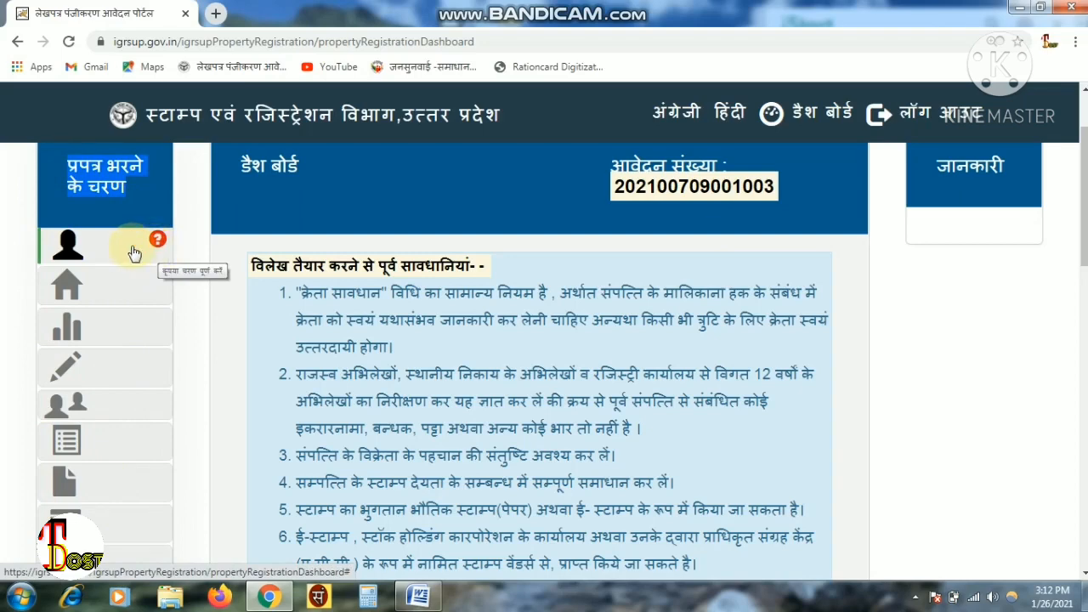
# - Open the presenter details step and set transaction nature to अचल सम्पत्ति का अंतरण (बही सं०-1)
pyautogui.click(132, 248)
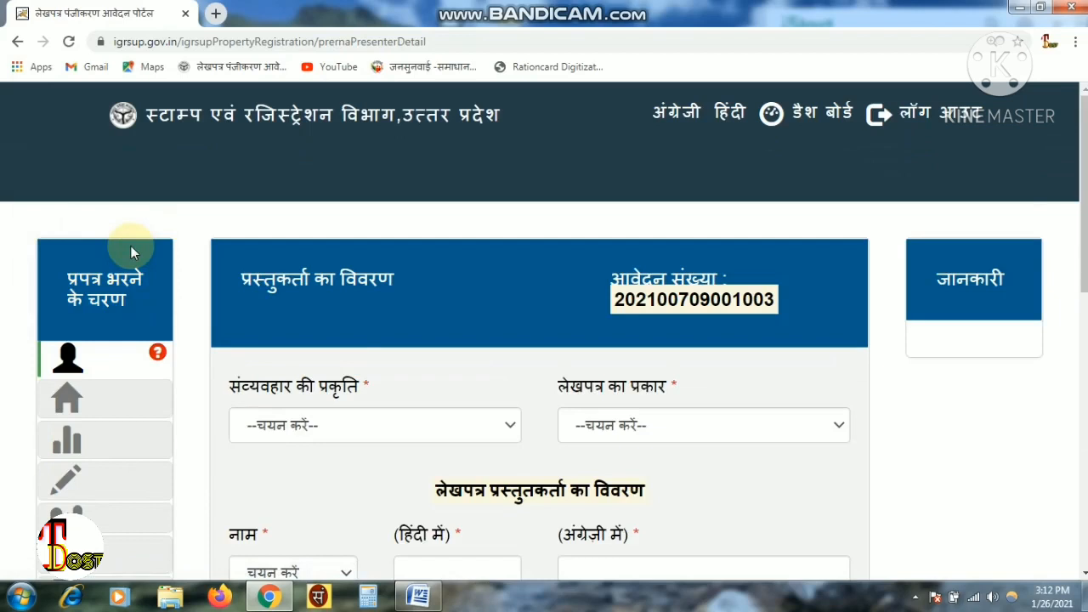
pyautogui.scroll(-2, 361, 191)
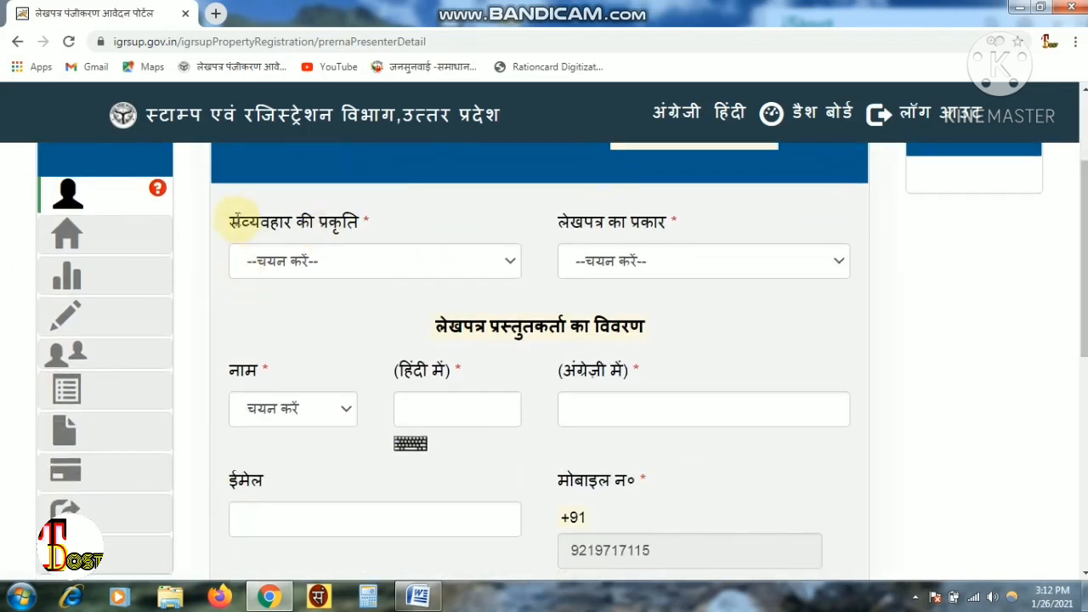
pyautogui.moveTo(231, 220); pyautogui.dragTo(407, 230)
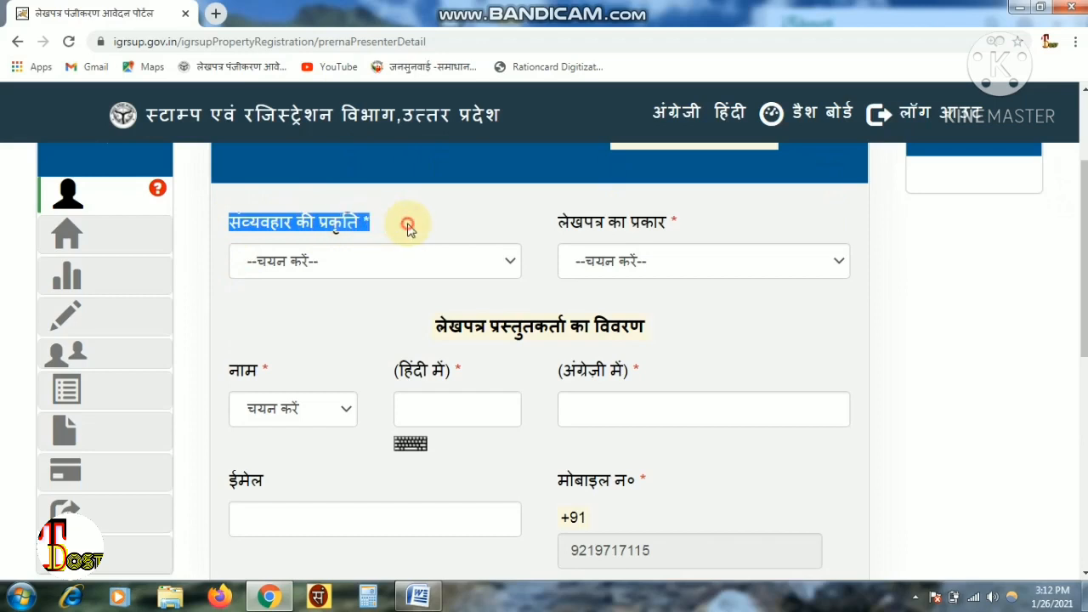
pyautogui.click(410, 260)
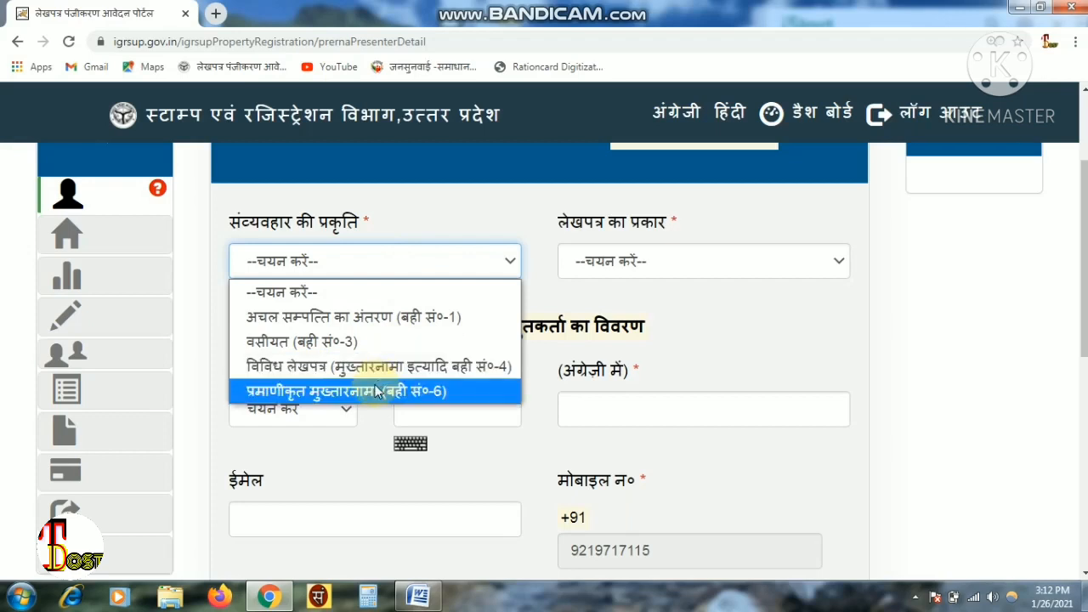
pyautogui.click(392, 319)
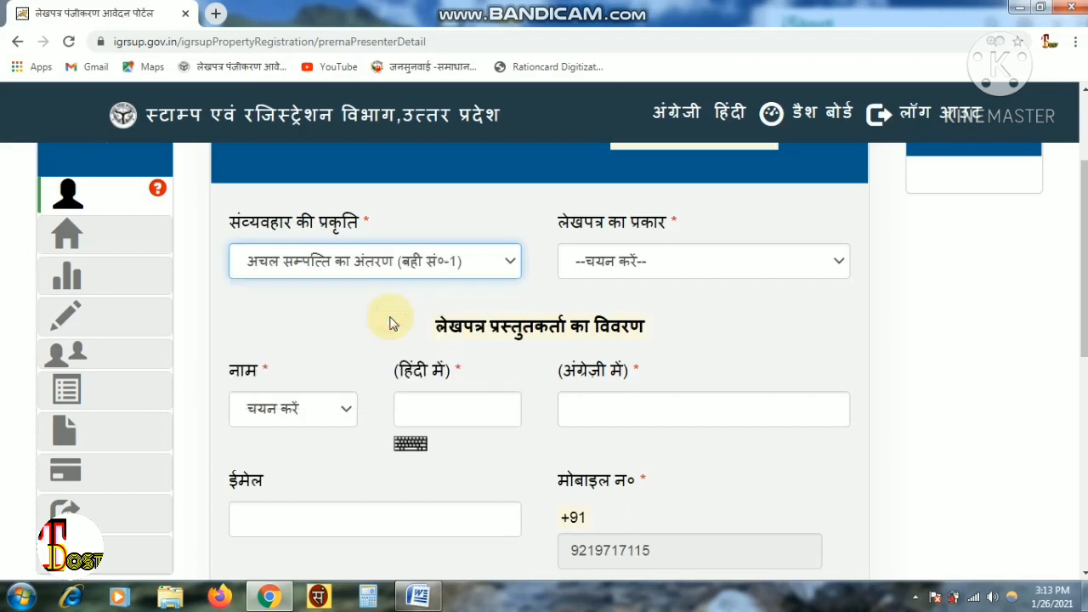
# - Choose विक्रय पत्र as the document type
pyautogui.doubleClick(671, 238)
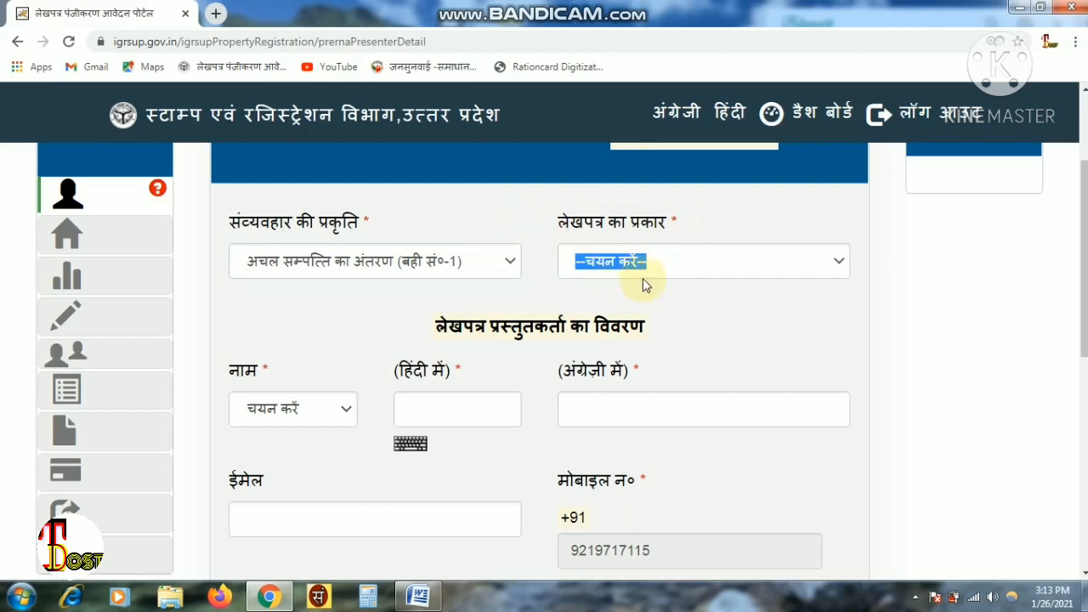
pyautogui.click(667, 274)
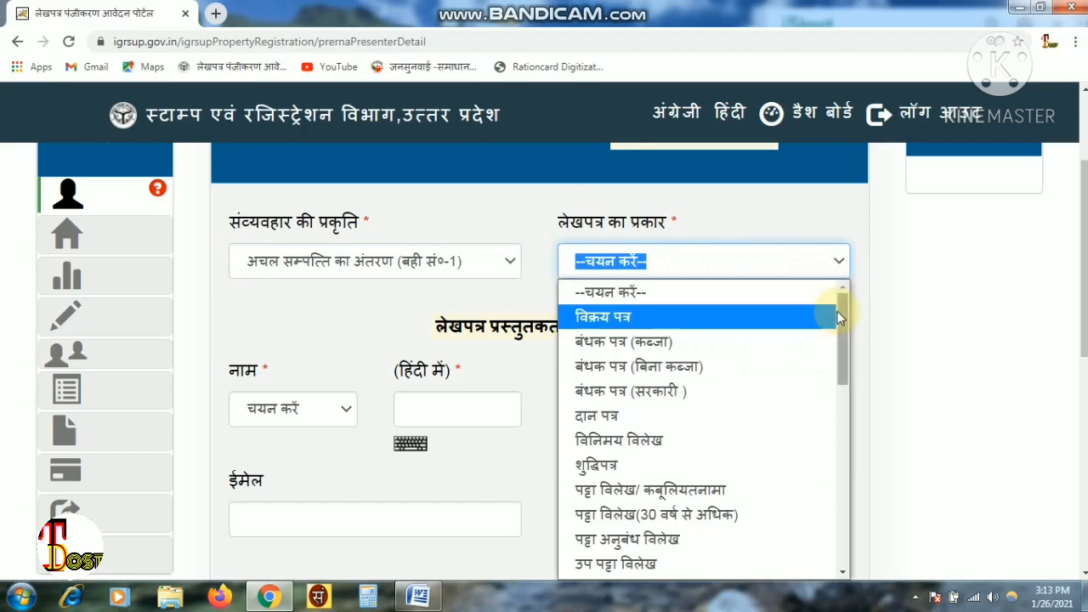
pyautogui.moveTo(839, 311)
pyautogui.mouseDown()
pyautogui.moveTo(857, 513)
pyautogui.moveTo(859, 395)
pyautogui.moveTo(846, 307)
pyautogui.moveTo(856, 499)
pyautogui.moveTo(843, 297)
pyautogui.mouseUp()
pyautogui.click(733, 321)
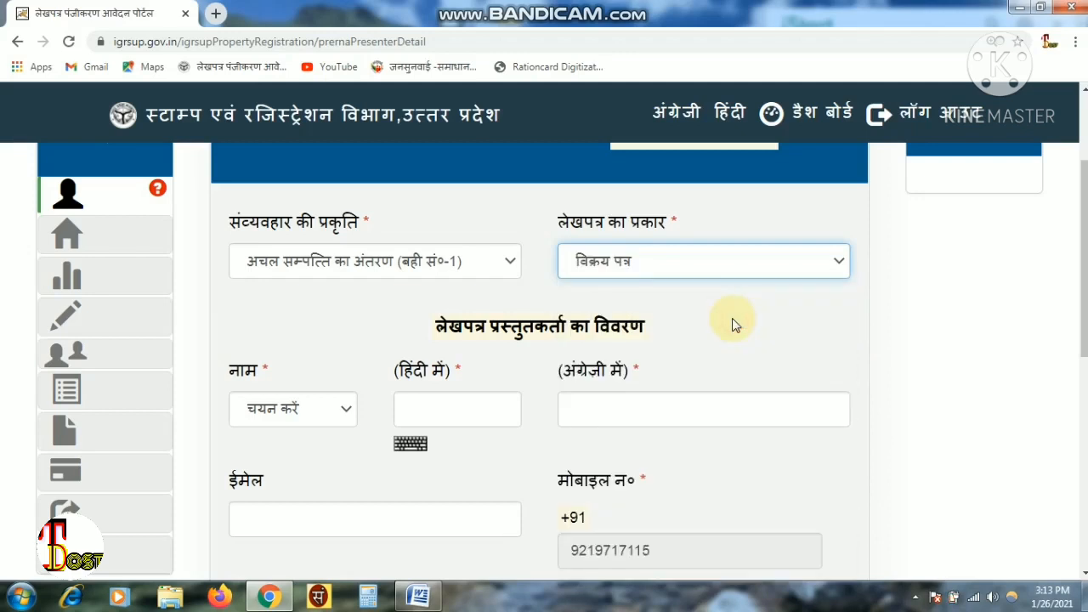
pyautogui.moveTo(1083, 195); pyautogui.dragTo(1083, 250)
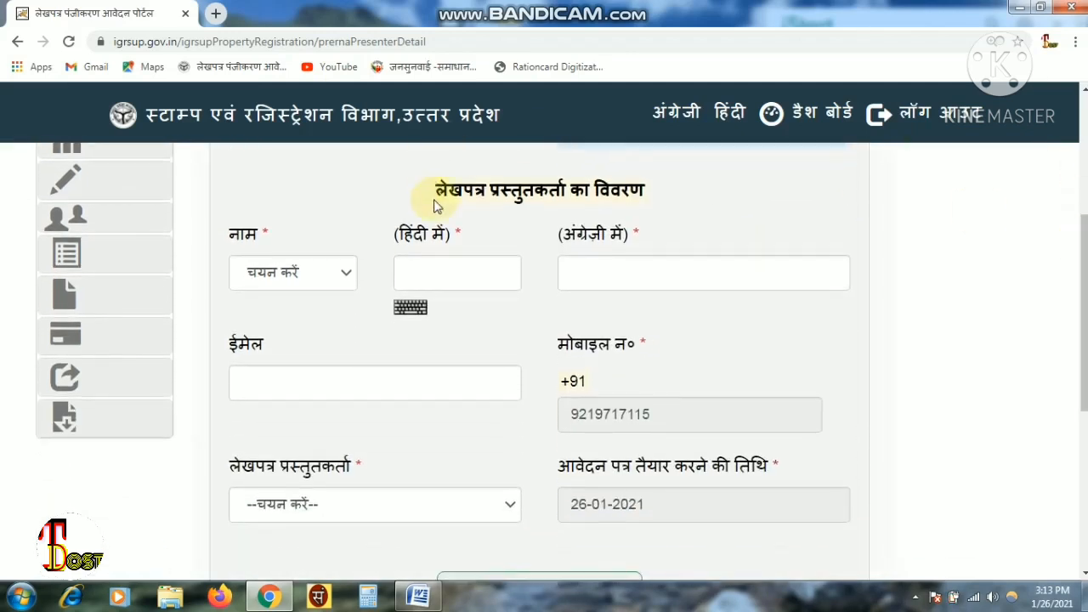
# - Set the presenter's name title to श्री
pyautogui.moveTo(435, 196); pyautogui.dragTo(660, 198)
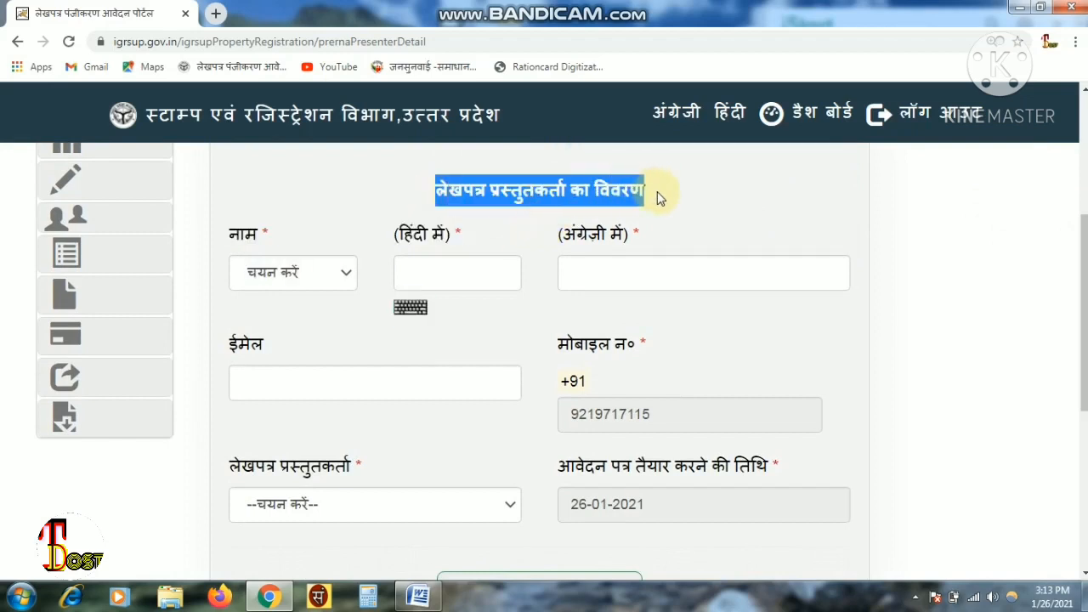
pyautogui.click(660, 197)
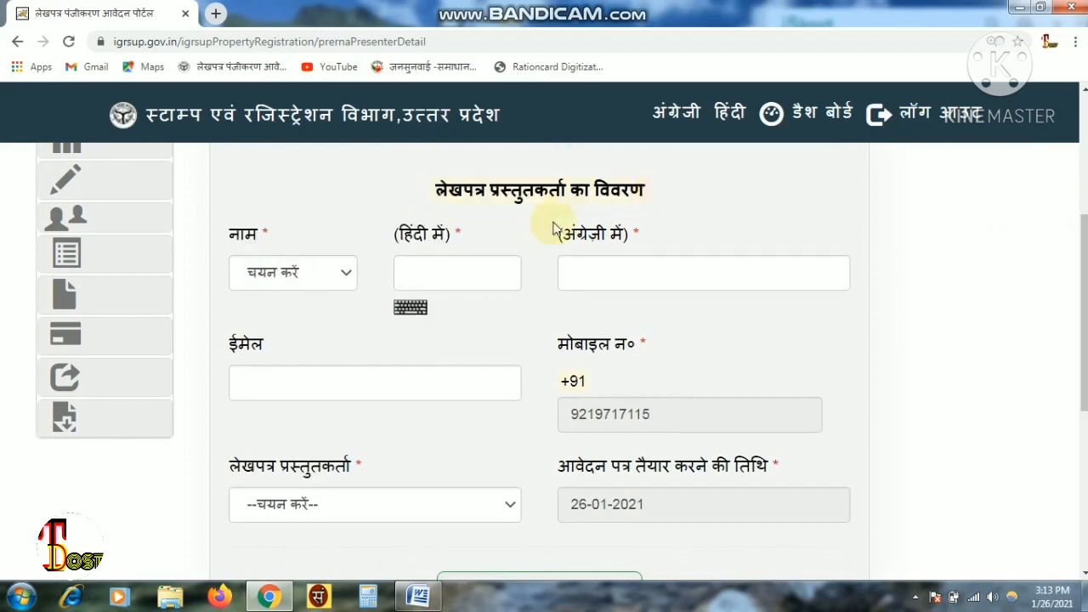
pyautogui.click(297, 285)
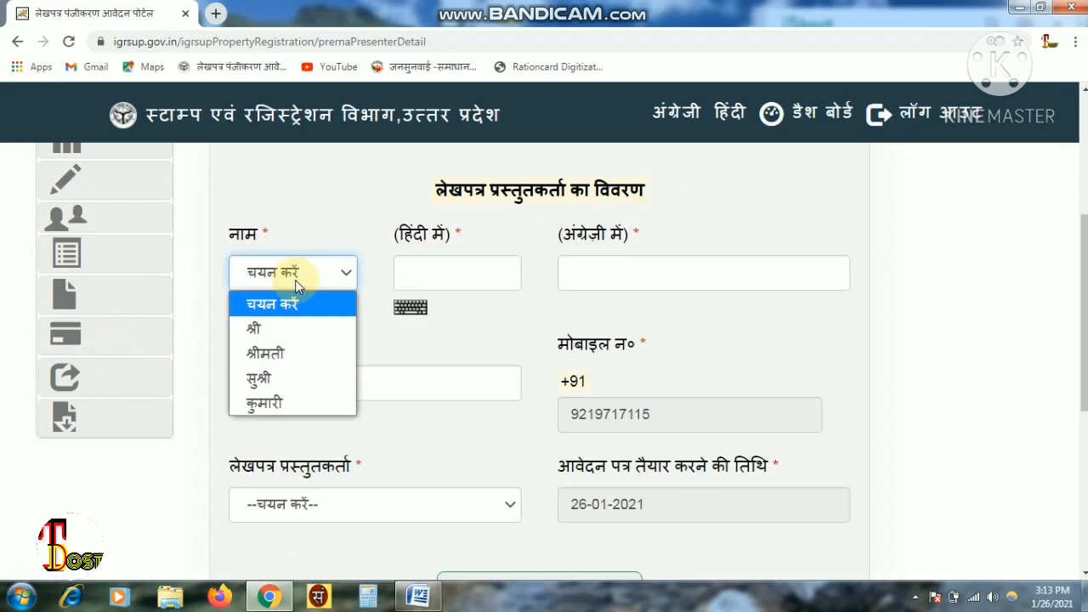
pyautogui.click(293, 327)
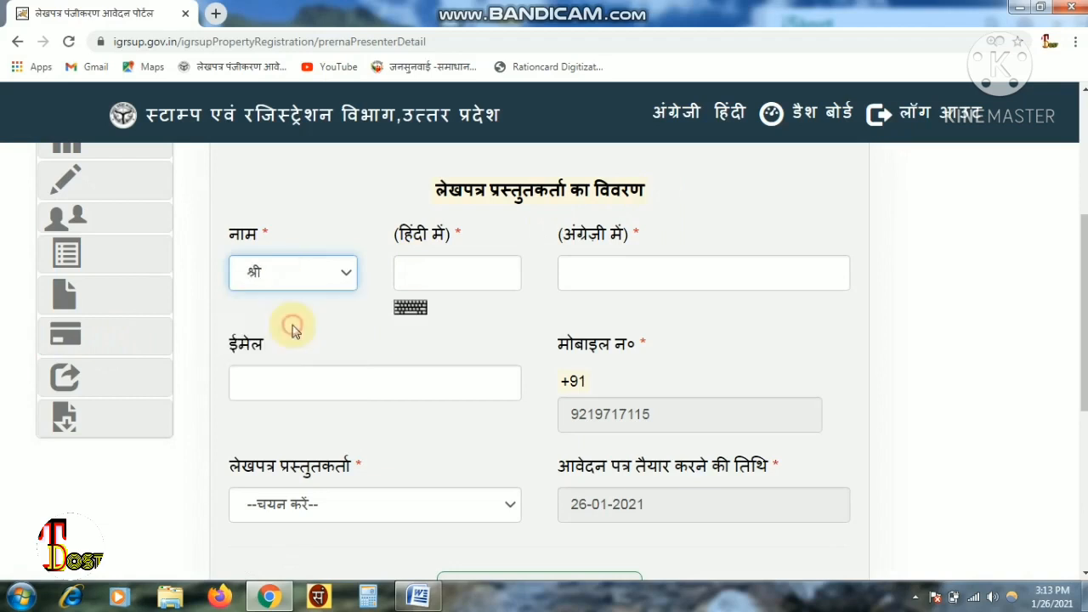
pyautogui.click(329, 283)
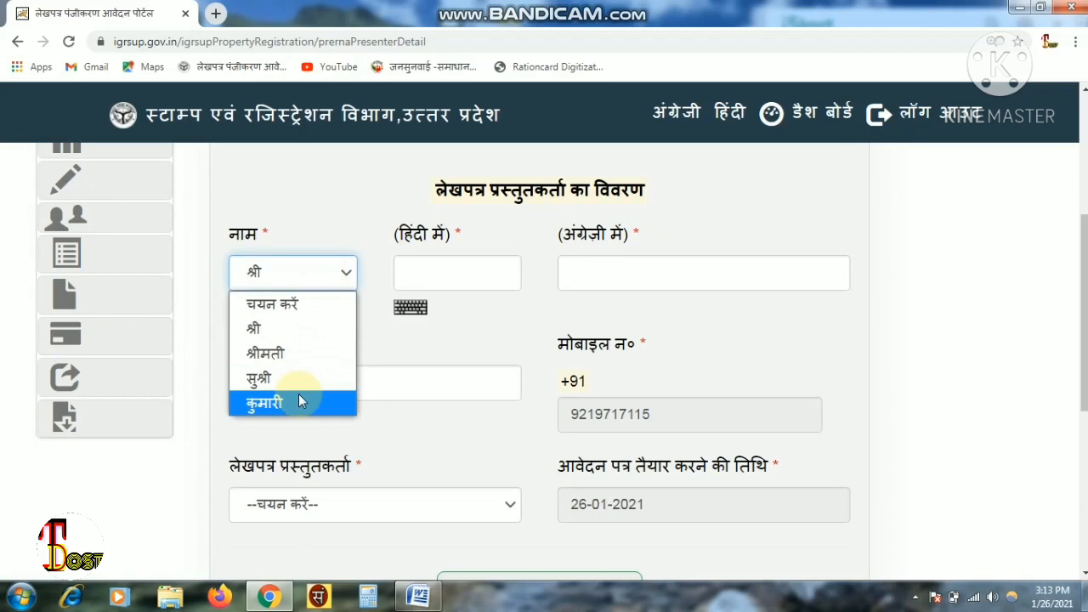
pyautogui.click(293, 338)
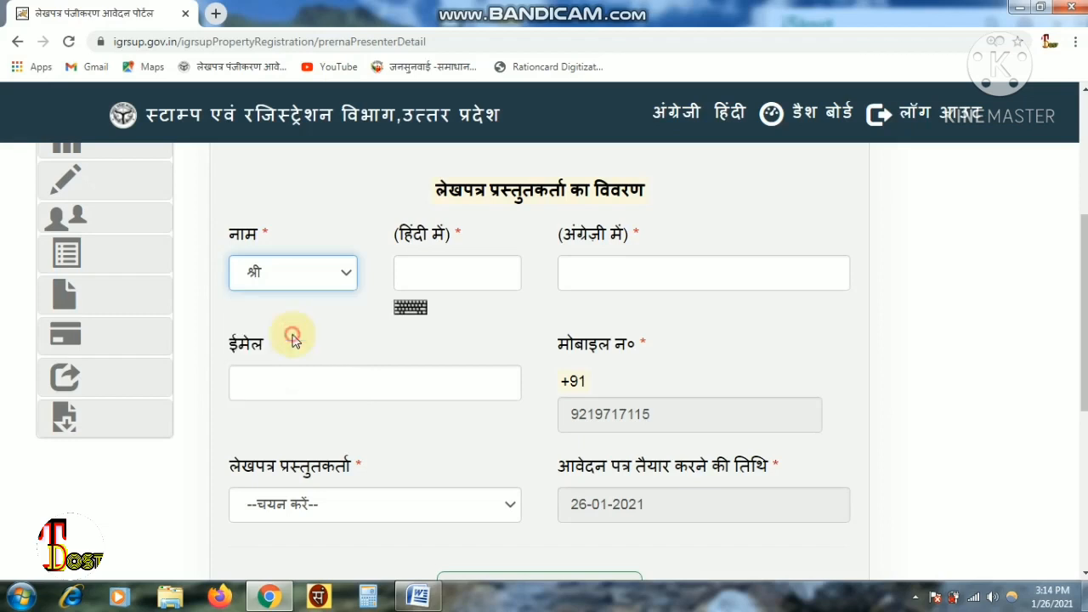
# - Enter the presenter's name in Hindi and English using the Hindi typing tool
pyautogui.click(480, 265)
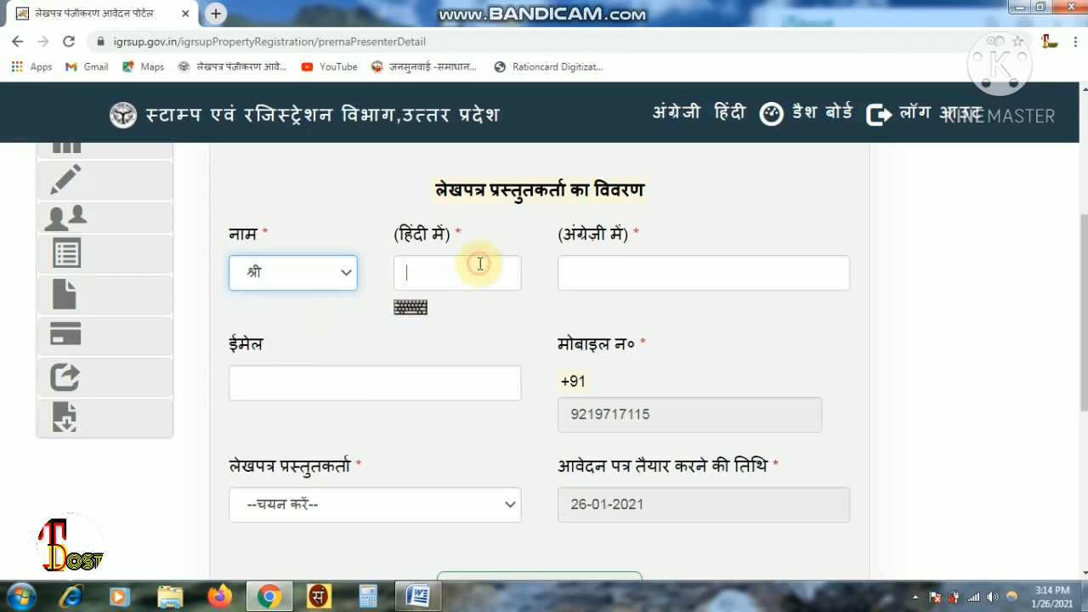
pyautogui.click(316, 598)
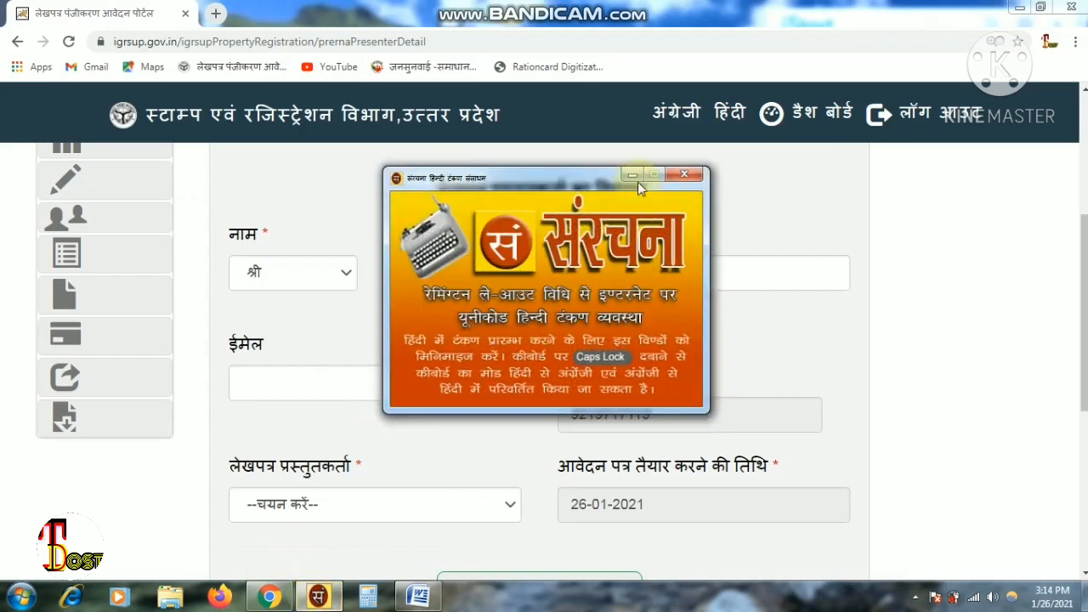
pyautogui.click(633, 177)
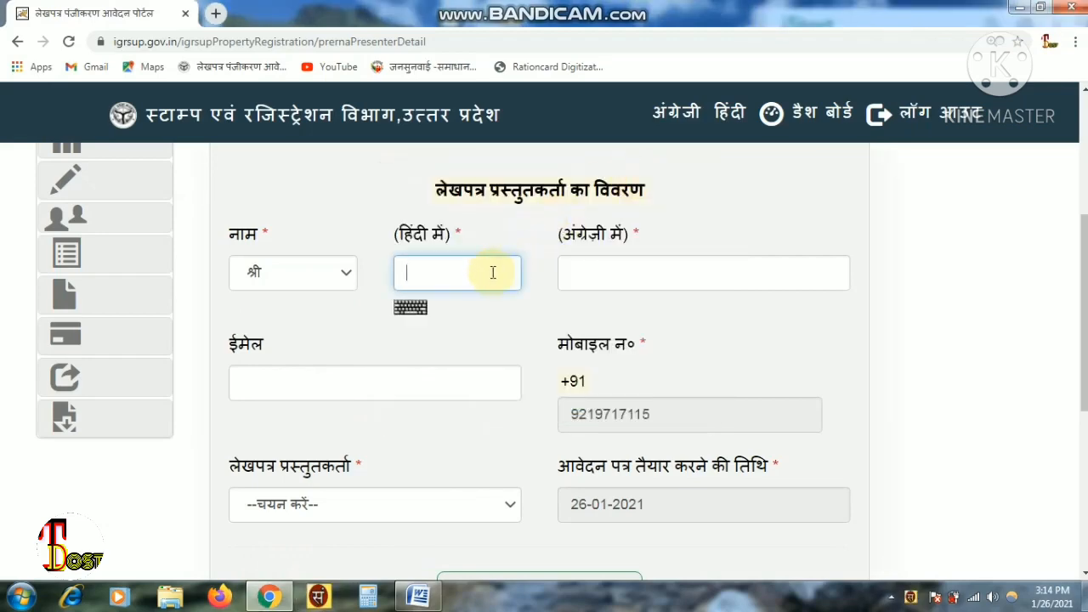
pyautogui.write('रमेश')
pyautogui.click(642, 265)
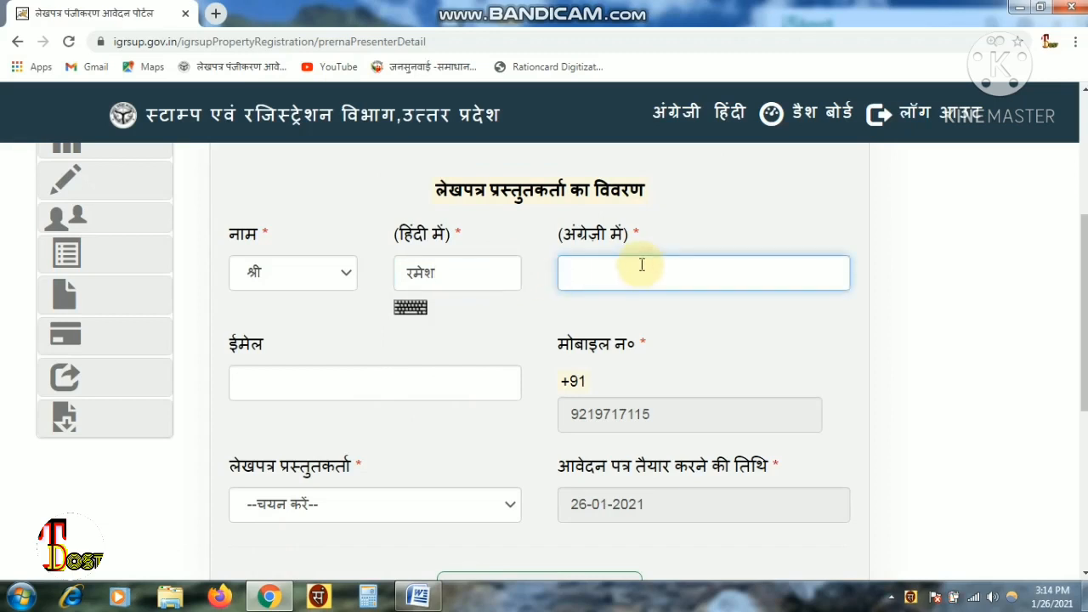
pyautogui.write('ramesh')
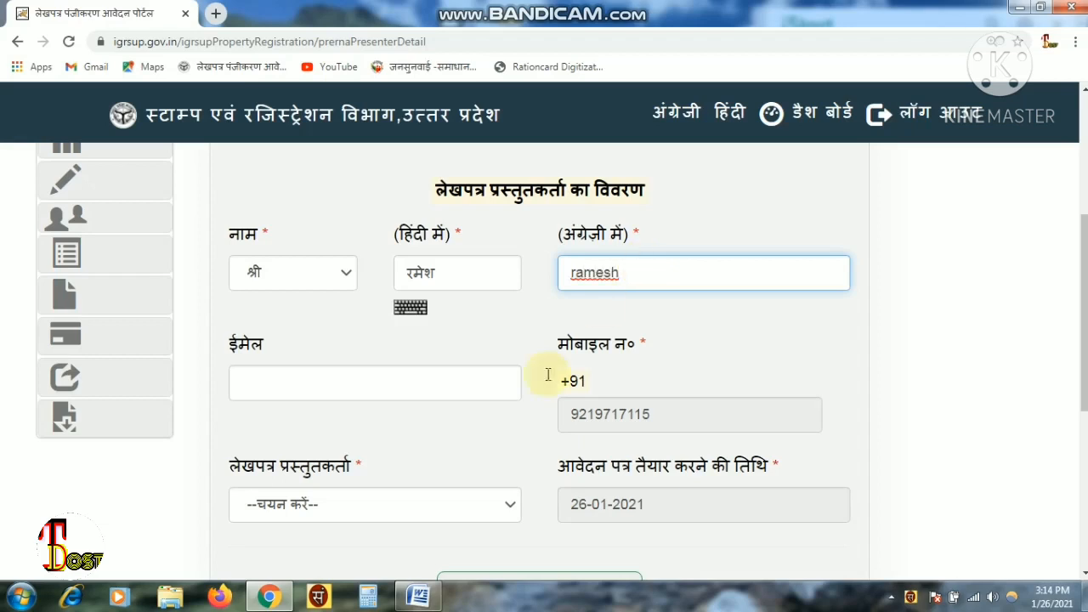
pyautogui.click(317, 597)
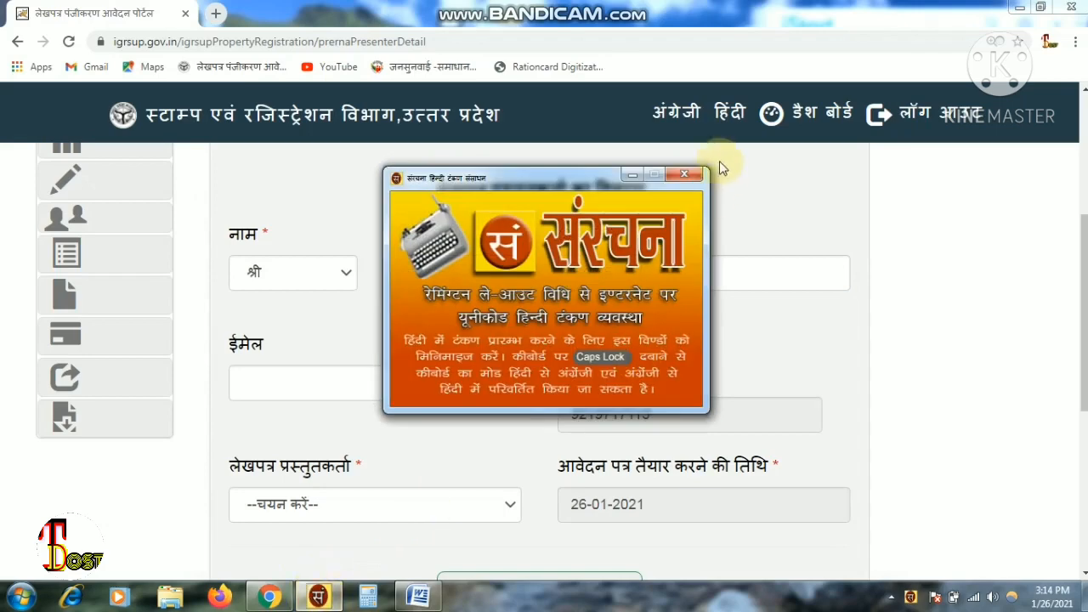
pyautogui.click(629, 177)
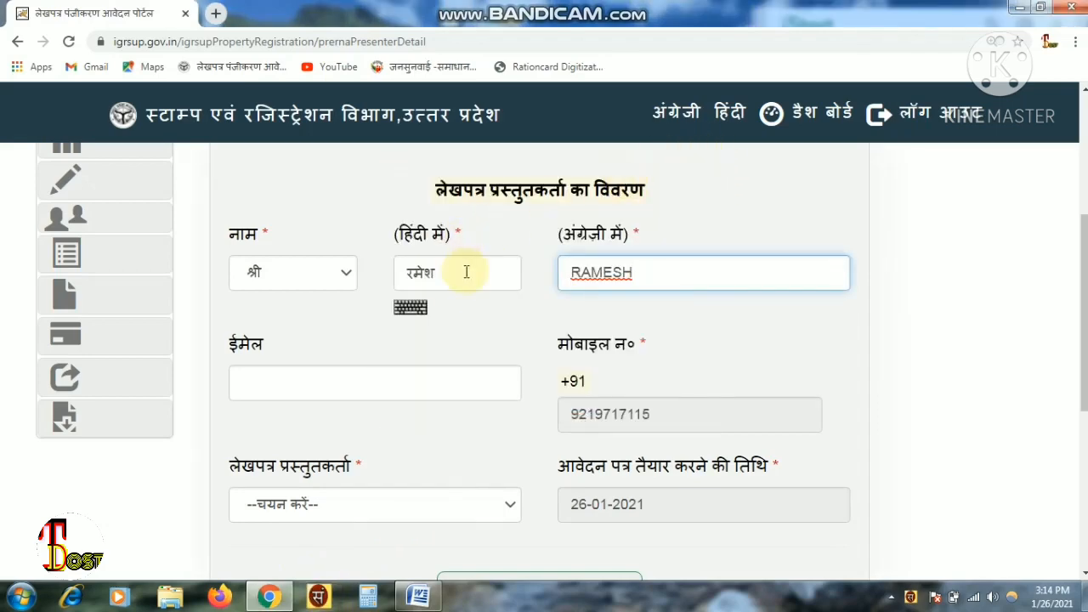
pyautogui.click(408, 317)
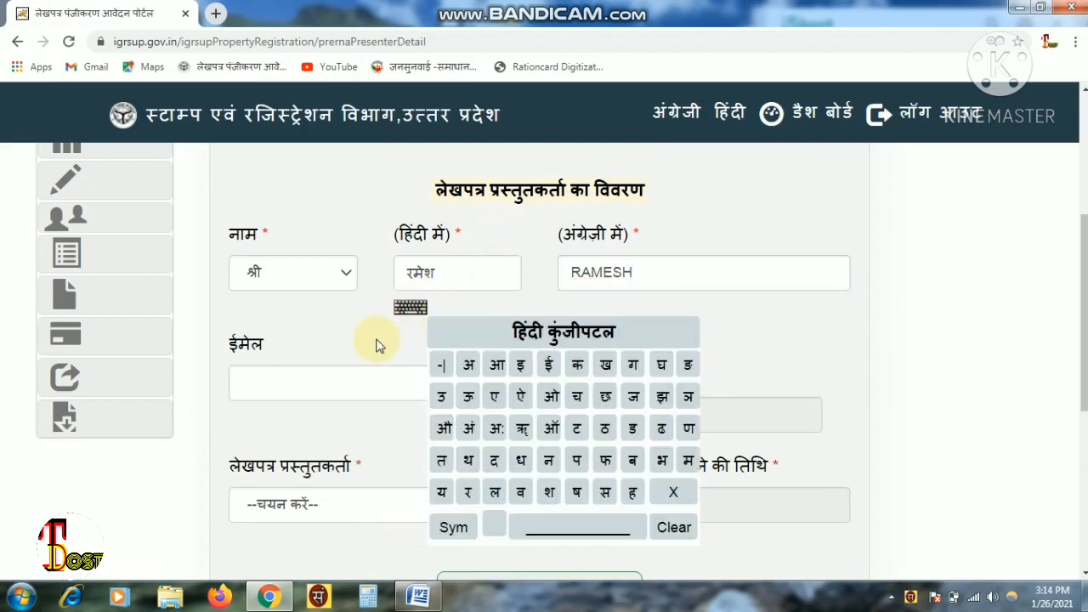
pyautogui.click(376, 341)
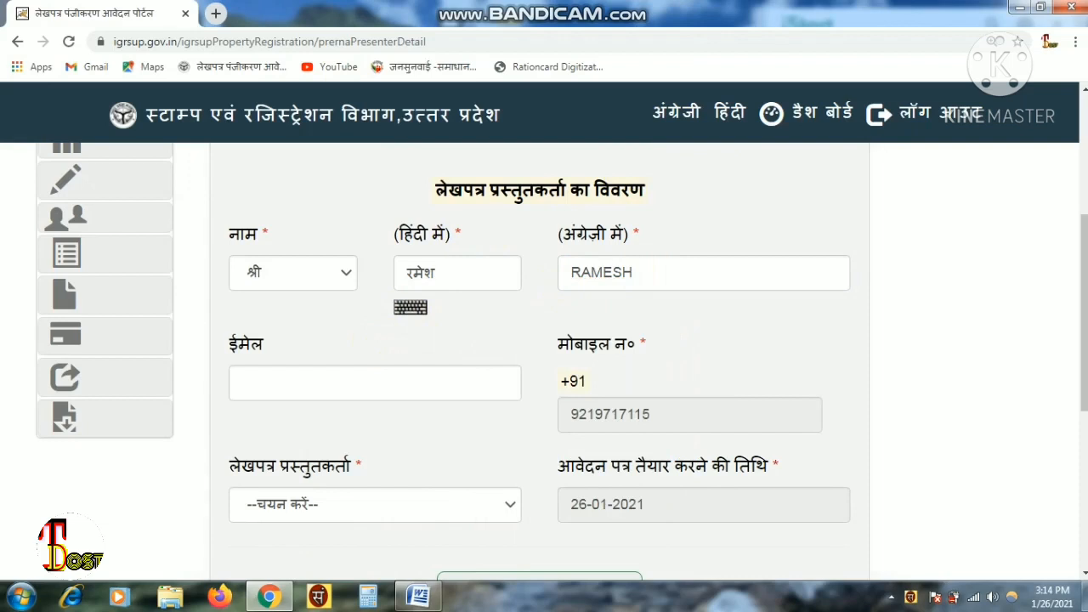
pyautogui.scroll(-2, 606, 228)
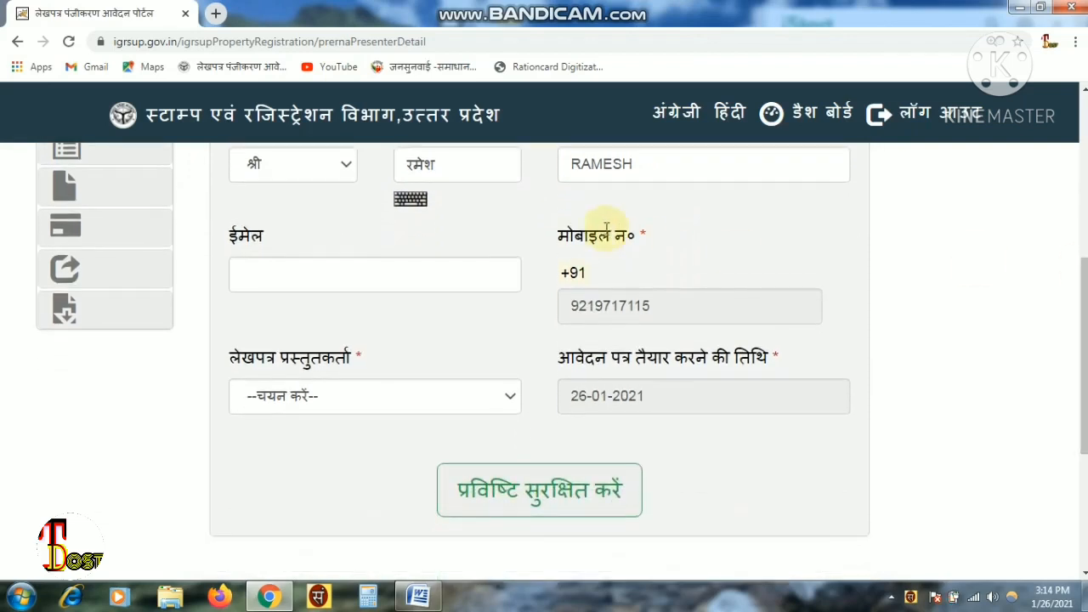
# - Choose विक्रेता as the लेखपत्र प्रस्तुतकर्ता role and save the presenter details with OK
pyautogui.click(450, 269)
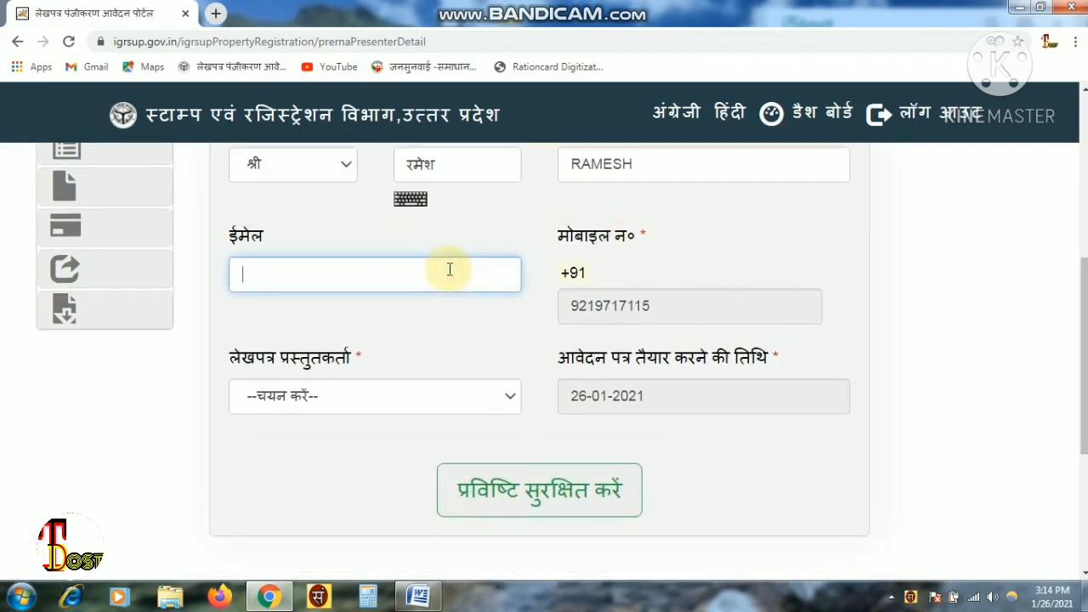
pyautogui.click(458, 175)
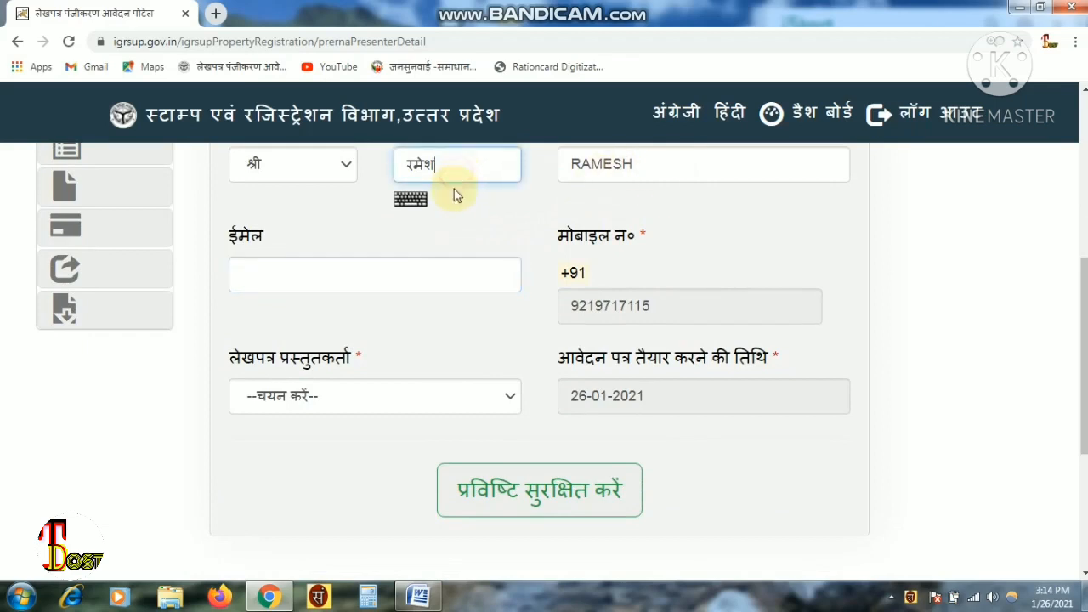
pyautogui.click(417, 400)
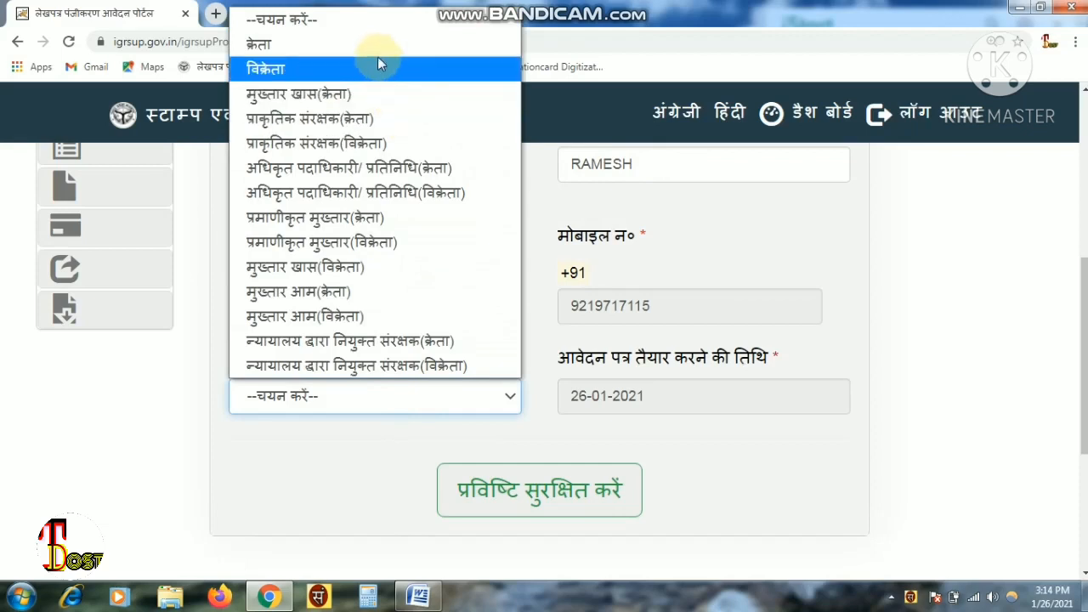
pyautogui.click(601, 182)
pyautogui.click(486, 175)
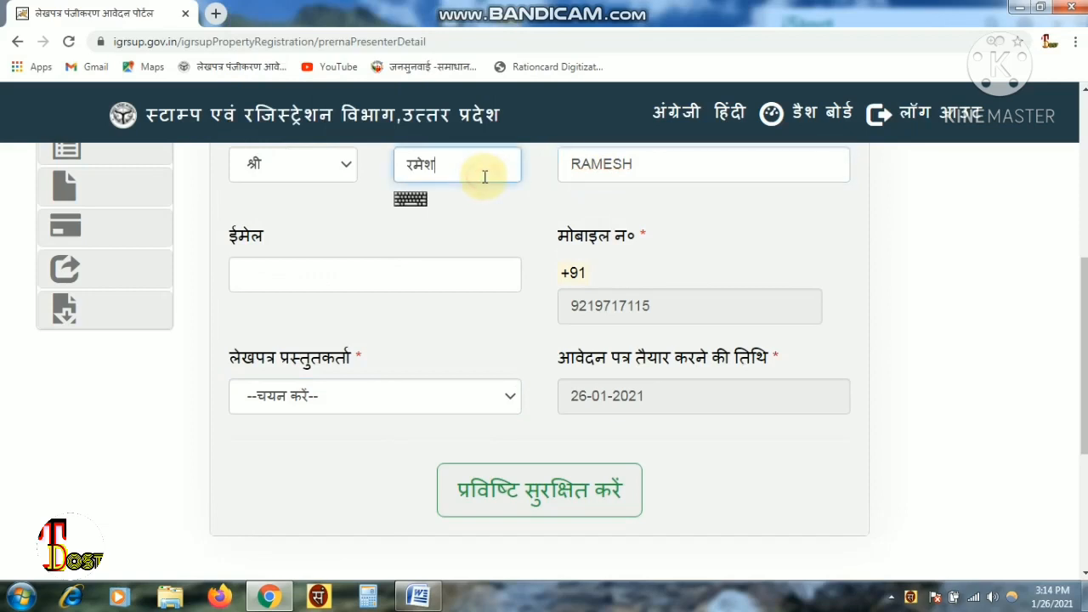
pyautogui.click(351, 398)
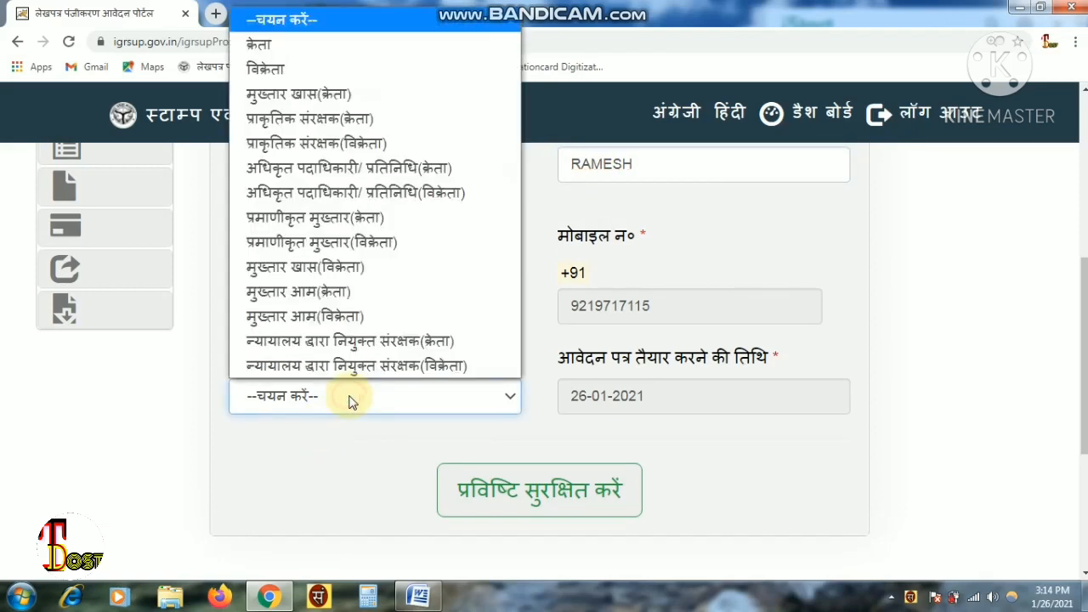
pyautogui.click(343, 75)
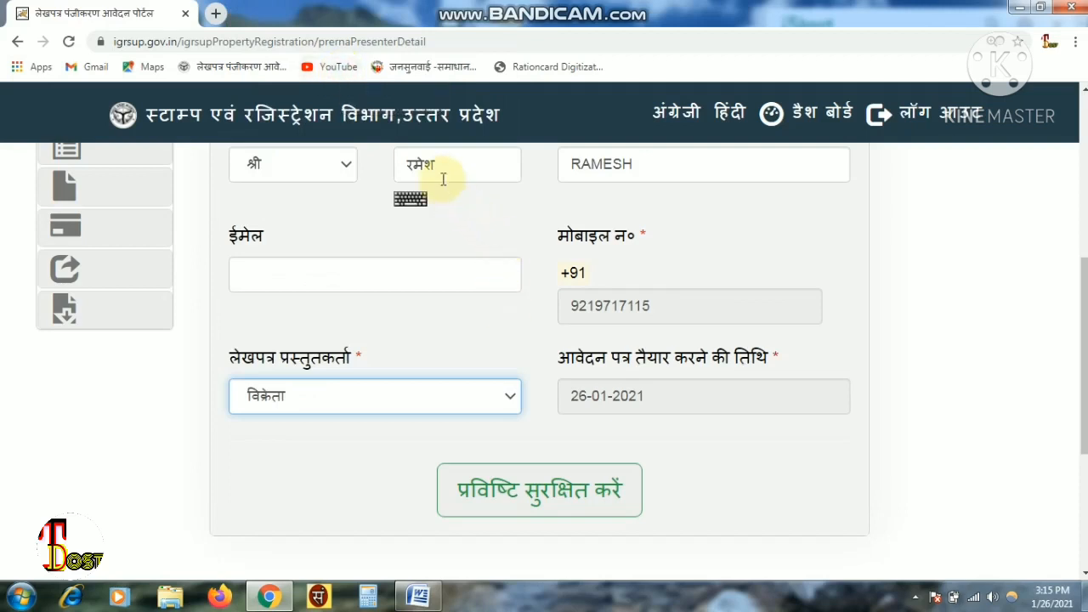
pyautogui.click(601, 508)
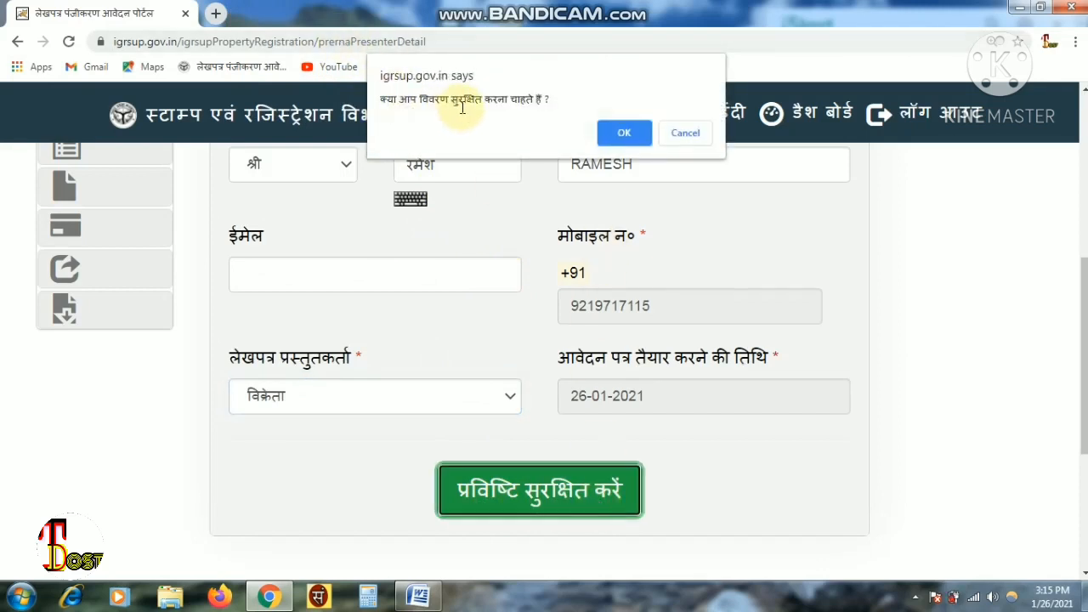
pyautogui.click(624, 134)
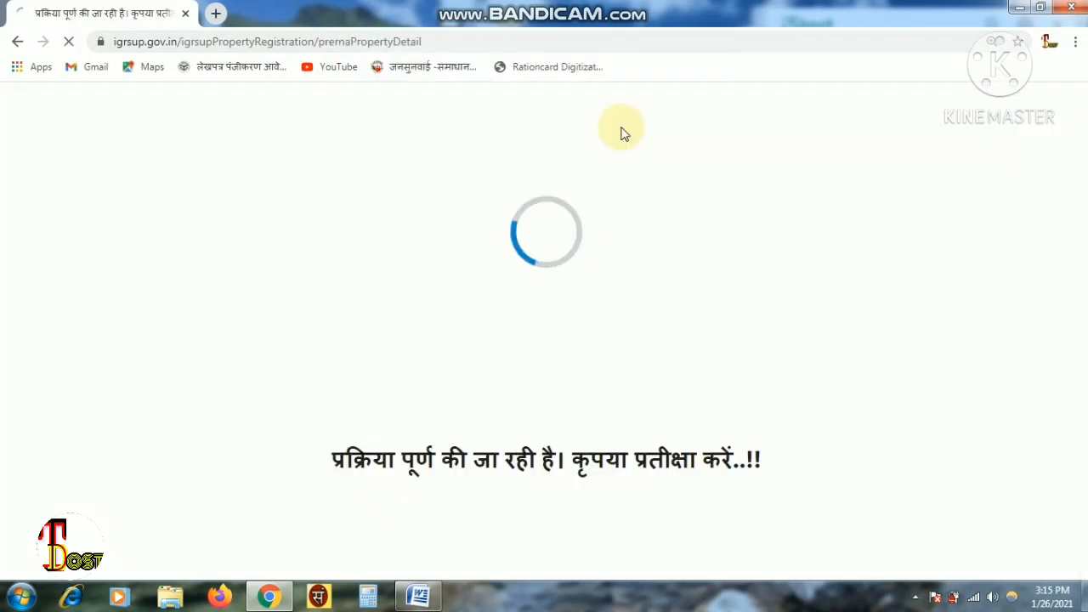
# - Choose आवासीय(अकृषक) in the सम्पत्ति का प्रकार dropdown
pyautogui.scroll(-2, 342, 161)
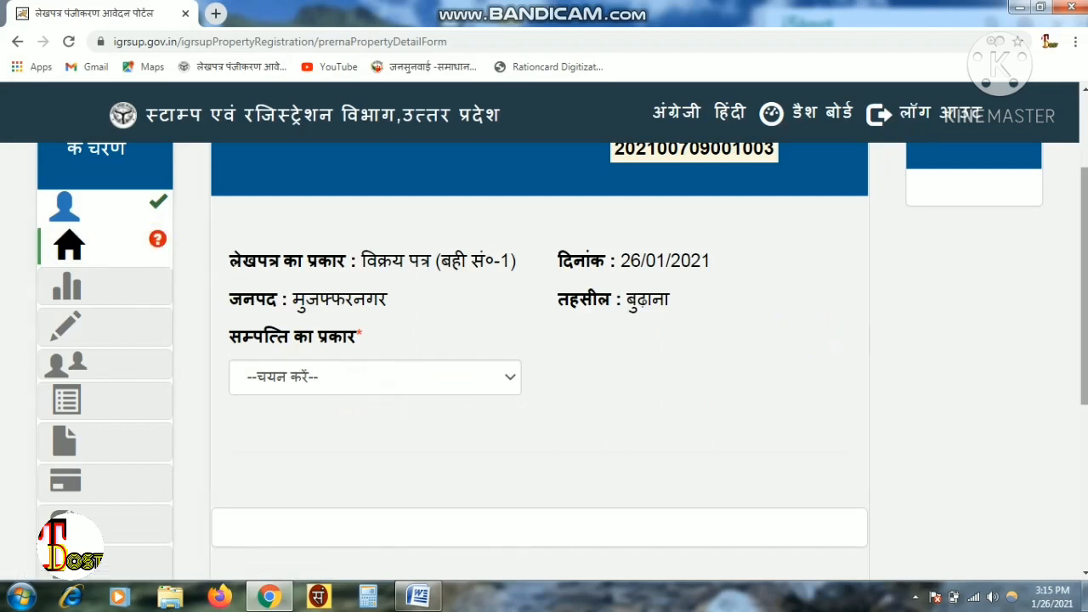
pyautogui.scroll(-1, 438, 319)
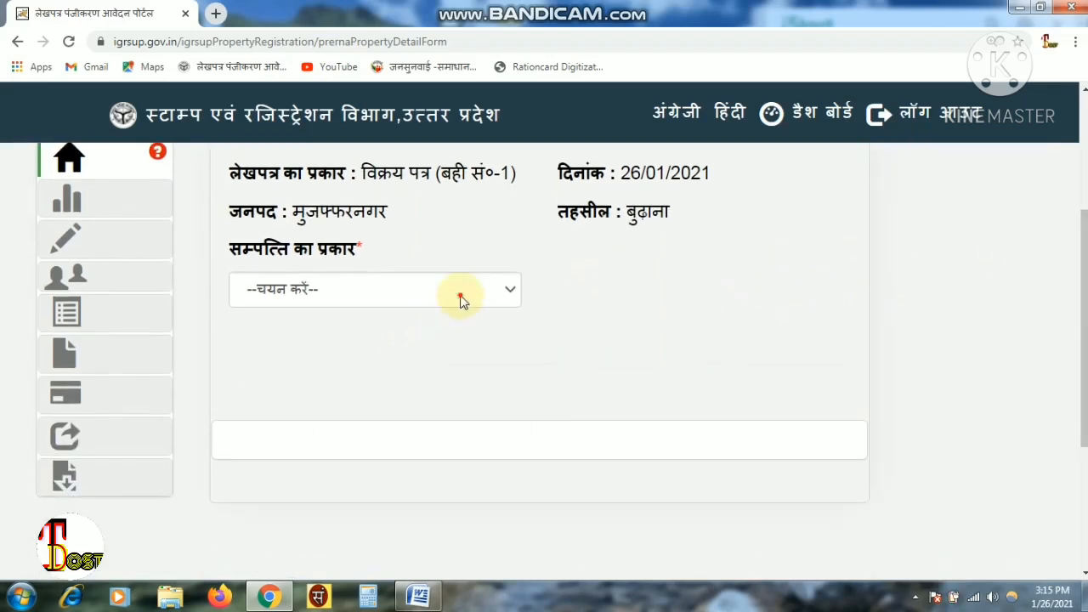
pyautogui.click(460, 296)
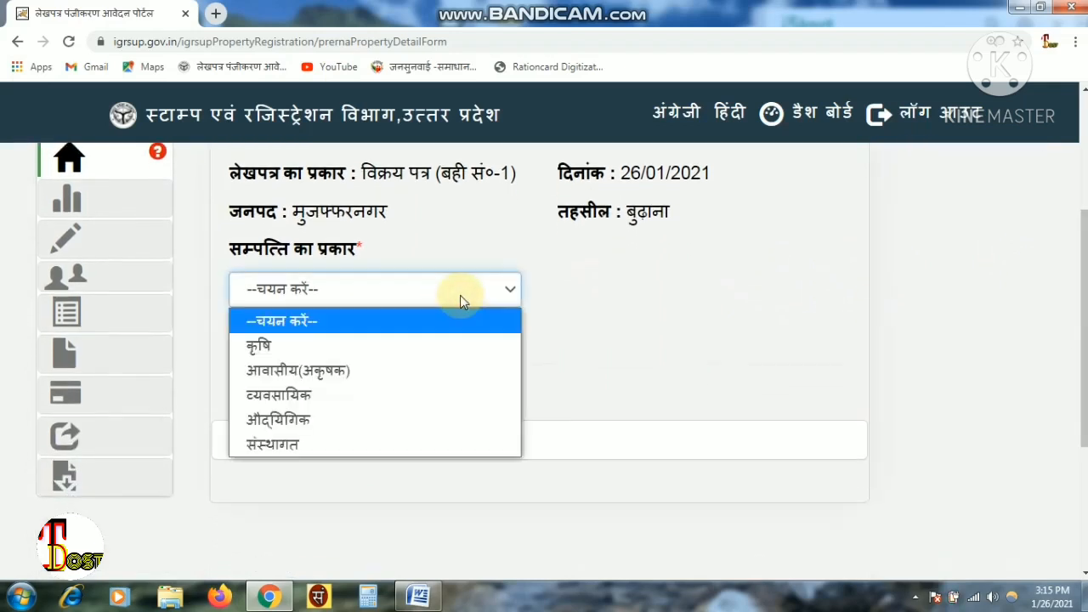
pyautogui.click(349, 375)
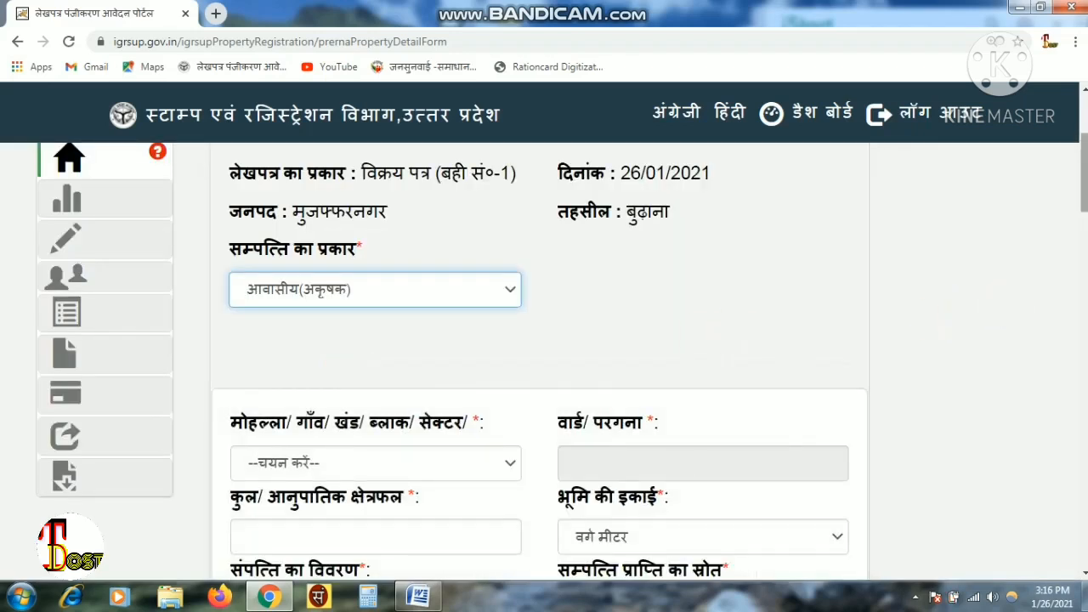
# - Pick नगवा from the मोहल्ला/गाँव locality list
pyautogui.scroll(-3, 308, 175)
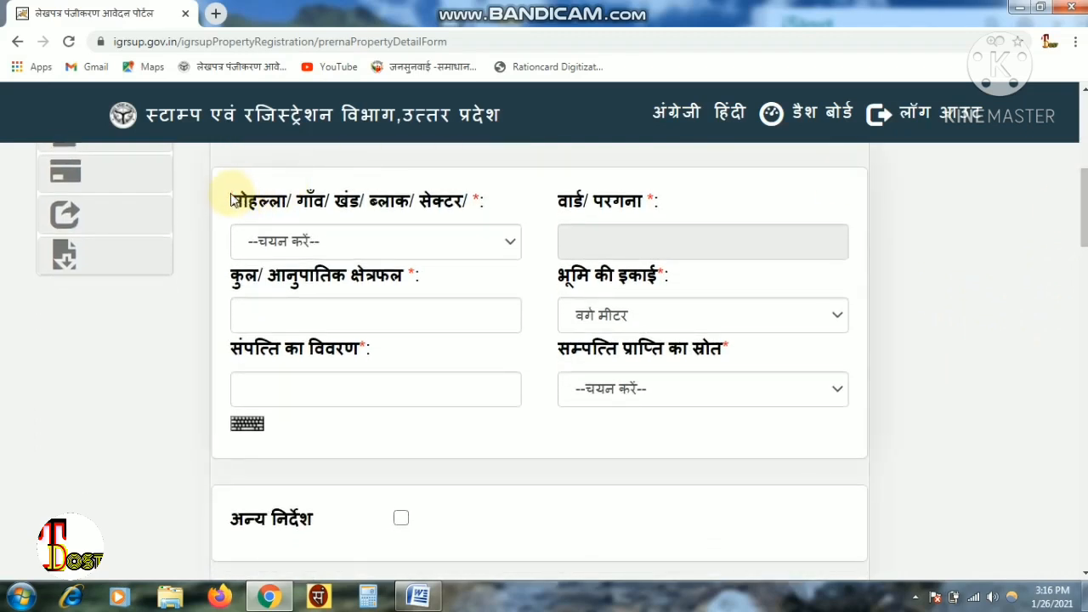
pyautogui.moveTo(231, 197); pyautogui.dragTo(479, 207)
pyautogui.click(481, 204)
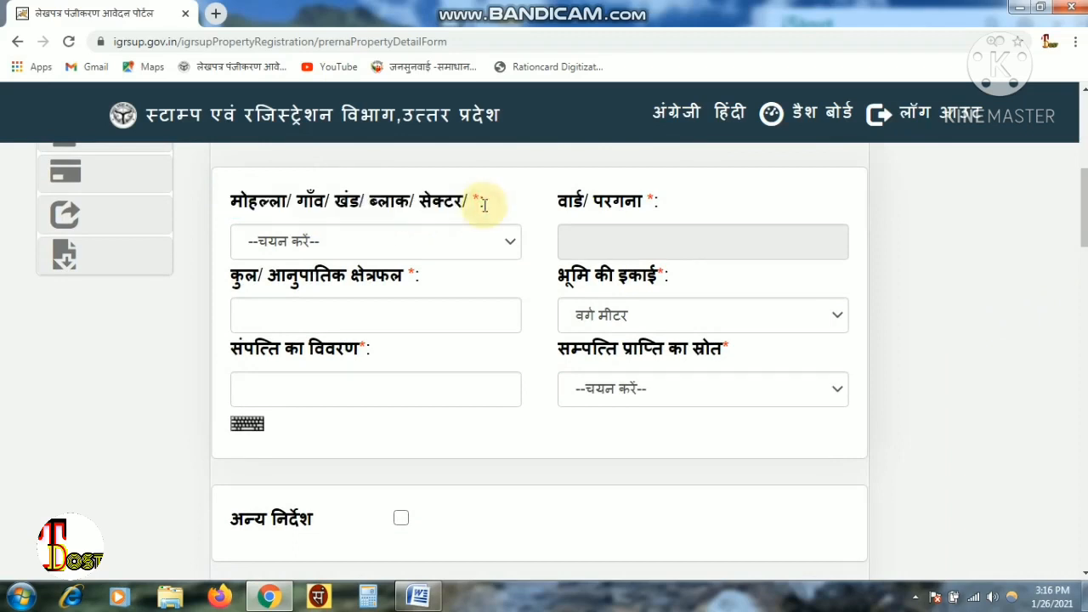
pyautogui.click(474, 242)
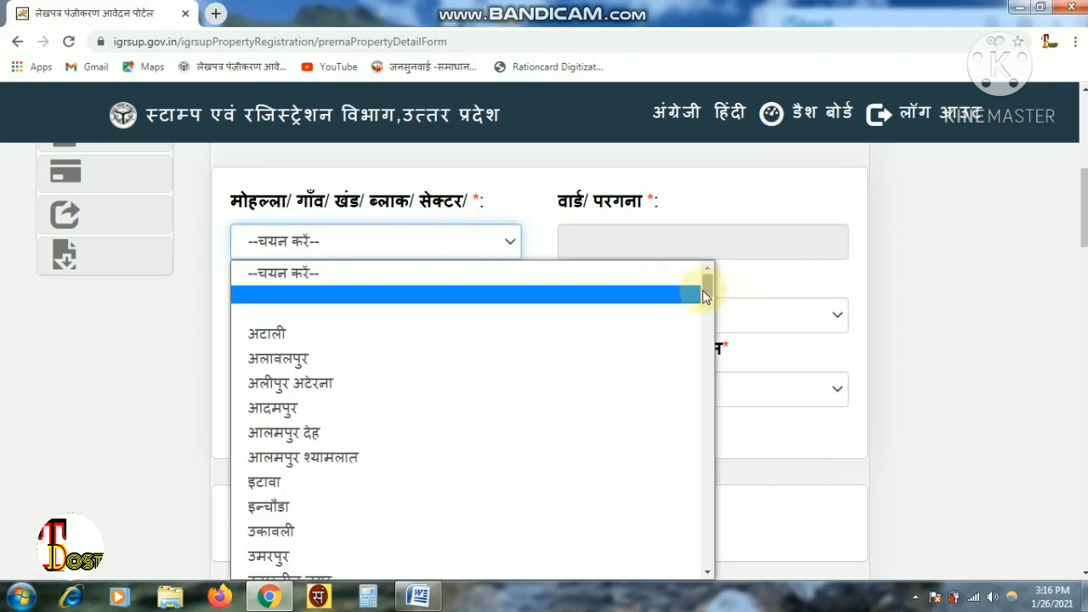
pyautogui.moveTo(703, 291); pyautogui.dragTo(712, 405)
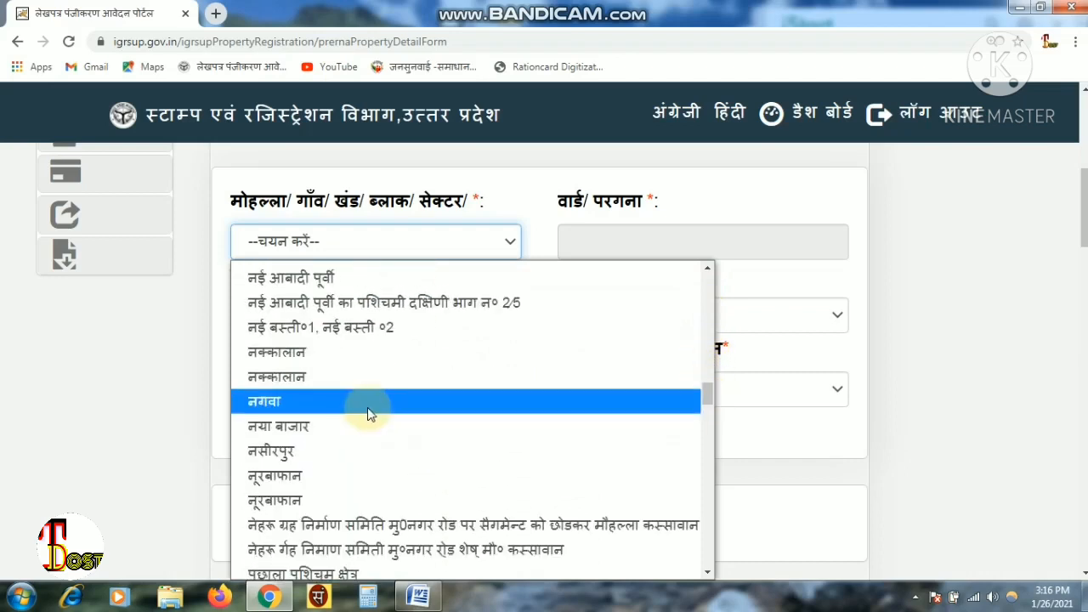
pyautogui.click(368, 411)
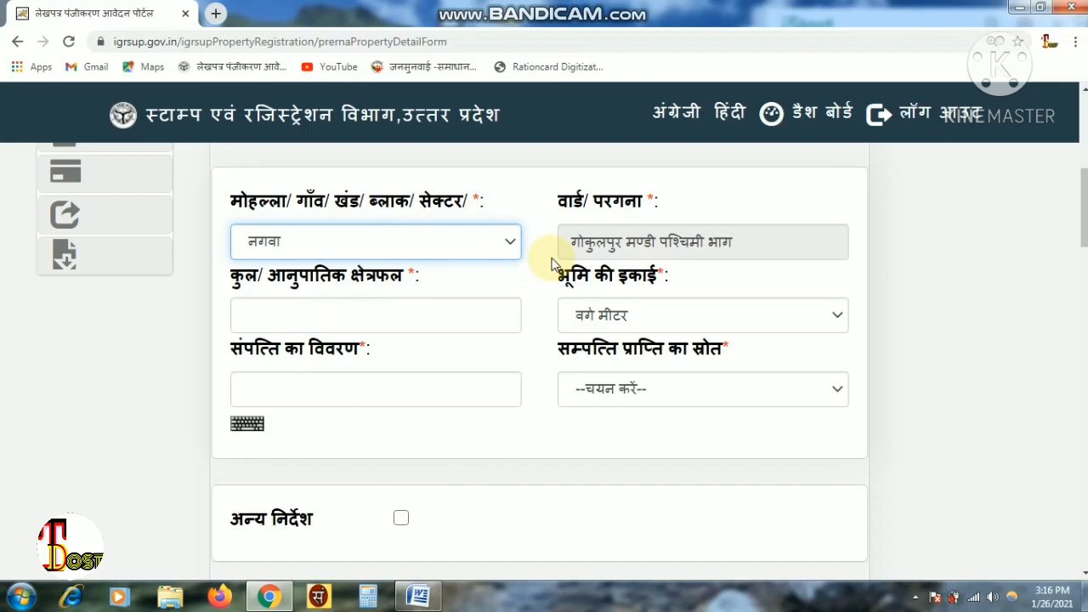
# - Check that the ward auto-filled as गोकुलपुर मण्डी पश्चिमी भाग
pyautogui.moveTo(563, 201); pyautogui.dragTo(697, 196)
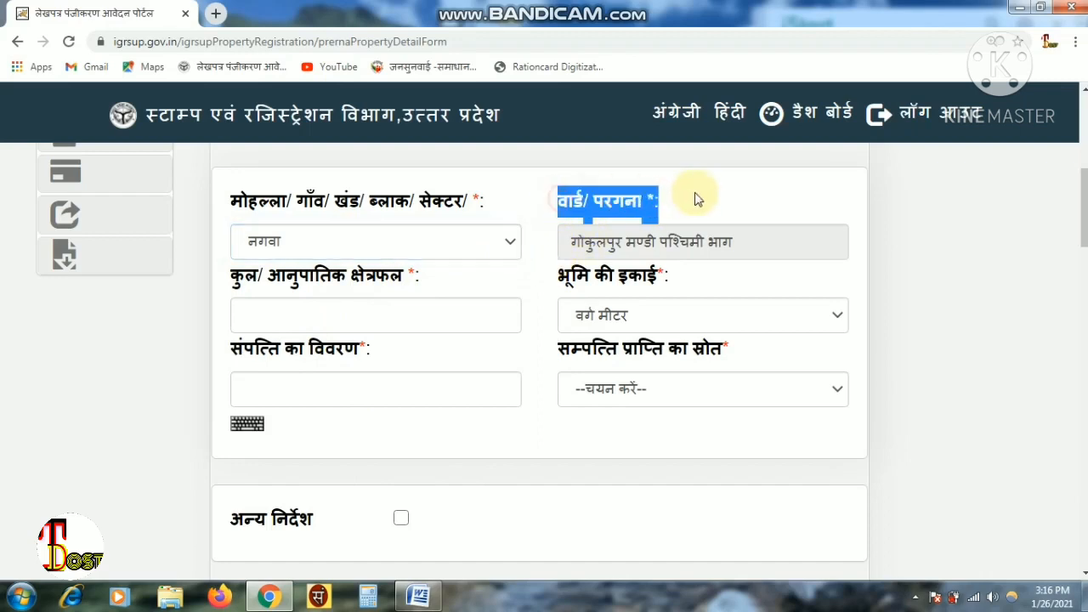
pyautogui.click(703, 197)
pyautogui.moveTo(734, 240); pyautogui.dragTo(567, 237)
pyautogui.click(581, 245)
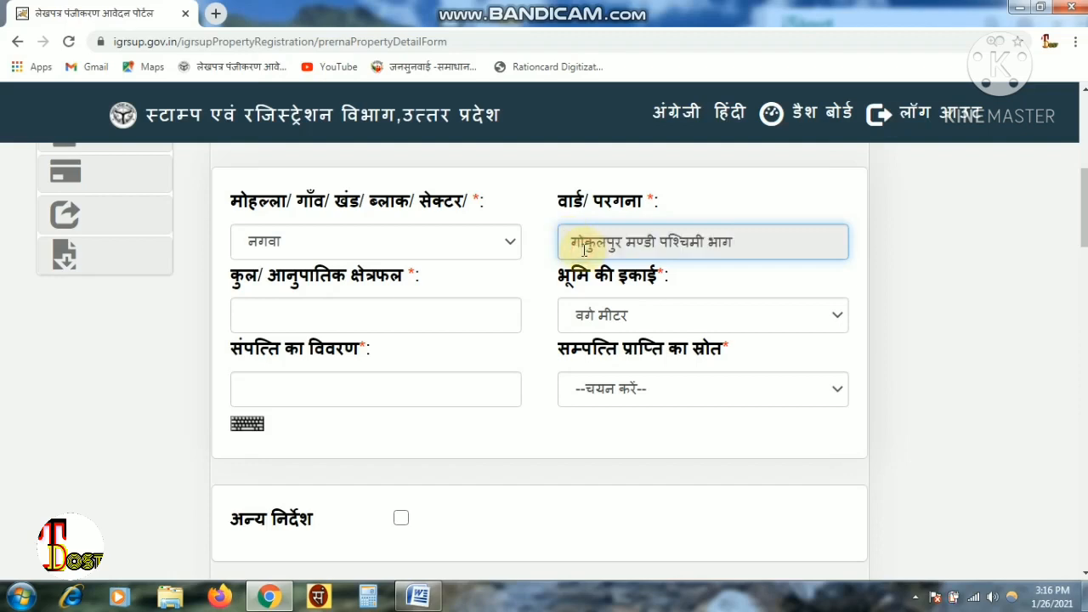
pyautogui.click(376, 316)
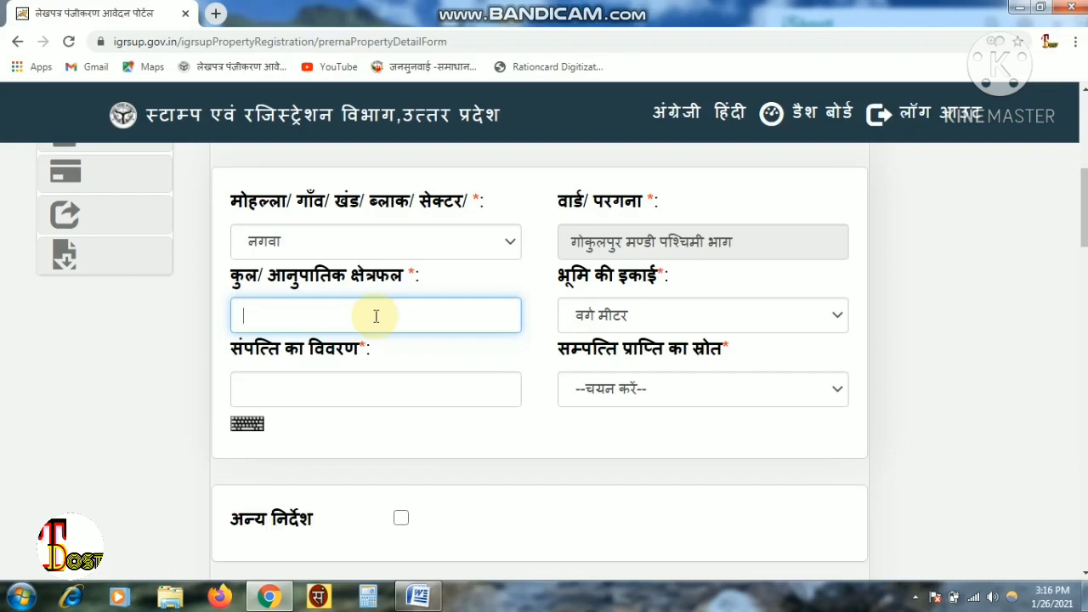
# - Enter 83.61 as the क्षेत्रफल area, keeping वर्ग मीटर as the land unit
pyautogui.write('83.61')
pyautogui.moveTo(304, 311); pyautogui.dragTo(232, 316)
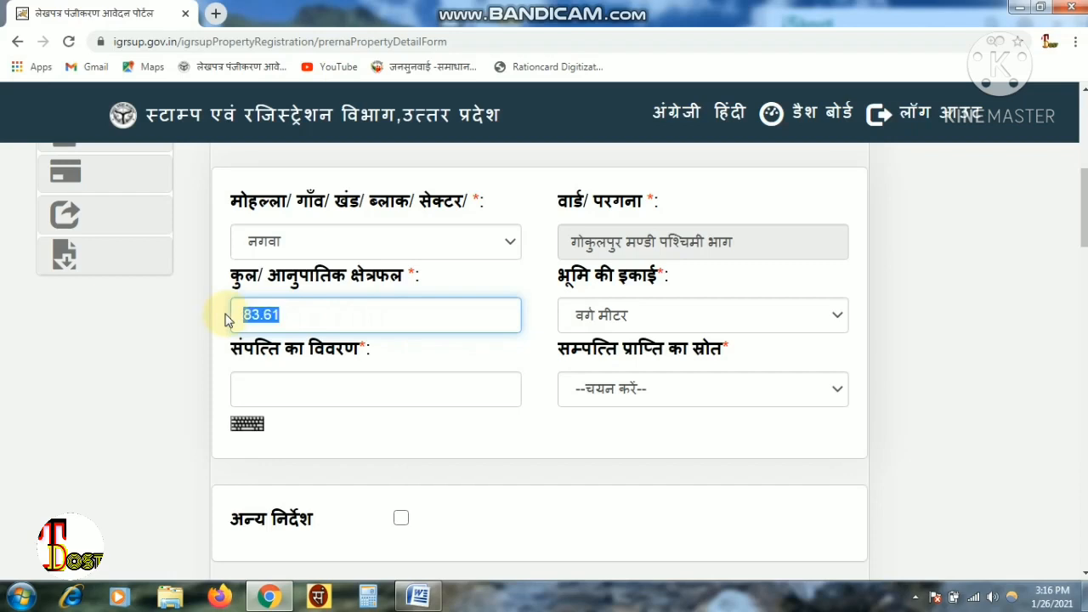
pyautogui.click(338, 311)
pyautogui.click(607, 317)
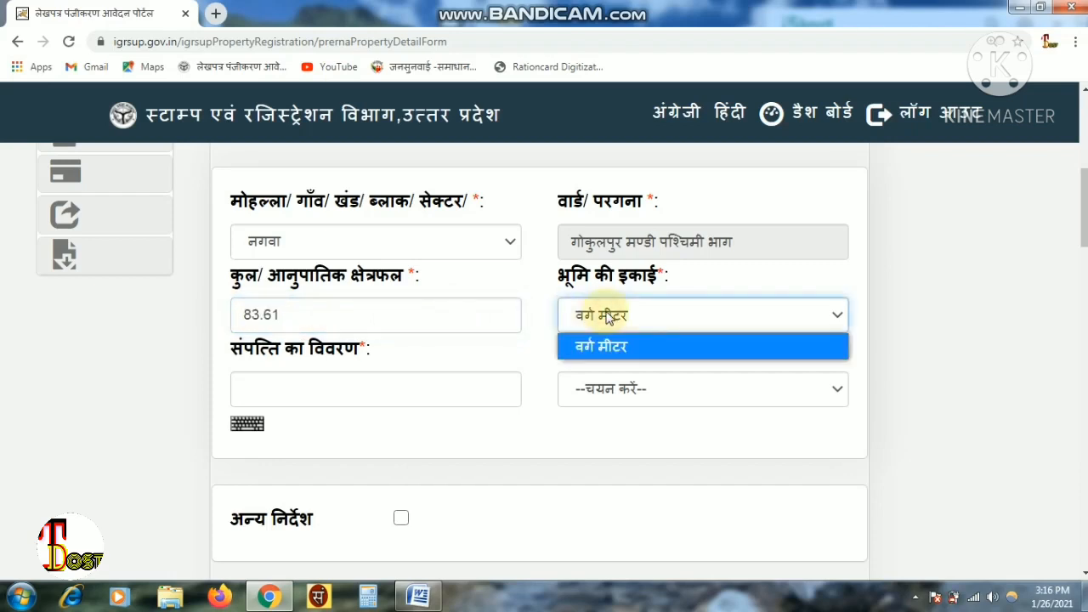
pyautogui.click(607, 316)
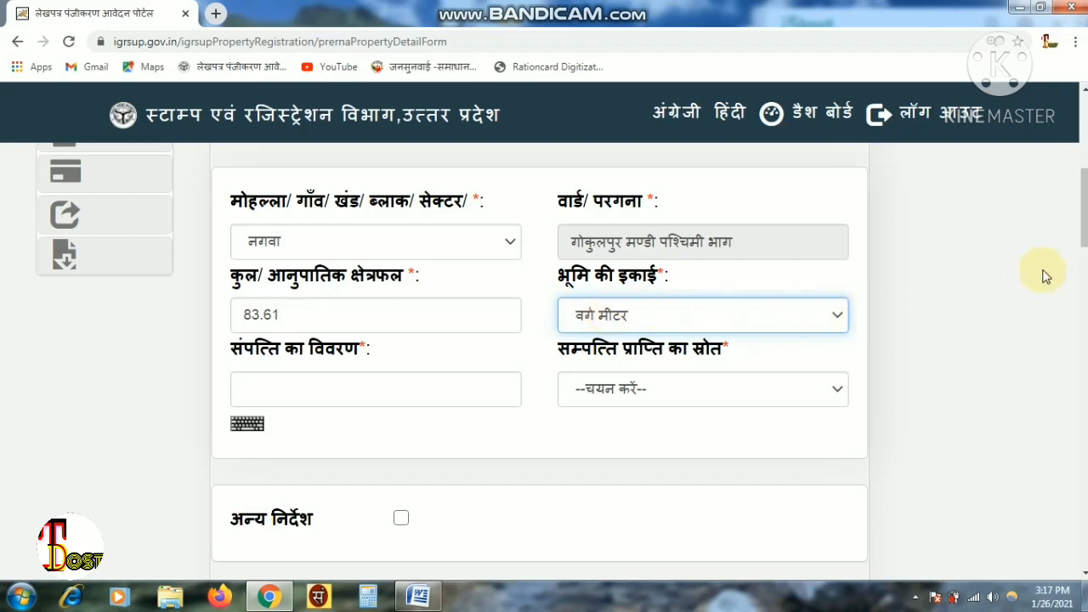
pyautogui.moveTo(1086, 235); pyautogui.dragTo(1085, 245)
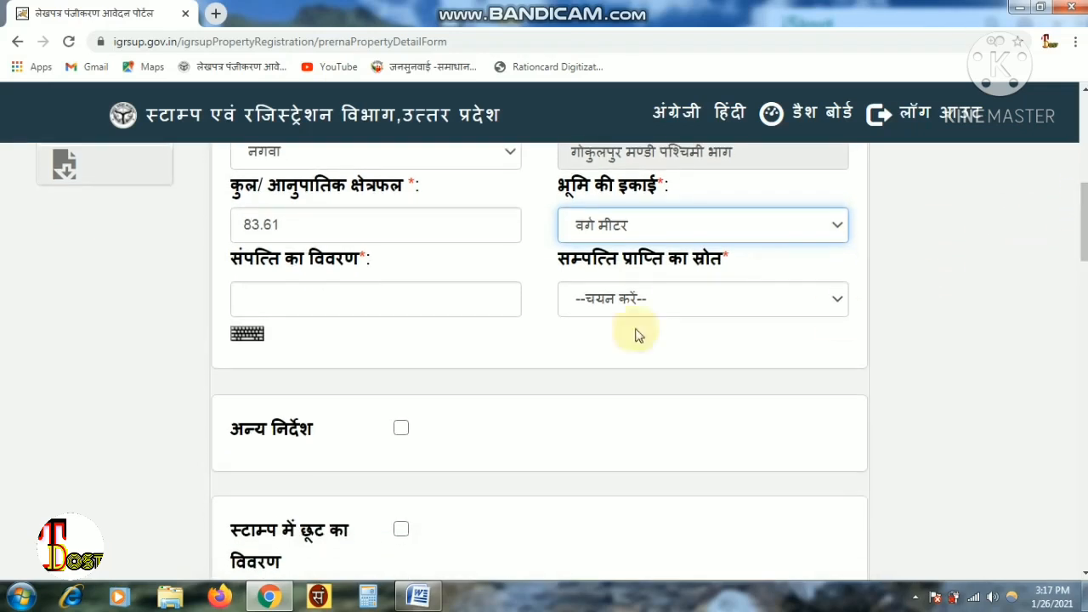
pyautogui.click(371, 304)
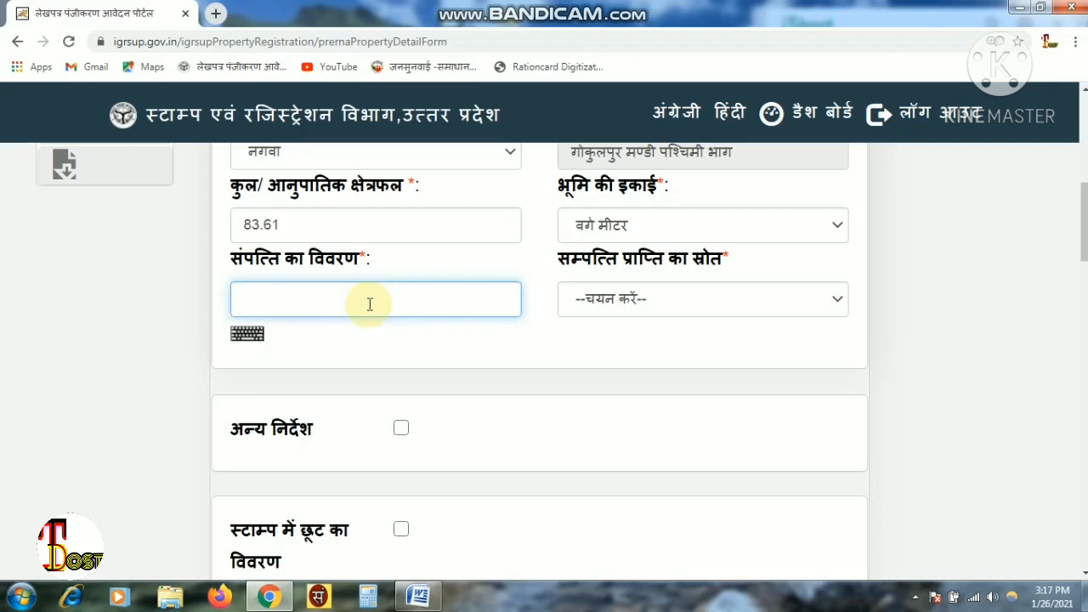
# - Type प्लाट into the संपत्ति का विवरण description field
pyautogui.write('प्ला')
pyautogui.write('ट')
pyautogui.click(618, 299)
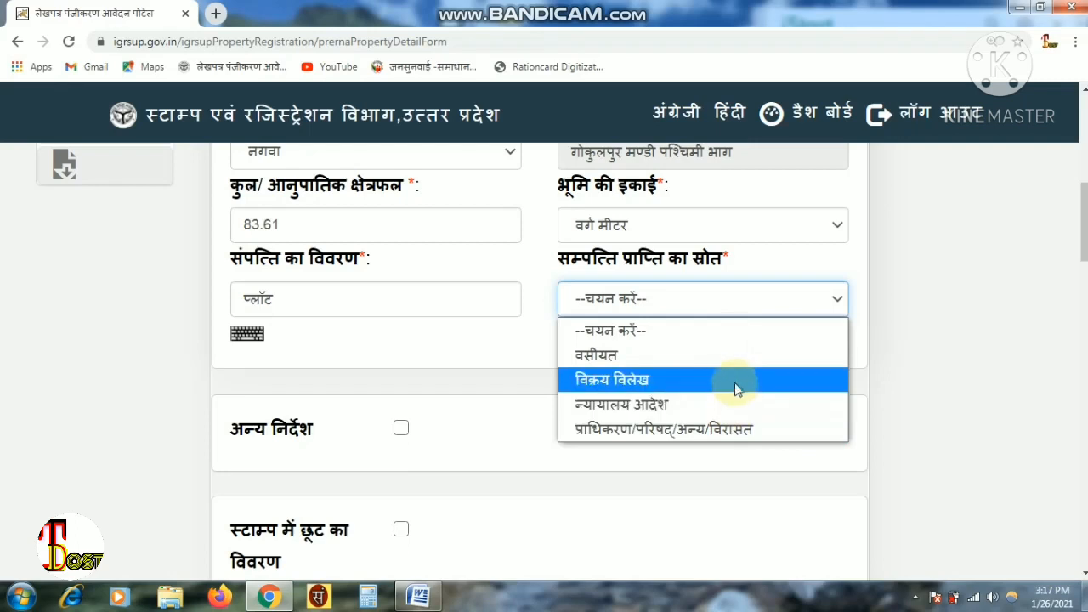
# - Try an initial acquisition source and look through its registration, order date, office and party fields
pyautogui.click(717, 358)
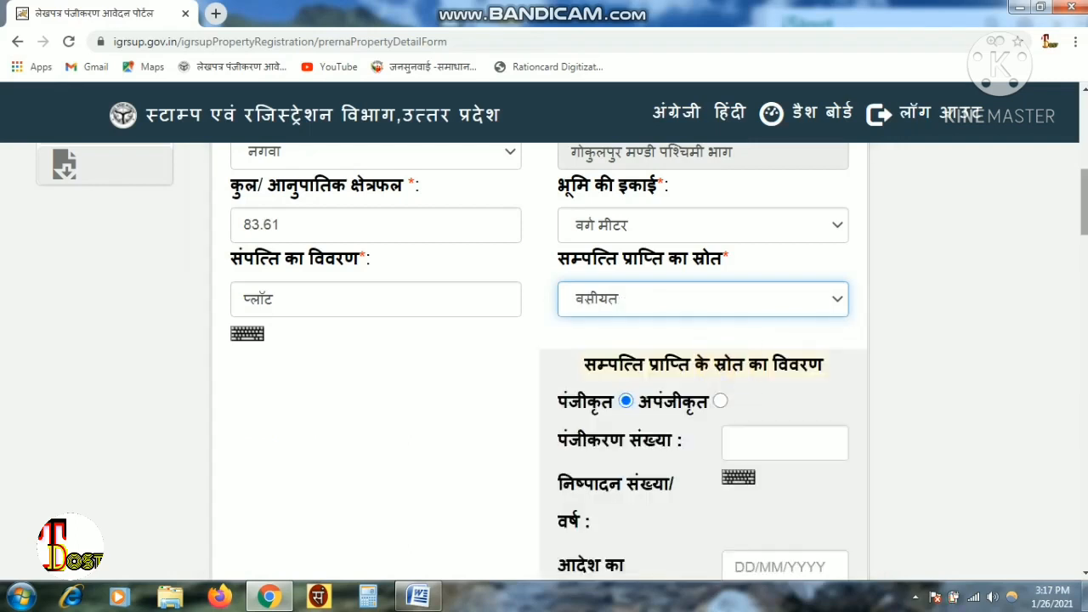
pyautogui.scroll(-1, 719, 367)
pyautogui.scroll(-2, 703, 357)
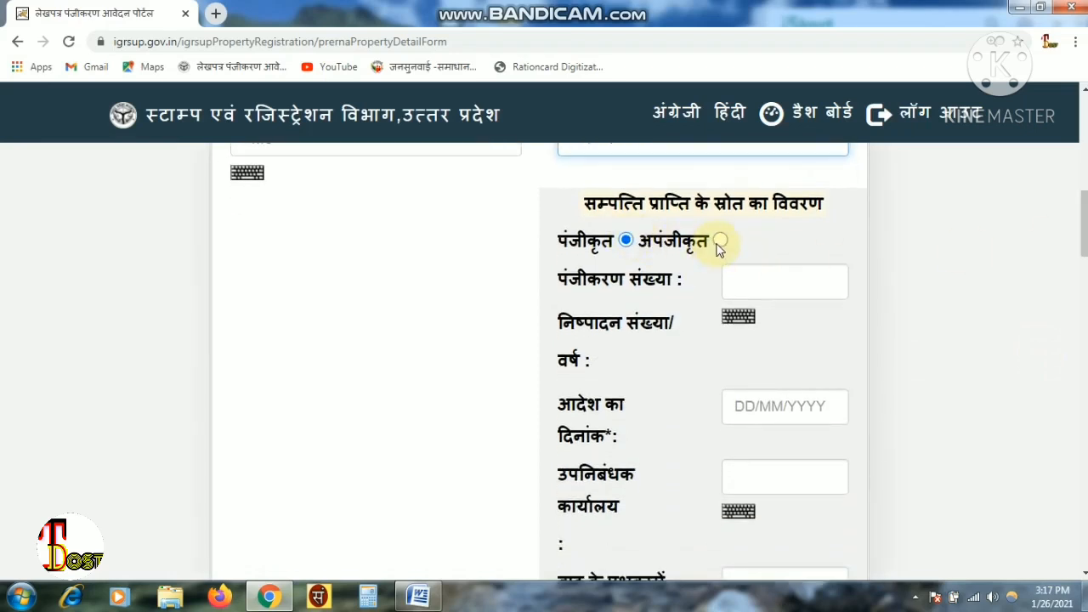
pyautogui.click(763, 277)
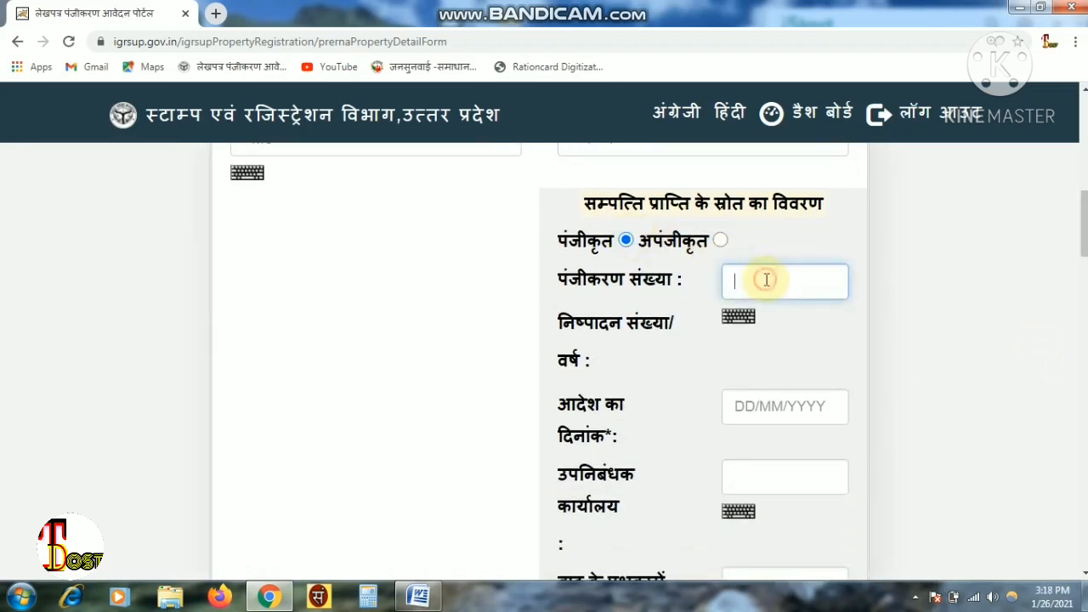
pyautogui.click(752, 397)
pyautogui.click(762, 482)
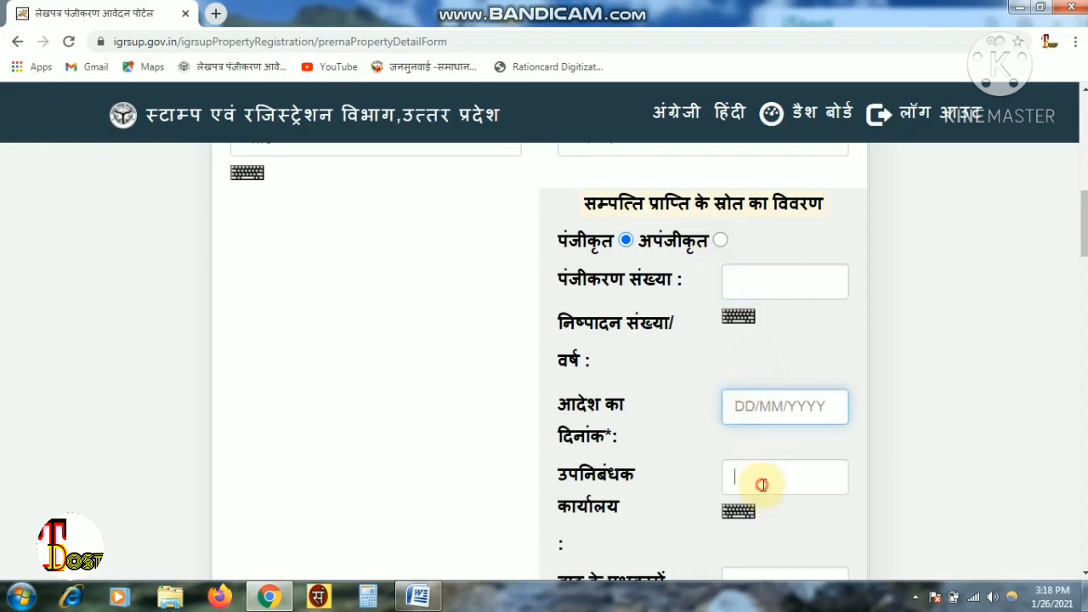
pyautogui.scroll(-2, 1080, 306)
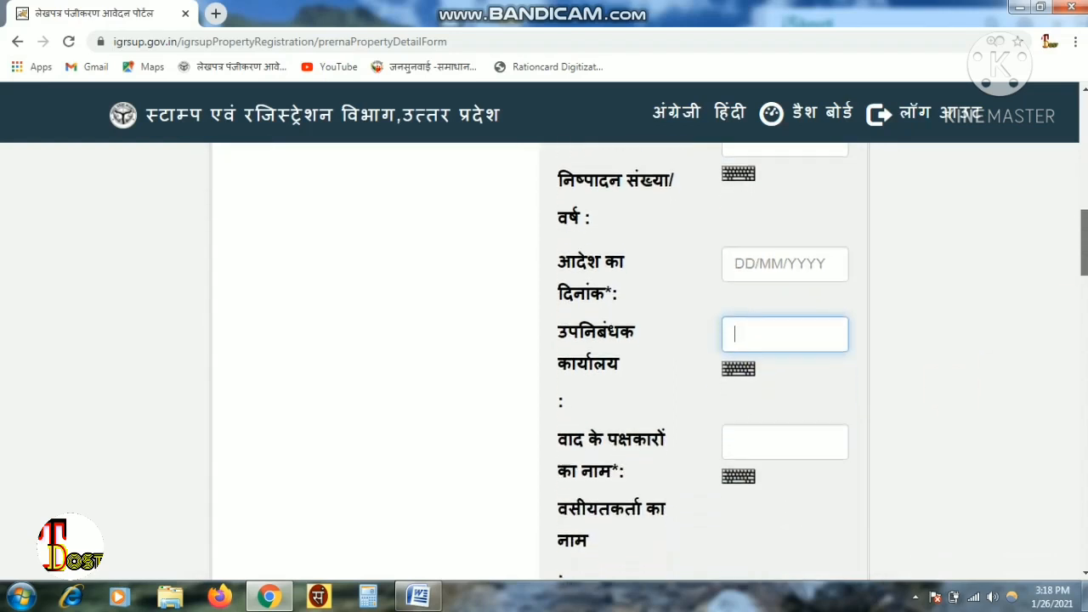
pyautogui.click(785, 427)
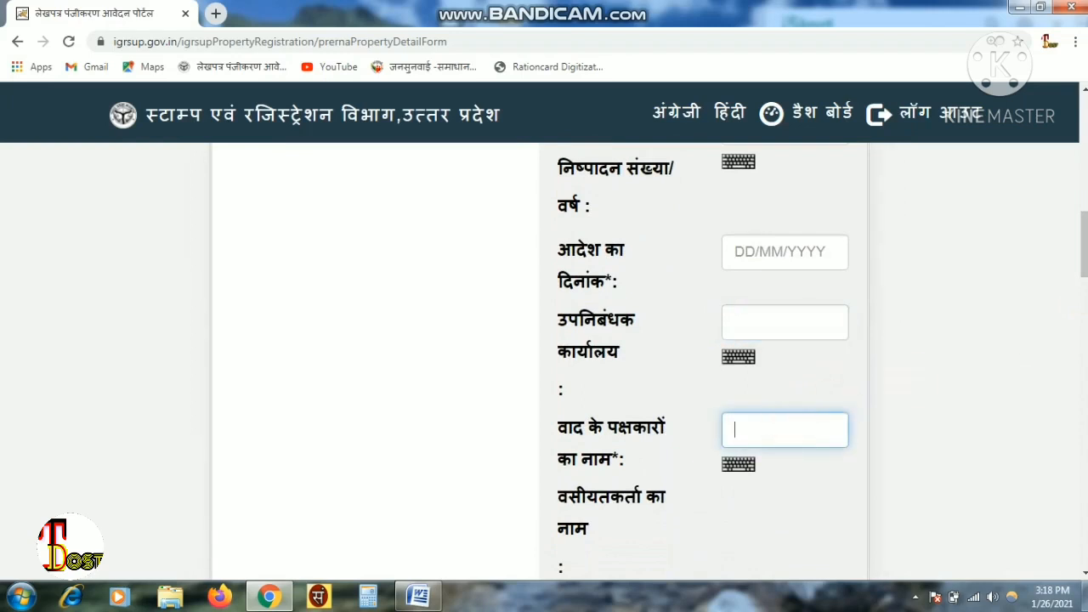
pyautogui.scroll(-2, 544, 357)
pyautogui.scroll(4, 544, 357)
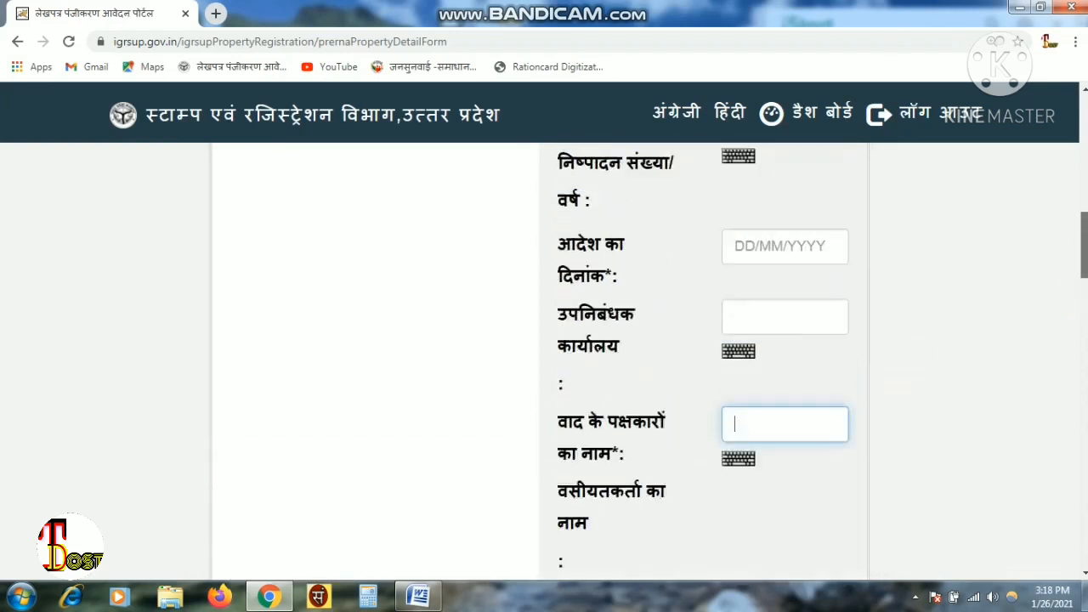
pyautogui.scroll(1, 544, 357)
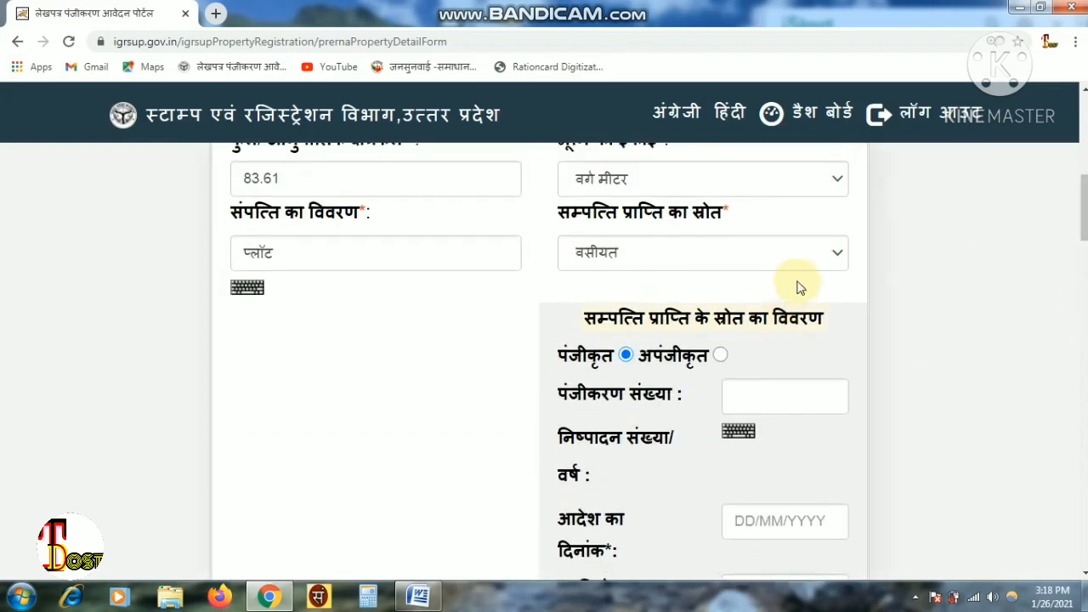
# - Switch the acquisition source to प्राधिकरण/परिषद/अन्य/विरासत
pyautogui.click(788, 256)
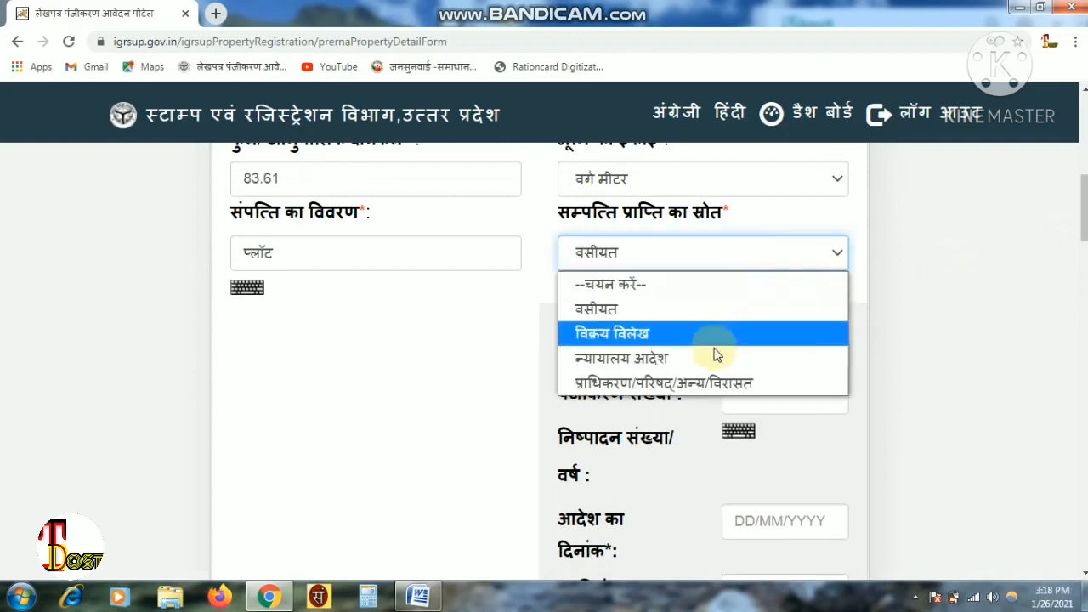
pyautogui.click(752, 384)
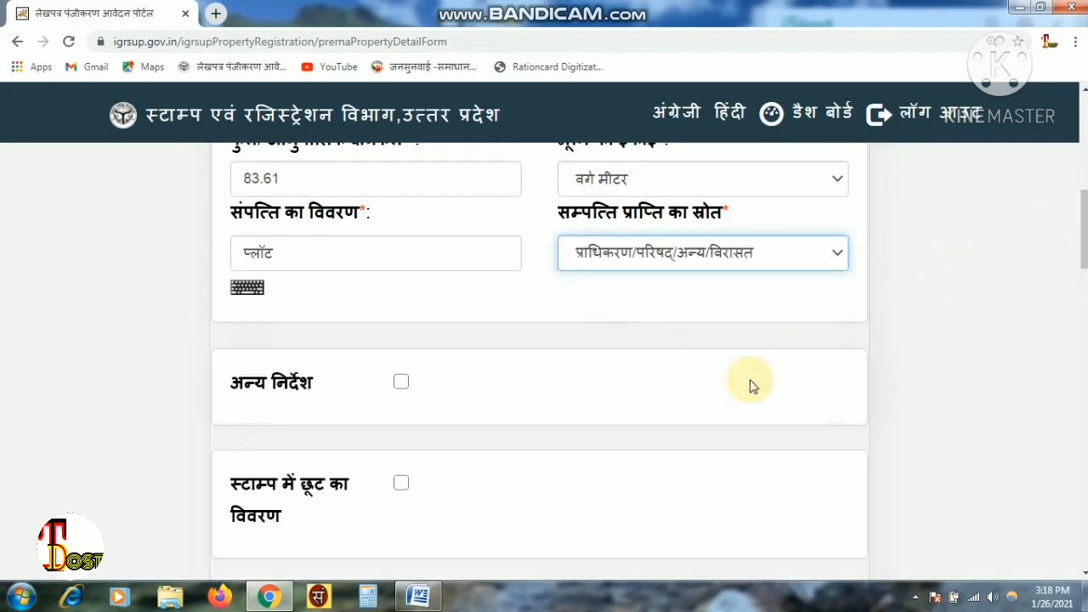
pyautogui.click(669, 269)
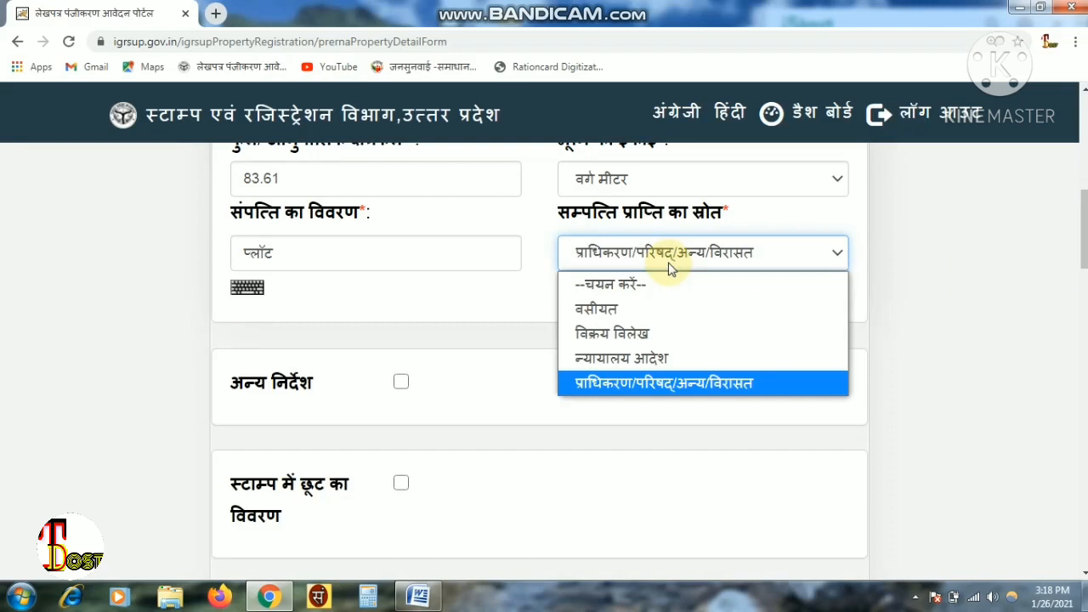
pyautogui.click(670, 267)
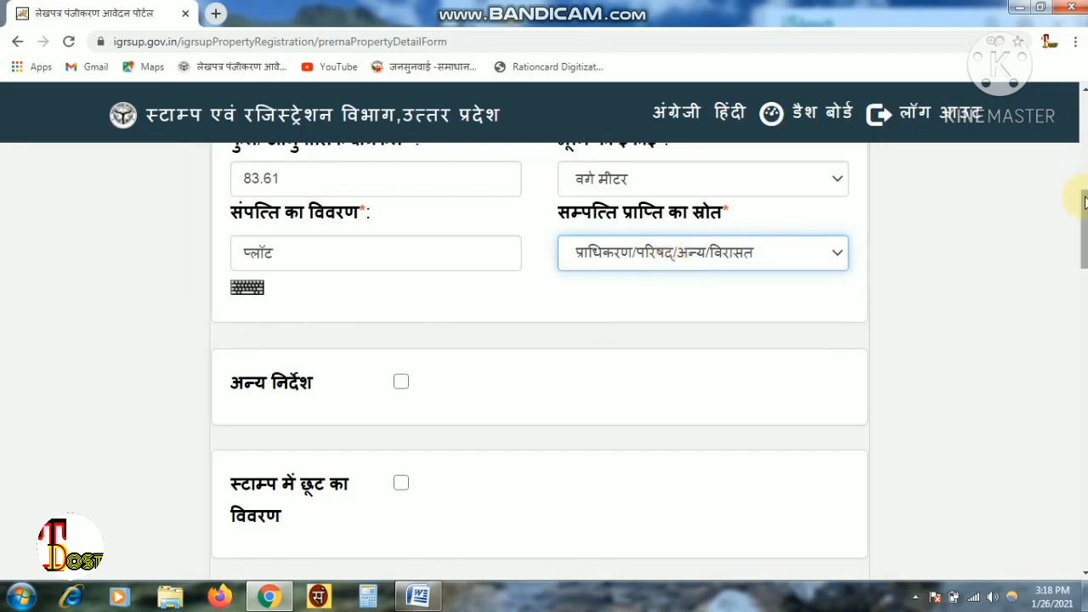
pyautogui.moveTo(1085, 201); pyautogui.dragTo(1081, 226)
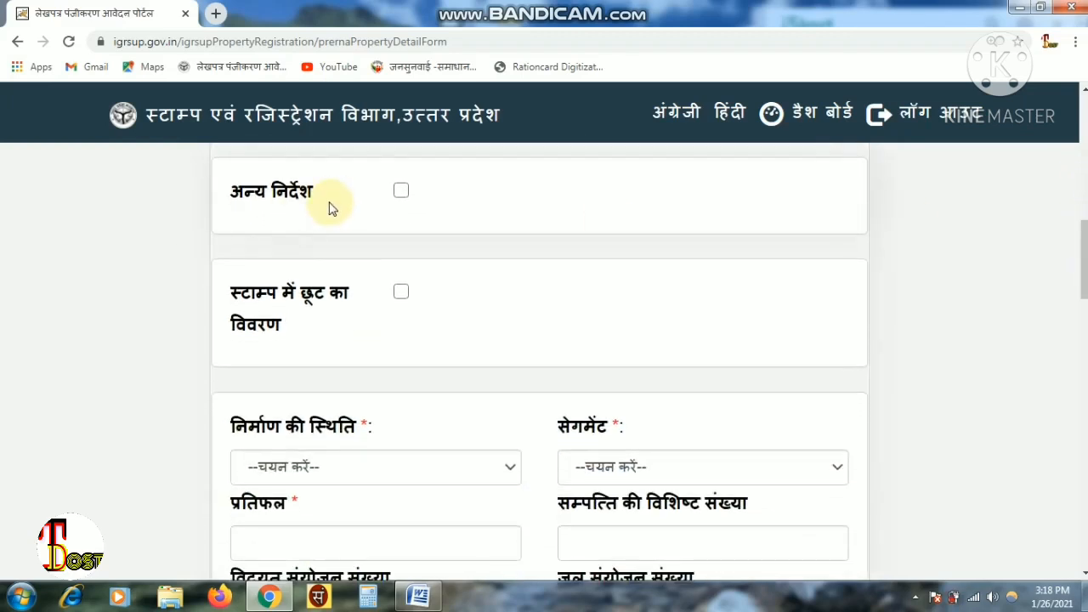
pyautogui.click(401, 191)
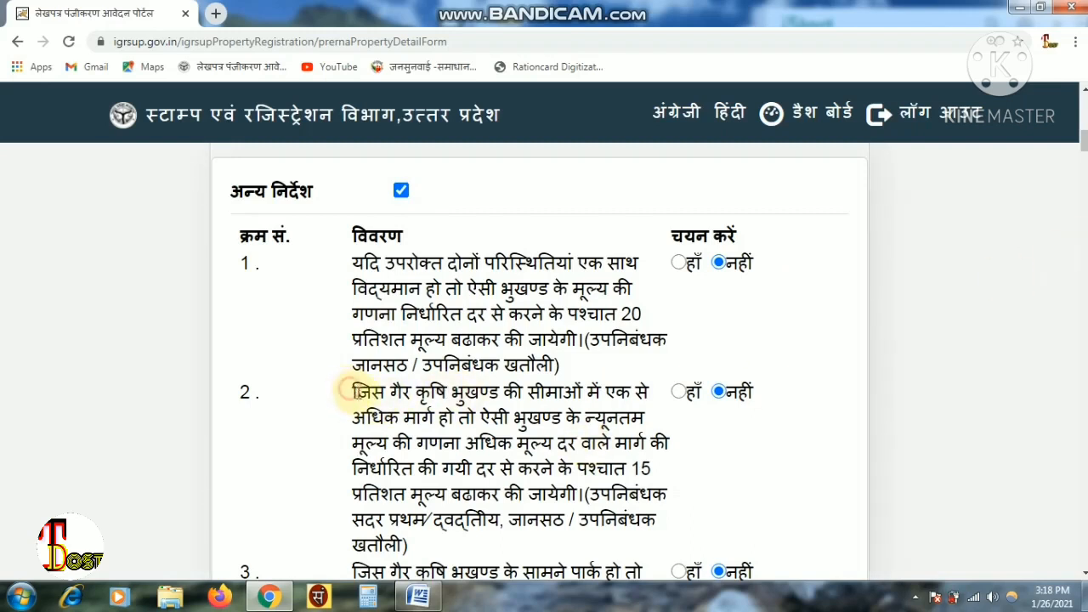
pyautogui.moveTo(347, 389); pyautogui.dragTo(557, 491)
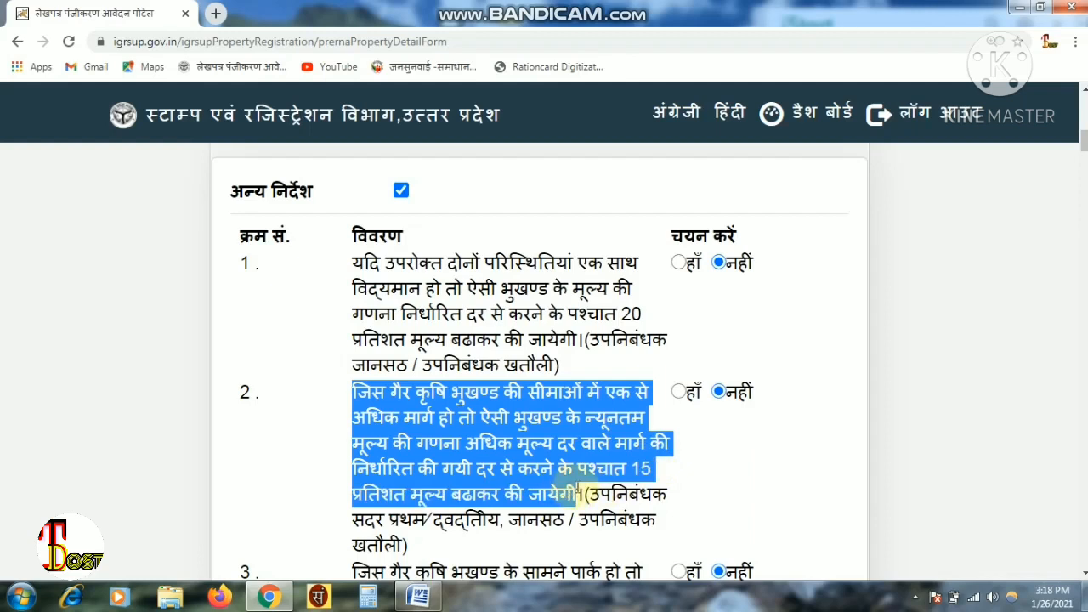
pyautogui.click(714, 478)
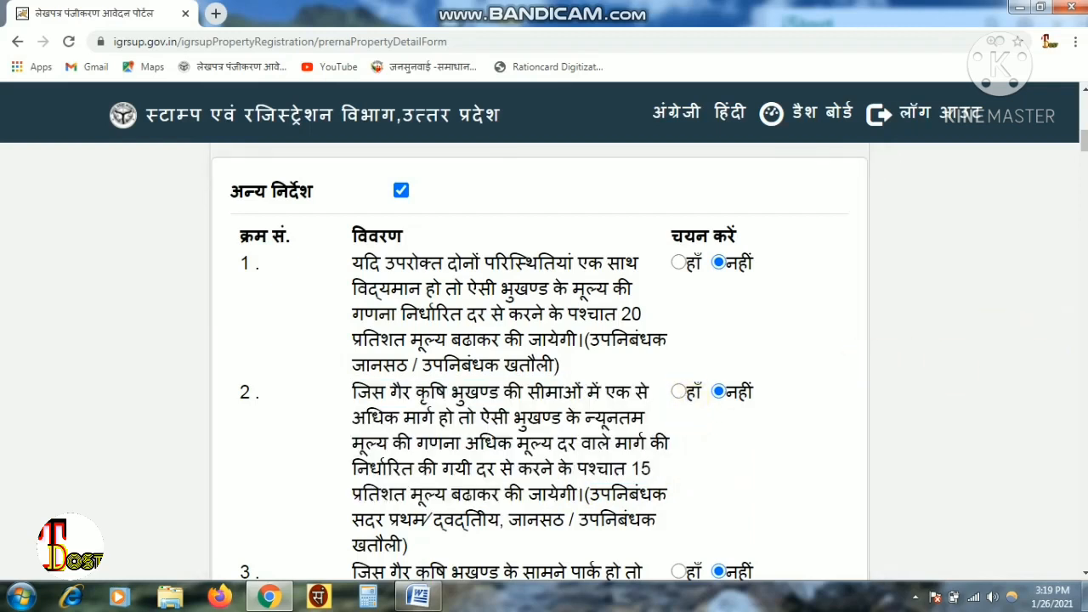
pyautogui.scroll(-1, 544, 357)
pyautogui.scroll(2, 544, 357)
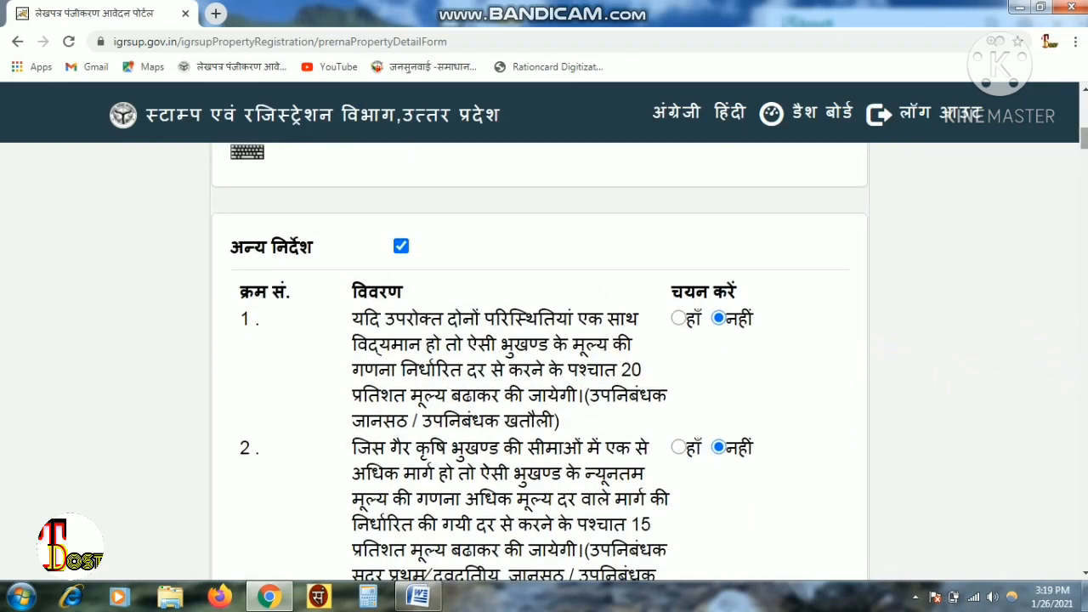
pyautogui.click(400, 250)
pyautogui.scroll(-2, 401, 251)
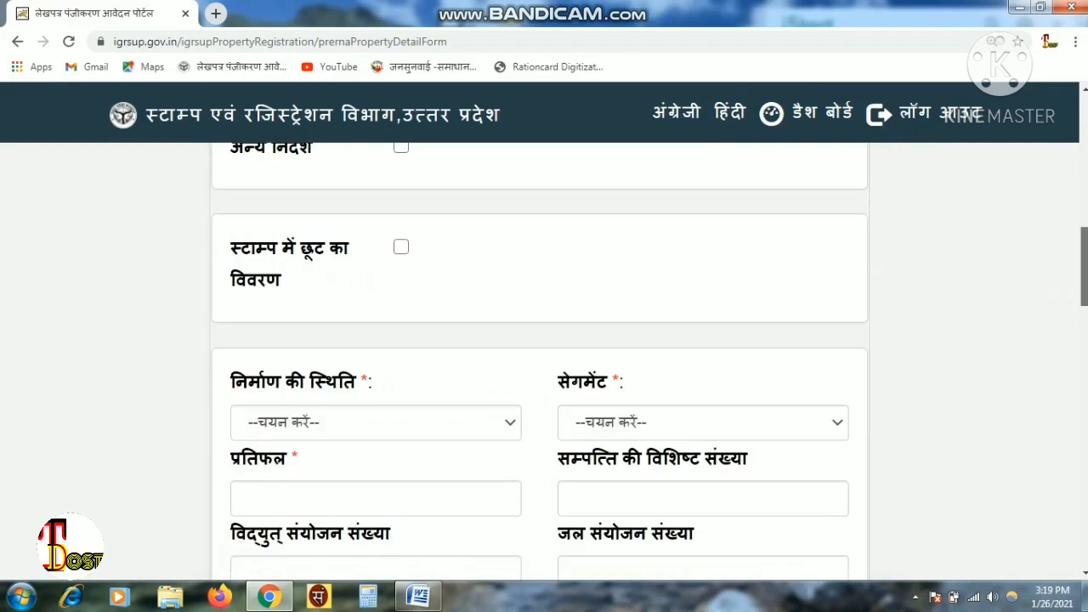
pyautogui.click(401, 248)
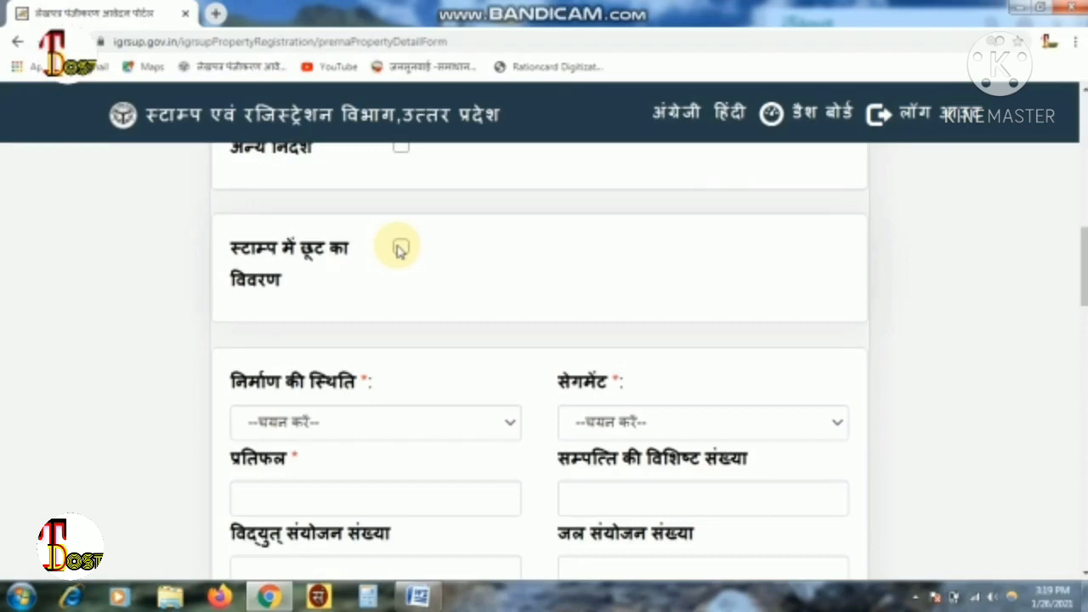
# - Claim the स्त्री / हिस्साकसी stamp exemption after trying the others, and enable shareholder details
pyautogui.click(401, 248)
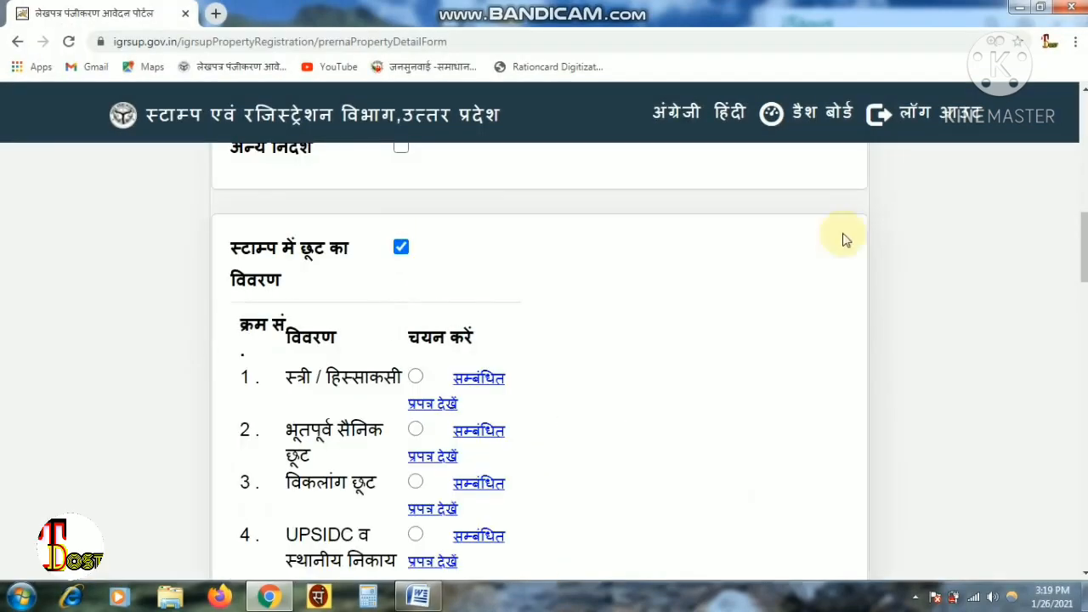
pyautogui.moveTo(1085, 246); pyautogui.dragTo(1085, 265)
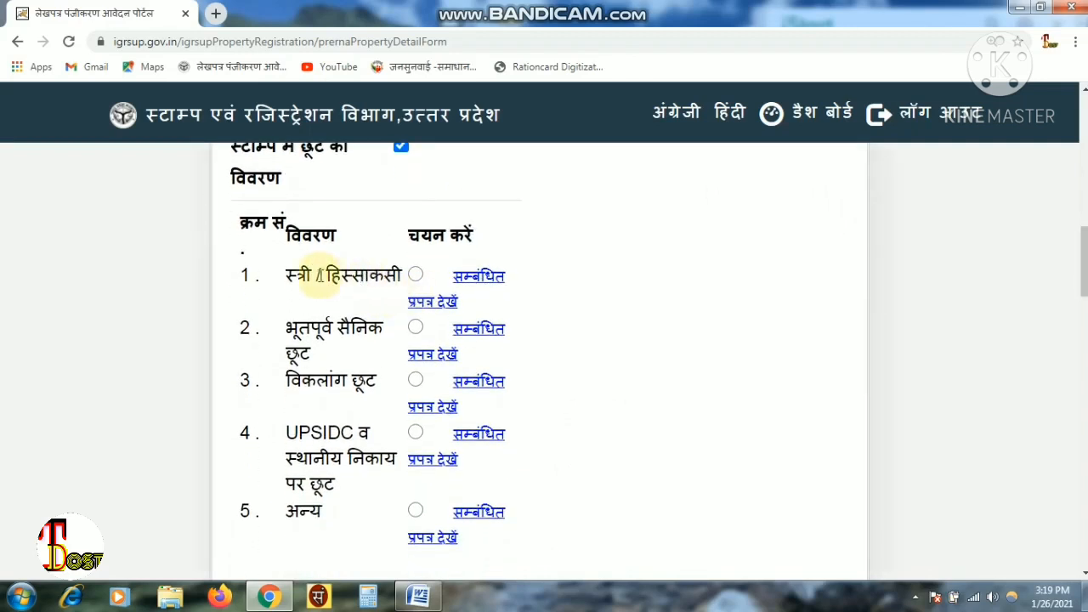
pyautogui.click(417, 276)
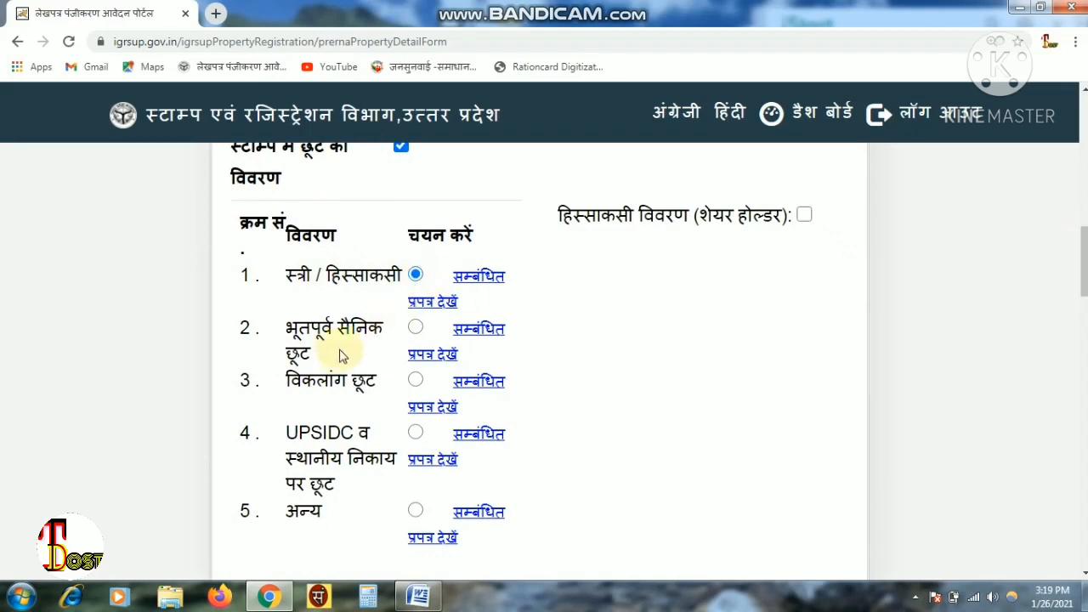
pyautogui.click(416, 330)
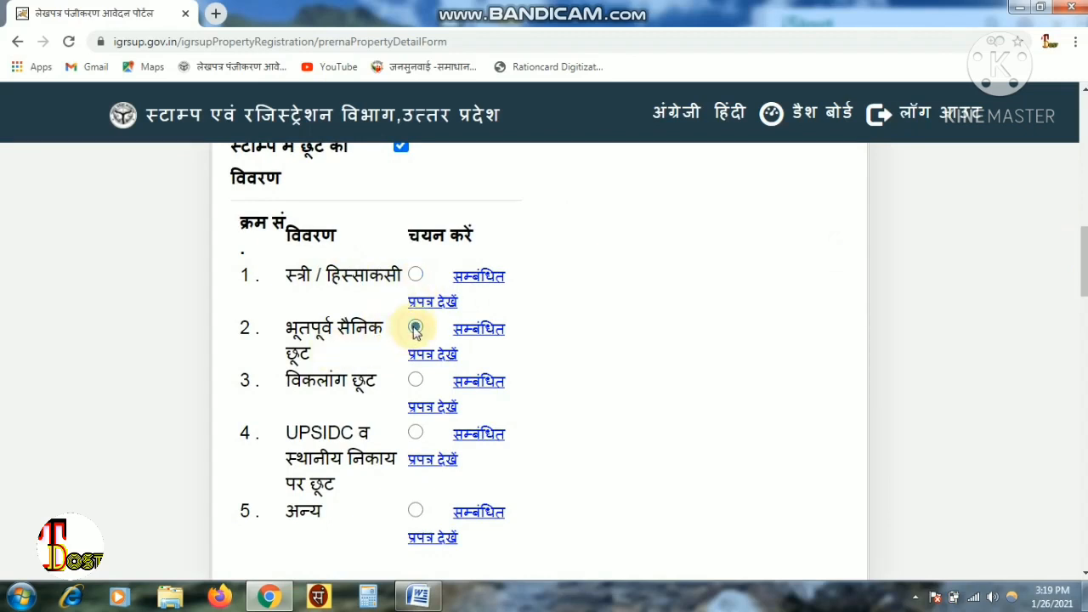
pyautogui.click(417, 382)
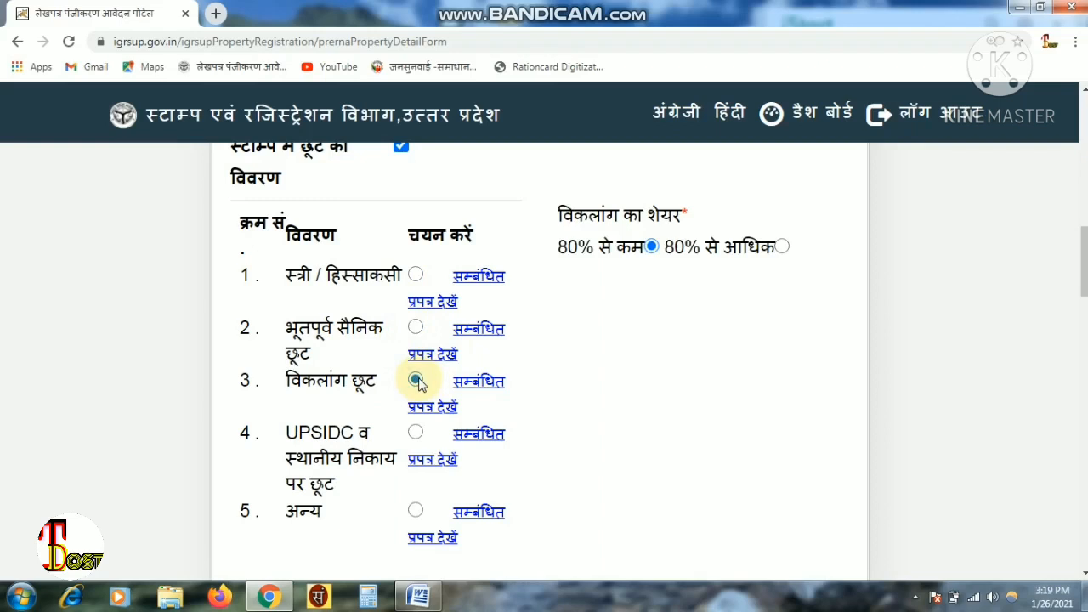
pyautogui.click(416, 434)
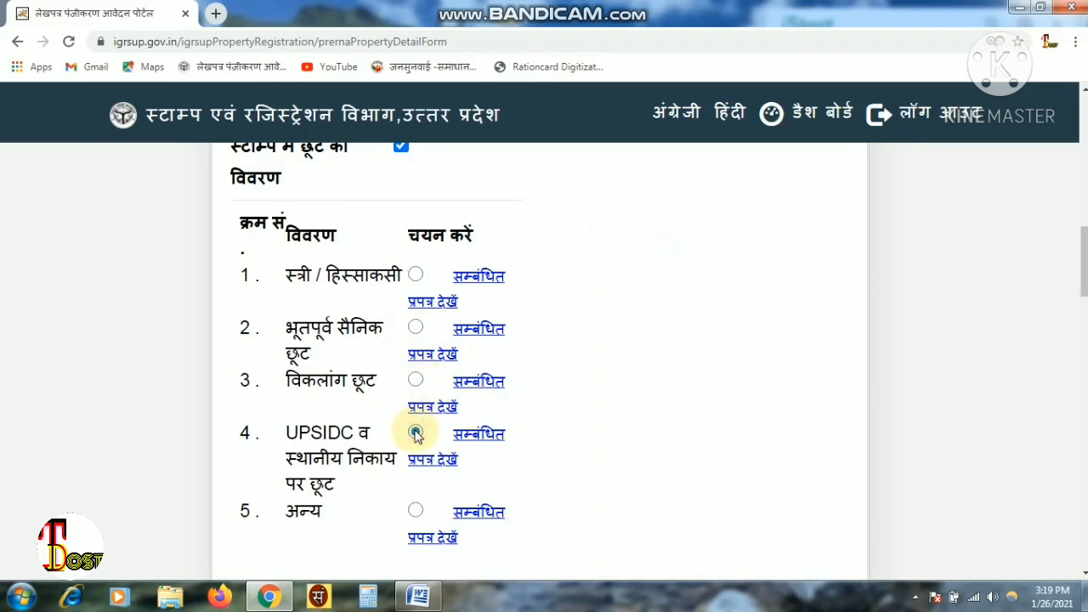
pyautogui.click(416, 511)
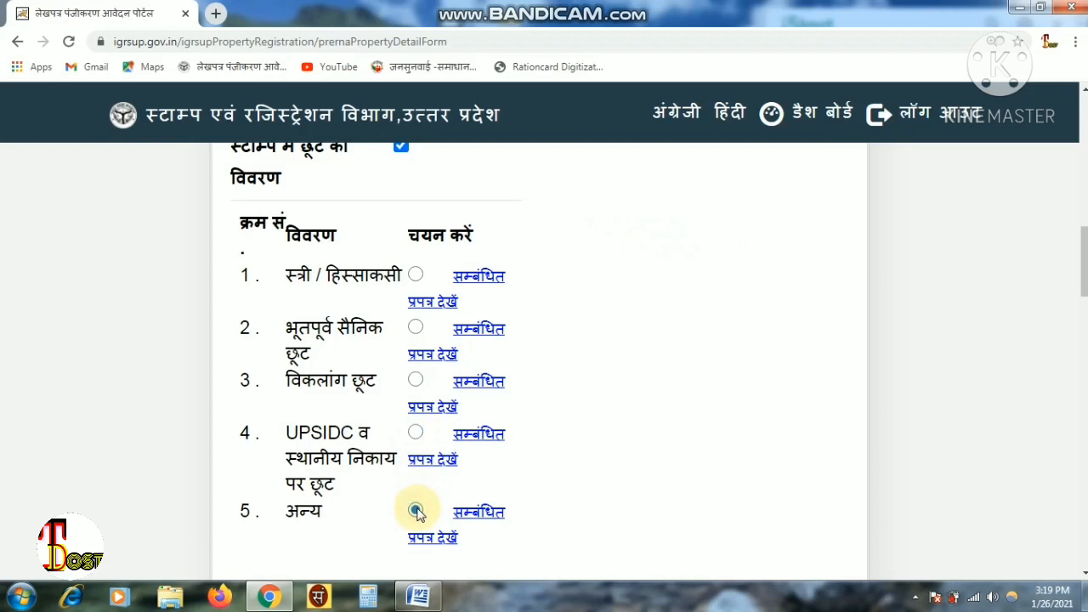
pyautogui.click(416, 275)
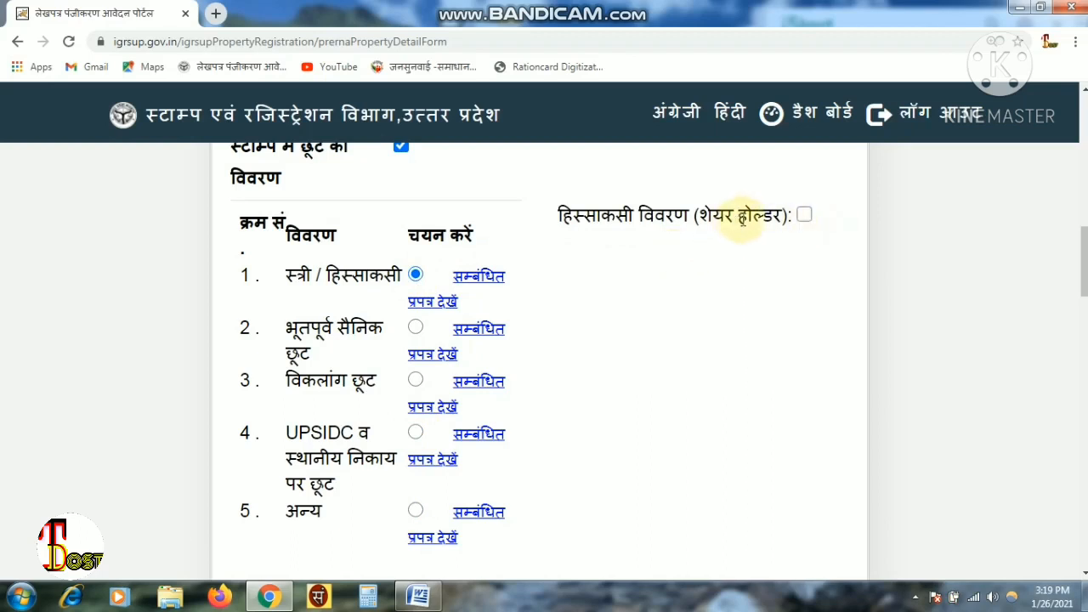
pyautogui.click(805, 217)
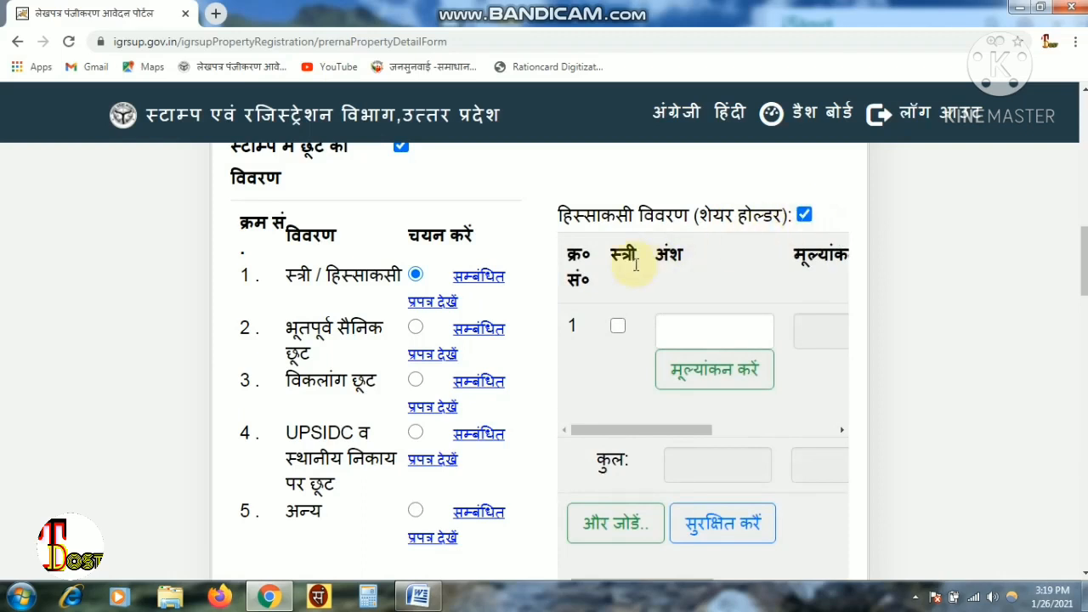
pyautogui.click(617, 327)
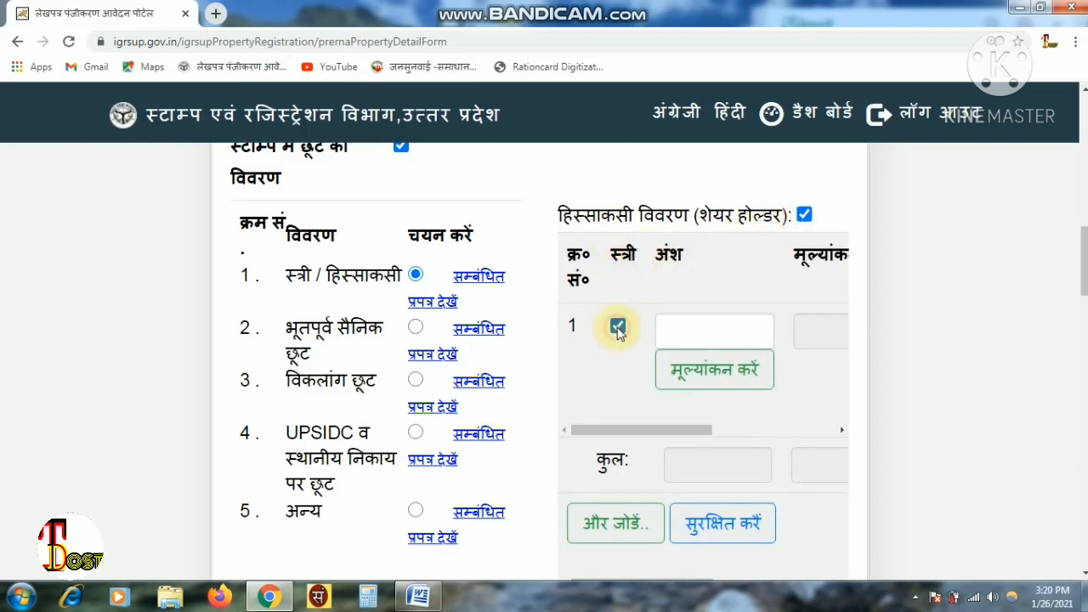
pyautogui.click(685, 331)
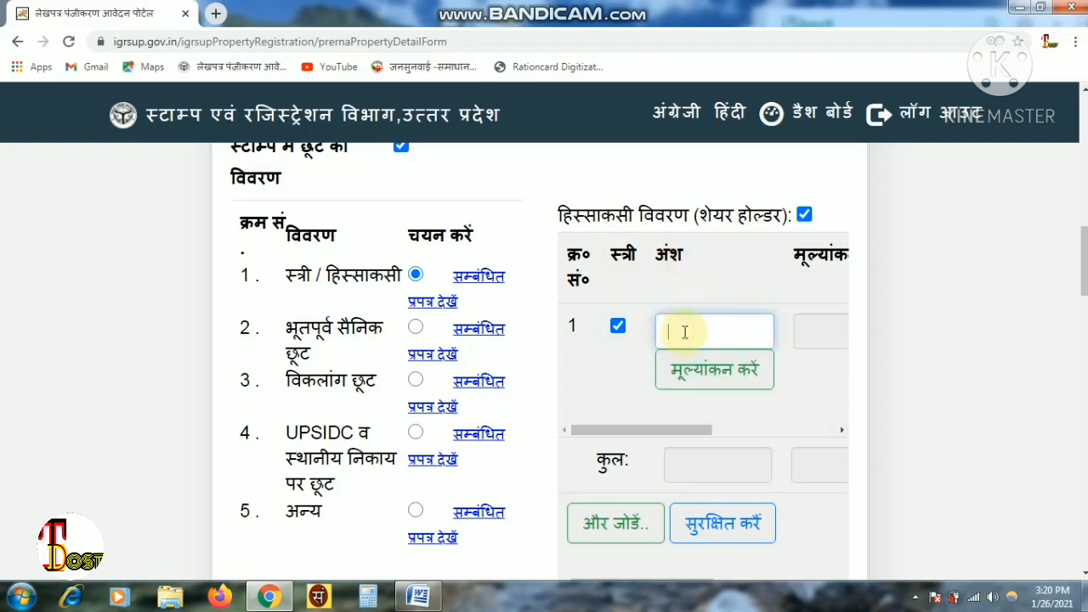
pyautogui.write('100')
pyautogui.press('BackSpace')
pyautogui.press('BackSpace')
pyautogui.press('BackSpace')
pyautogui.write('100')
pyautogui.click(756, 378)
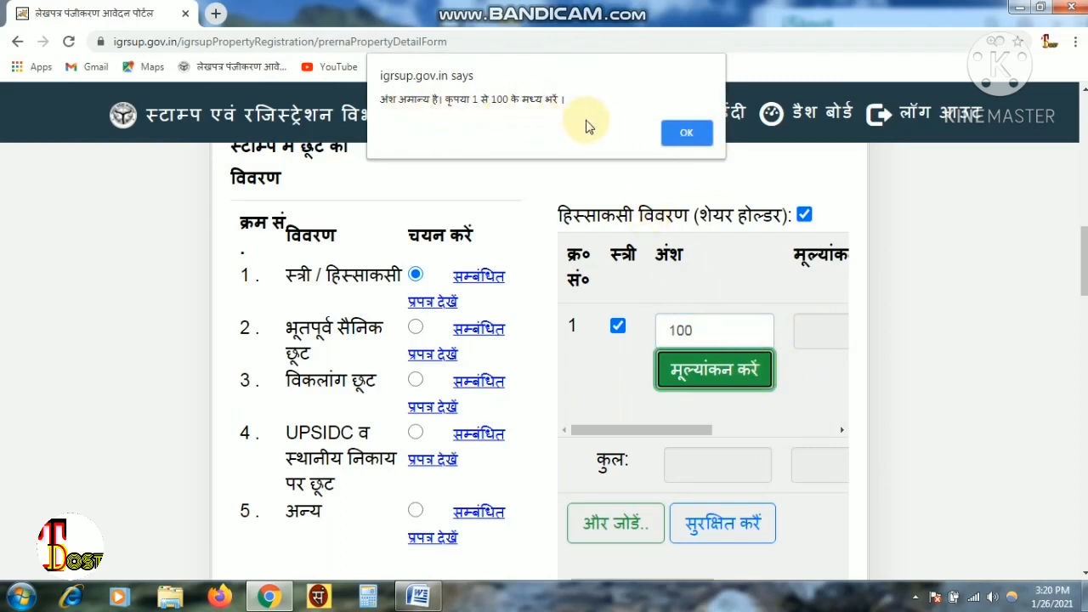
pyautogui.click(685, 136)
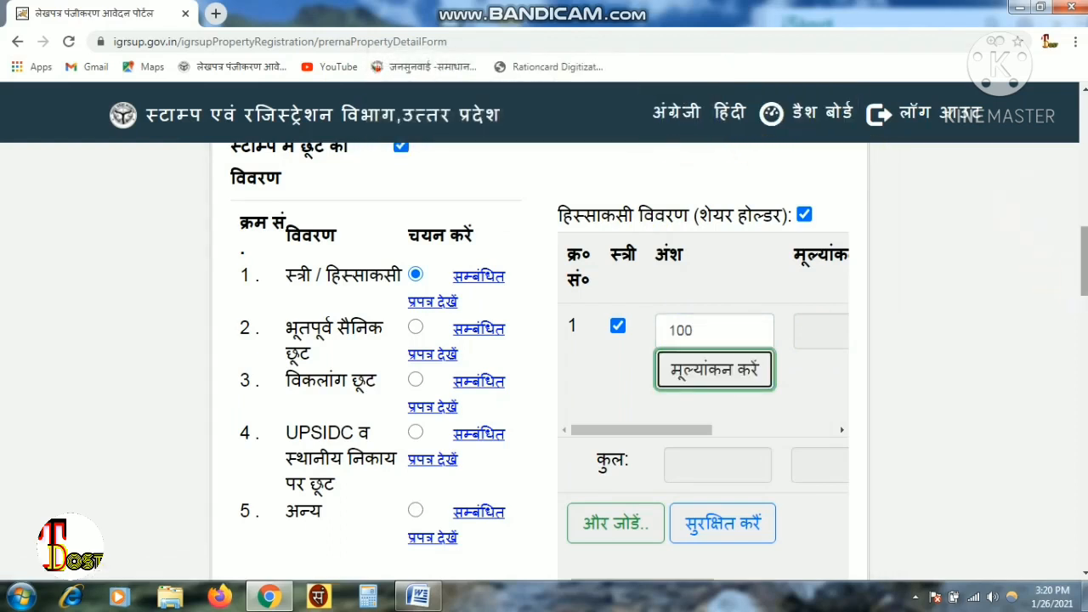
pyautogui.moveTo(1084, 261); pyautogui.dragTo(1085, 266)
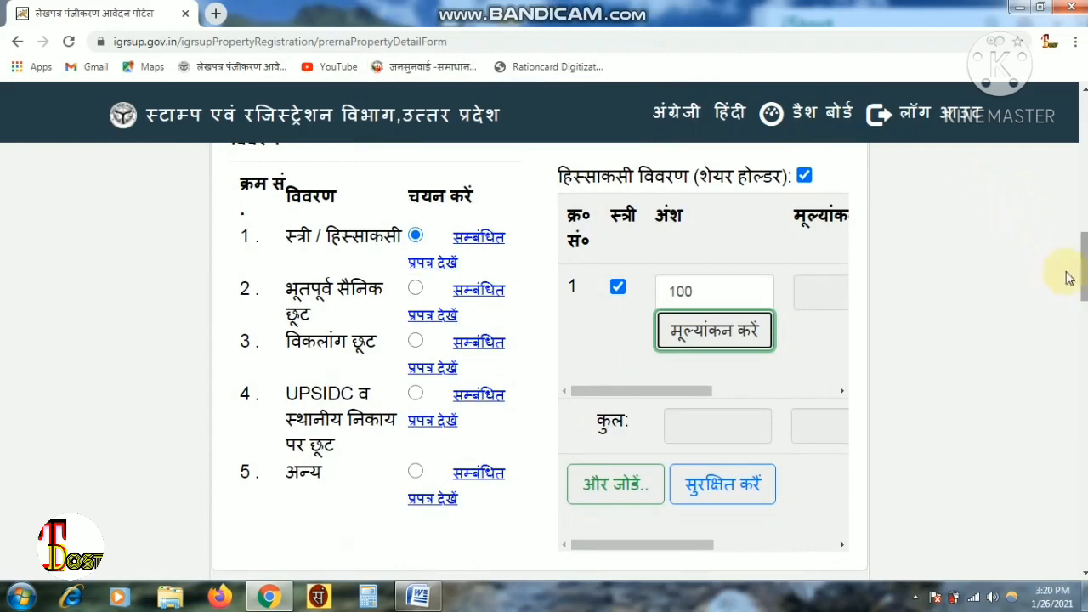
pyautogui.click(696, 289)
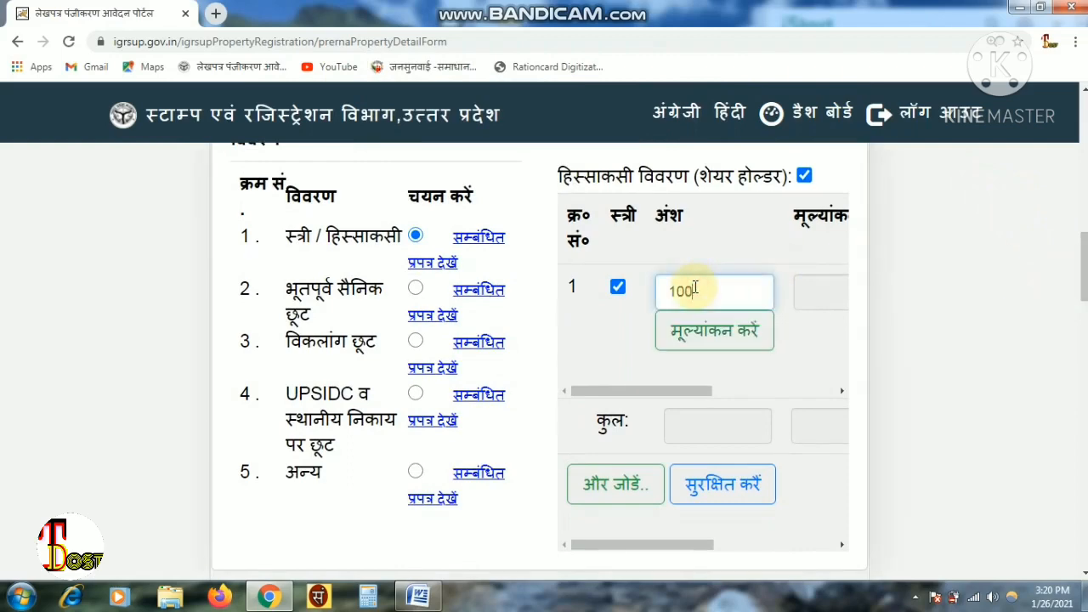
pyautogui.moveTo(1085, 268); pyautogui.dragTo(1084, 330)
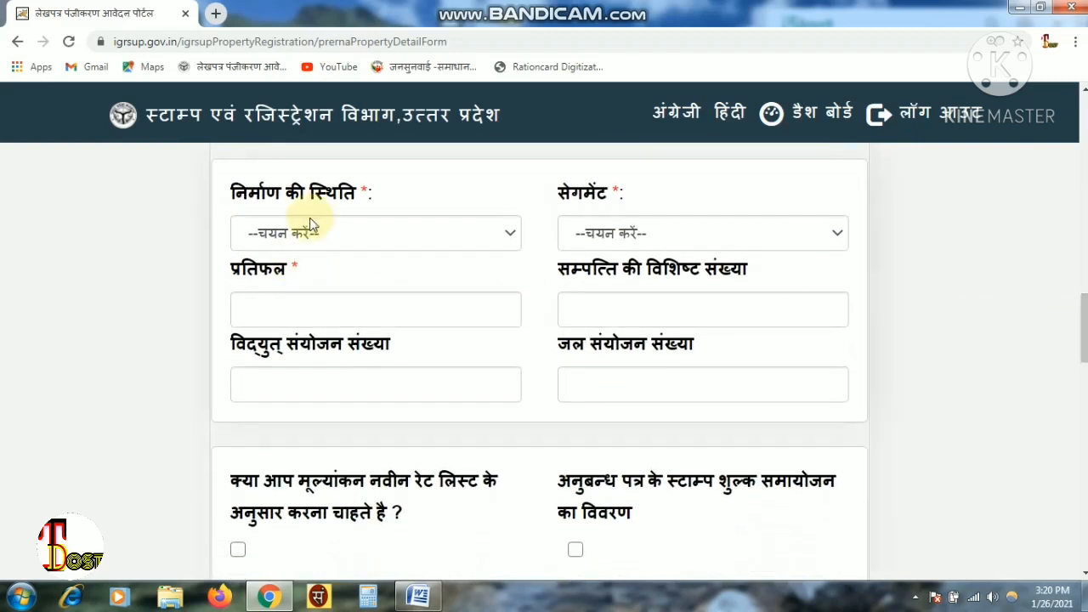
# - Set construction status to अनिर्मित and choose segment 47 from the सेगमेंट list
pyautogui.click(410, 246)
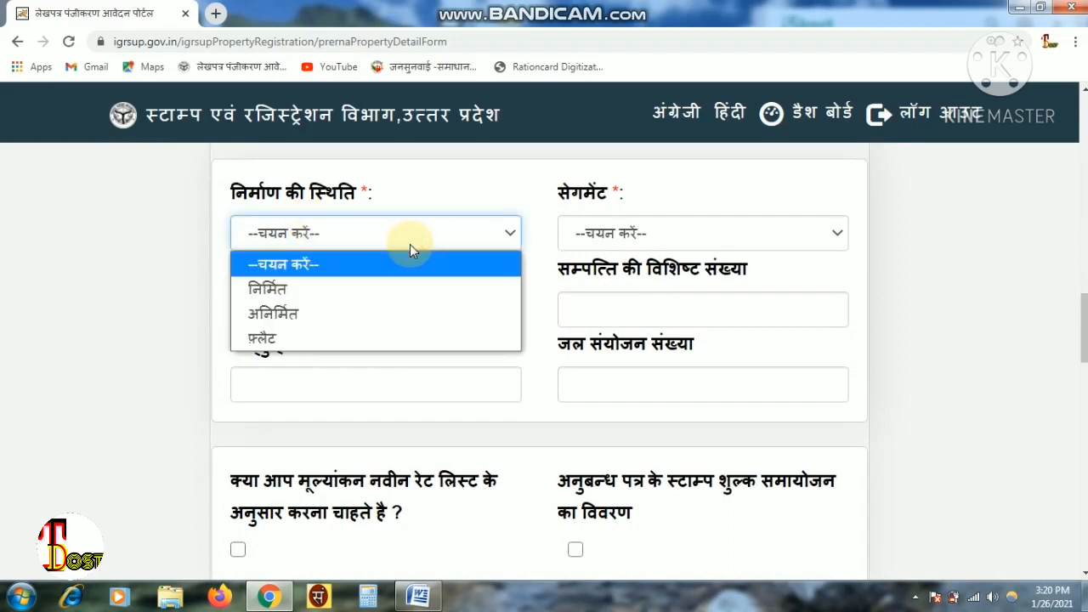
pyautogui.click(342, 314)
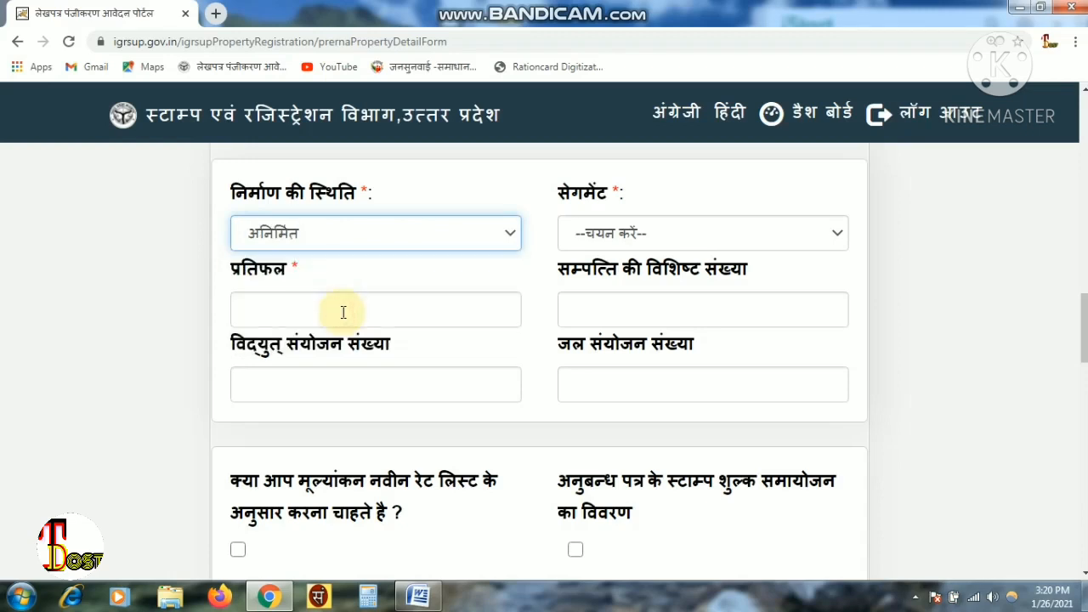
pyautogui.click(786, 232)
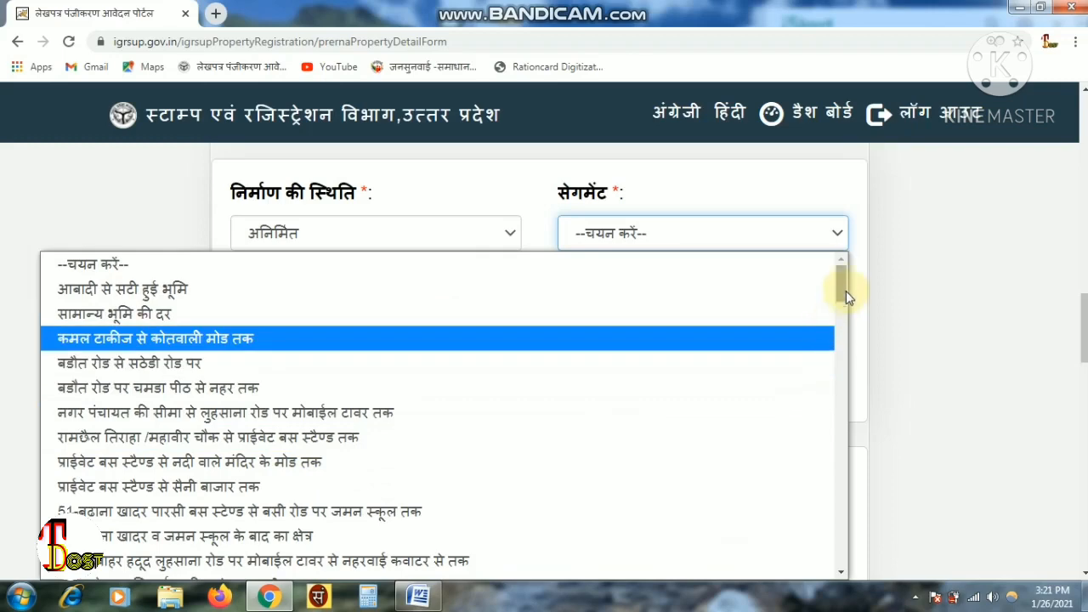
pyautogui.scroll(-1, 844, 286)
pyautogui.moveTo(844, 287); pyautogui.dragTo(840, 468)
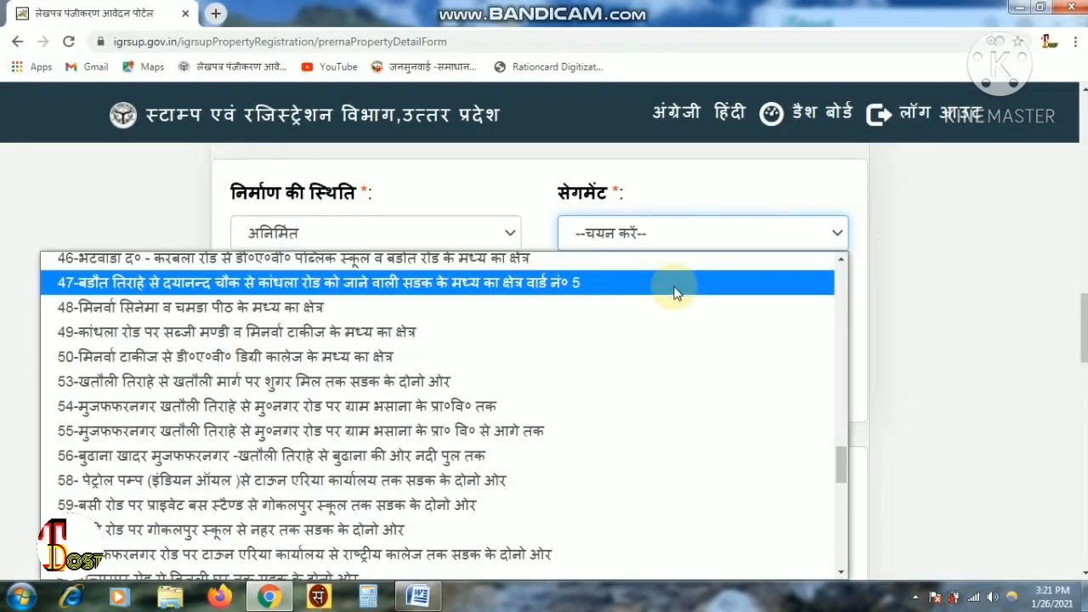
pyautogui.click(676, 293)
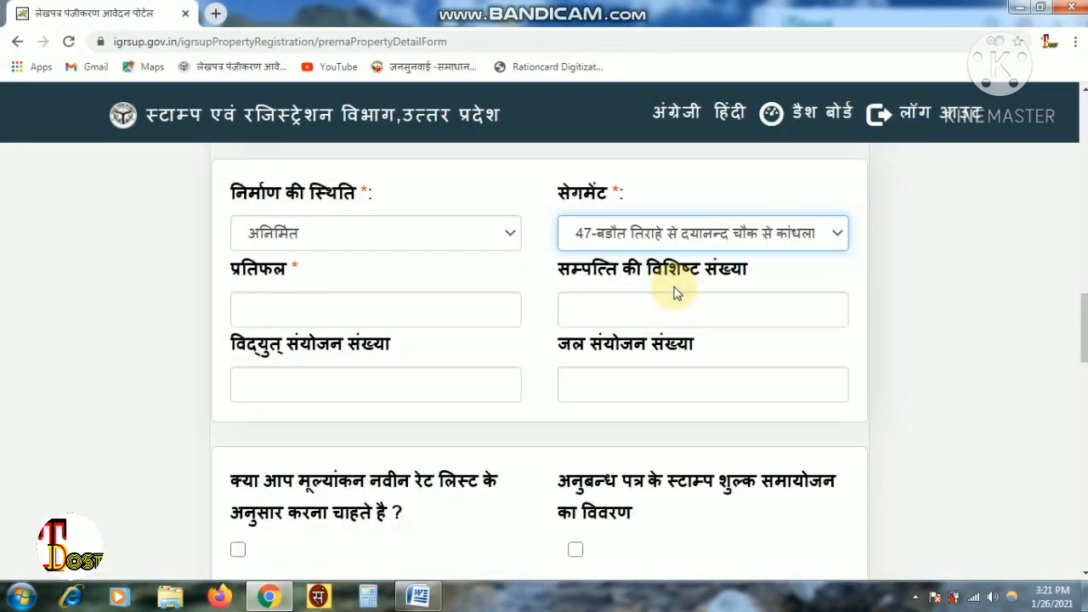
# - Enter 600000 as the प्रतिफल, leaving unique, electricity and water numbers empty
pyautogui.click(407, 312)
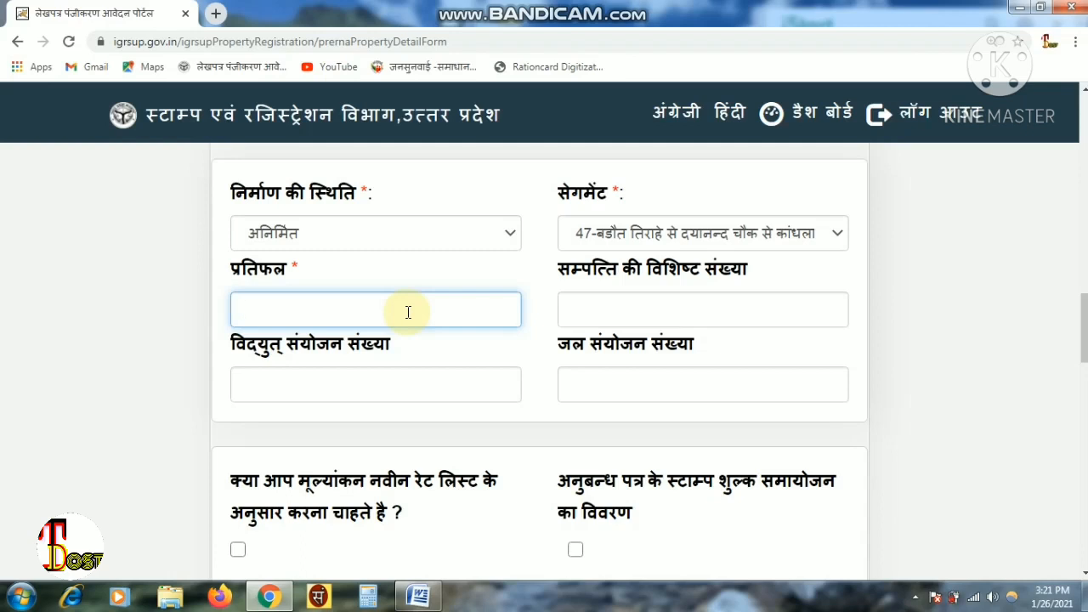
pyautogui.write('600000')
pyautogui.click(629, 306)
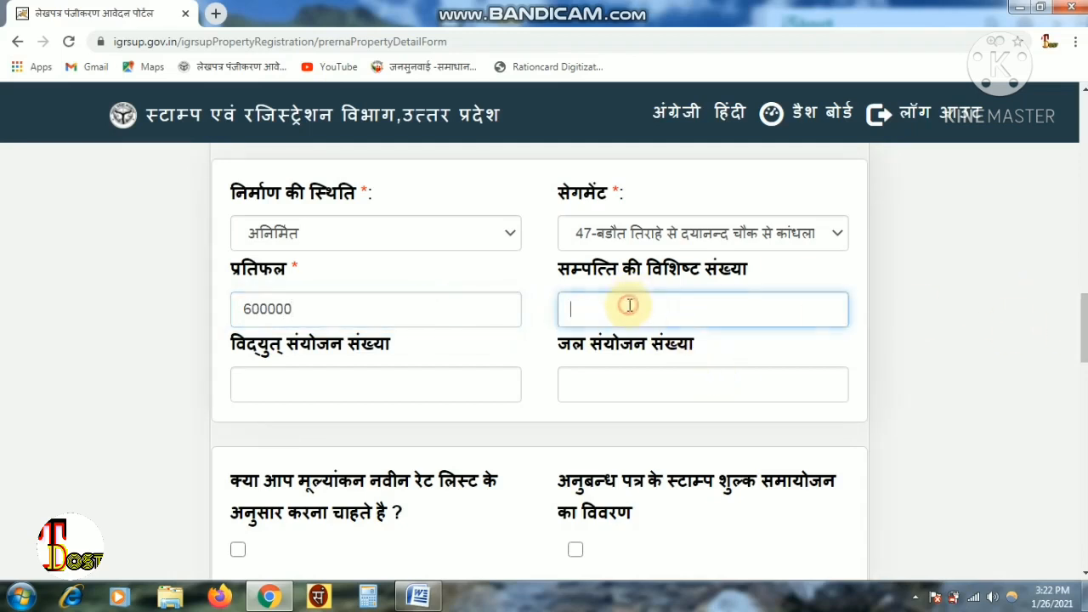
pyautogui.click(416, 391)
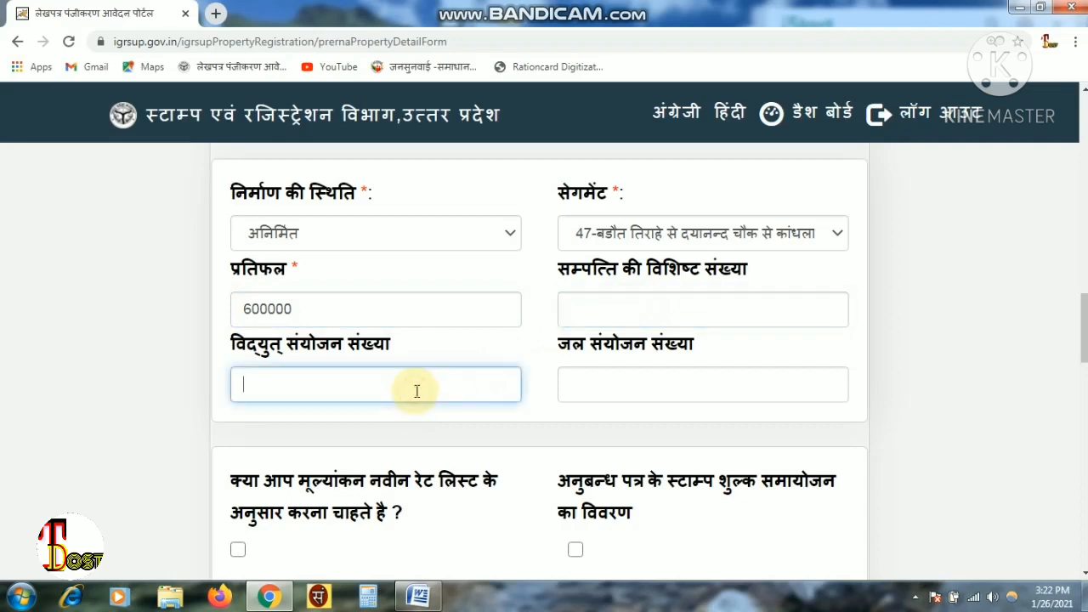
pyautogui.click(647, 387)
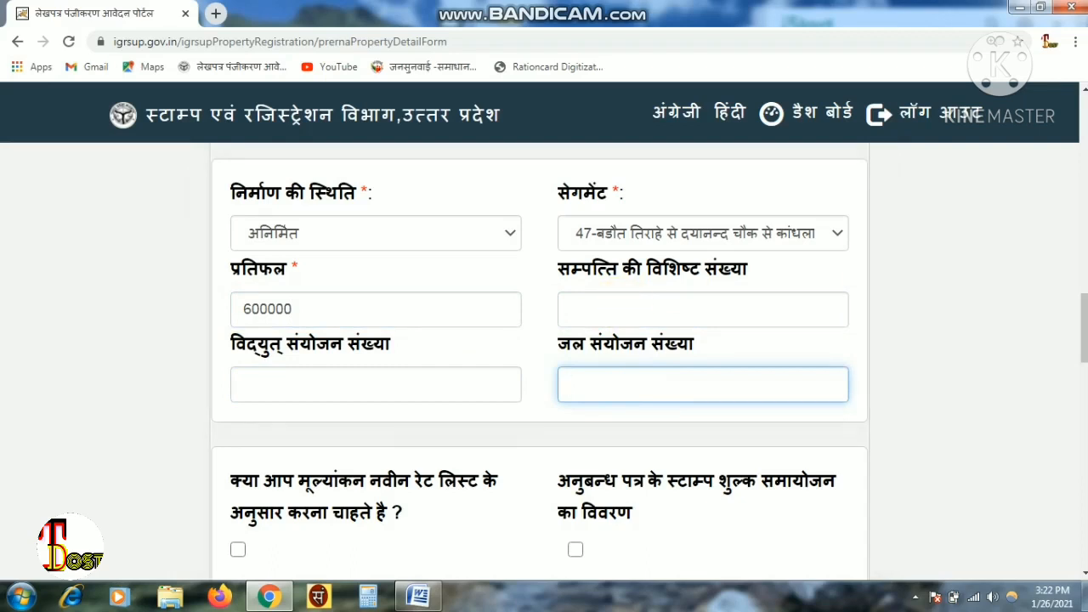
pyautogui.scroll(5, 544, 357)
pyautogui.scroll(-4, 544, 357)
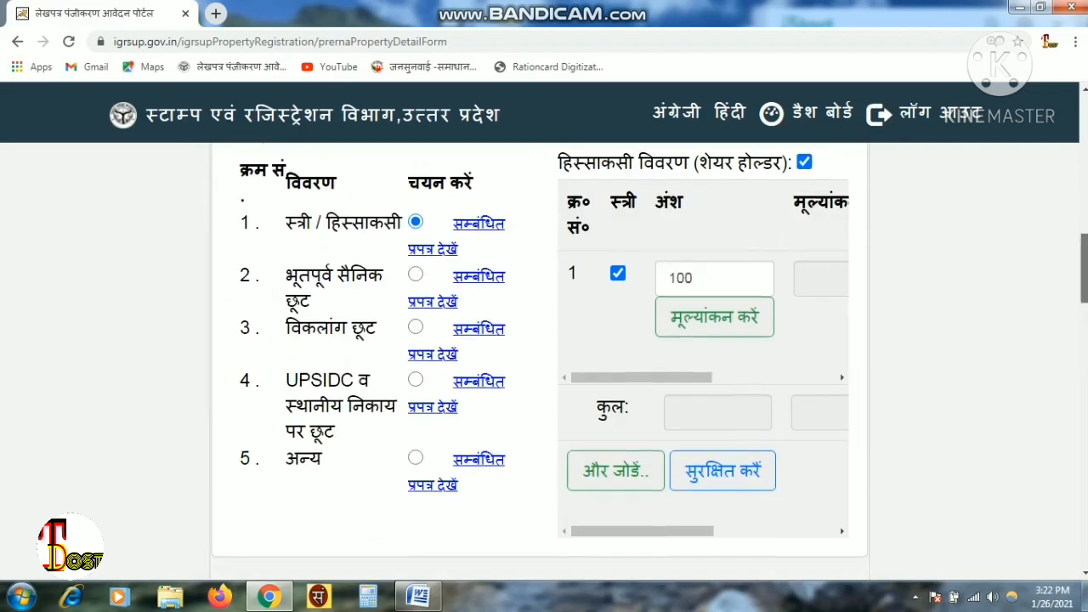
pyautogui.scroll(-5, 544, 357)
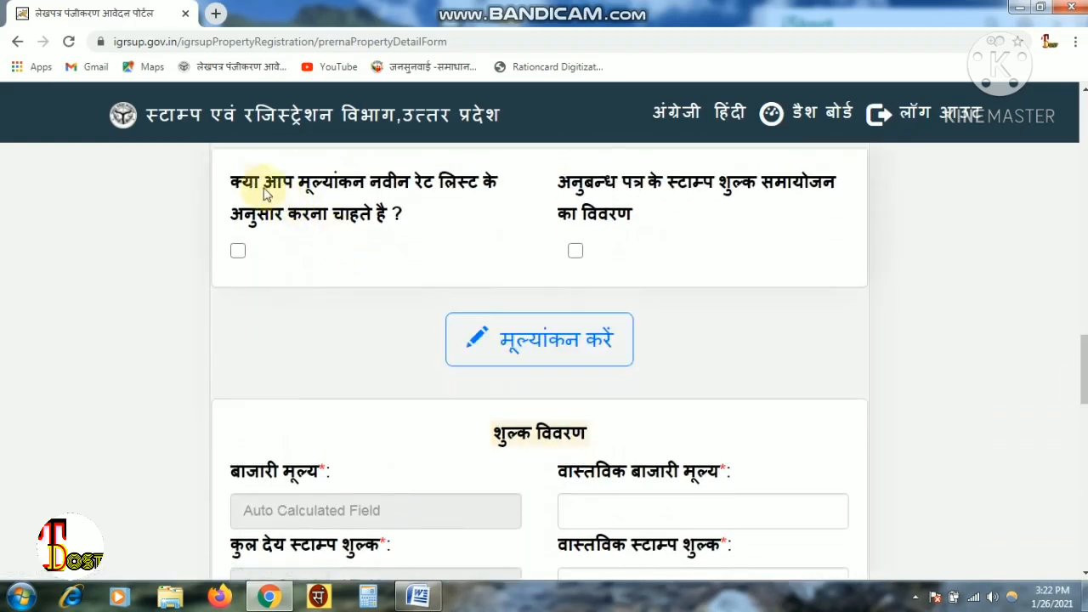
pyautogui.moveTo(236, 183); pyautogui.dragTo(476, 212)
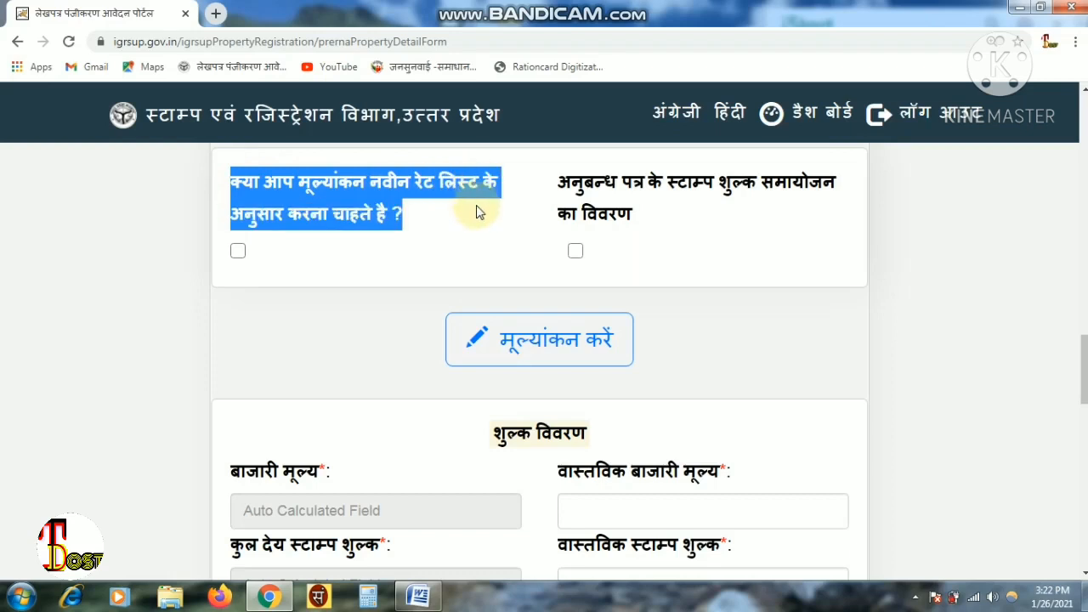
pyautogui.click(477, 212)
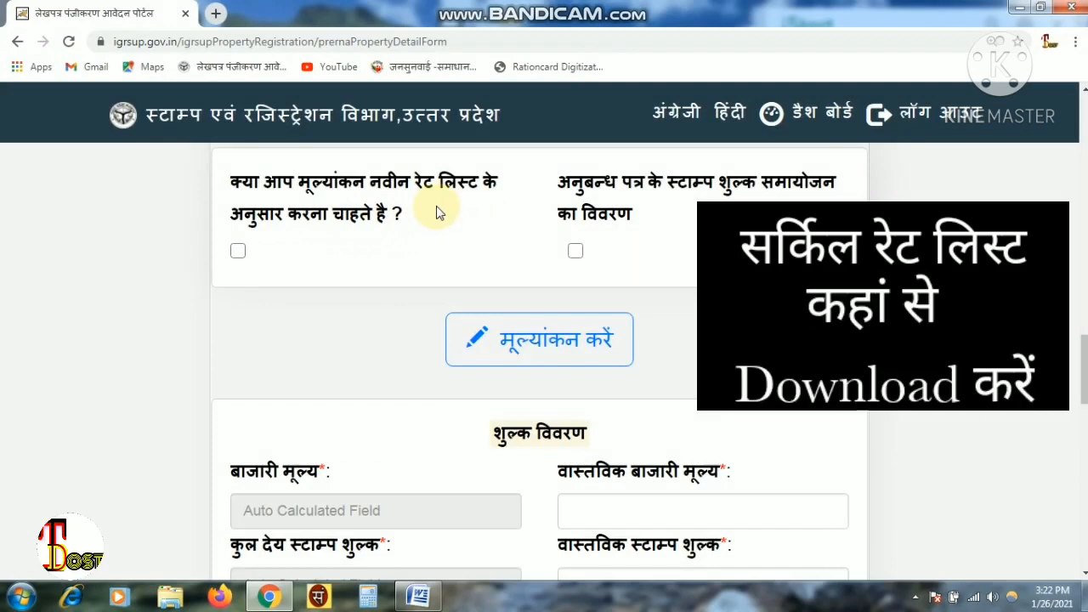
pyautogui.moveTo(559, 182); pyautogui.dragTo(787, 211)
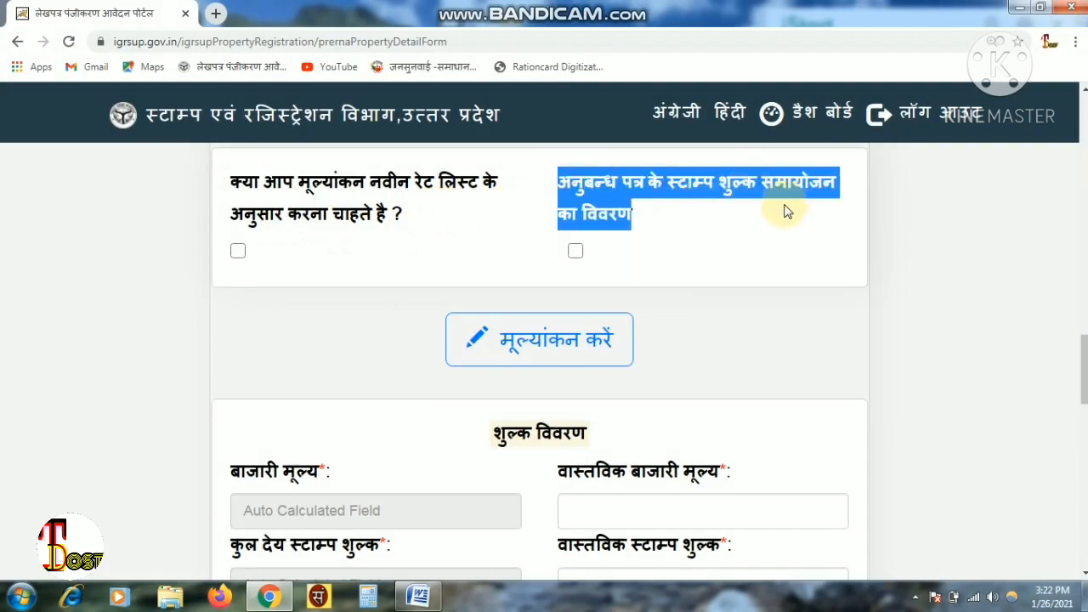
pyautogui.click(788, 210)
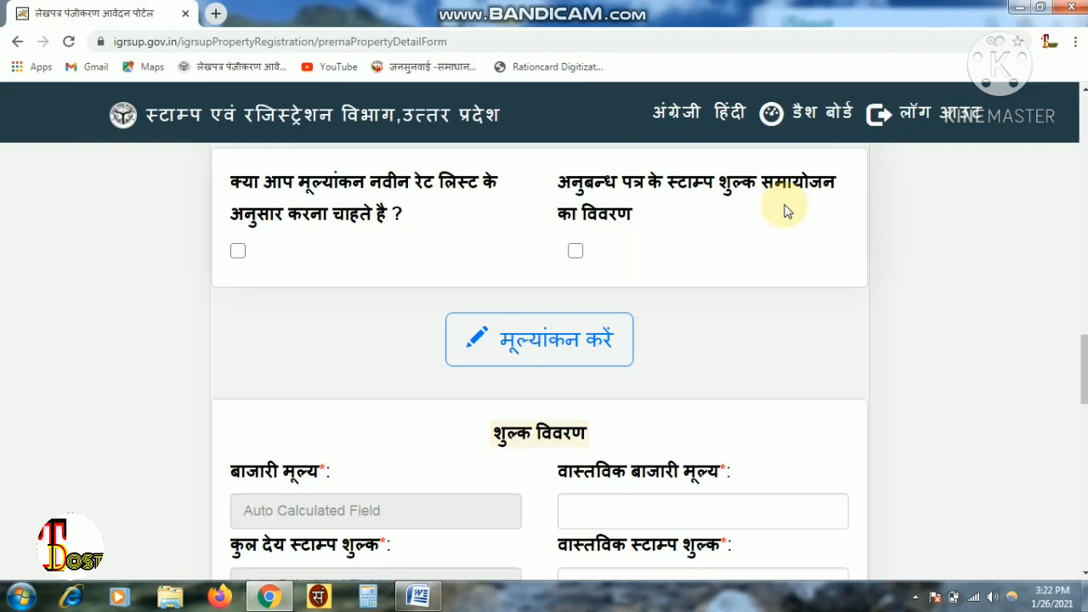
pyautogui.click(577, 252)
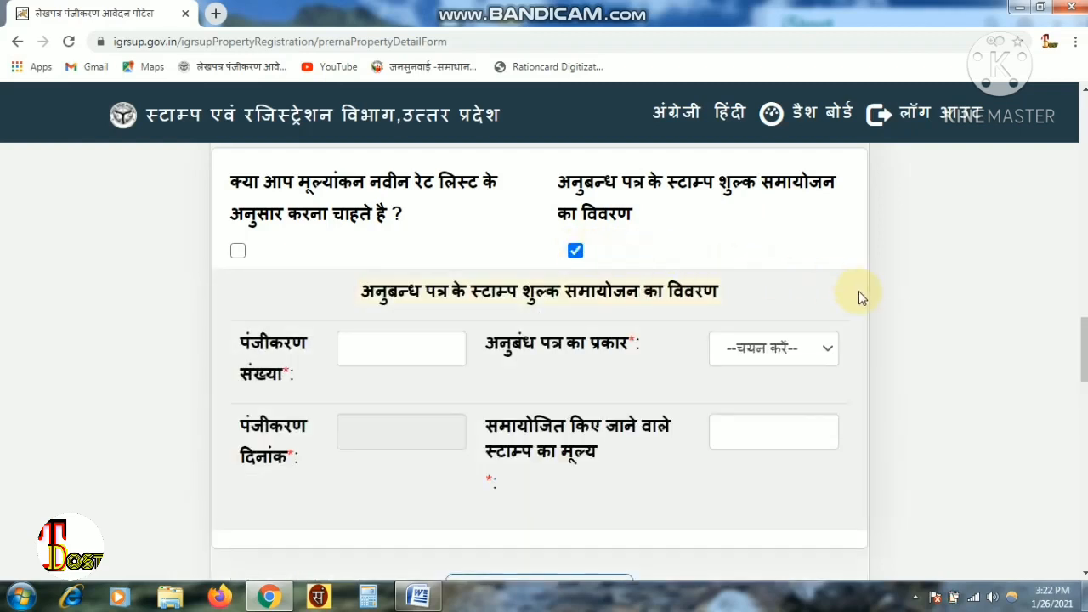
pyautogui.click(576, 251)
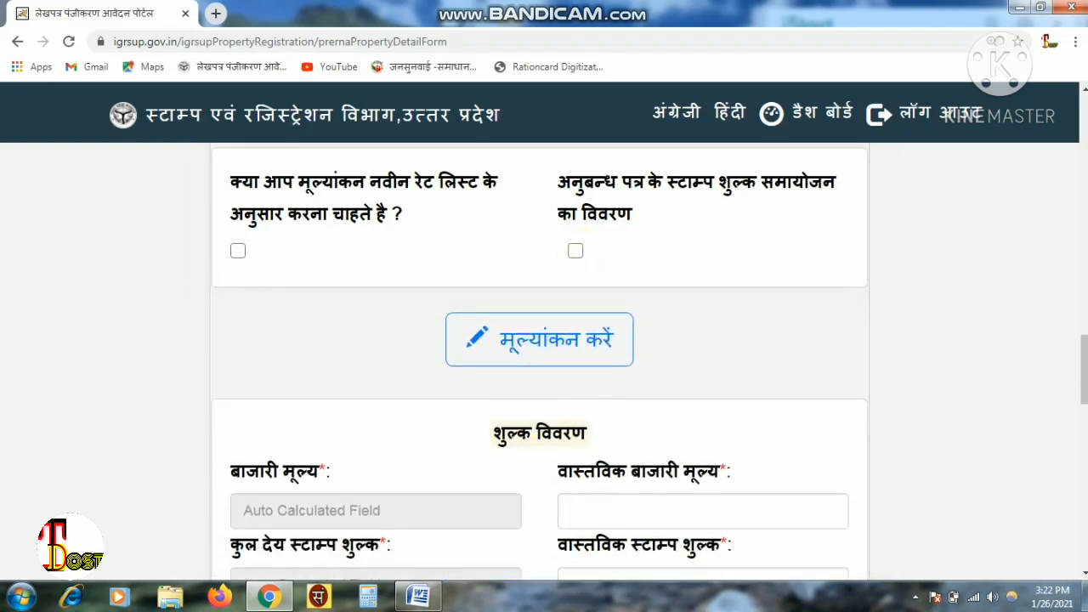
pyautogui.scroll(-2, 596, 268)
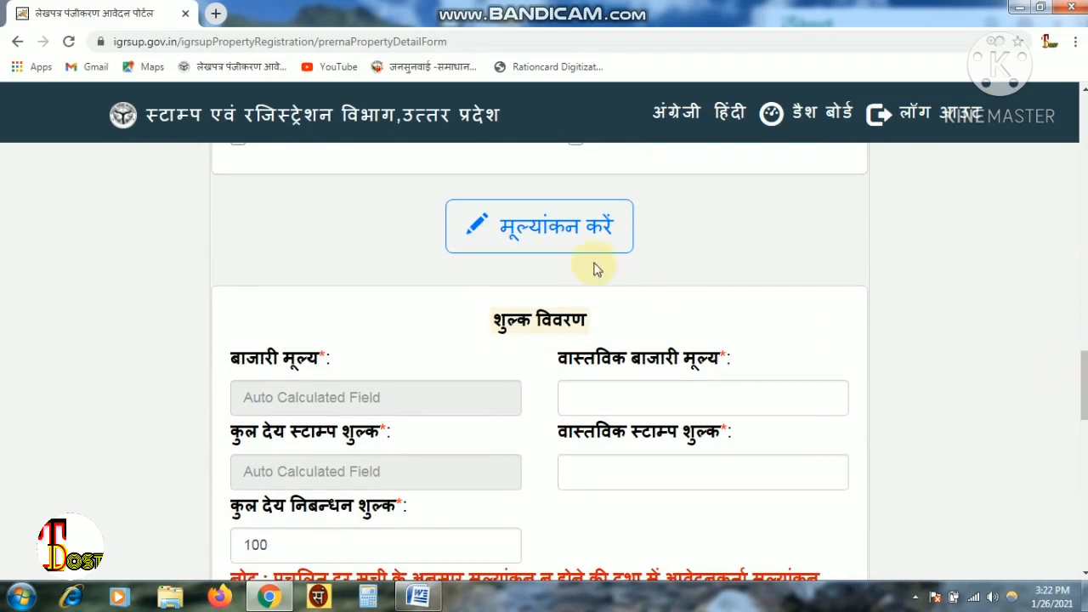
# - Run the property valuation with मूल्यांकन करें and confirm it
pyautogui.click(528, 244)
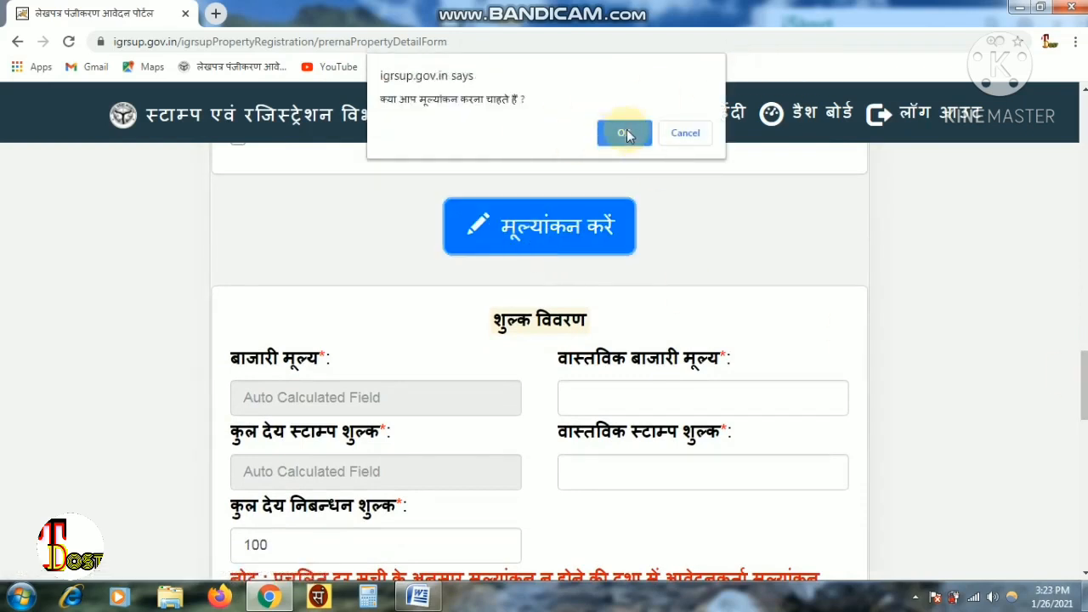
pyautogui.click(626, 132)
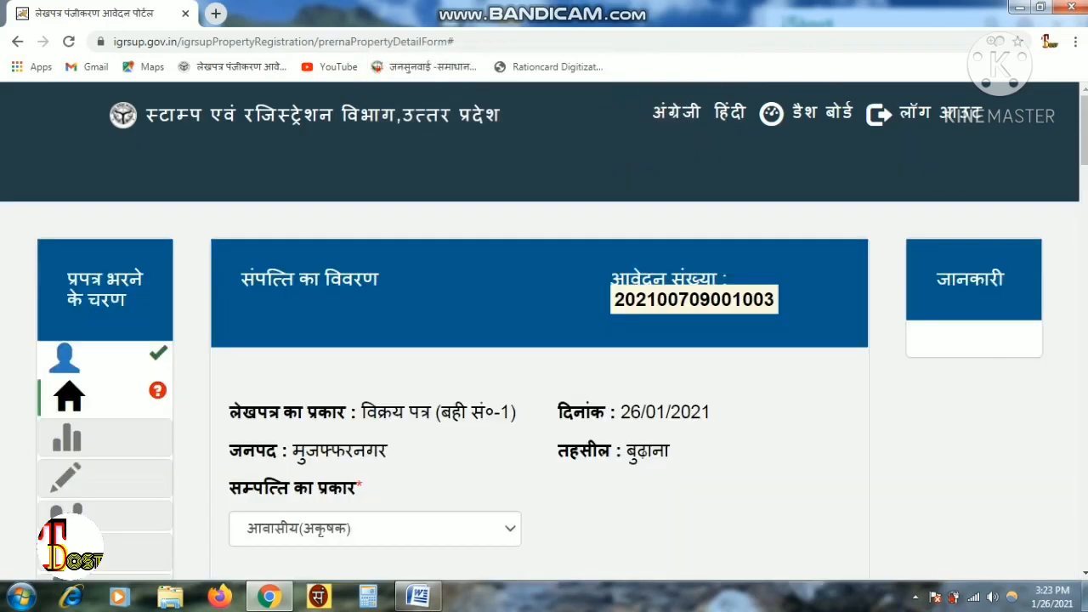
pyautogui.scroll(-15, 544, 340)
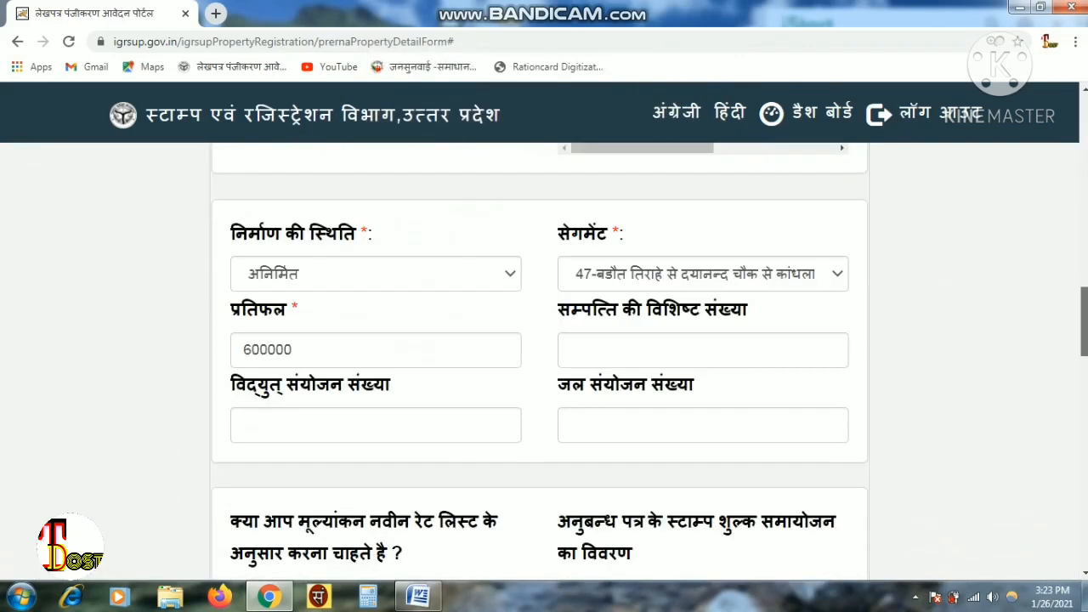
pyautogui.scroll(5, 544, 357)
pyautogui.scroll(-1, 545, 357)
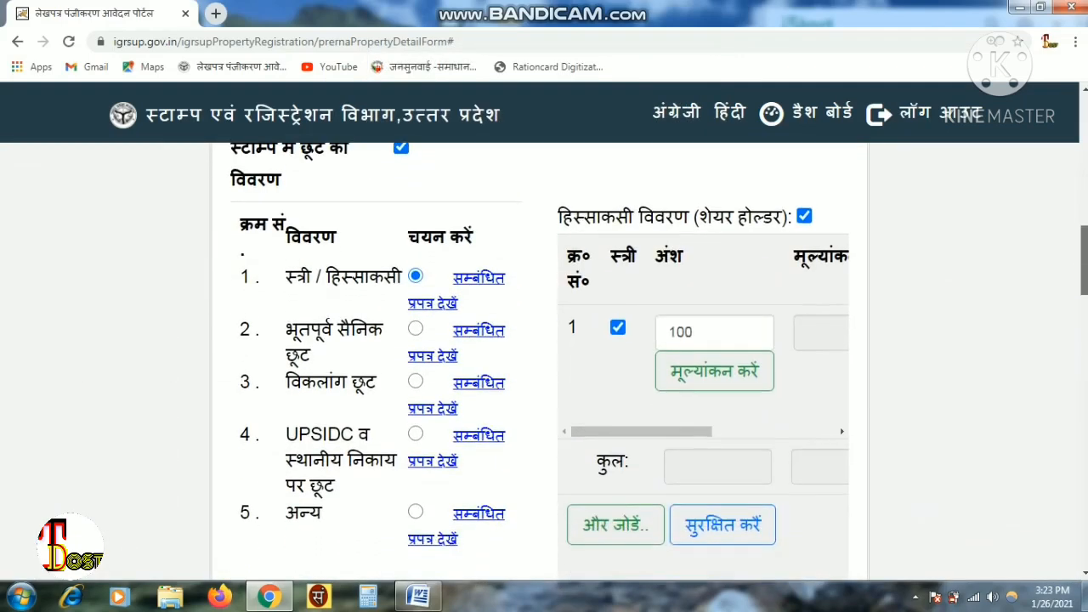
# - Calculate the shareholder row's valuation, giving 600000 and ₹24000 stamp duty
pyautogui.click(715, 371)
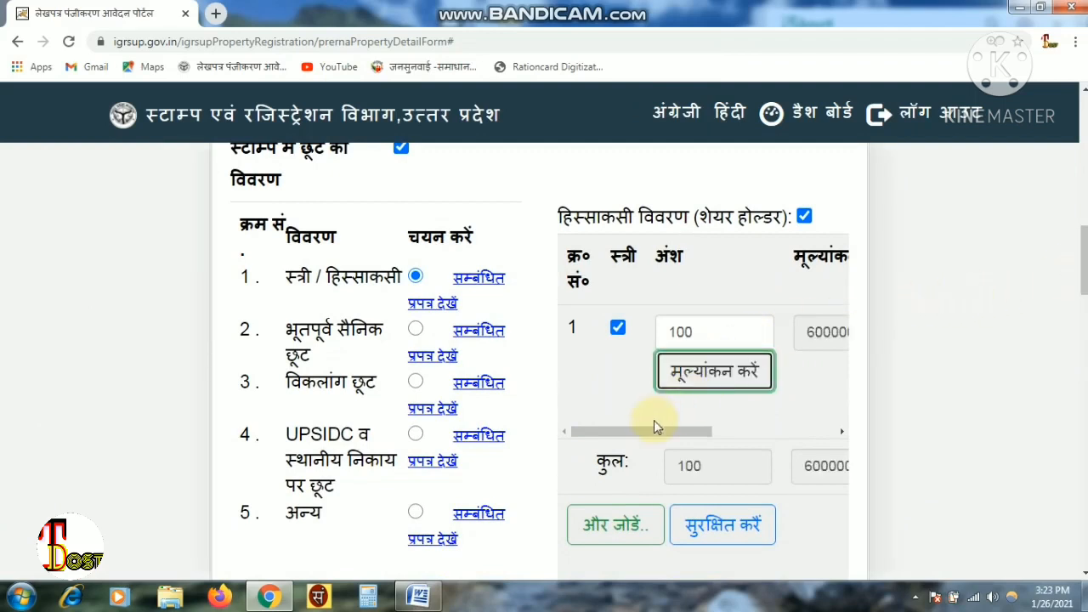
pyautogui.moveTo(642, 430); pyautogui.dragTo(677, 428)
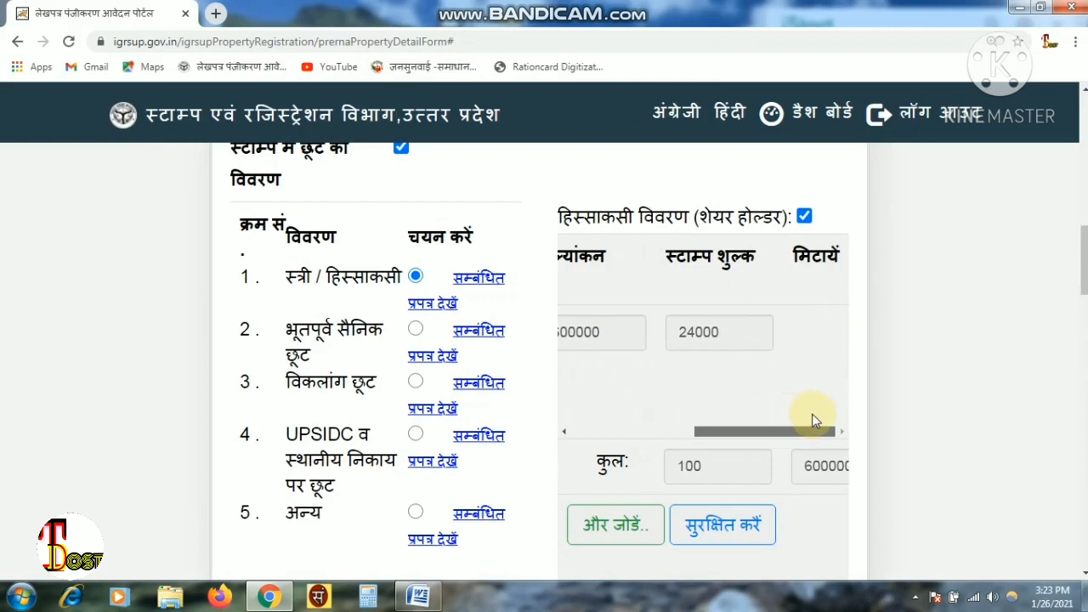
pyautogui.moveTo(814, 425); pyautogui.dragTo(515, 445)
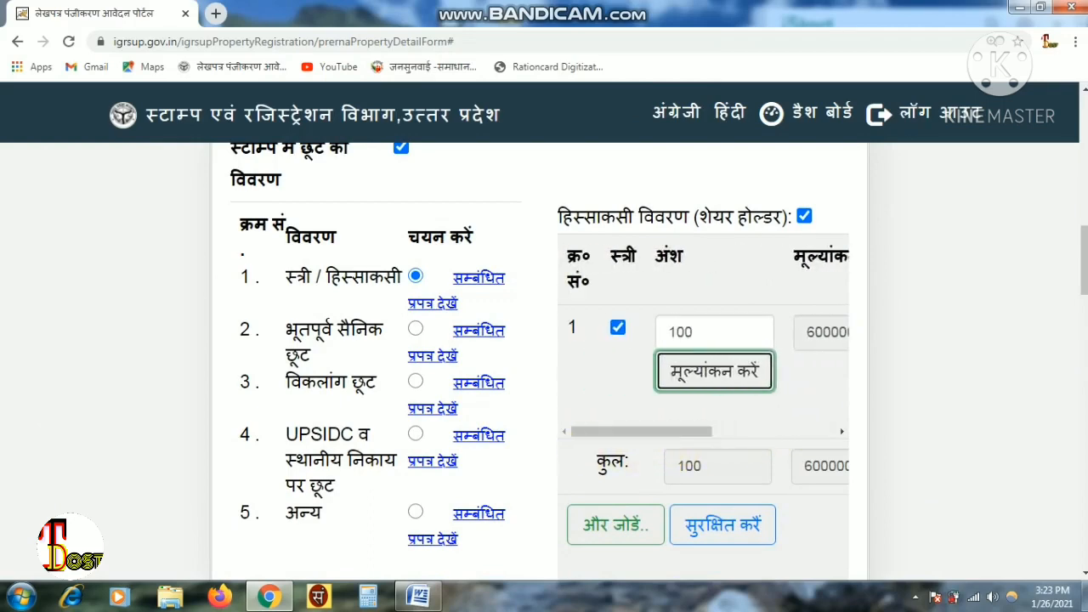
pyautogui.scroll(-10, 540, 364)
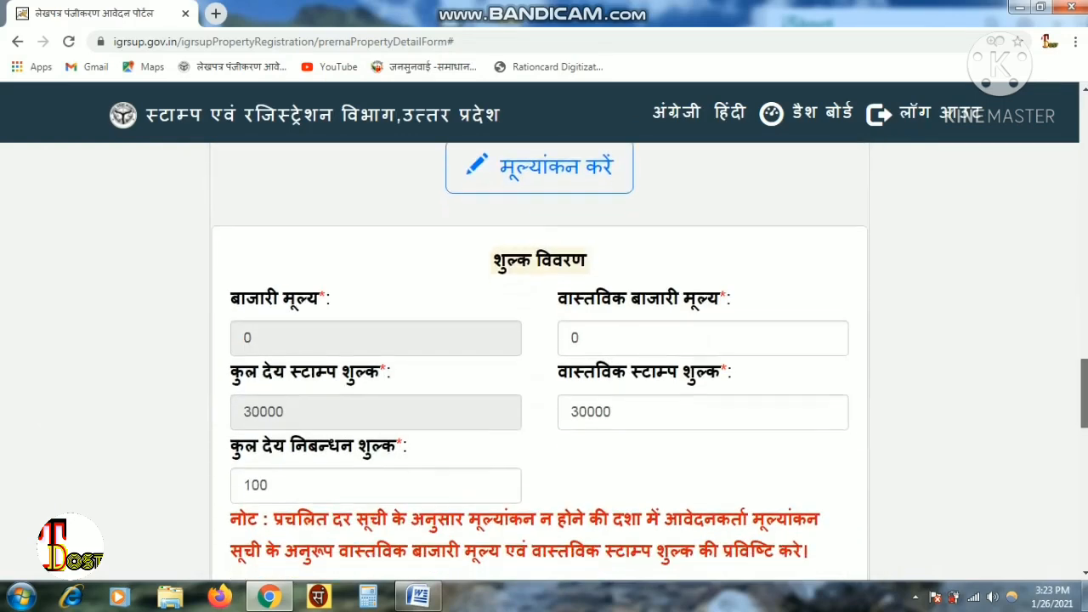
# - Re-enter 600000 as the actual market value
pyautogui.click(642, 308)
pyautogui.press('BackSpace')
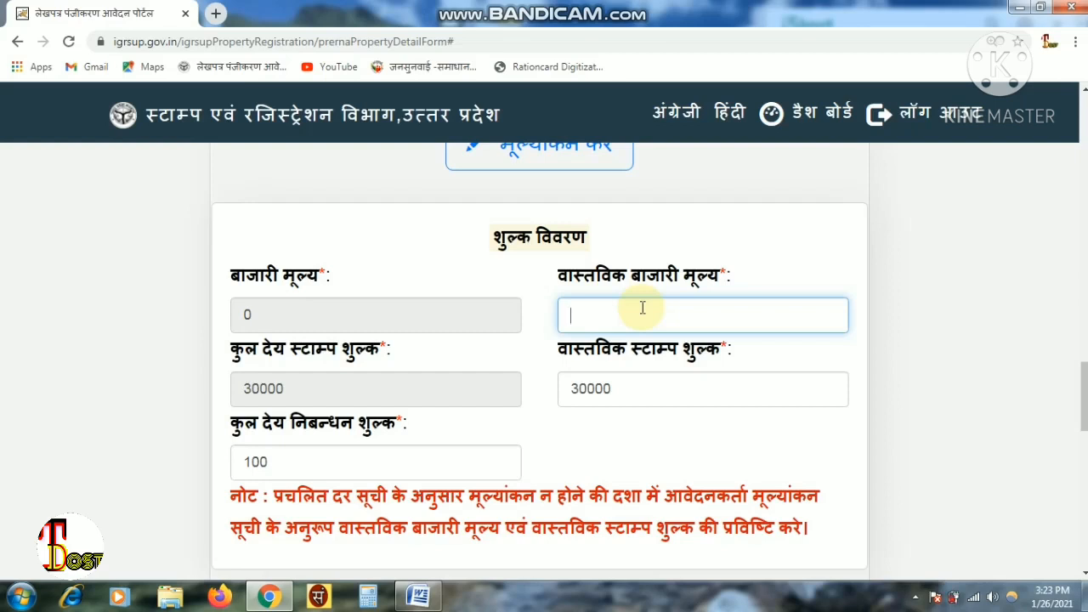
pyautogui.write('7')
pyautogui.press('BackSpace')
pyautogui.write('600000')
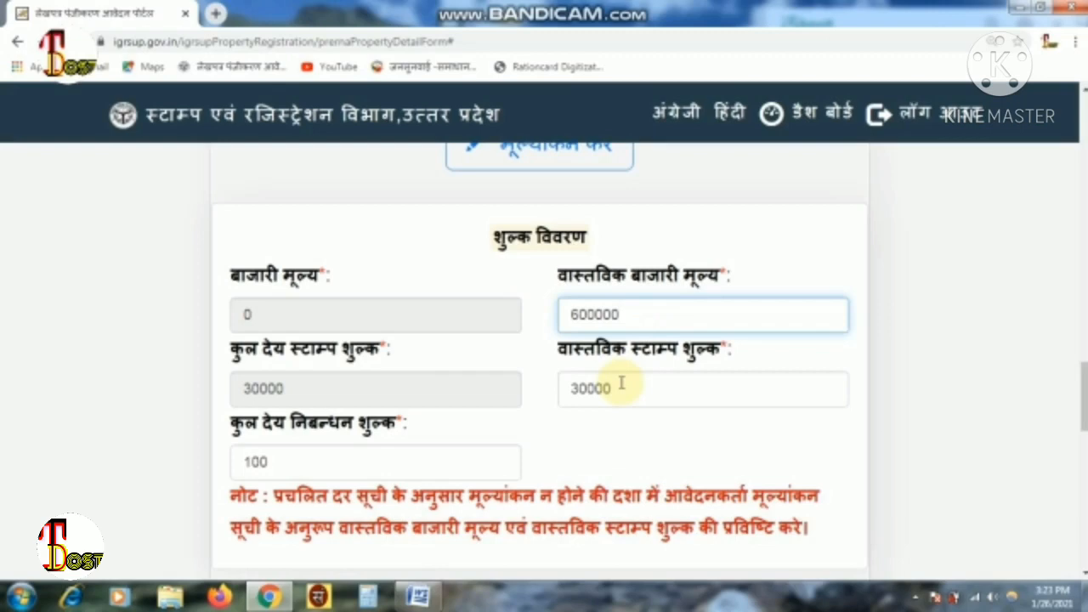
# - Replace the actual stamp duty 30000 with 24000, leaving the 6000 registration fee
pyautogui.click(616, 390)
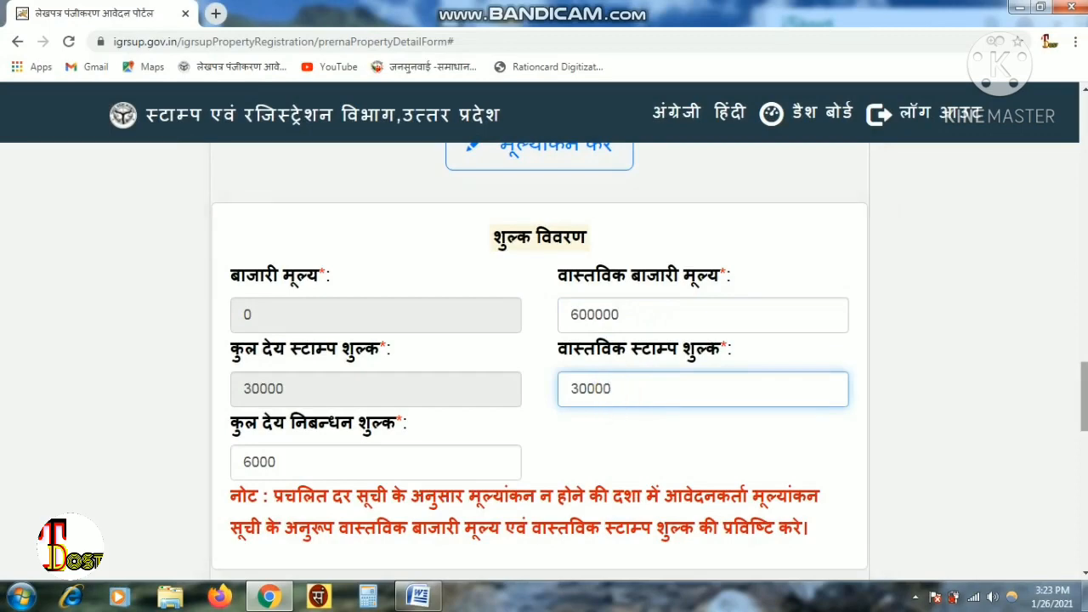
pyautogui.scroll(2, 616, 391)
pyautogui.moveTo(1084, 374); pyautogui.dragTo(1084, 285)
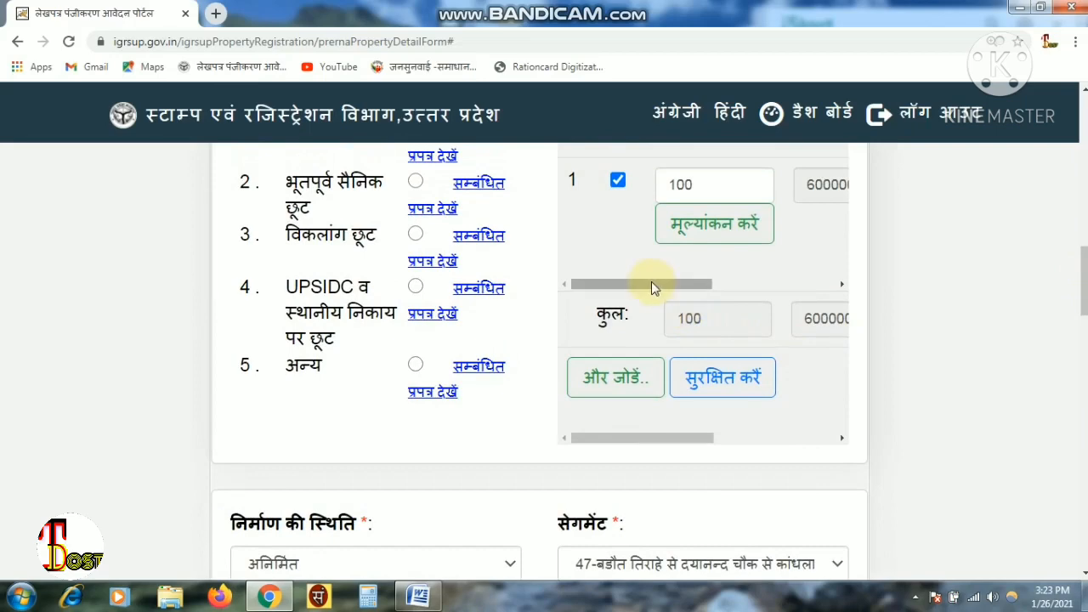
pyautogui.moveTo(651, 284); pyautogui.dragTo(622, 284)
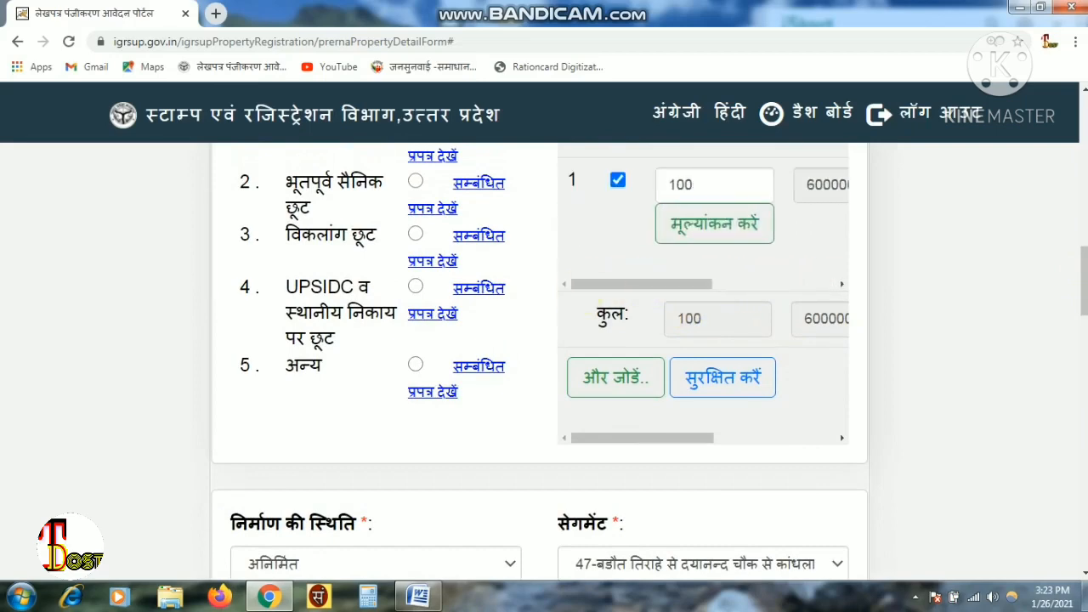
pyautogui.moveTo(1085, 255); pyautogui.dragTo(1085, 391)
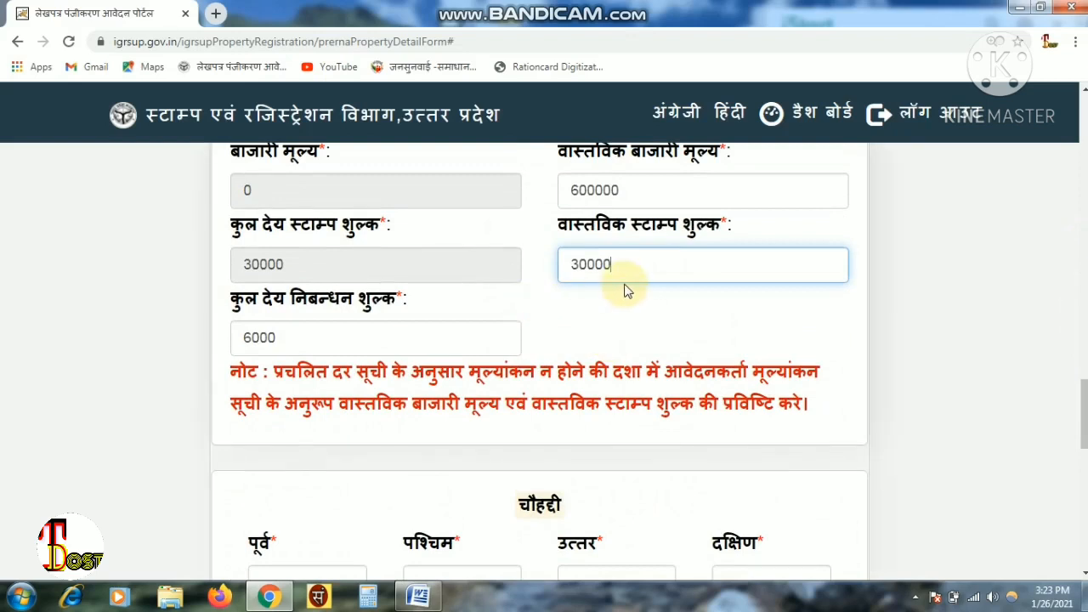
pyautogui.press('BackSpace')
pyautogui.press('BackSpace')
pyautogui.press('BackSpace')
pyautogui.press('BackSpace')
pyautogui.press('BackSpace')
pyautogui.write('24000')
pyautogui.click(285, 334)
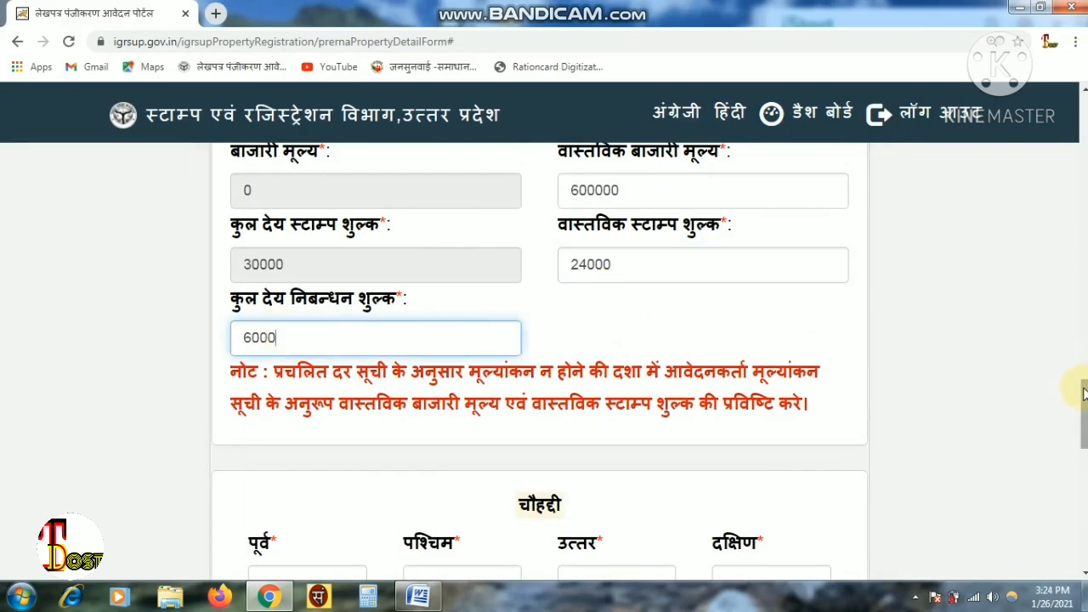
pyautogui.moveTo(1083, 393); pyautogui.dragTo(1083, 442)
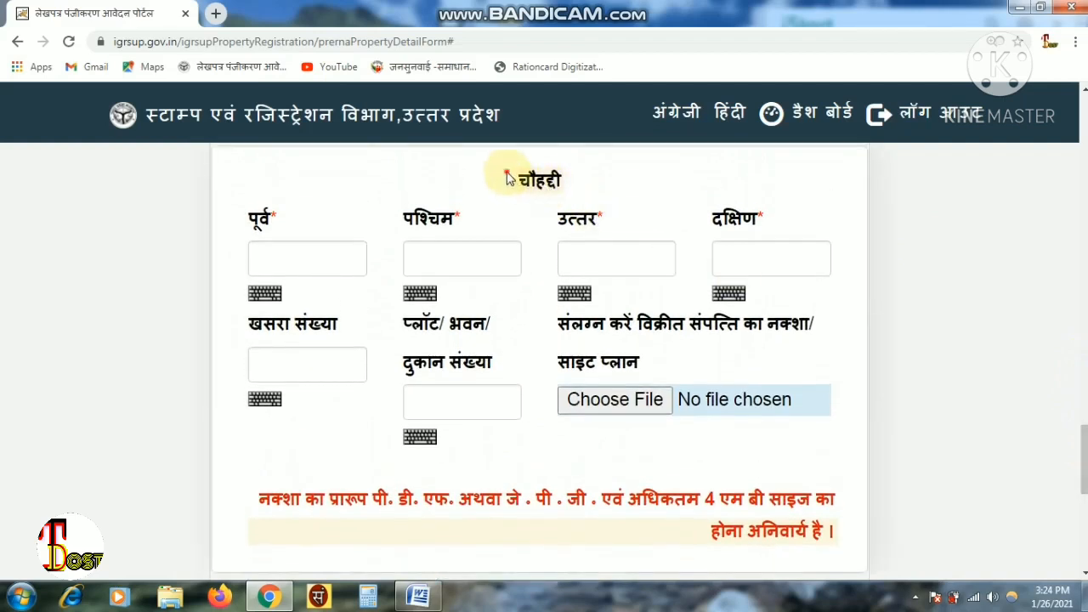
# - Go through the east, west, north and south boundary fields, leaving them empty
pyautogui.moveTo(504, 175); pyautogui.dragTo(630, 178)
pyautogui.click(631, 181)
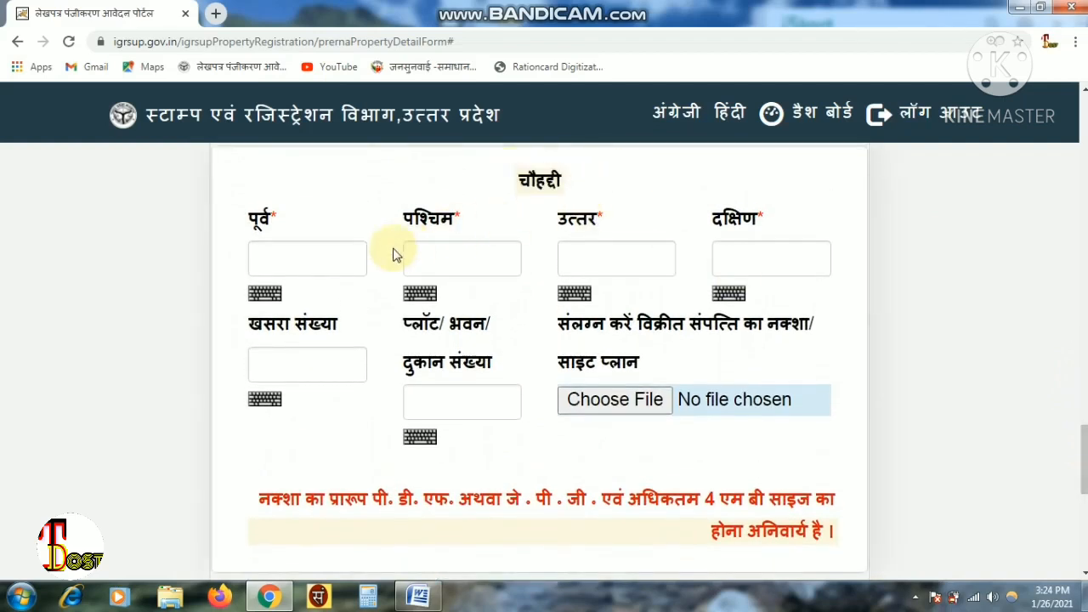
pyautogui.click(330, 249)
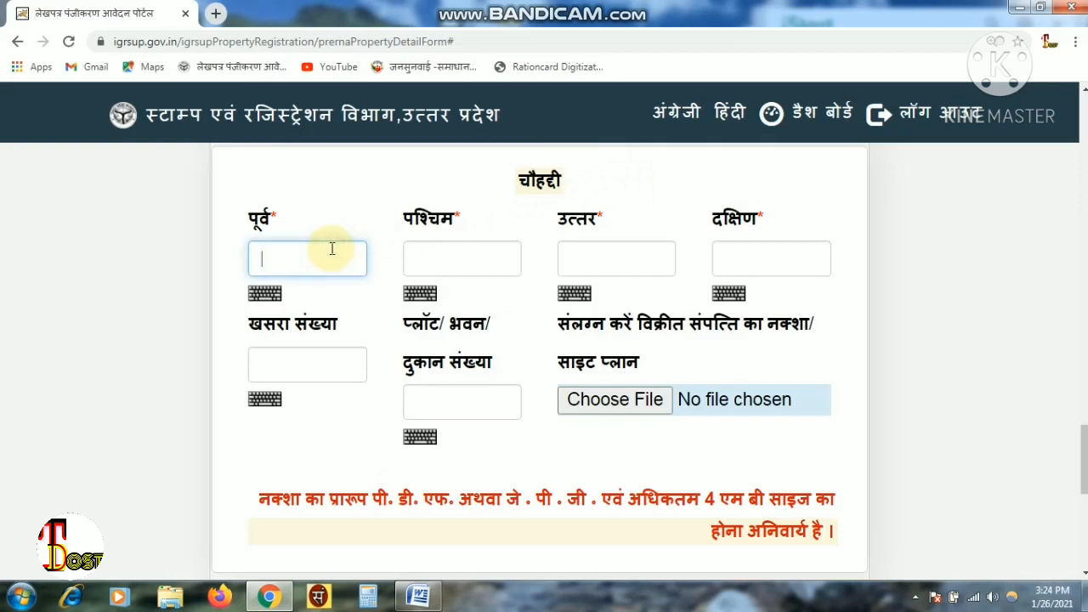
pyautogui.click(436, 255)
pyautogui.click(619, 255)
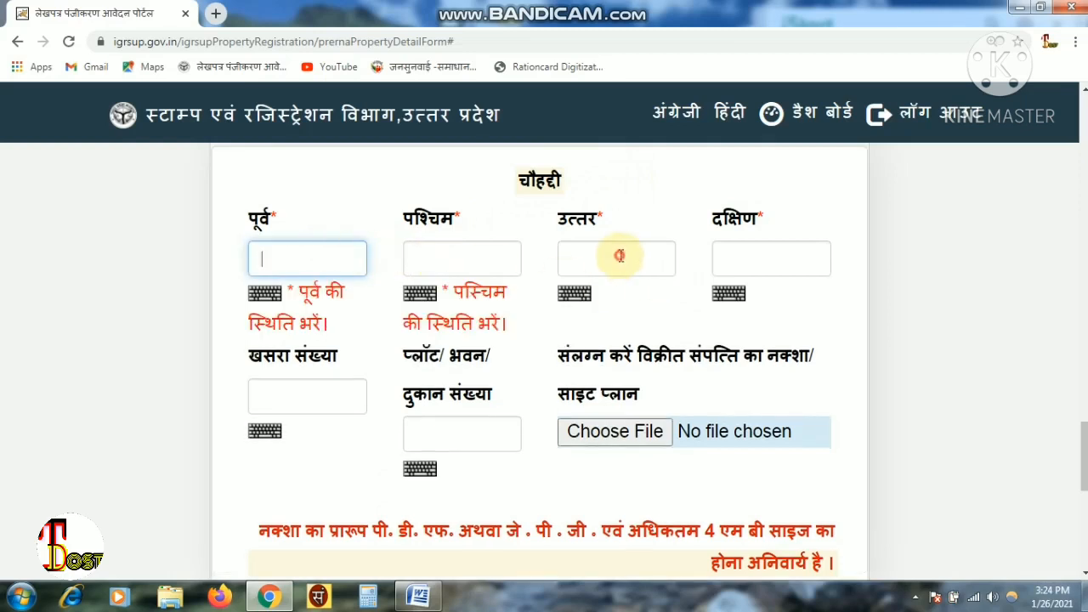
pyautogui.click(771, 274)
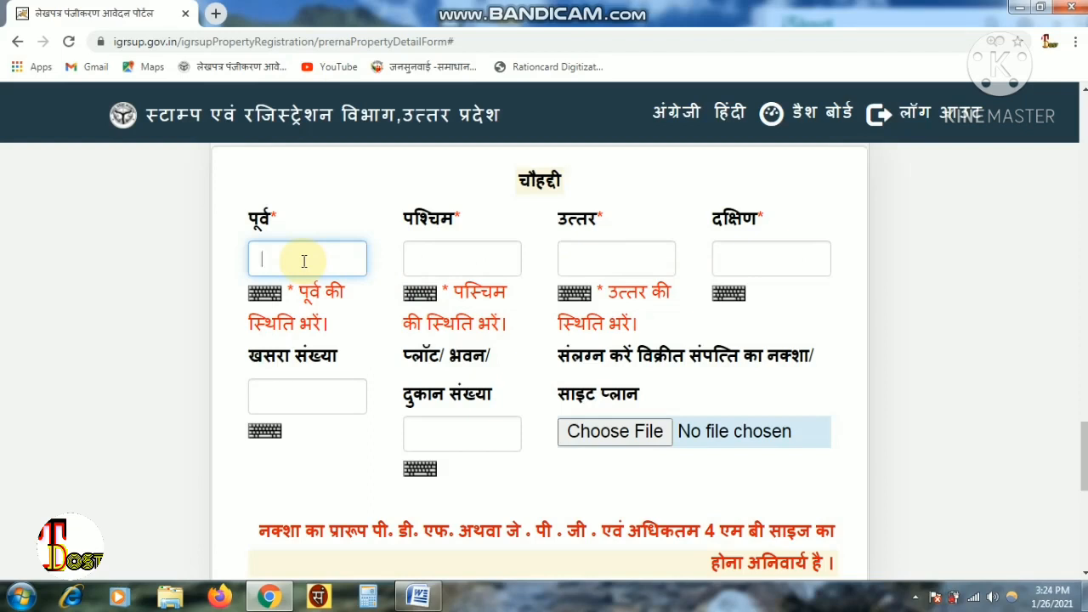
pyautogui.click(441, 261)
pyautogui.click(441, 261)
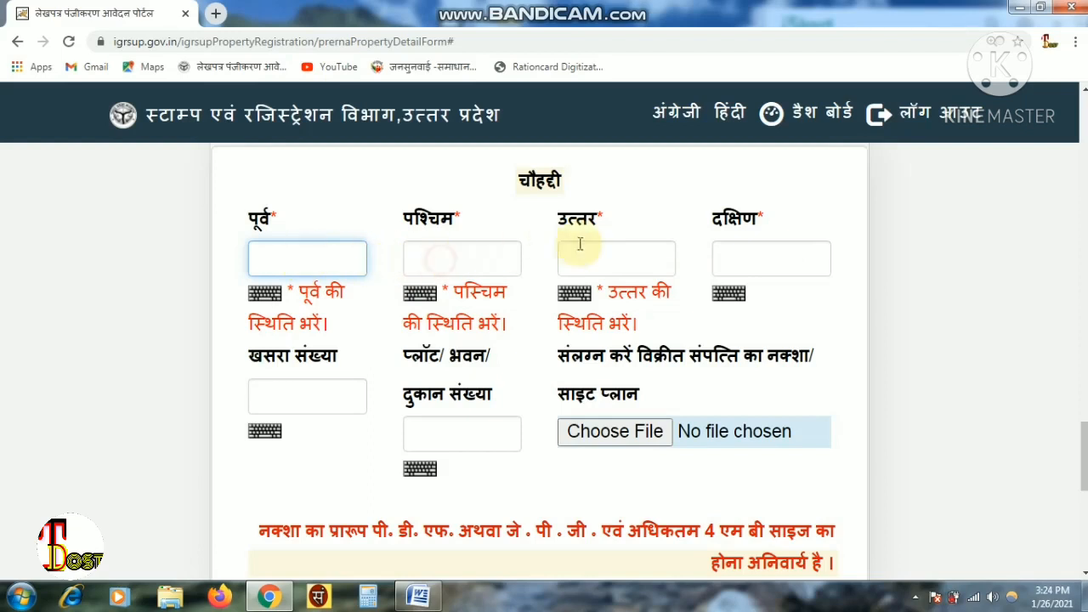
pyautogui.click(723, 263)
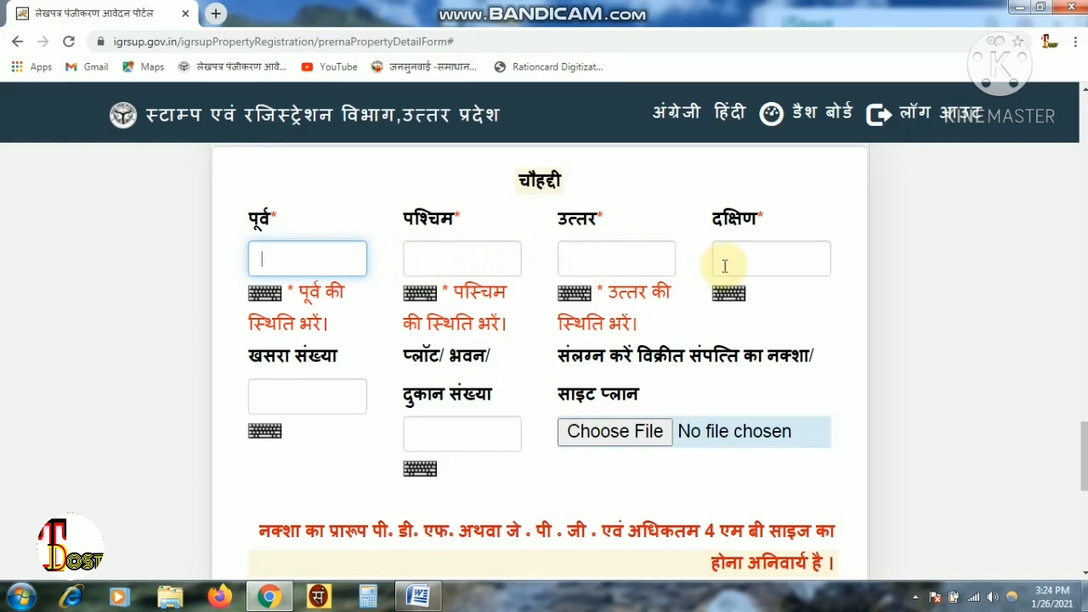
# - Skip the khasra number and submit the entry with प्रविष्टि सुरक्षित करें
pyautogui.click(296, 404)
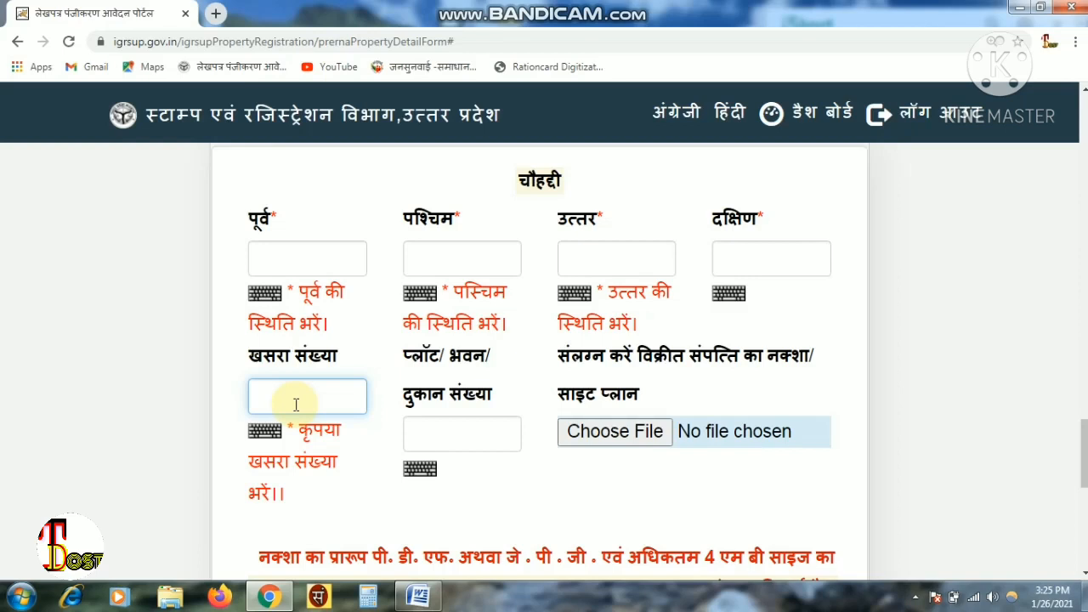
pyautogui.click(452, 434)
pyautogui.click(452, 433)
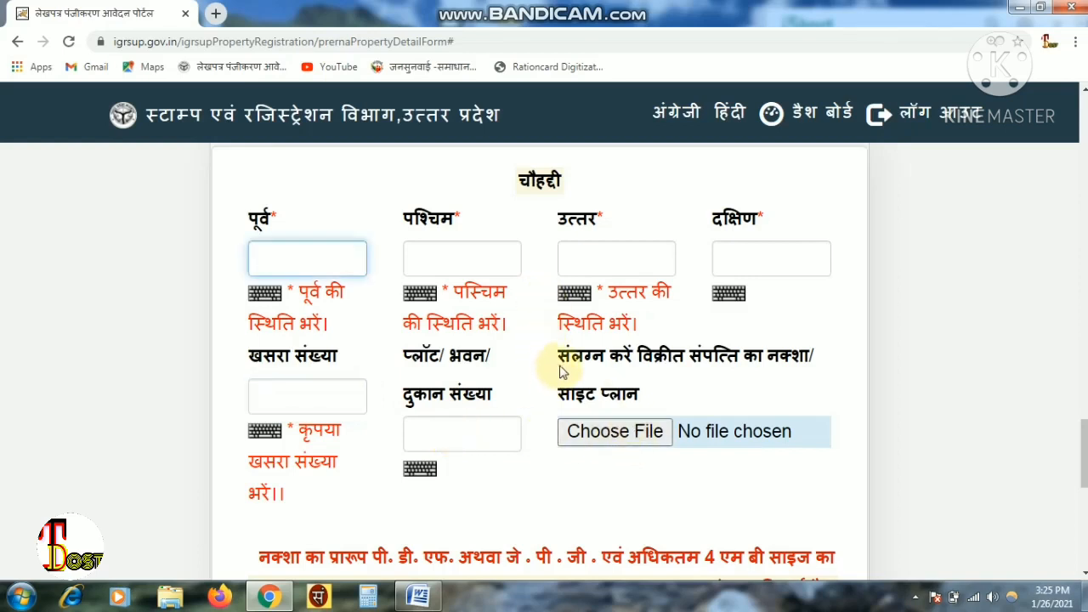
pyautogui.moveTo(558, 357); pyautogui.dragTo(816, 392)
pyautogui.click(816, 391)
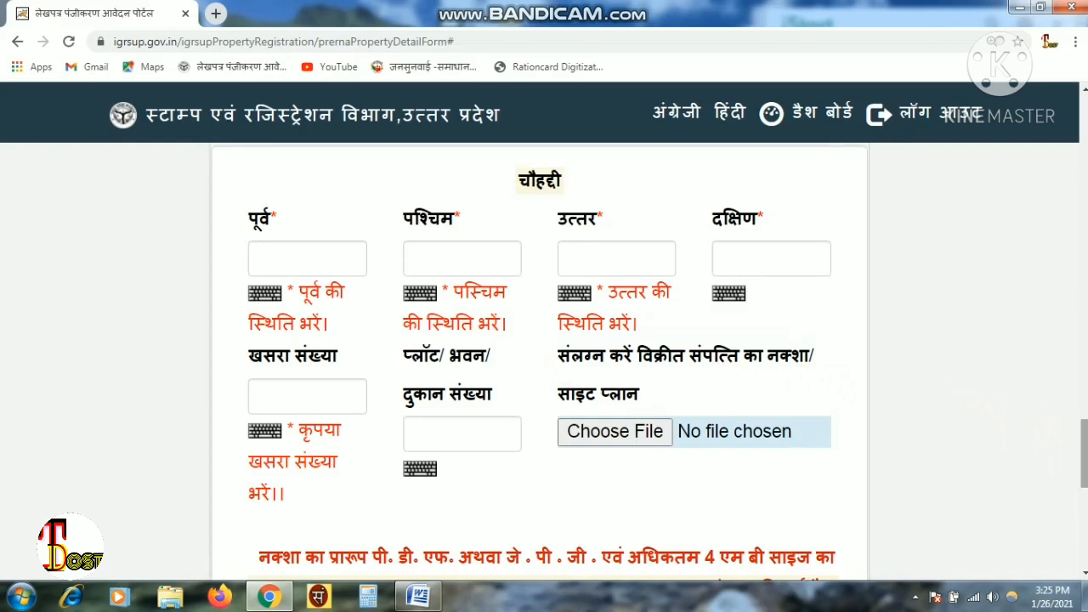
pyautogui.scroll(-3, 544, 363)
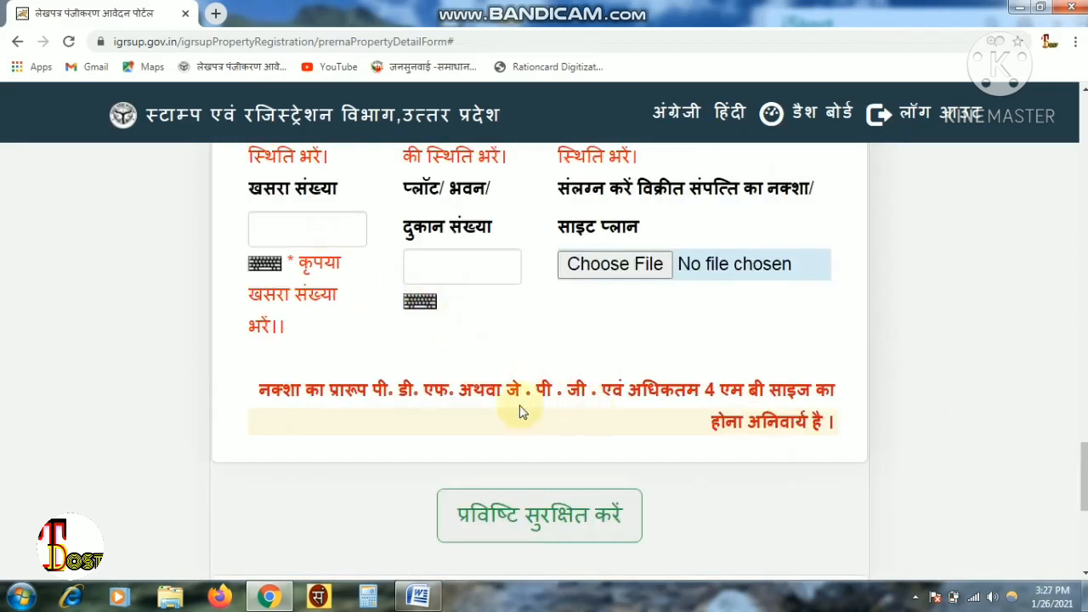
pyautogui.click(523, 518)
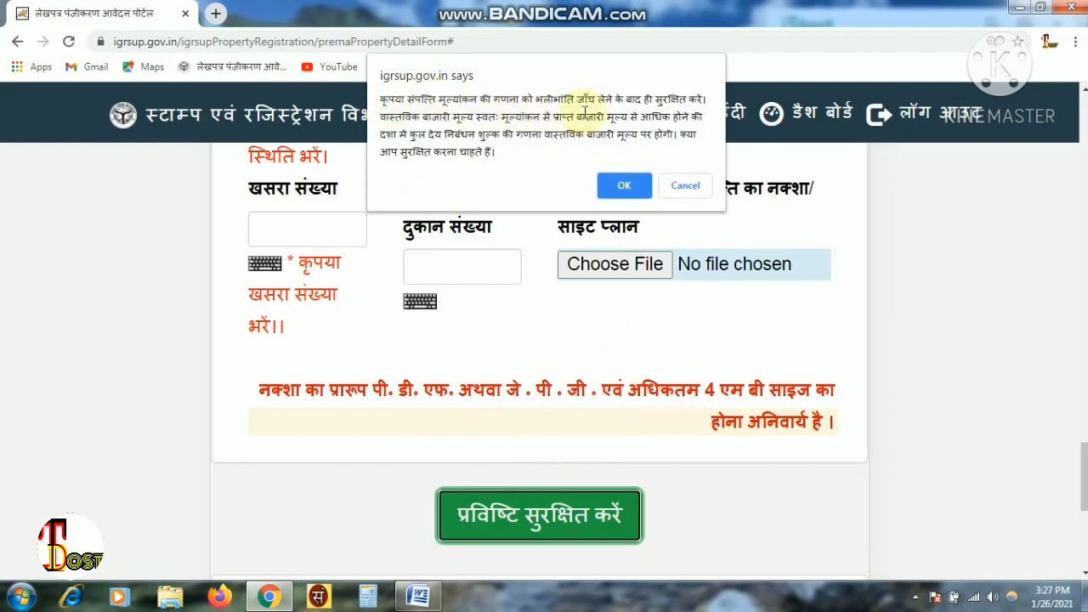
# - Confirm saving property 1's details and go on to the valuation step
pyautogui.click(614, 182)
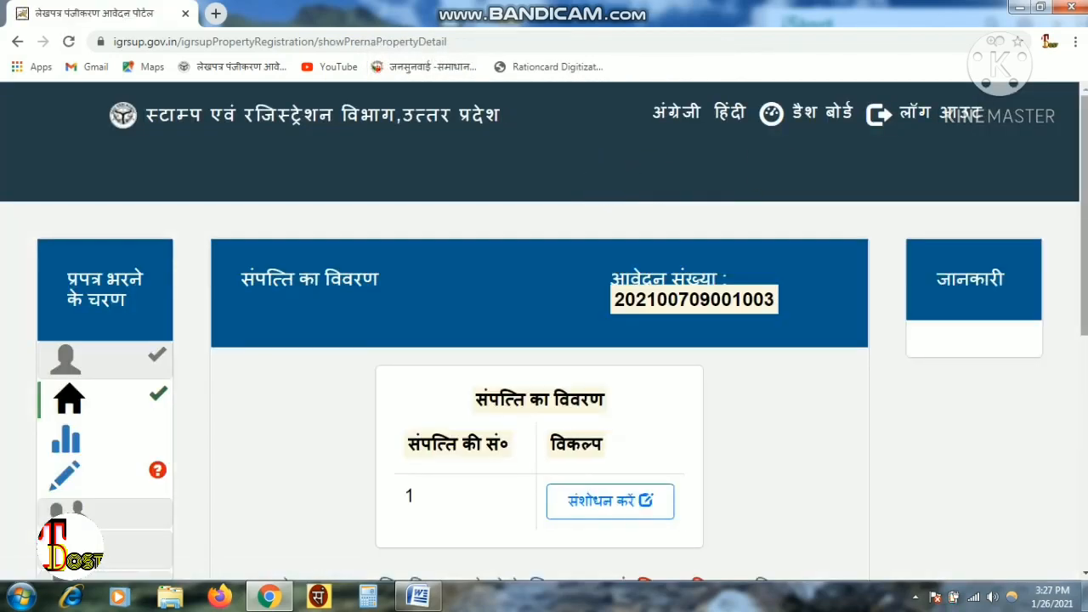
pyautogui.scroll(-2, 43, 355)
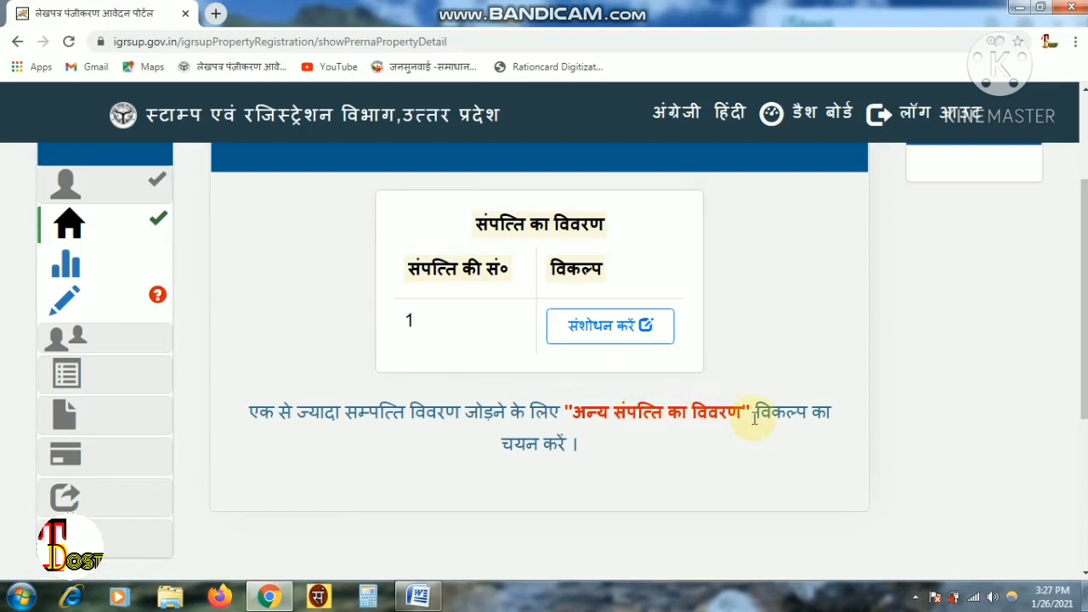
pyautogui.click(68, 268)
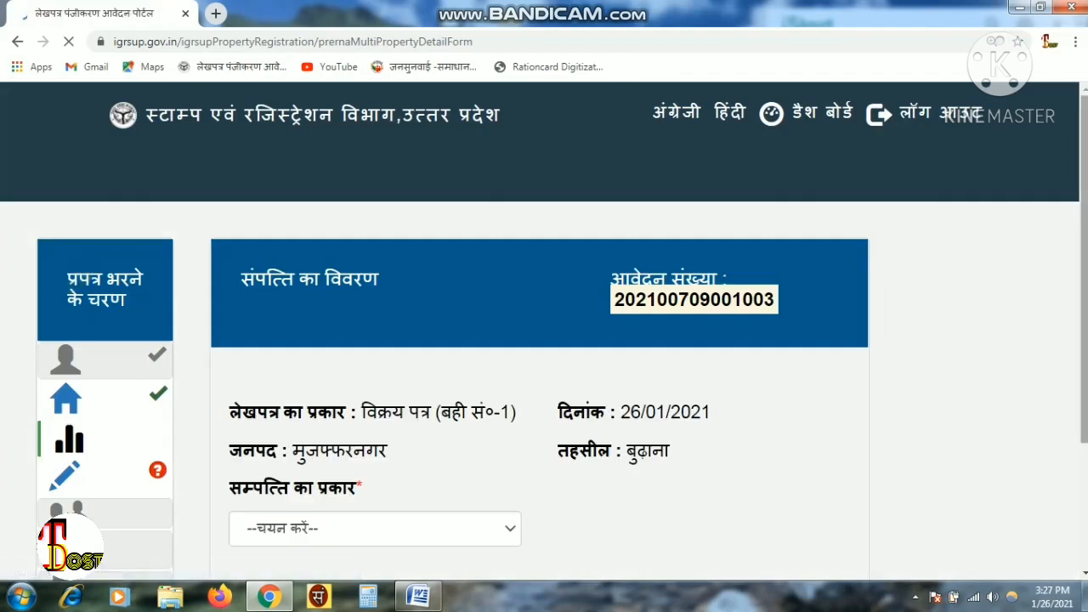
# - Review the fee summary (600000 value, 24000 stamp duty, 6000 registration fee), then open party details
pyautogui.scroll(-2, 749, 431)
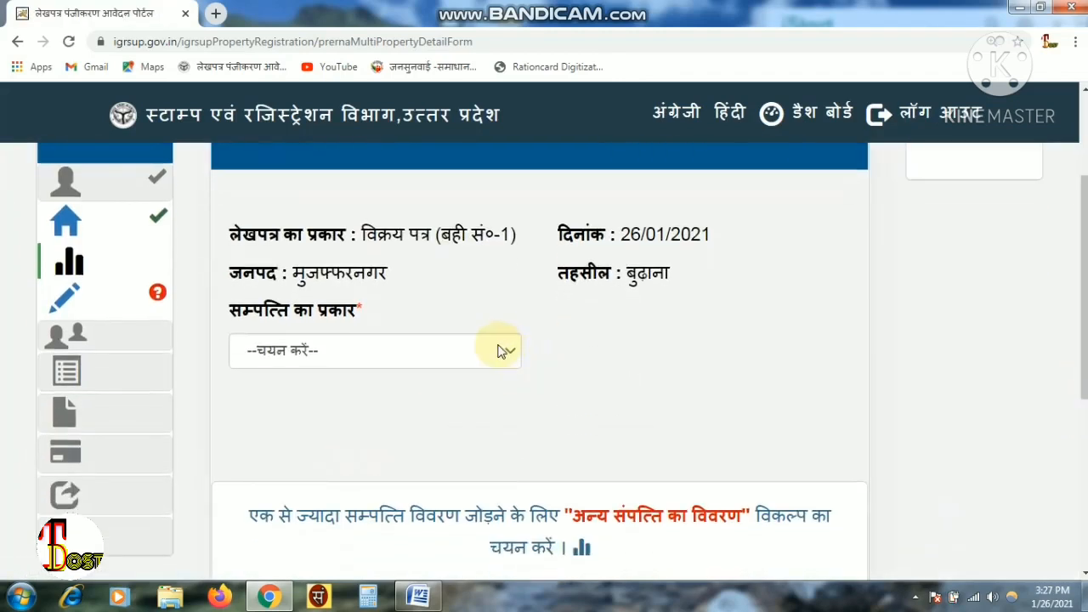
pyautogui.click(102, 304)
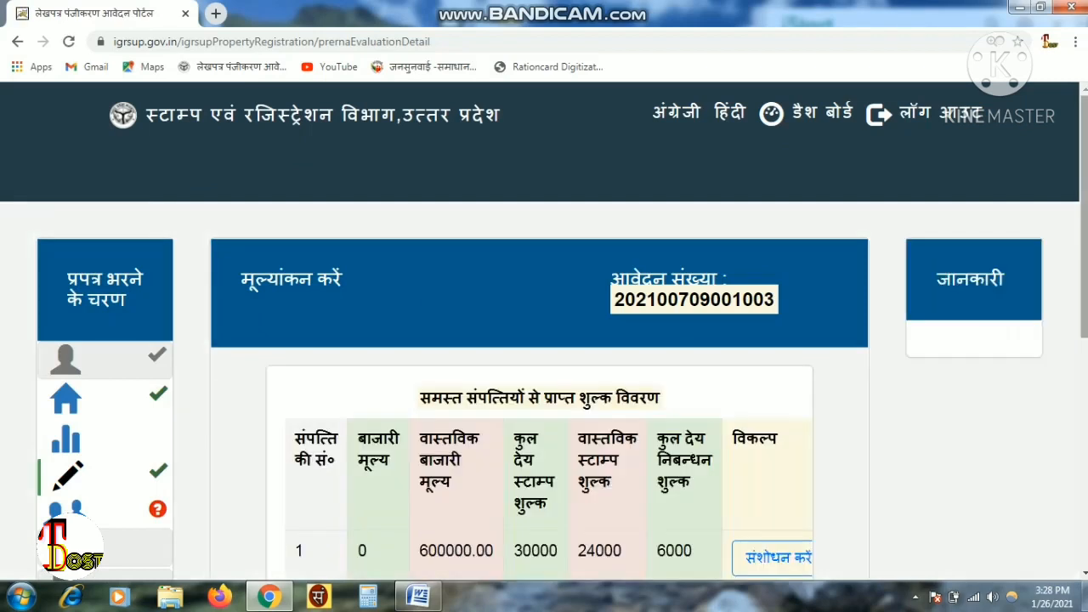
pyautogui.scroll(-3, 544, 357)
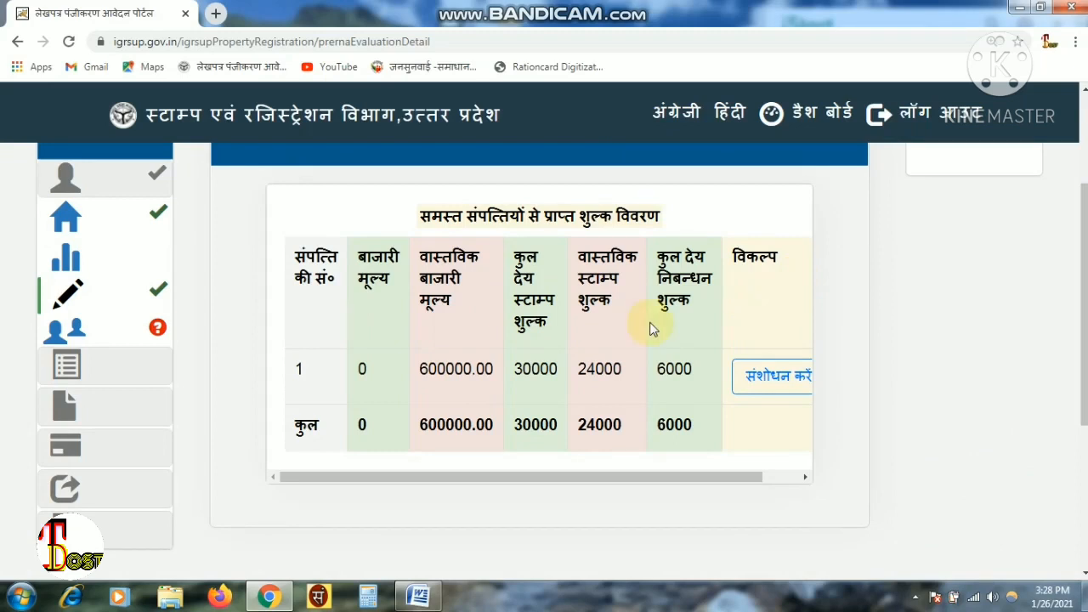
pyautogui.click(145, 346)
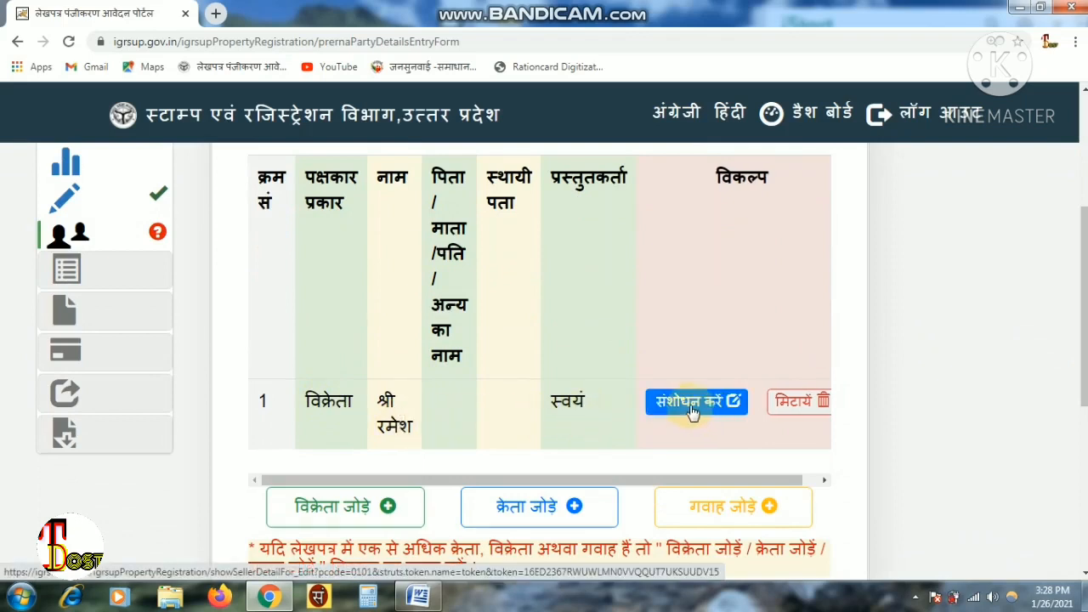
# - Open the existing विक्रेता party entry for editing and scroll to its guardian fields
pyautogui.scroll(-2, 693, 413)
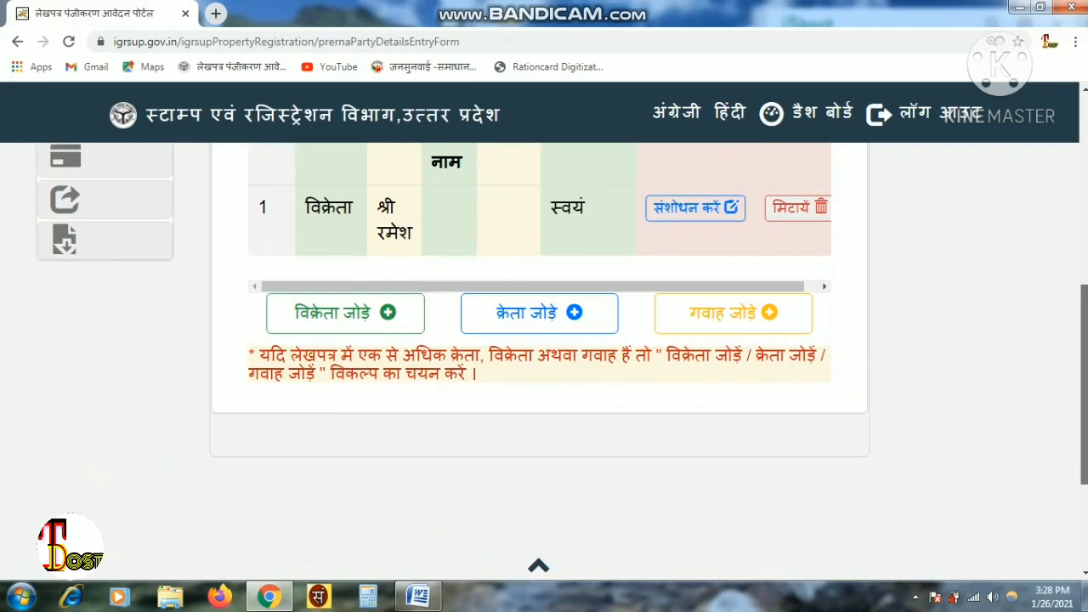
pyautogui.scroll(2, 969, 369)
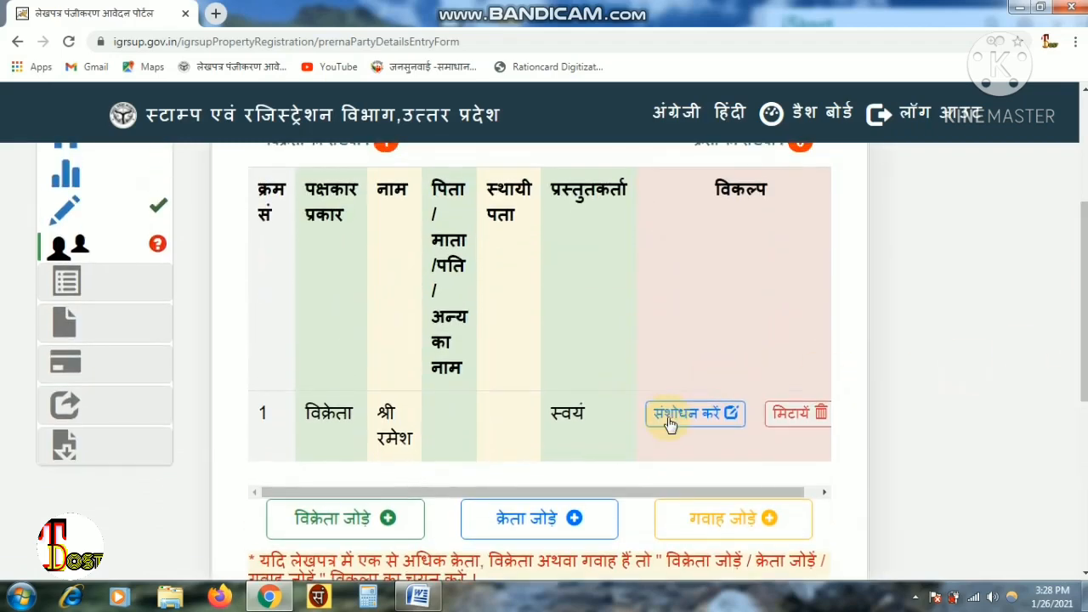
pyautogui.click(670, 417)
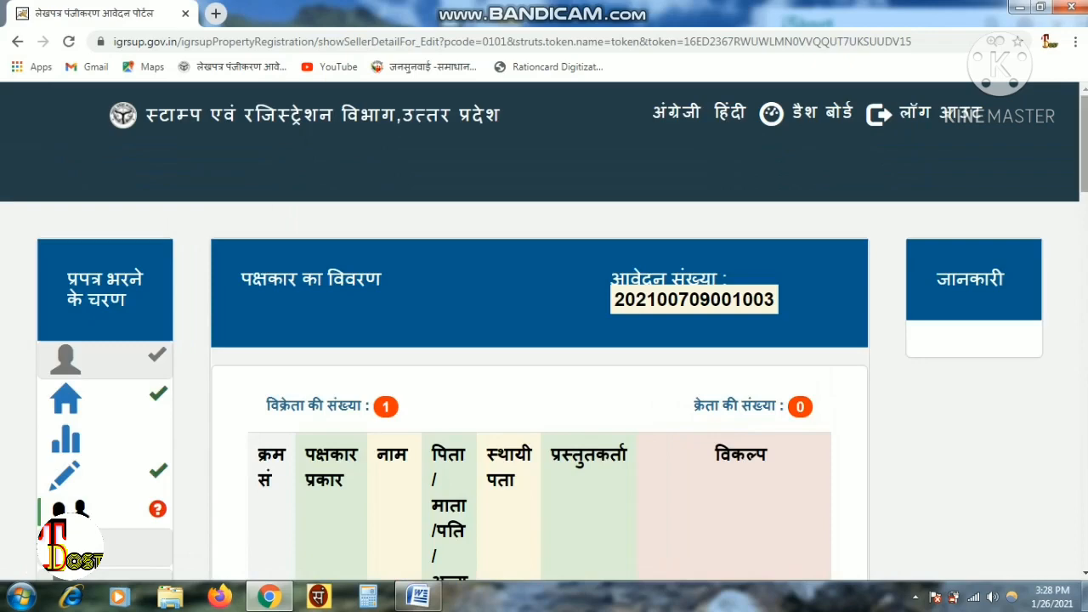
pyautogui.moveTo(1084, 145); pyautogui.dragTo(1084, 249)
pyautogui.moveTo(1085, 308); pyautogui.dragTo(1084, 307)
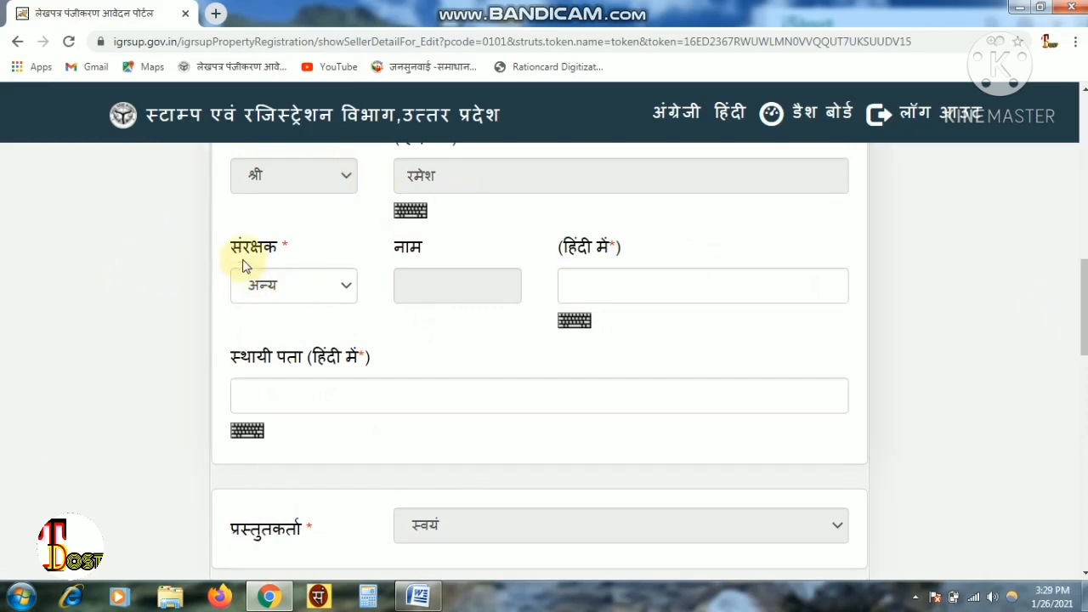
# - Set the seller's guardian relation to पिता and fill in the father's name
pyautogui.click(314, 291)
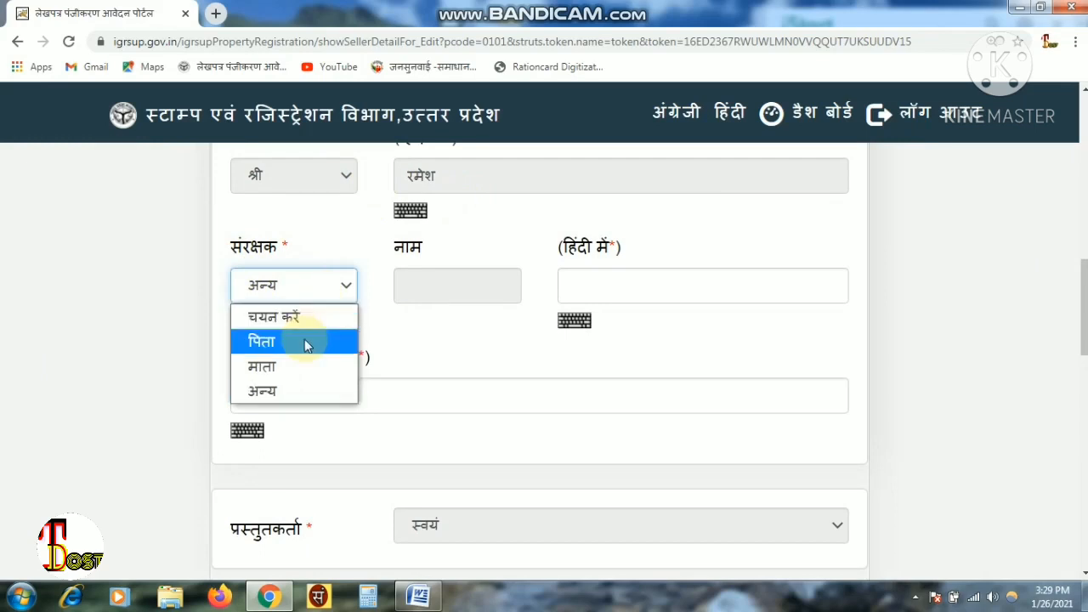
pyautogui.click(307, 345)
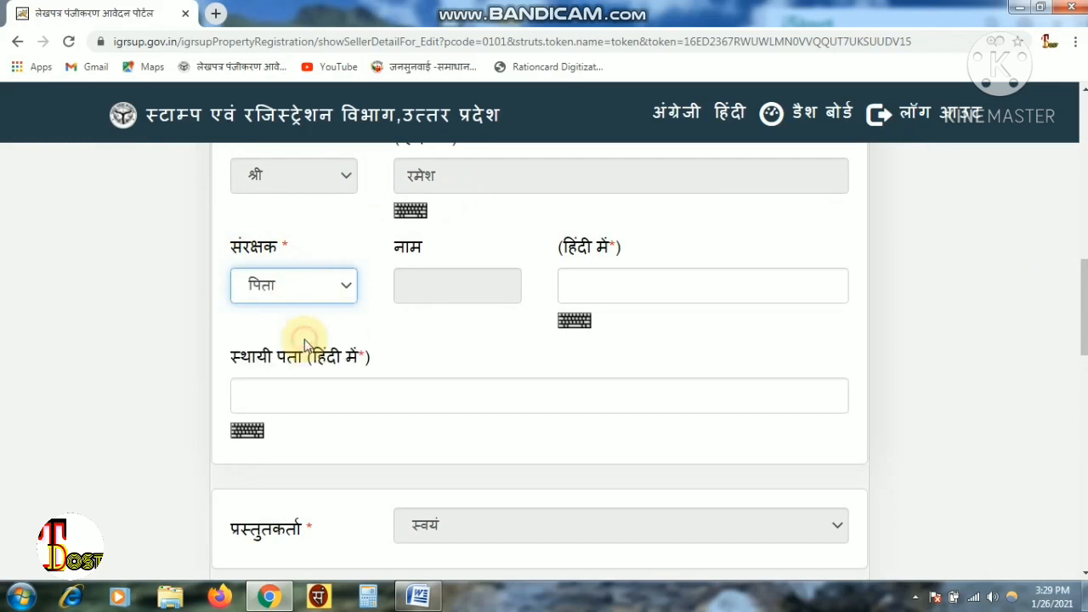
pyautogui.click(576, 292)
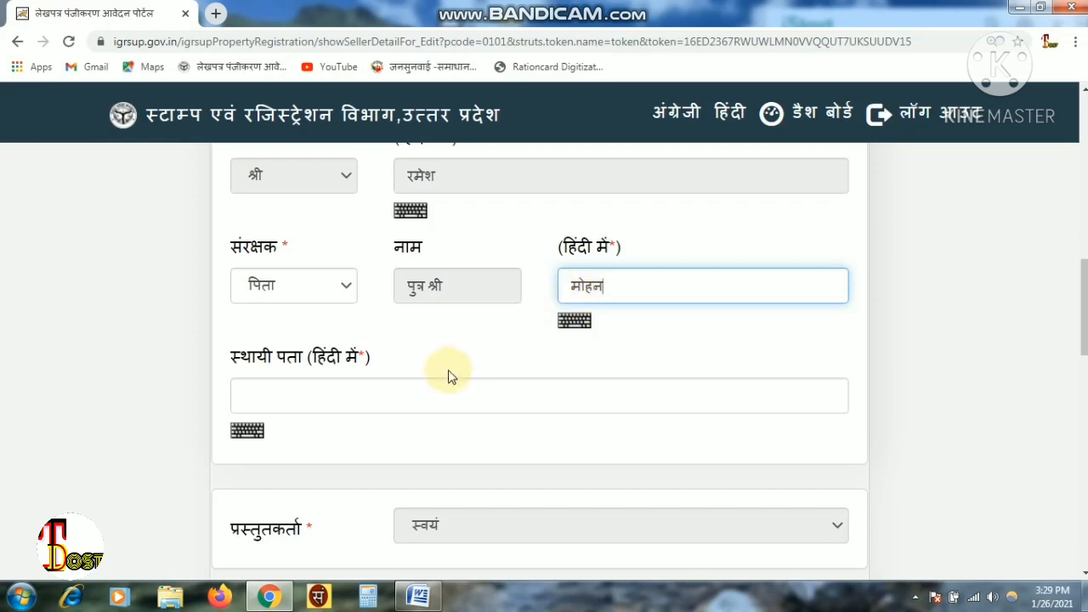
# - Enter the seller's permanent address in Hindi in the स्थायी पता field
pyautogui.click(427, 389)
pyautogui.write('जहा')
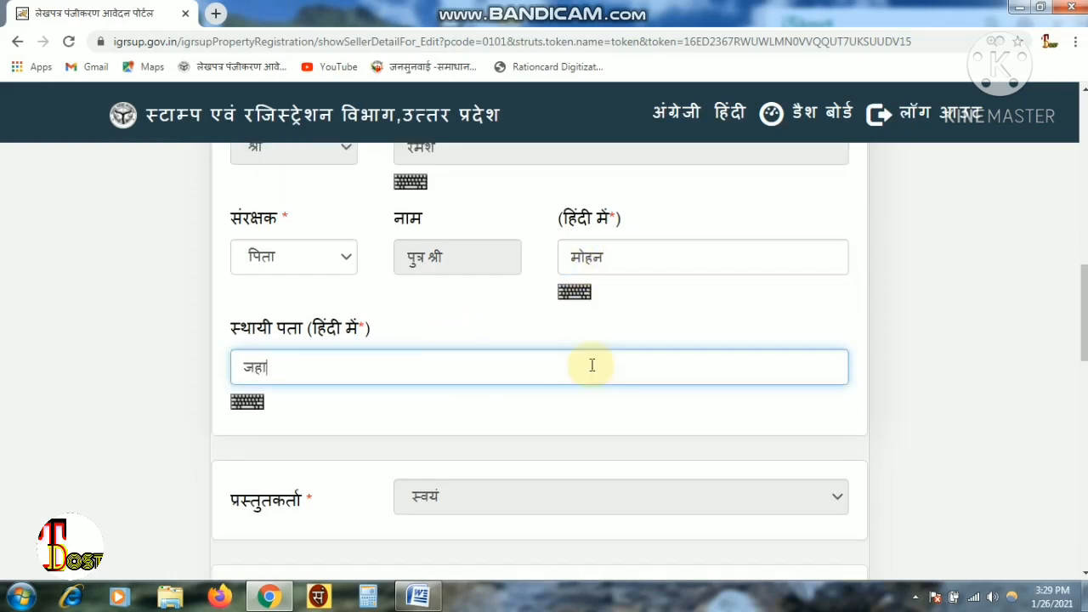
pyautogui.write('ँगीर')
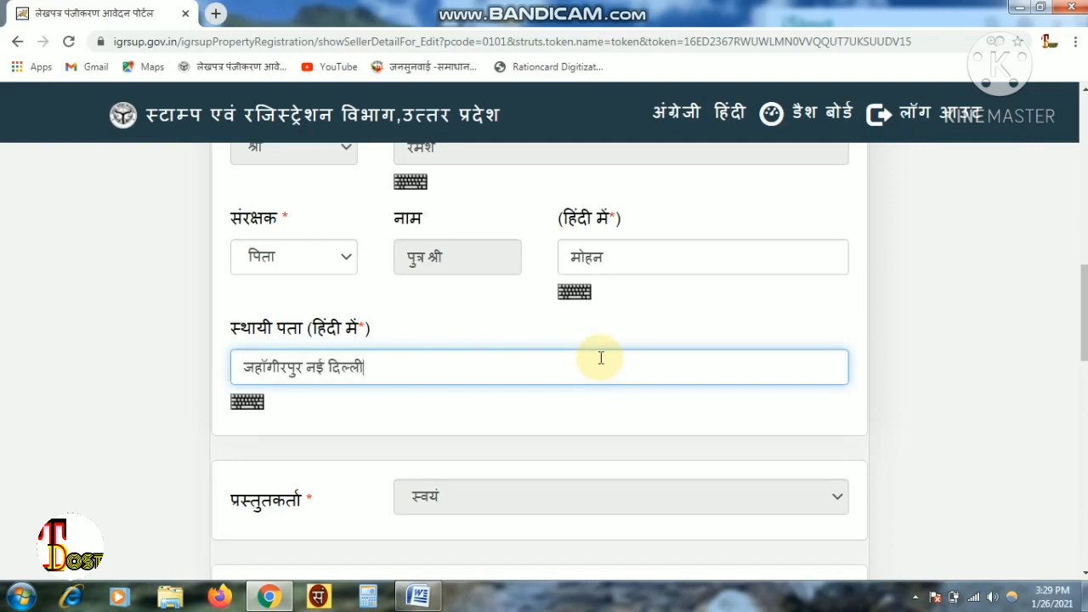
pyautogui.write('पुर नई दिल्ली')
pyautogui.scroll(-3, 601, 358)
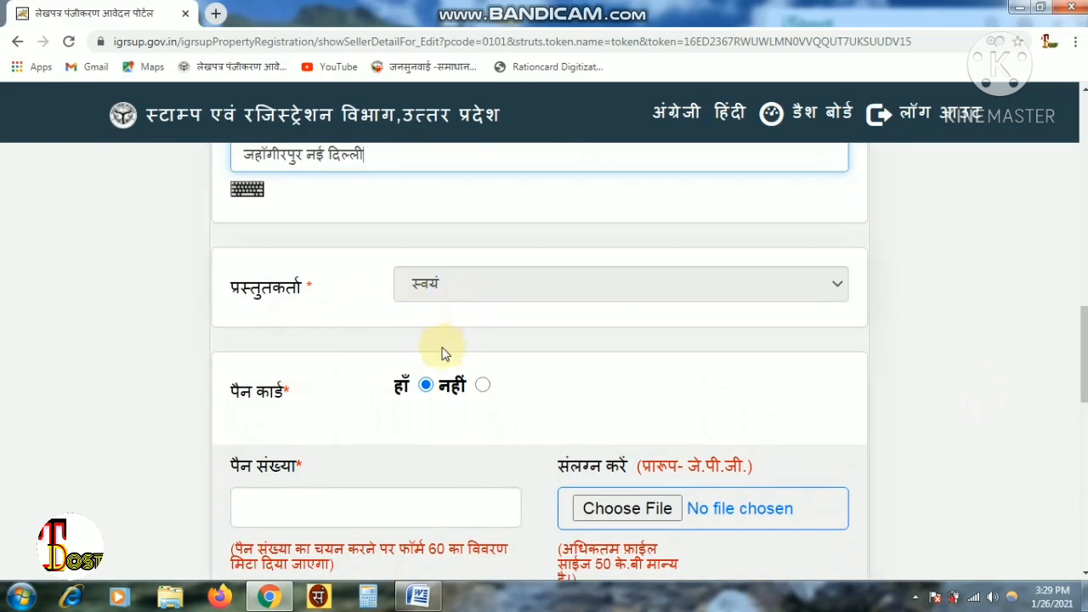
# - Mark the seller as having no PAN card, then close the Form 60 popup without saving
pyautogui.click(482, 387)
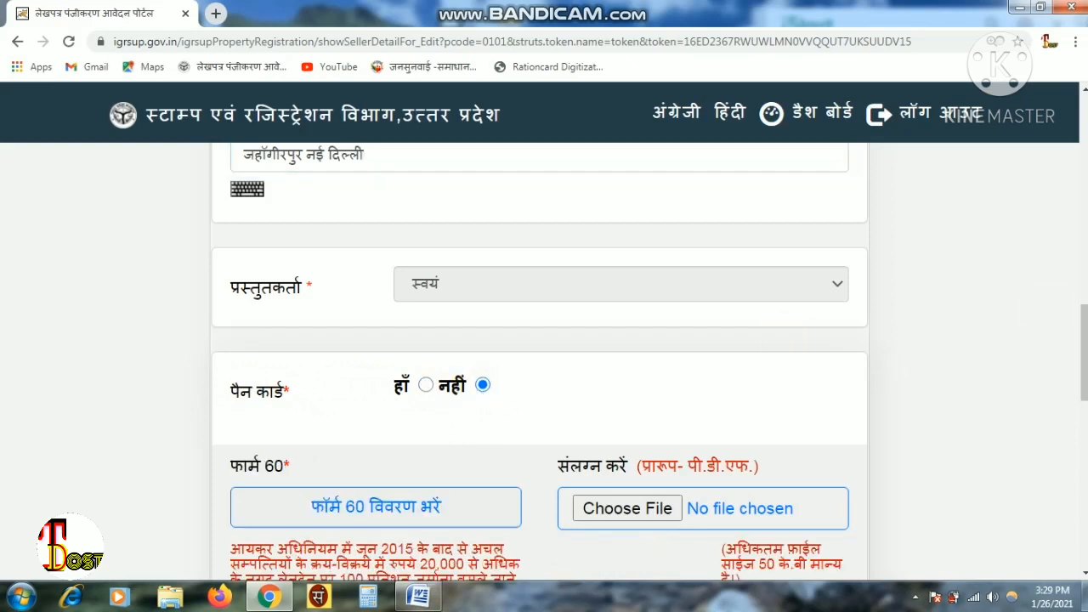
pyautogui.moveTo(1083, 366); pyautogui.dragTo(1084, 414)
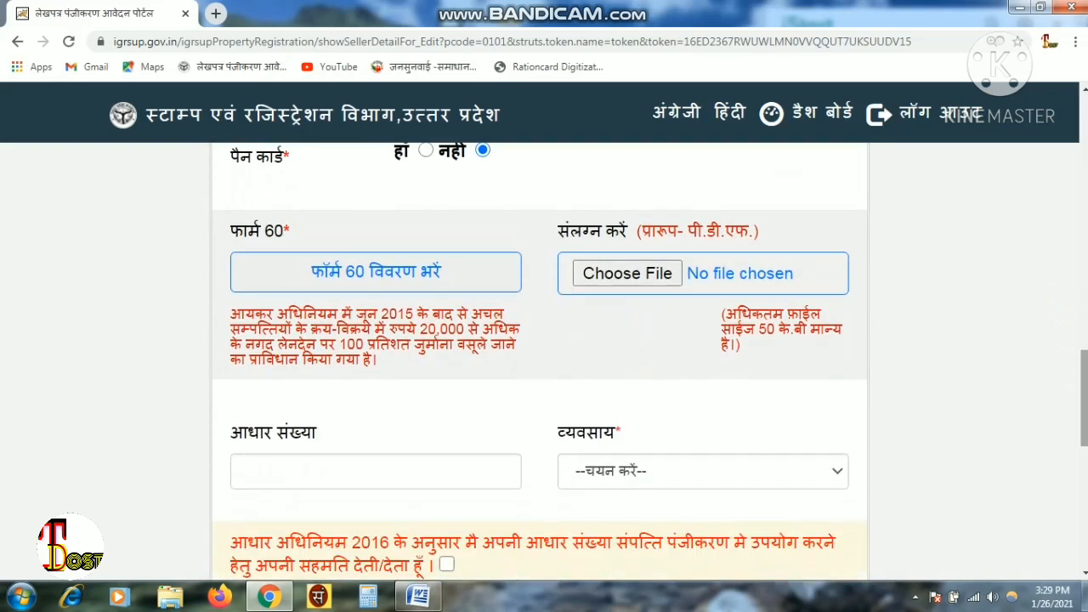
pyautogui.click(431, 269)
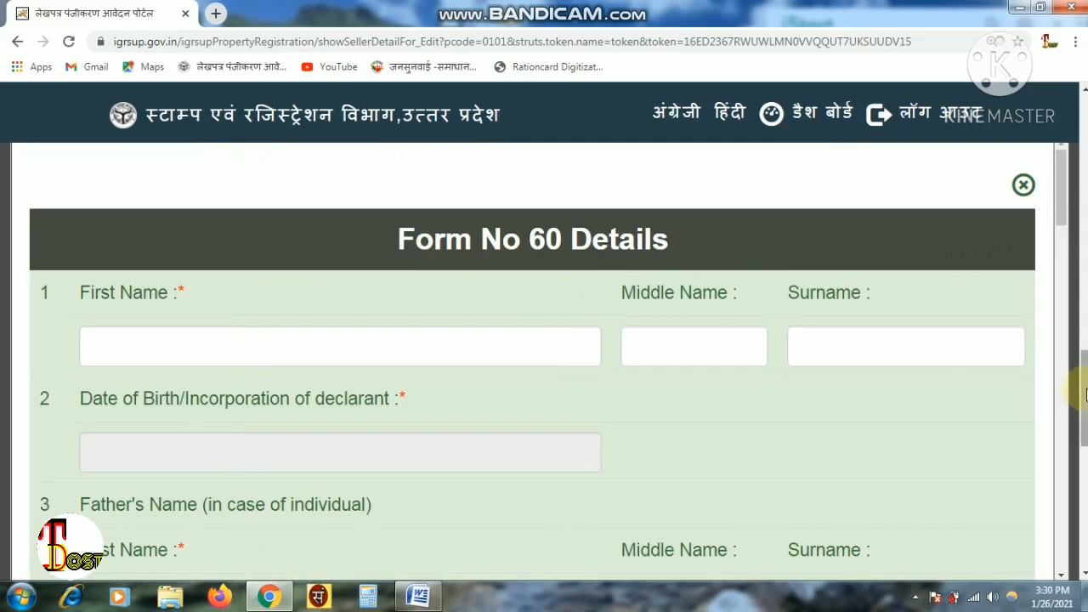
pyautogui.moveTo(1087, 396)
pyautogui.mouseDown()
pyautogui.moveTo(1087, 445)
pyautogui.moveTo(1086, 405)
pyautogui.mouseUp()
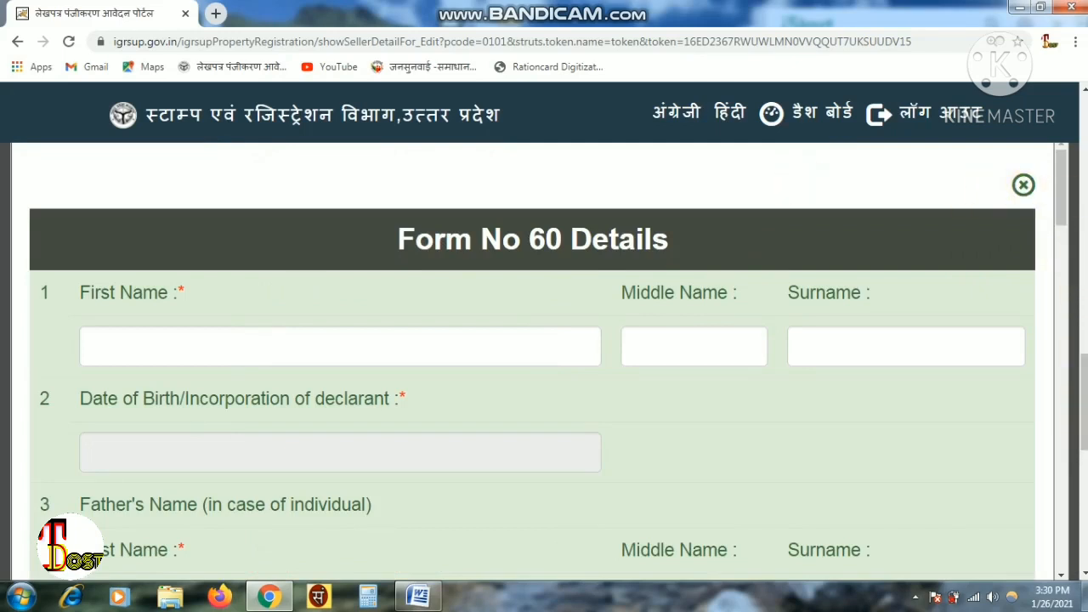
pyautogui.click(1023, 185)
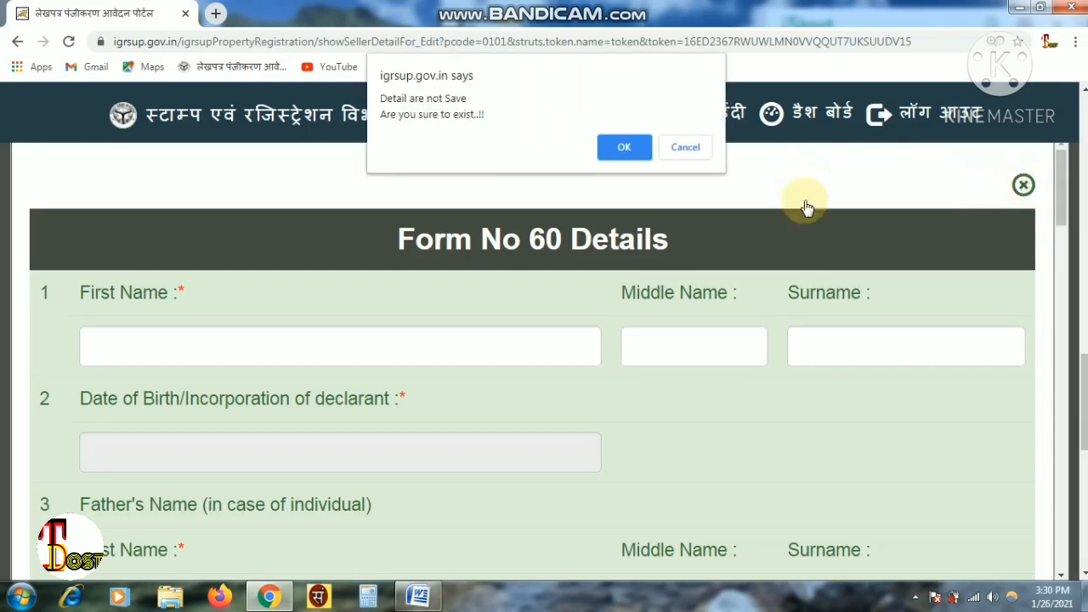
pyautogui.click(625, 149)
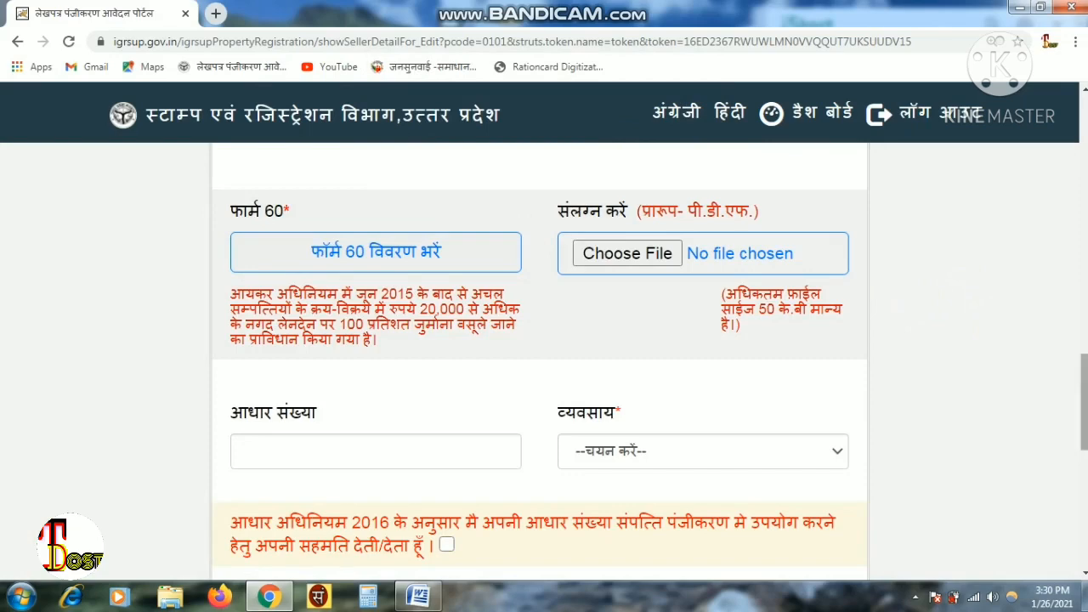
pyautogui.scroll(3, 540, 366)
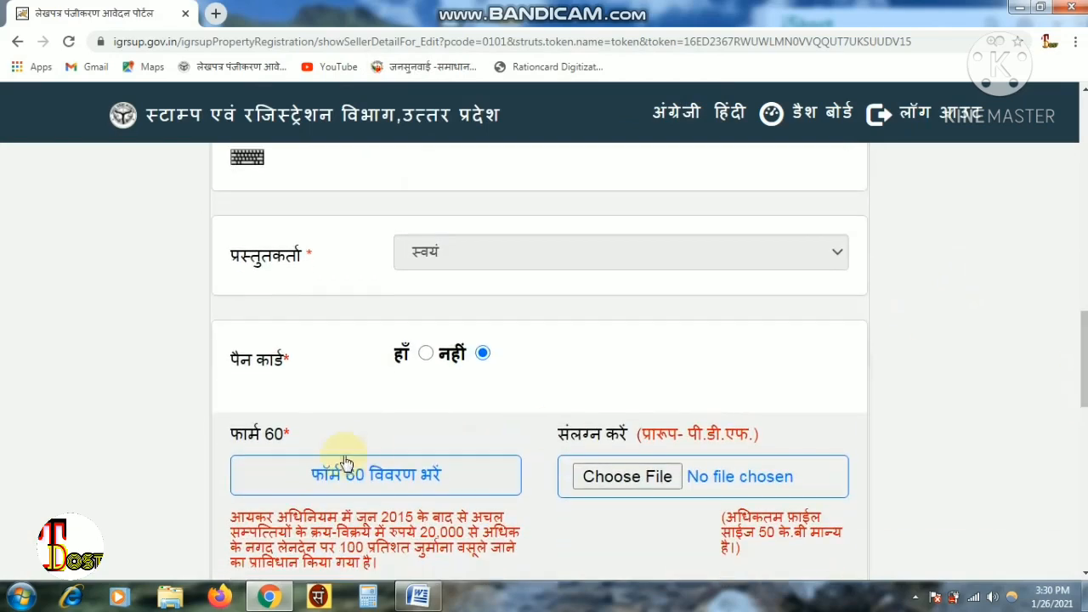
# - Switch the PAN card answer to हाँ and enter the seller's PAN number
pyautogui.click(426, 356)
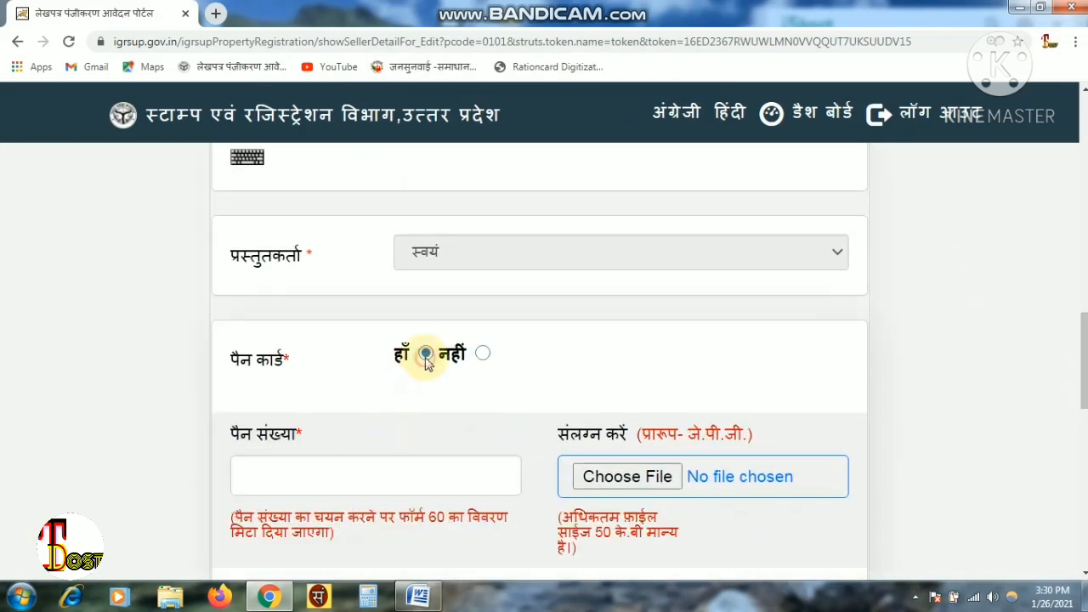
pyautogui.click(312, 470)
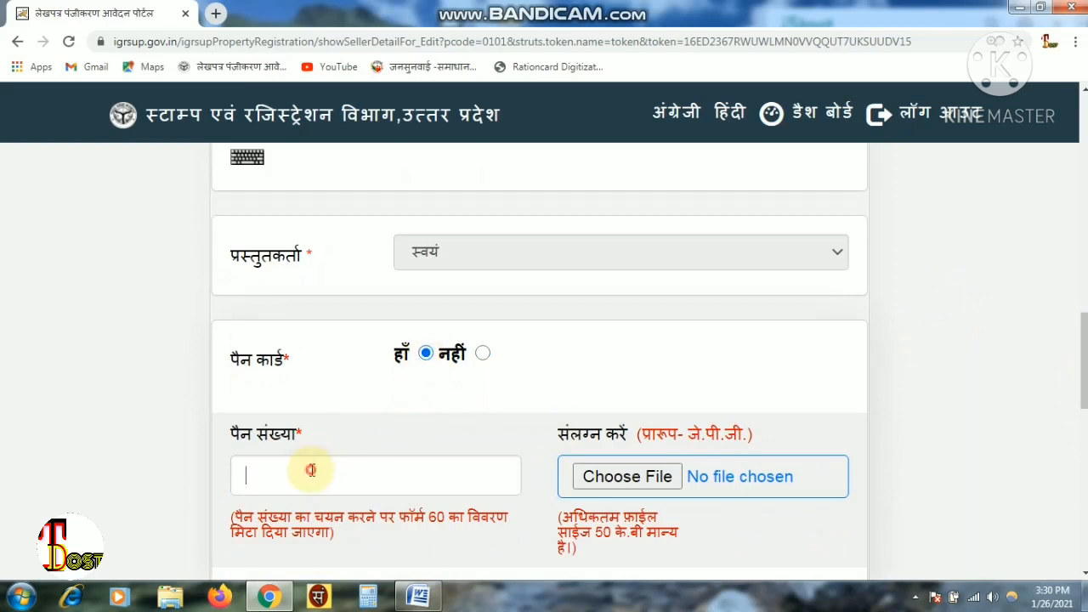
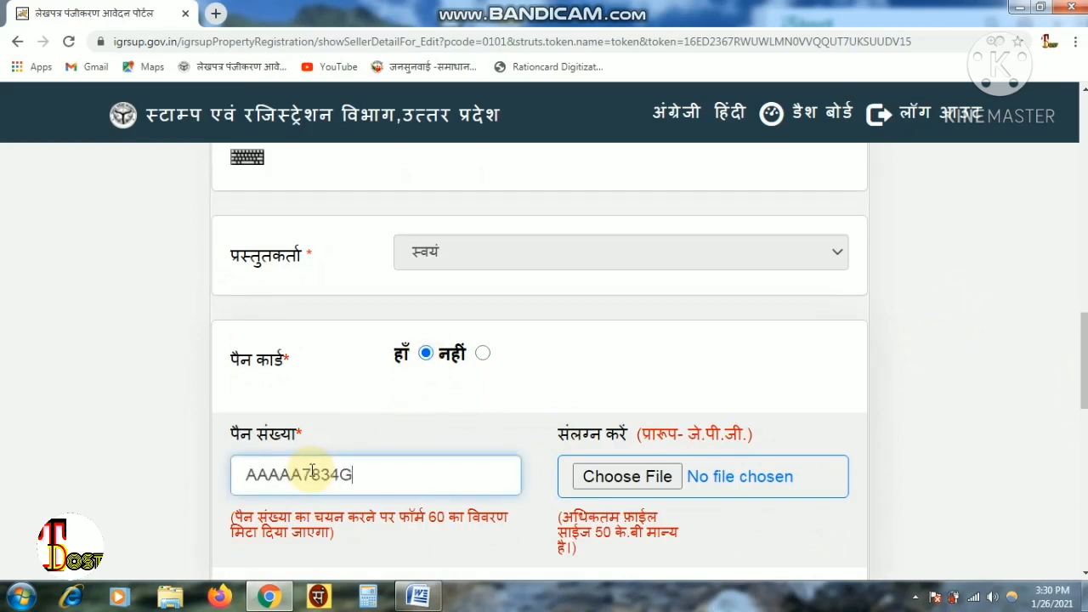
pyautogui.scroll(-2, 544, 357)
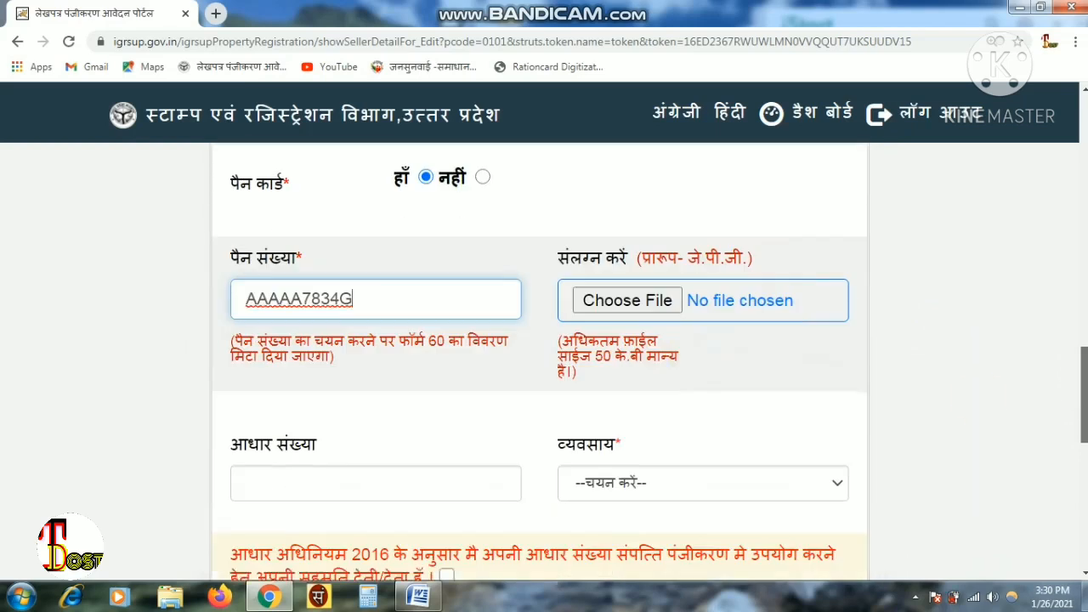
# - Clear an accidental text selection and move down to the Aadhaar number field
pyautogui.moveTo(637, 383); pyautogui.dragTo(553, 359)
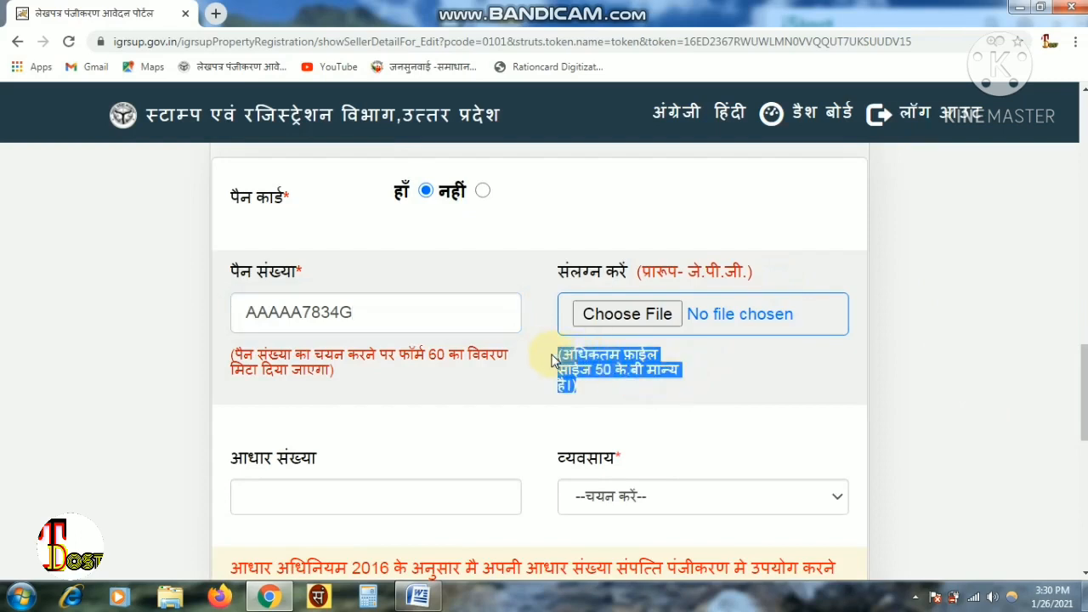
pyautogui.click(593, 381)
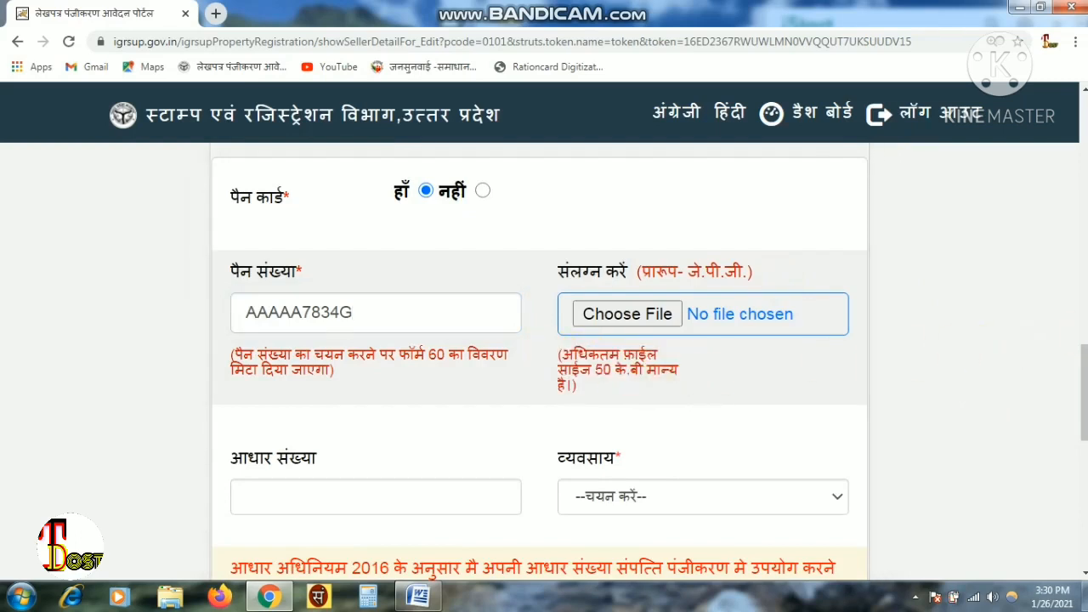
pyautogui.scroll(-2, 540, 363)
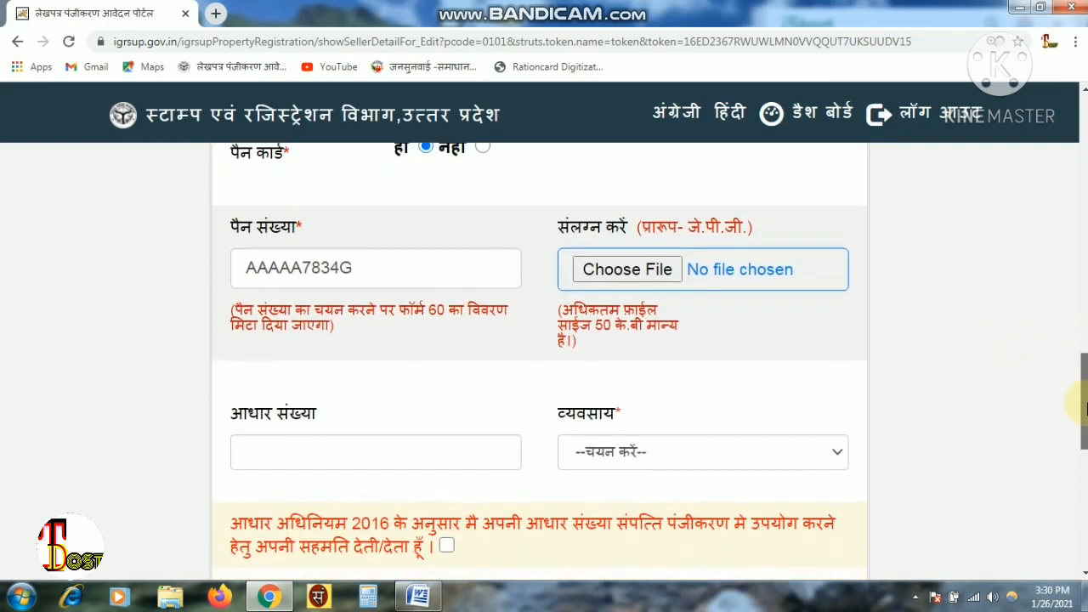
pyautogui.scroll(-1, 540, 363)
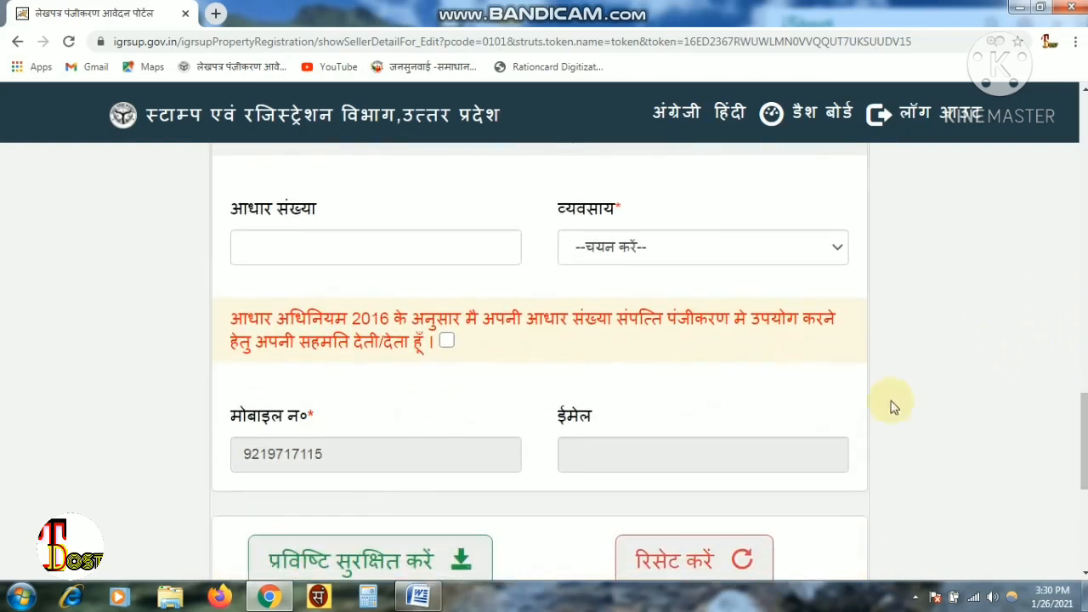
pyautogui.click(428, 249)
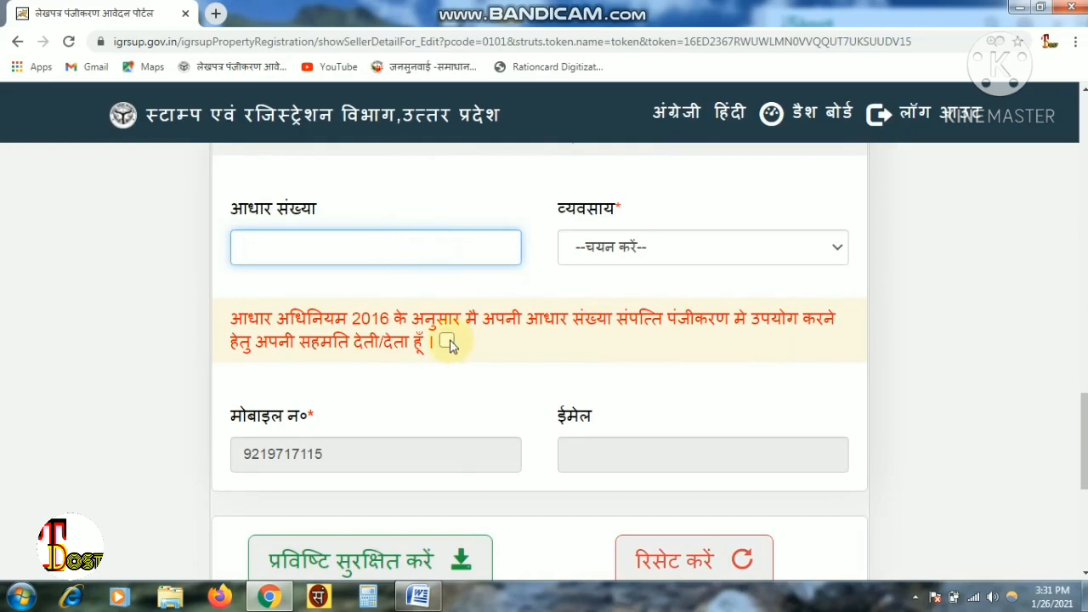
# - Set the seller's occupation to कृषि and save the entry, confirming with OK
pyautogui.click(667, 250)
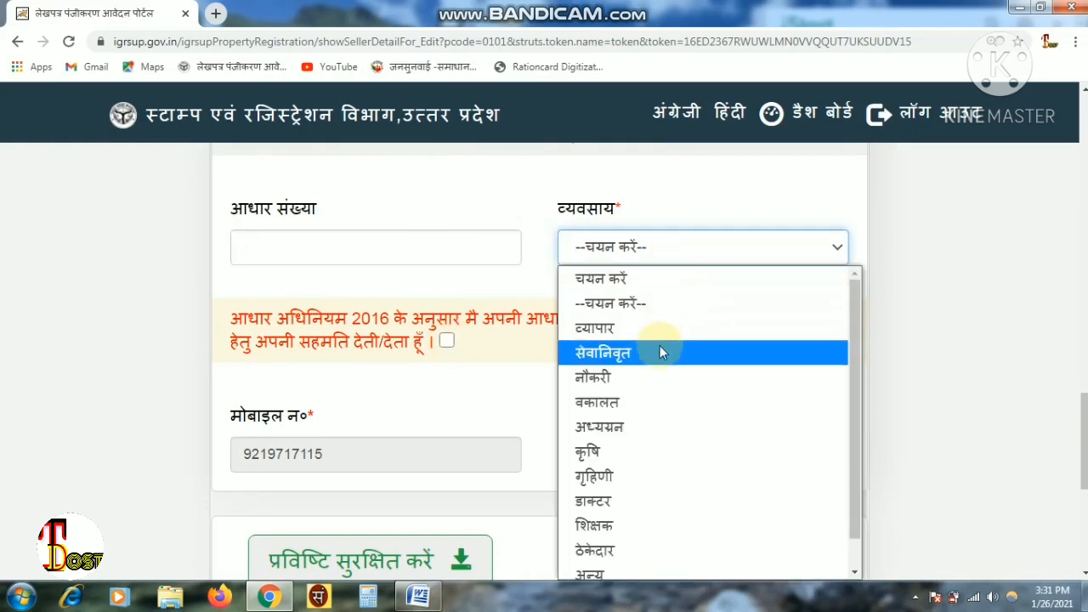
pyautogui.click(659, 460)
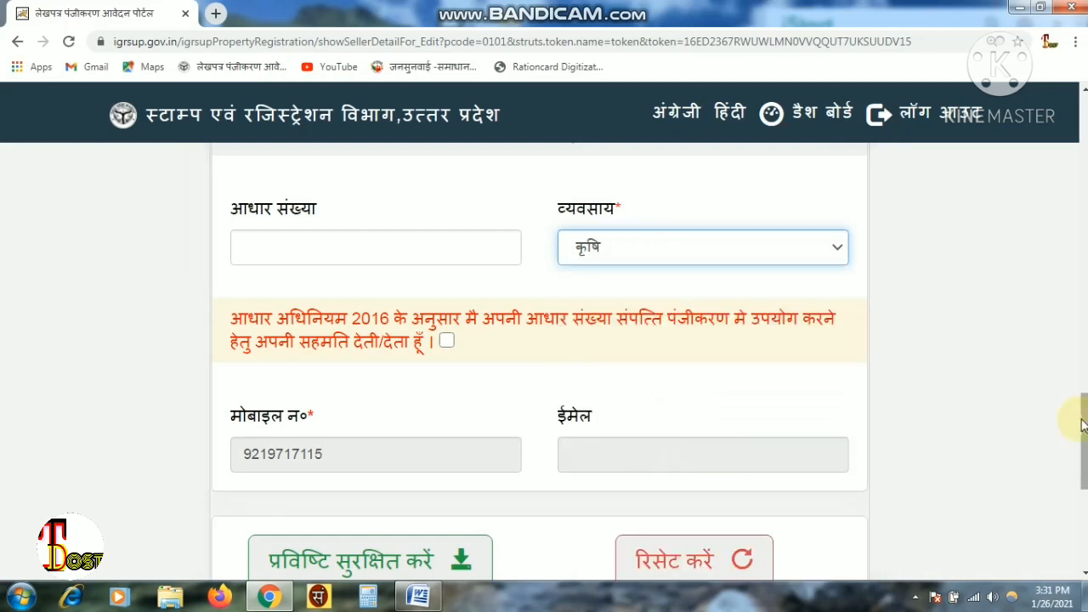
pyautogui.scroll(-3, 1081, 413)
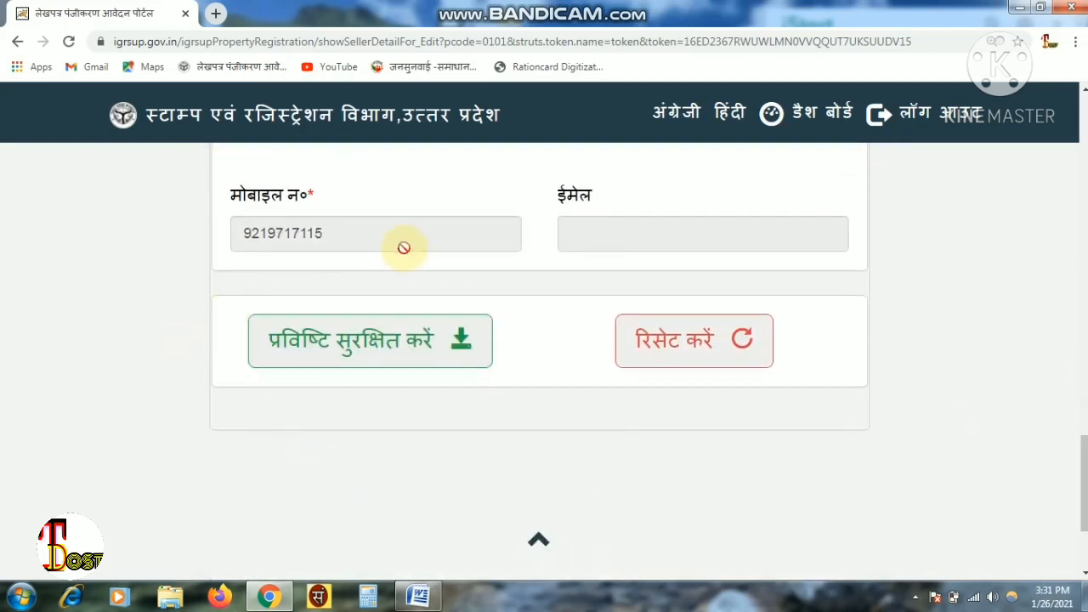
pyautogui.click(418, 346)
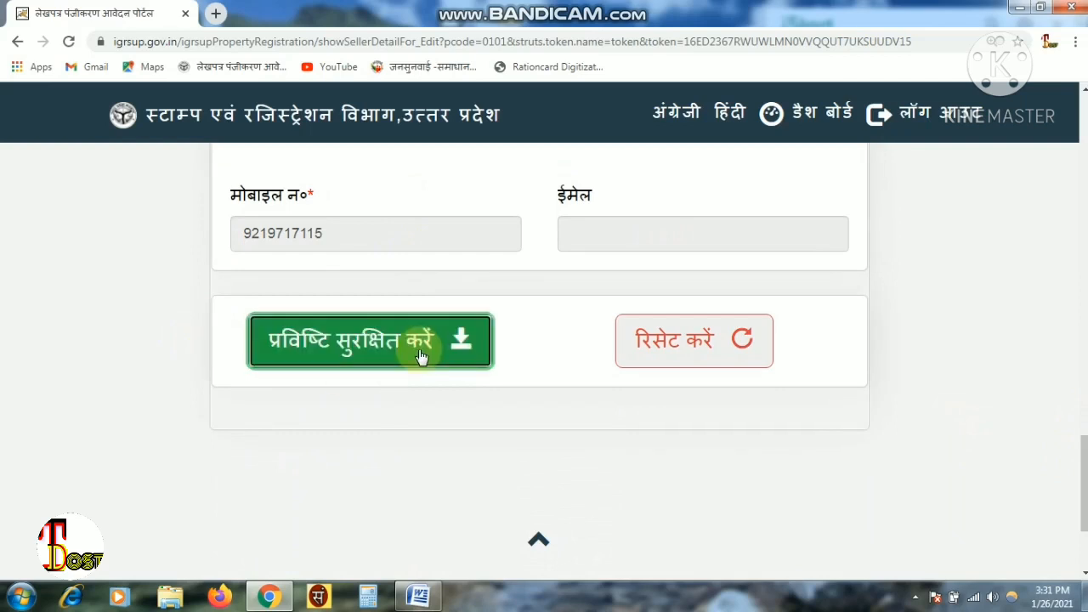
pyautogui.click(615, 134)
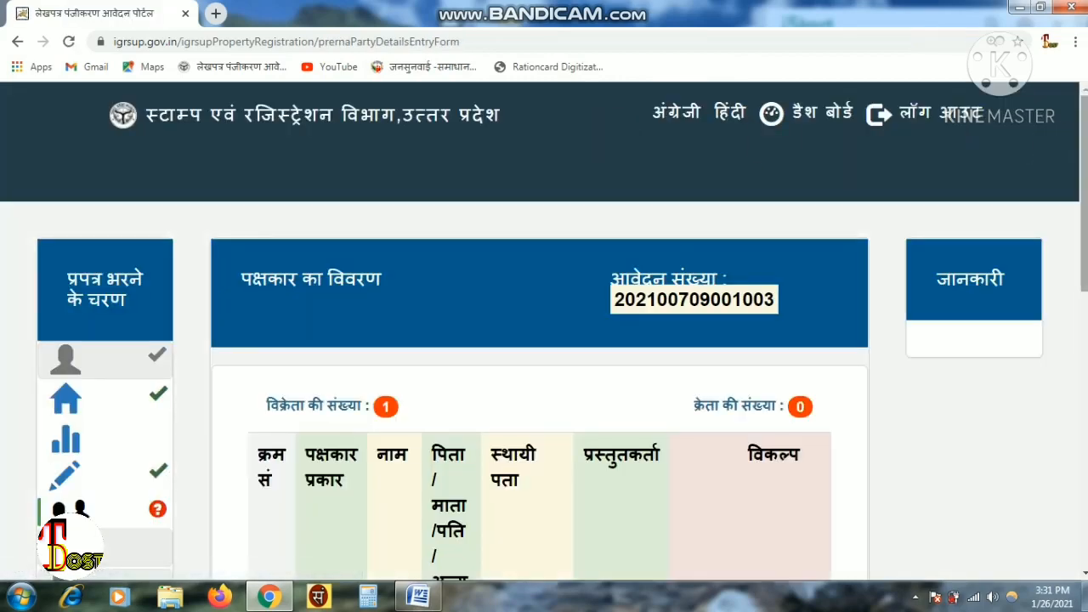
pyautogui.scroll(-3, 1057, 146)
pyautogui.scroll(-2, 987, 344)
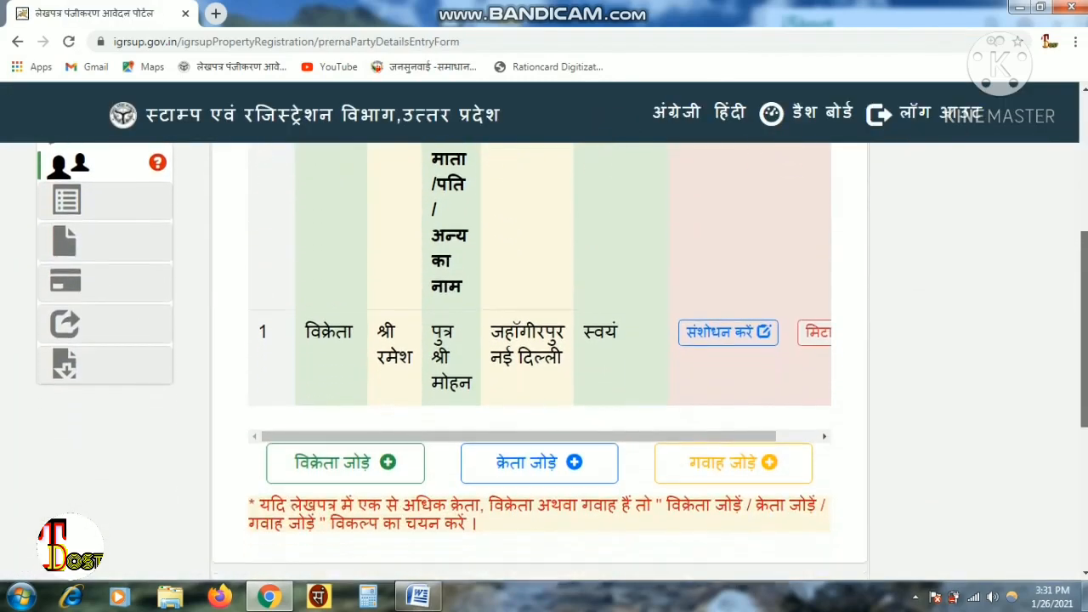
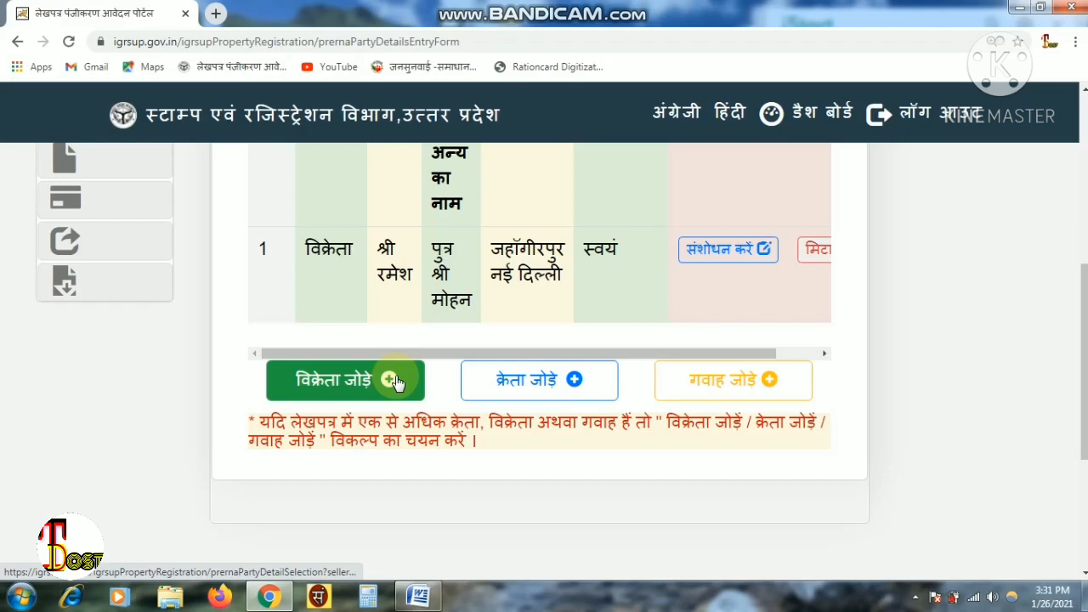
# - Start a blank party-details entry for the buyer with क्रेता जोड़ें
pyautogui.click(545, 382)
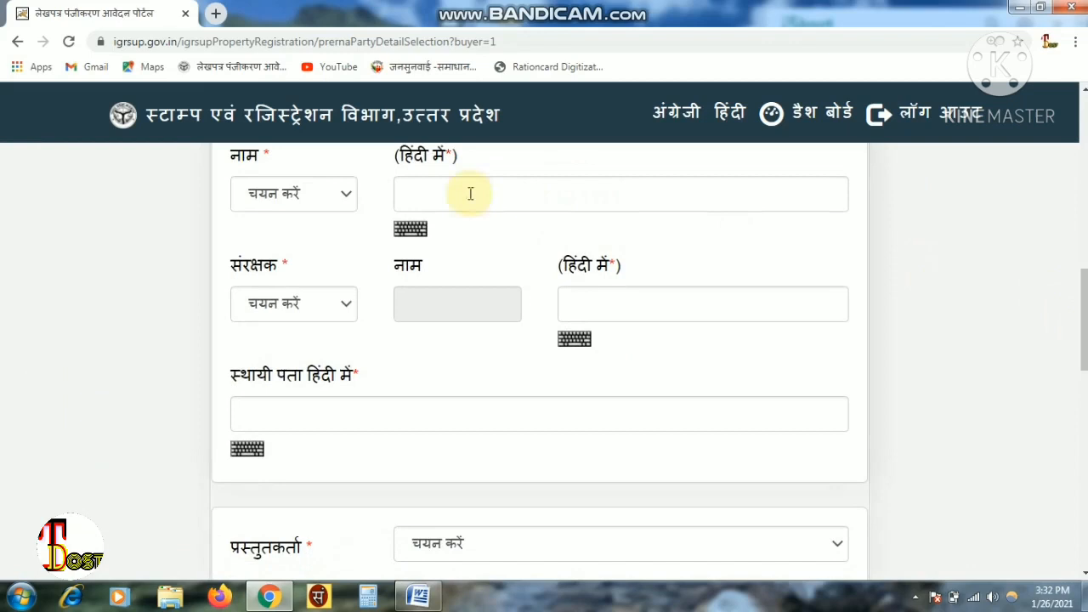
# - Set the buyer's title to श्रीमती, guardian relation to पति, and presenter to स्वयं
pyautogui.click(327, 192)
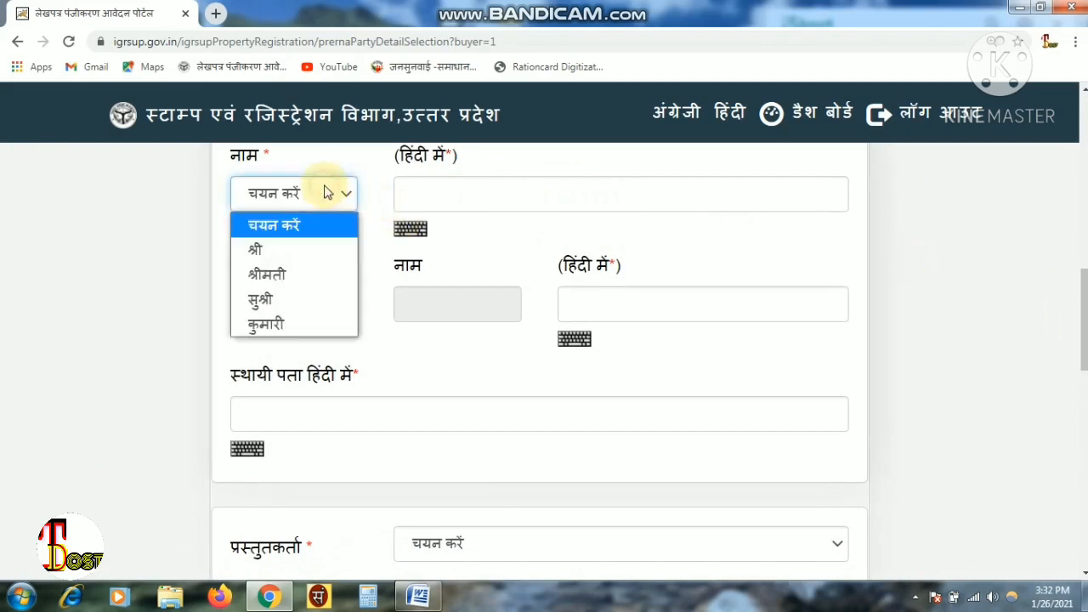
pyautogui.click(294, 275)
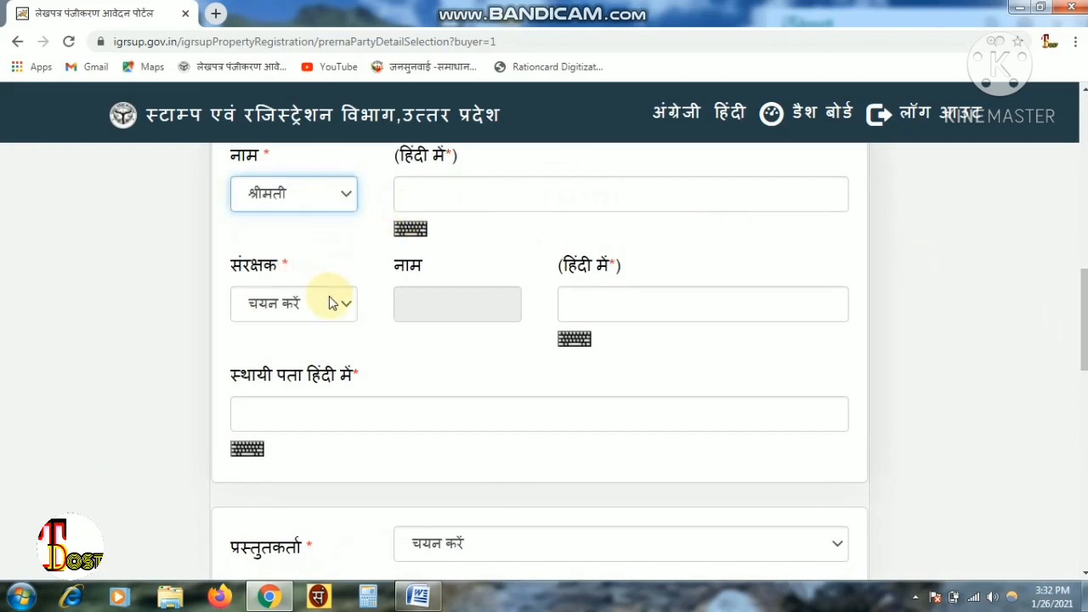
pyautogui.click(332, 303)
pyautogui.click(288, 412)
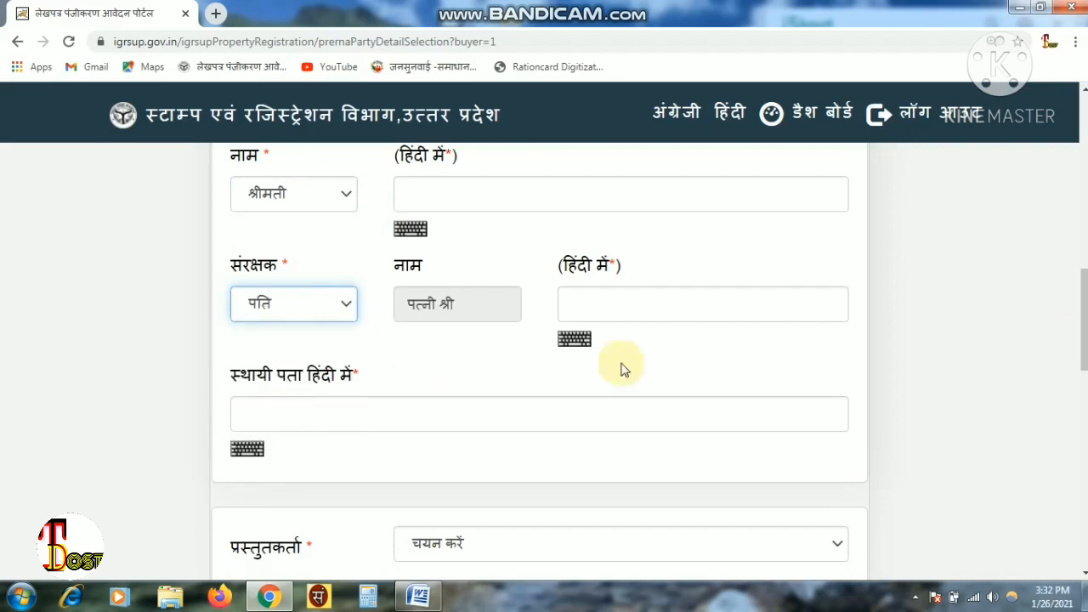
pyautogui.scroll(-3, 965, 377)
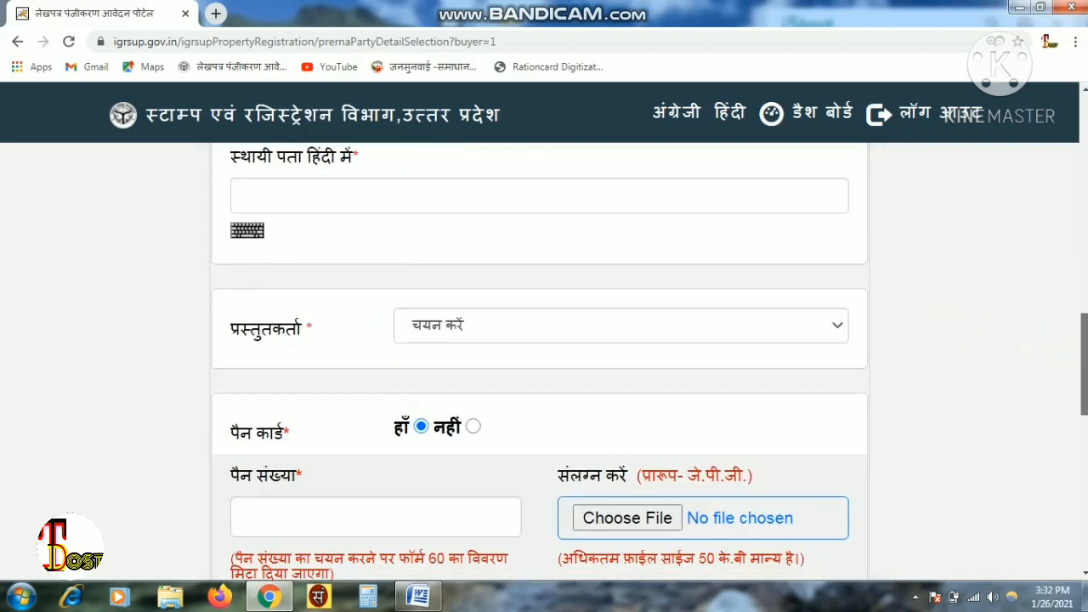
pyautogui.click(593, 328)
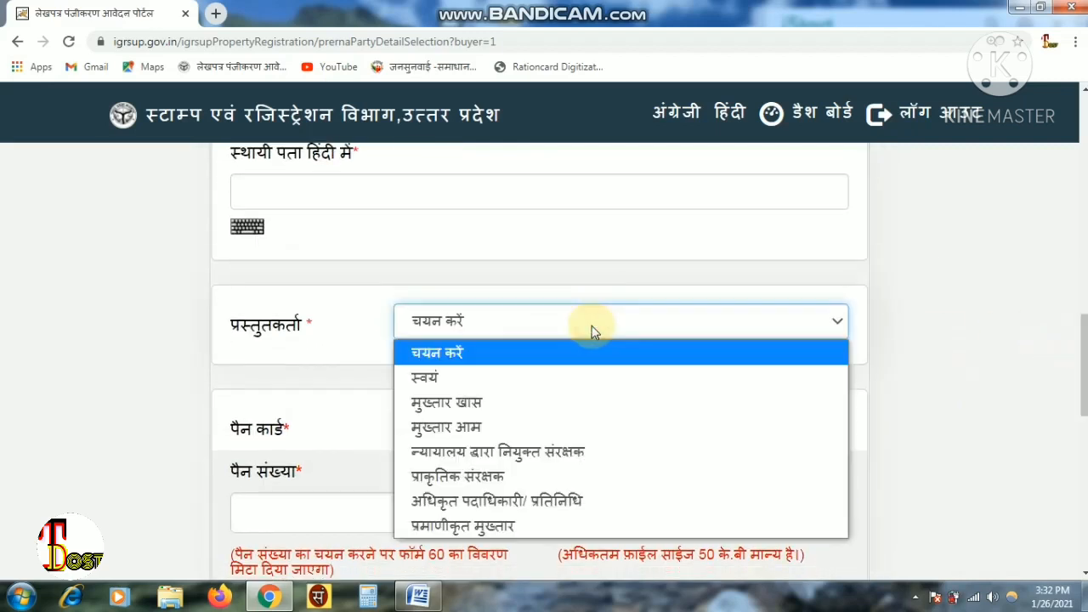
pyautogui.click(592, 327)
pyautogui.click(593, 326)
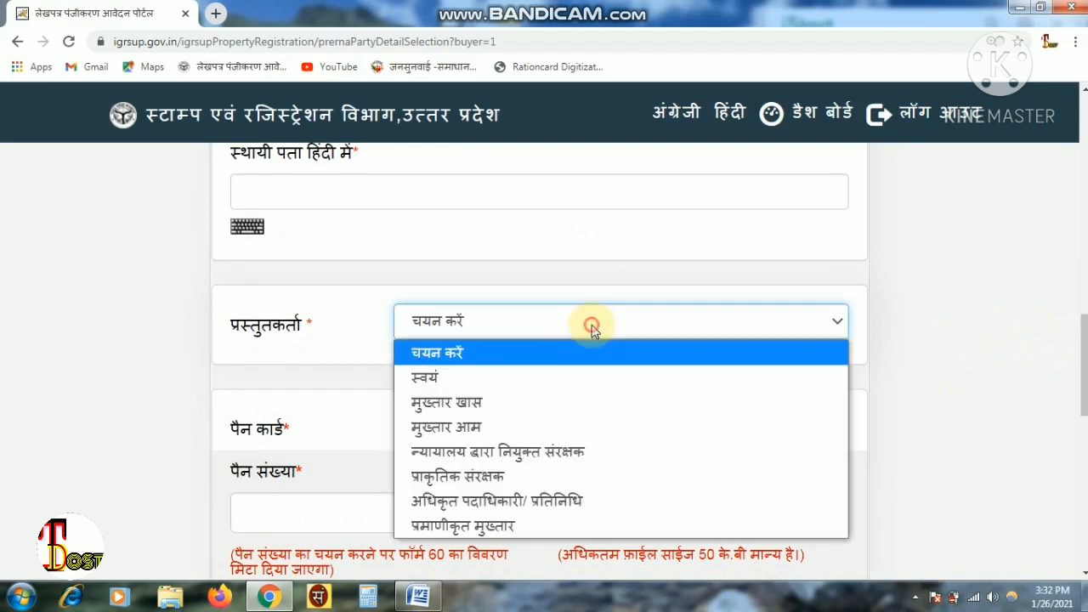
pyautogui.click(455, 379)
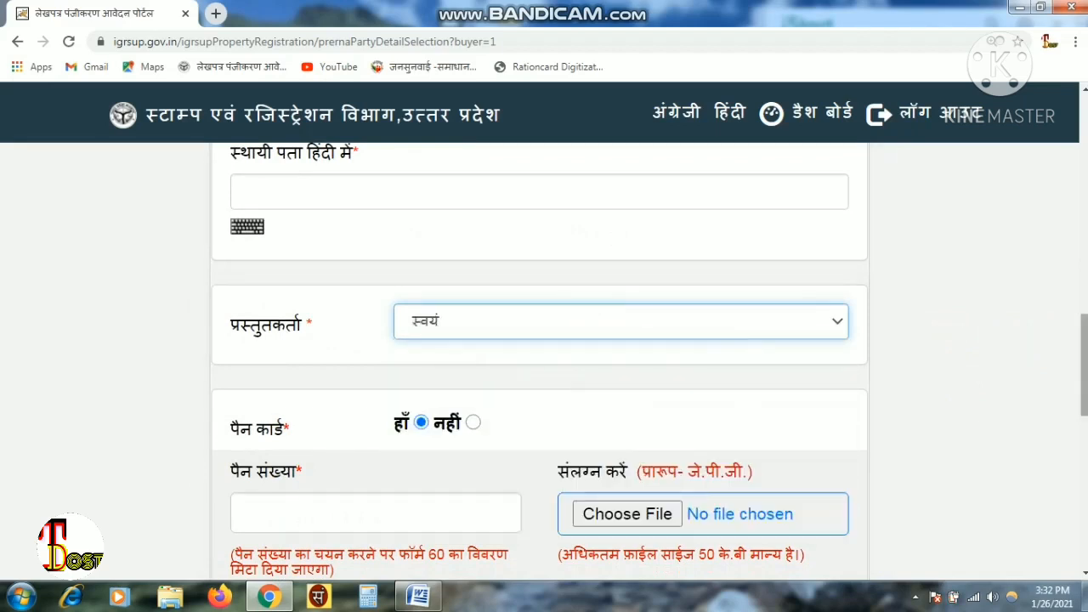
pyautogui.scroll(3, 539, 272)
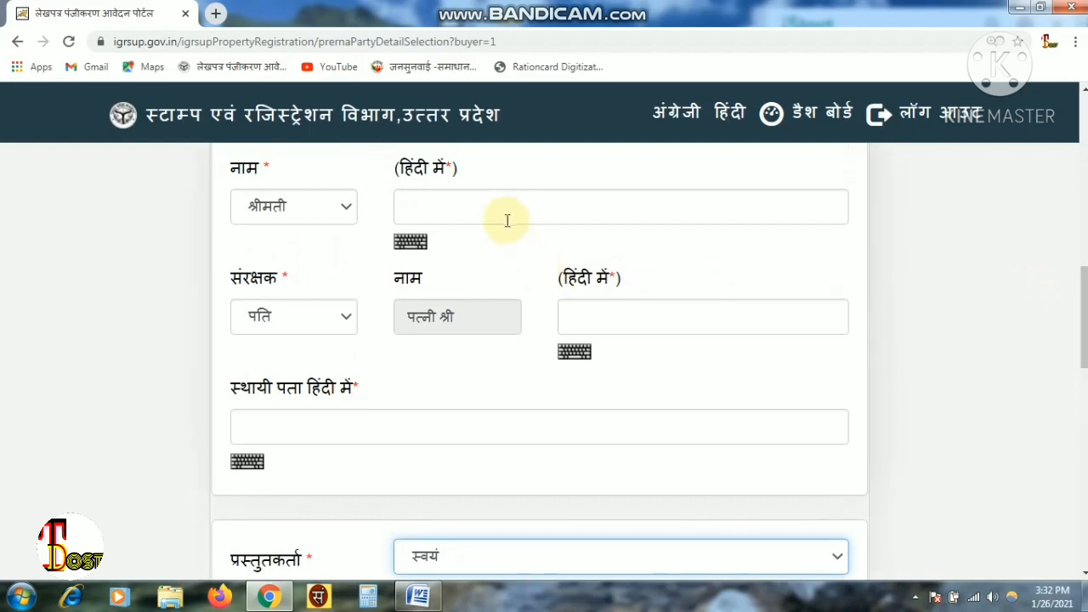
# - Enter the buyer's Hindi name, her husband's name and her permanent address
pyautogui.click(507, 220)
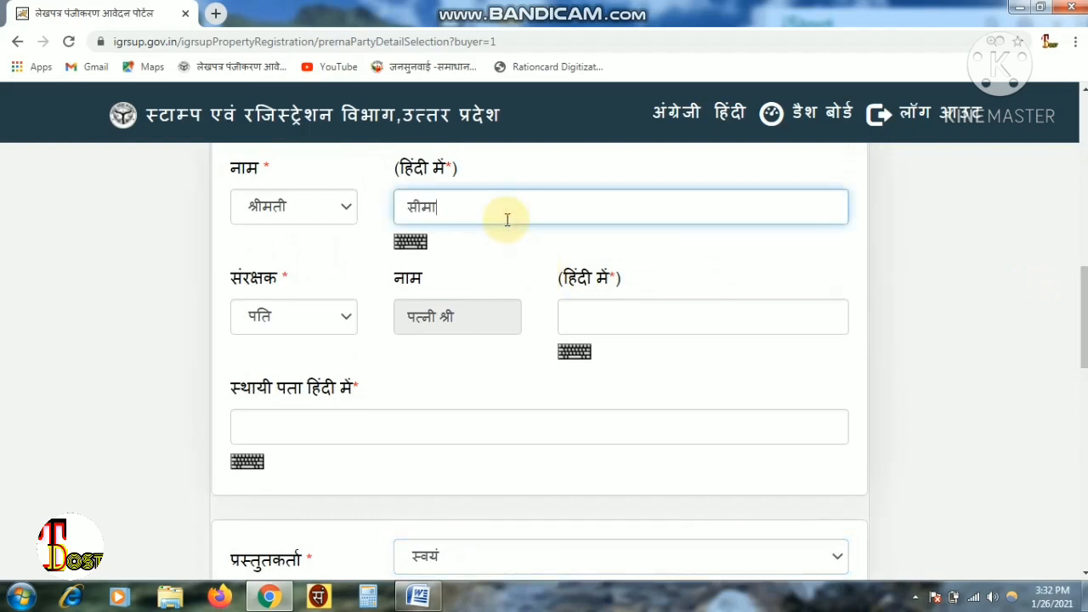
pyautogui.click(648, 327)
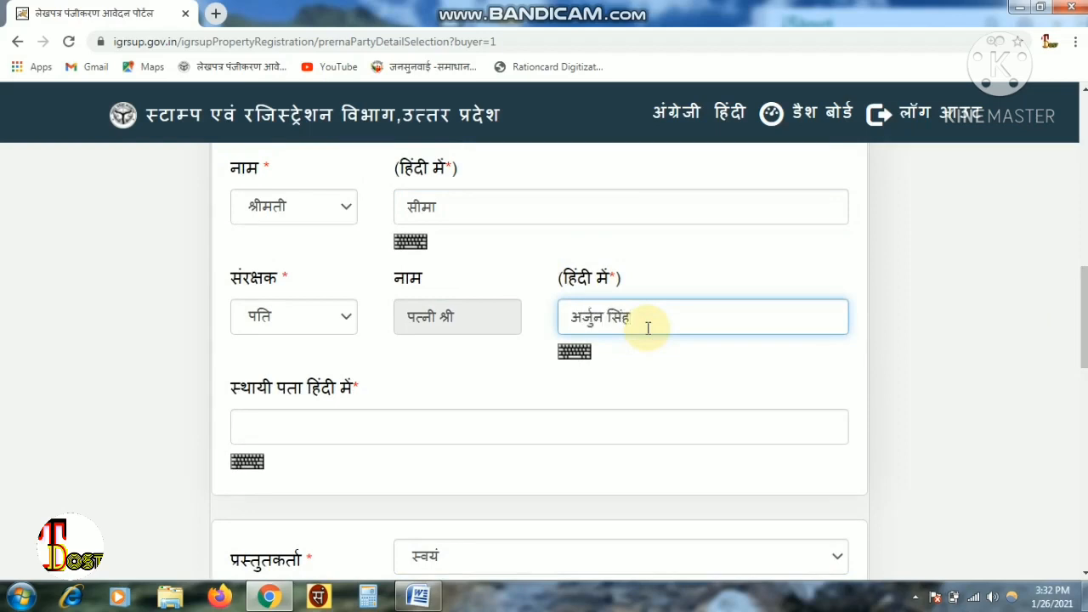
pyautogui.click(457, 433)
pyautogui.write('ग्राम बिमलाहेडी')
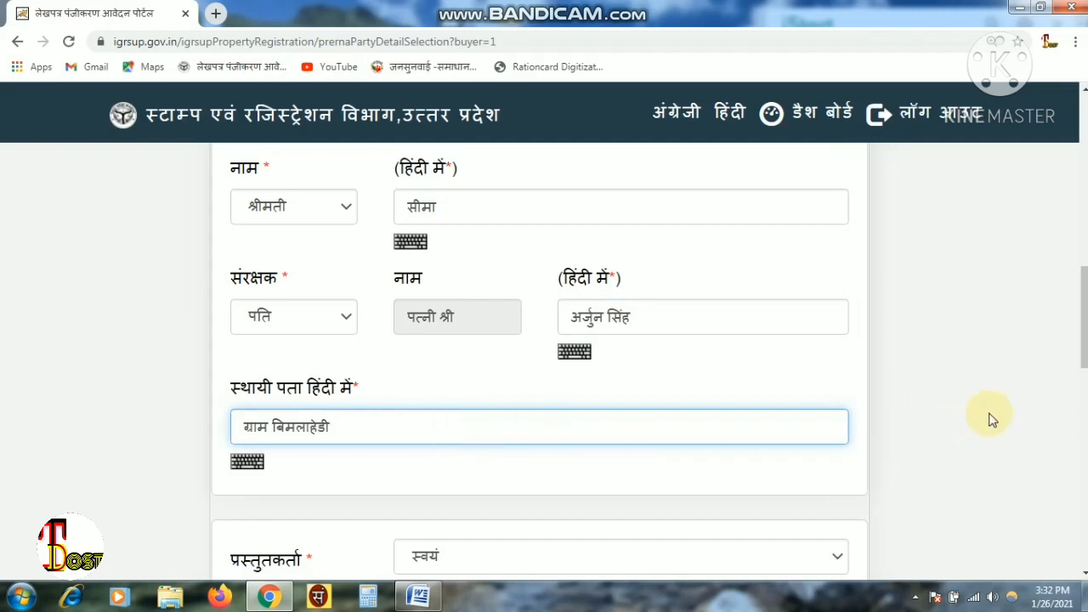
# - Enter the buyer's PAN, set her occupation to गृहिणी, and type her mobile number
pyautogui.scroll(-4, 539, 361)
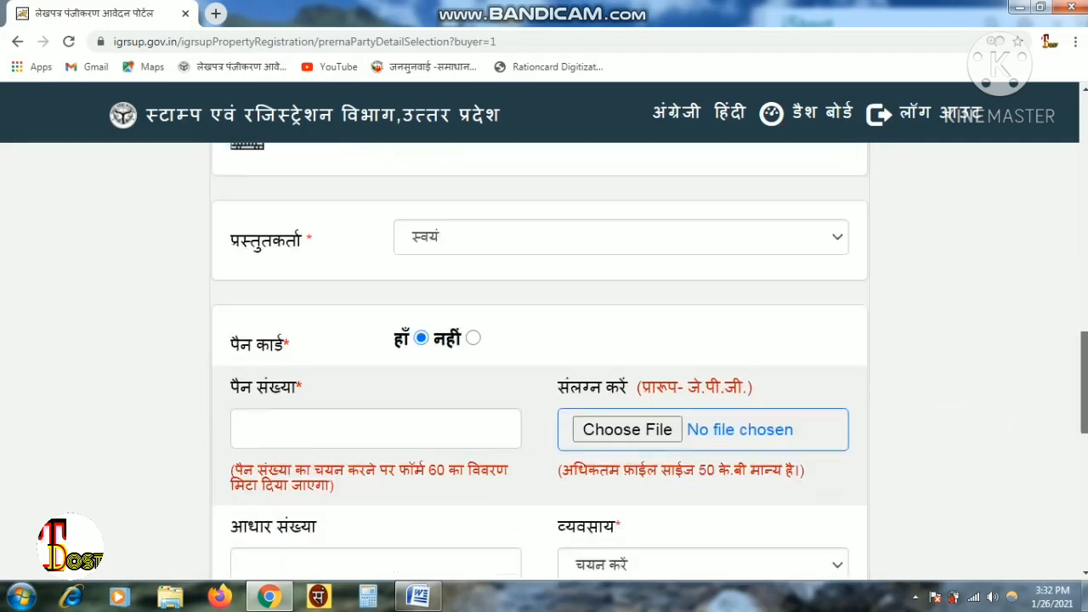
pyautogui.click(323, 393)
pyautogui.scroll(-3, 709, 347)
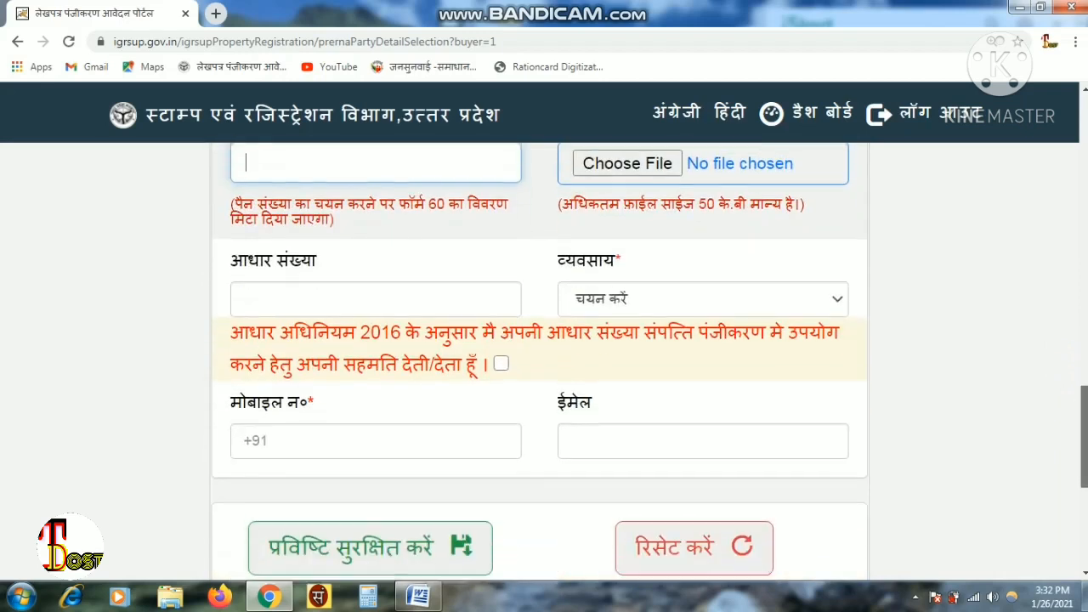
pyautogui.click(698, 291)
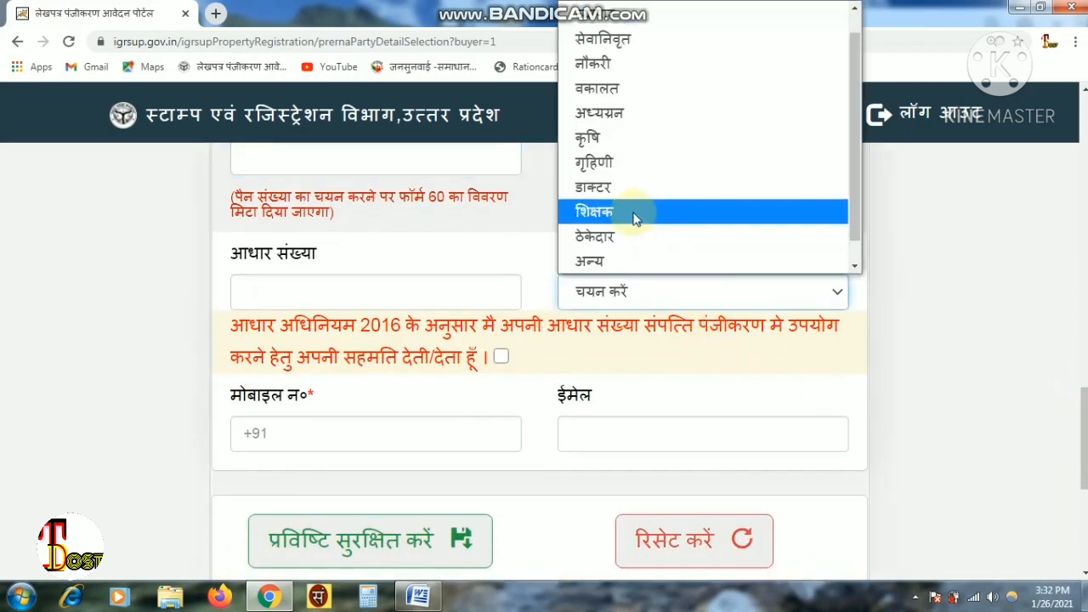
pyautogui.click(619, 163)
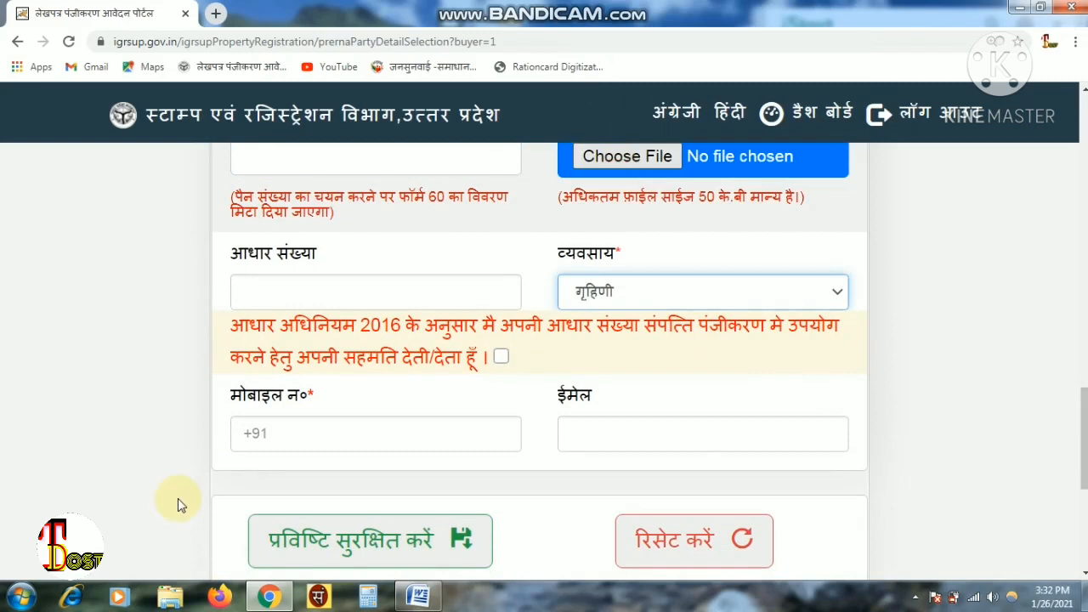
pyautogui.click(317, 444)
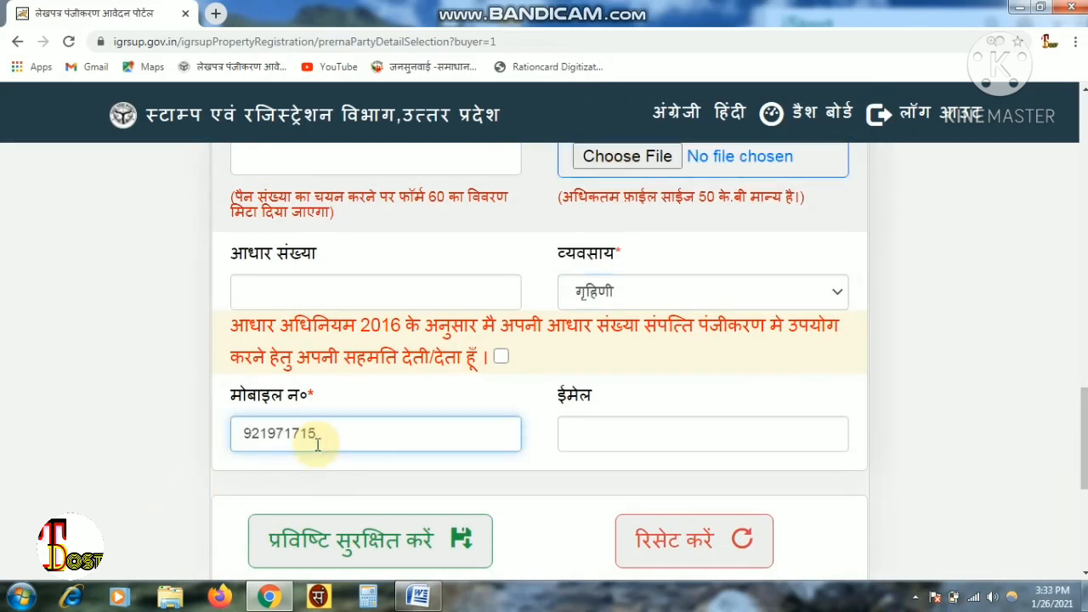
# - Fix the mobile number's missing digit after a save warning, then save the buyer as party 2
pyautogui.click(361, 537)
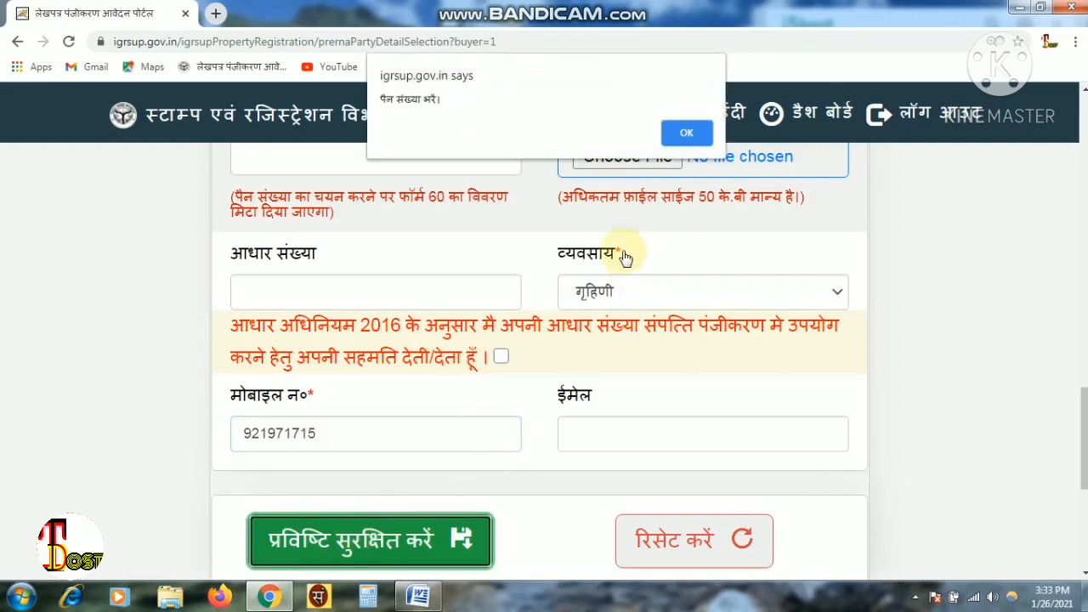
pyautogui.click(687, 135)
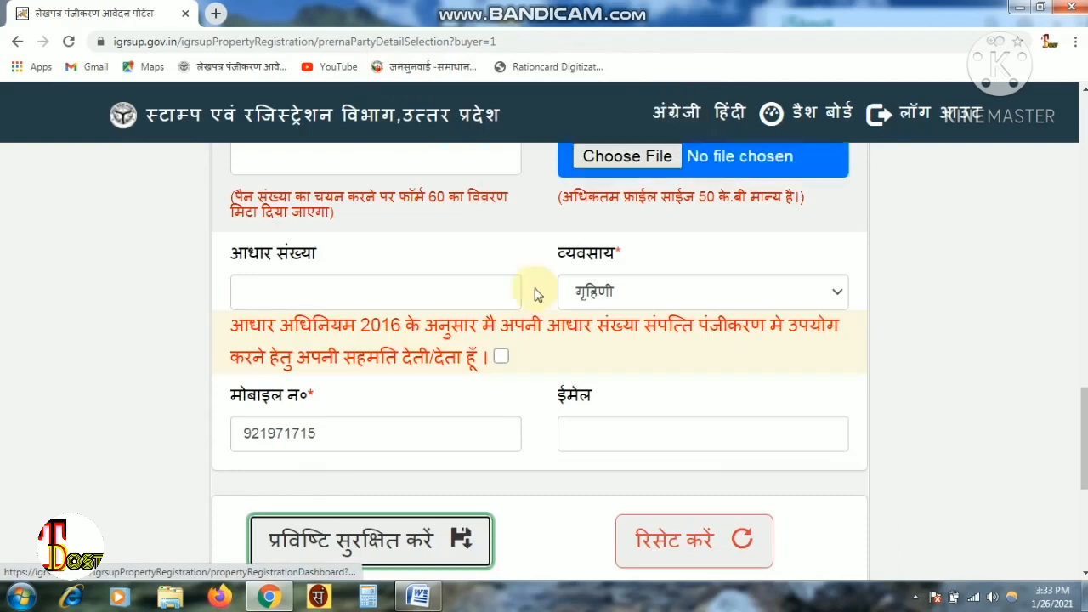
pyautogui.scroll(3, 376, 459)
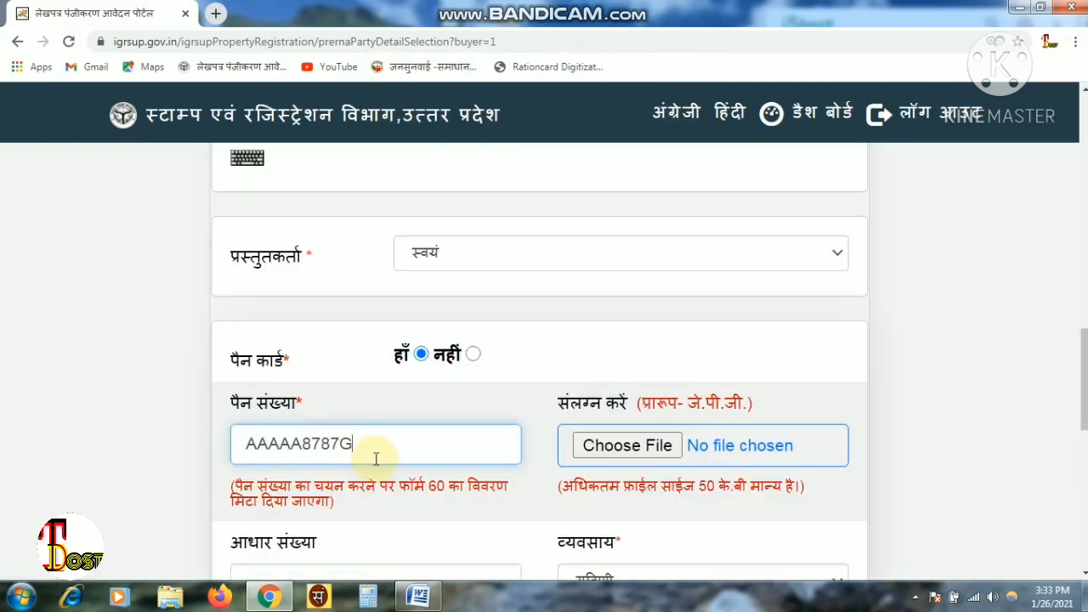
pyautogui.doubleClick(376, 459)
pyautogui.scroll(-6, 376, 459)
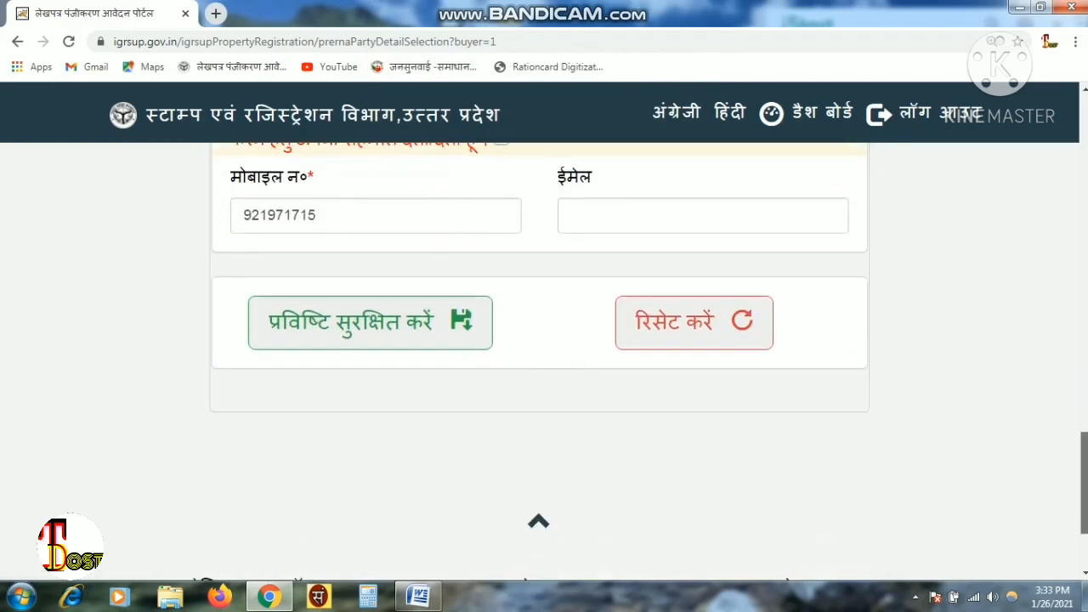
pyautogui.click(333, 213)
pyautogui.write('1')
pyautogui.click(324, 321)
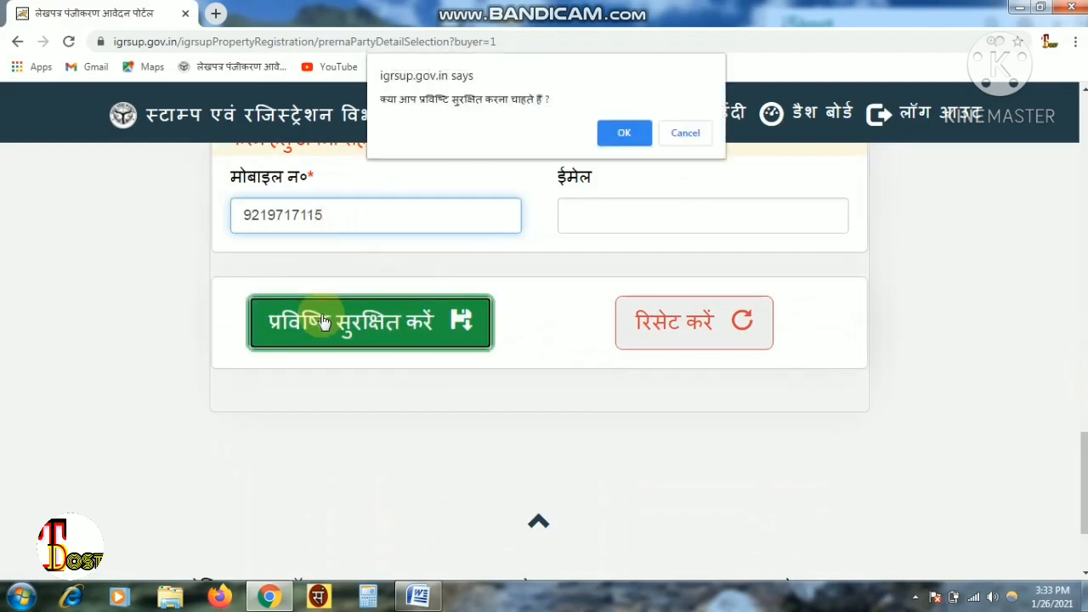
pyautogui.click(618, 133)
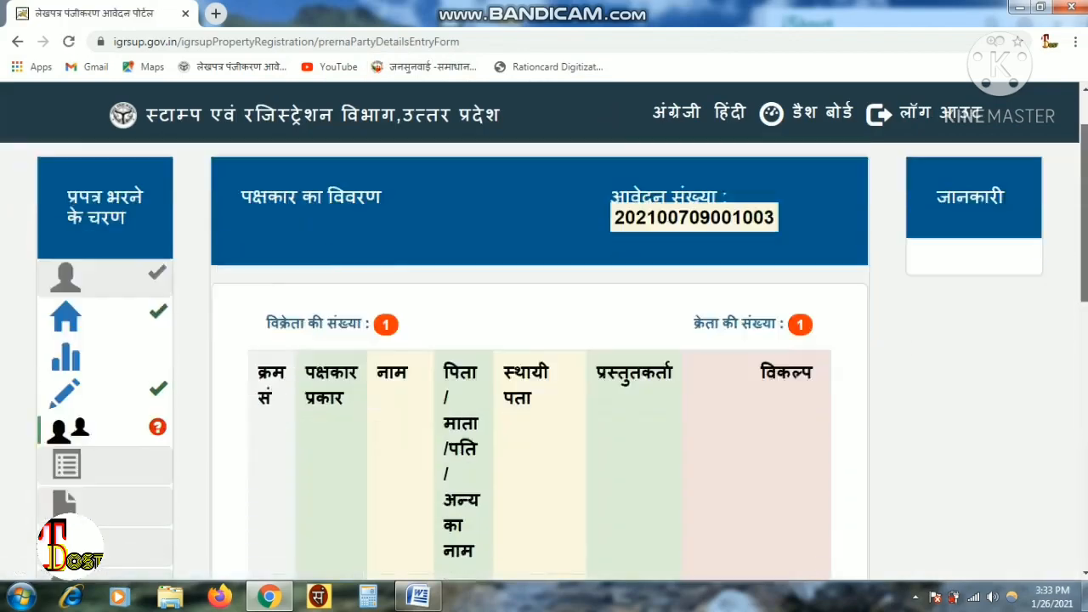
pyautogui.scroll(-5, 754, 388)
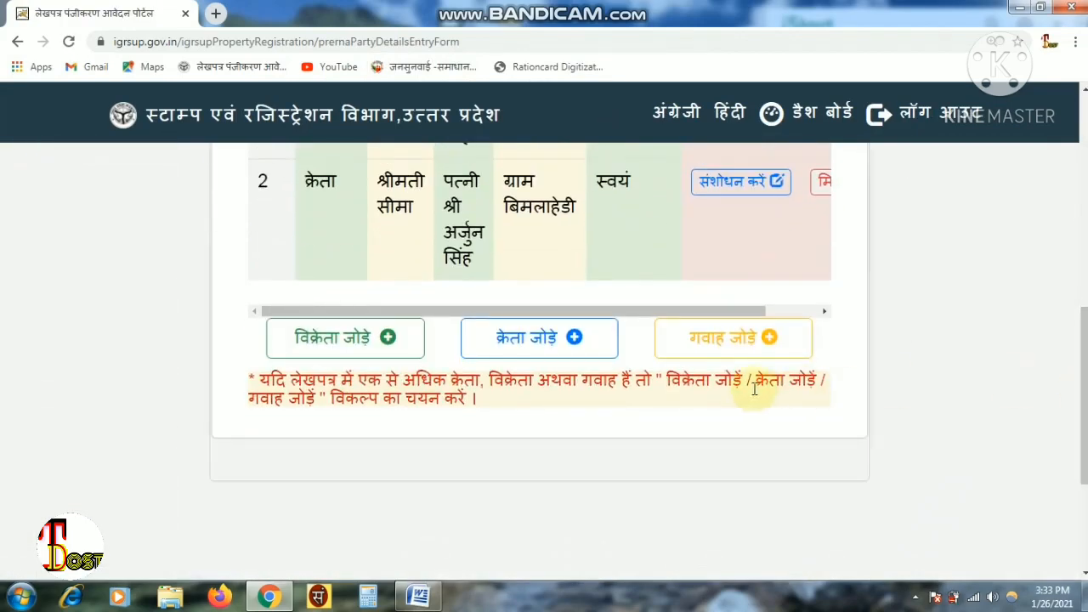
# - Fill the first witness's guardian name and address and set the occupation to कृषि
pyautogui.click(711, 340)
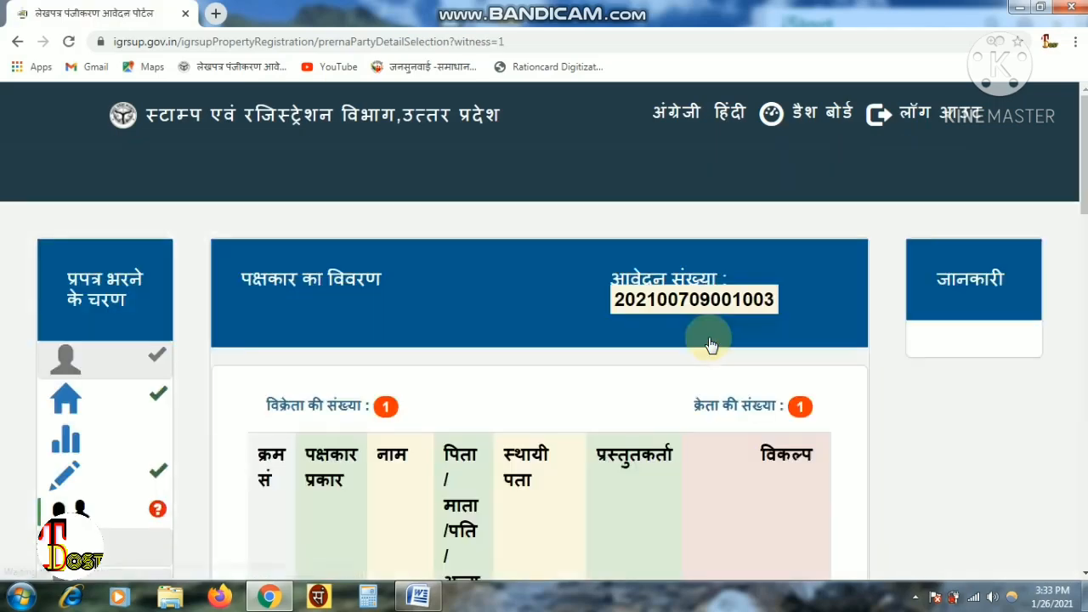
pyautogui.moveTo(1085, 162); pyautogui.dragTo(1084, 194)
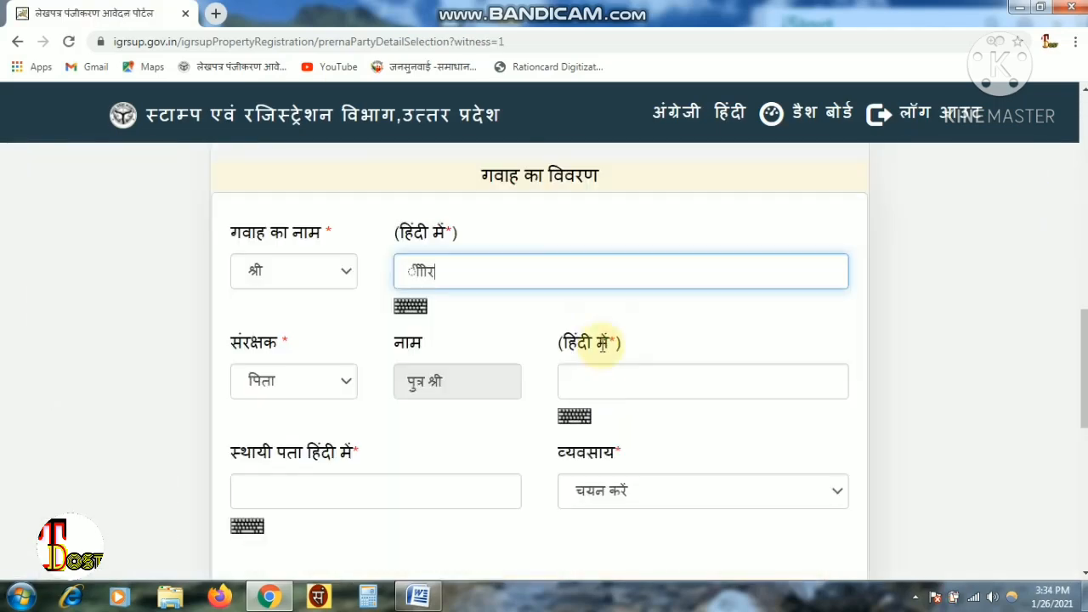
pyautogui.click(598, 381)
pyautogui.write('ीरर')
pyautogui.click(359, 481)
pyautogui.write('ककि')
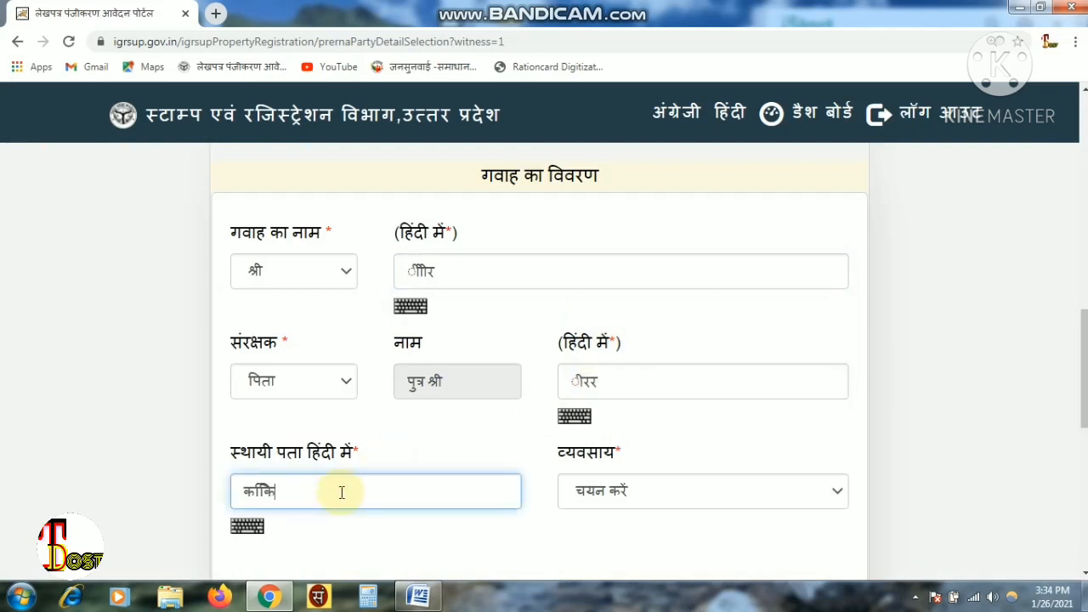
pyautogui.scroll(-4, 340, 493)
pyautogui.click(649, 183)
pyautogui.click(638, 309)
pyautogui.click(724, 176)
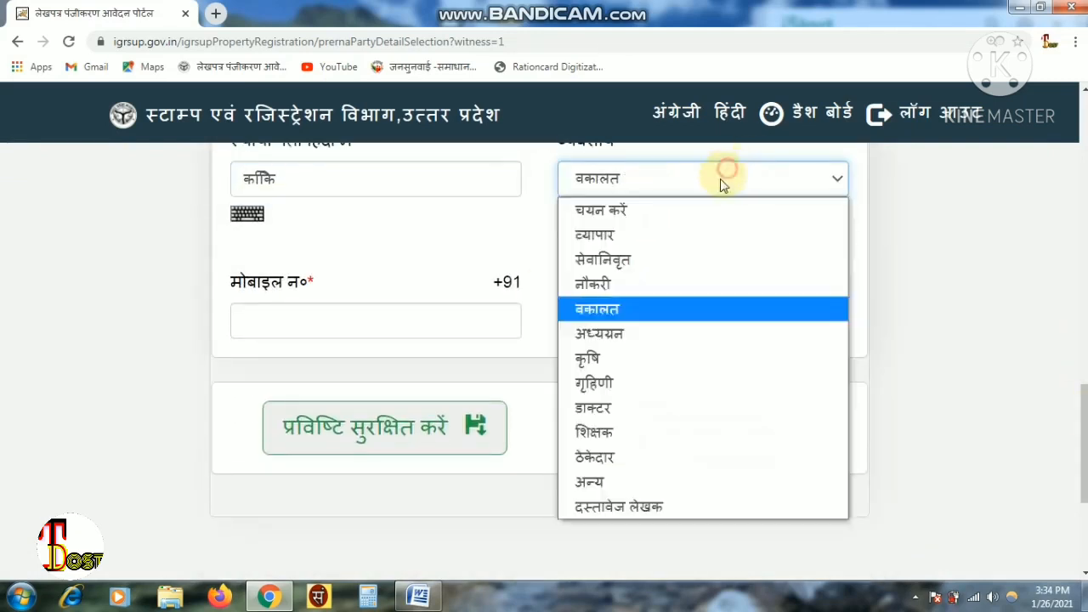
pyautogui.click(608, 358)
pyautogui.click(624, 151)
# - Enter the first witness's mobile number, correct its last digit, and save the entry
pyautogui.click(399, 320)
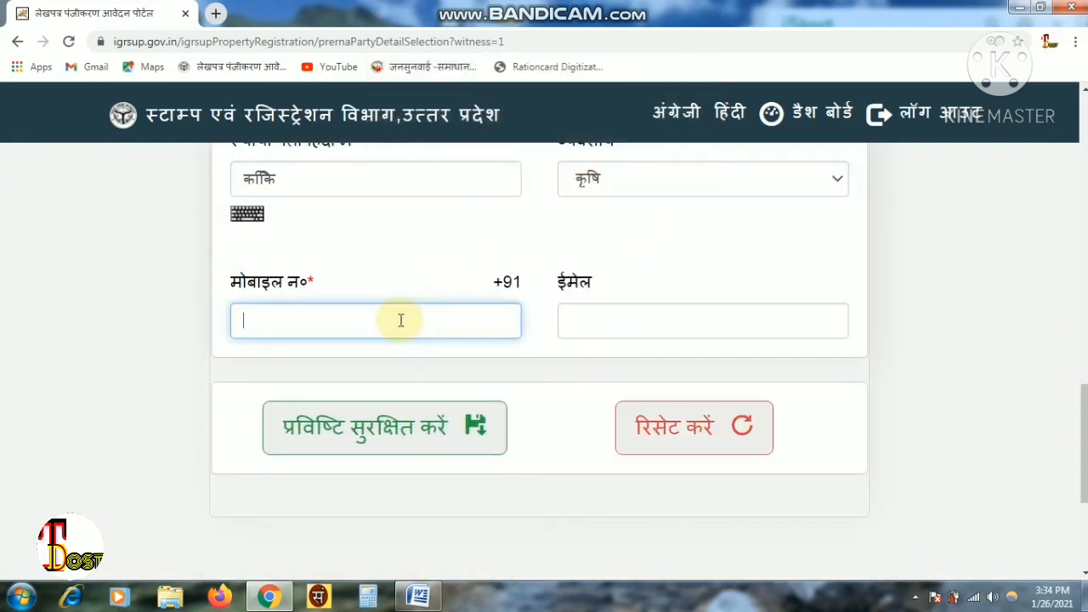
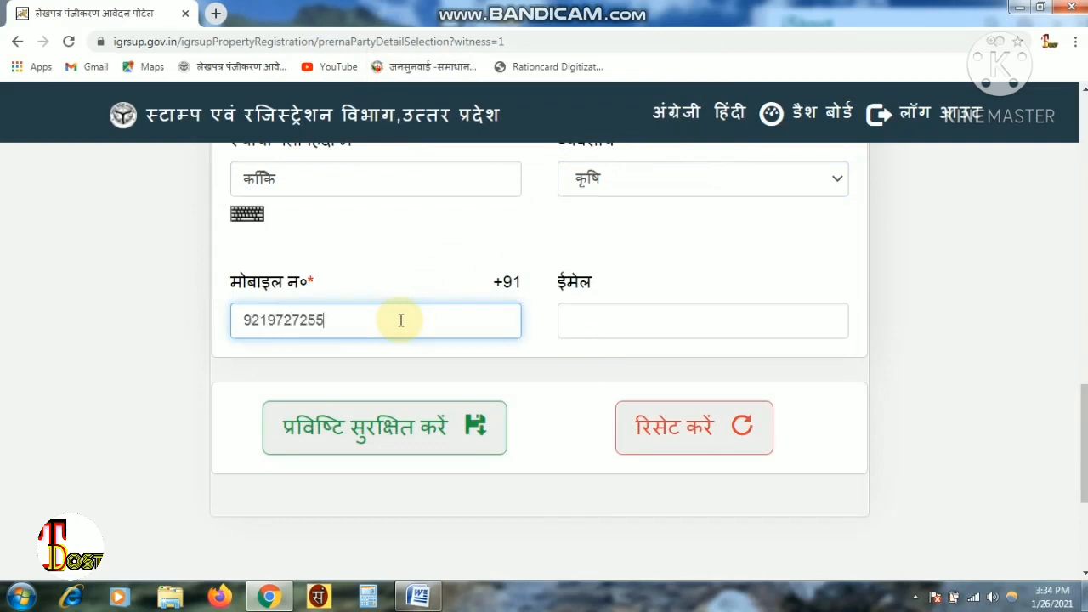
pyautogui.click(365, 421)
pyautogui.click(680, 136)
pyautogui.write('2')
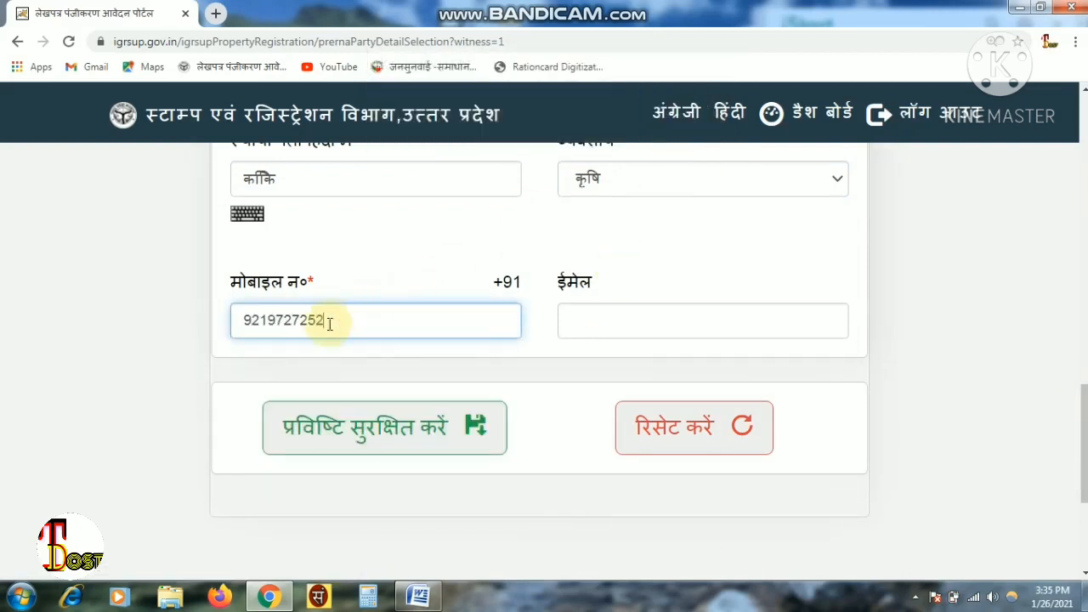
pyautogui.click(352, 426)
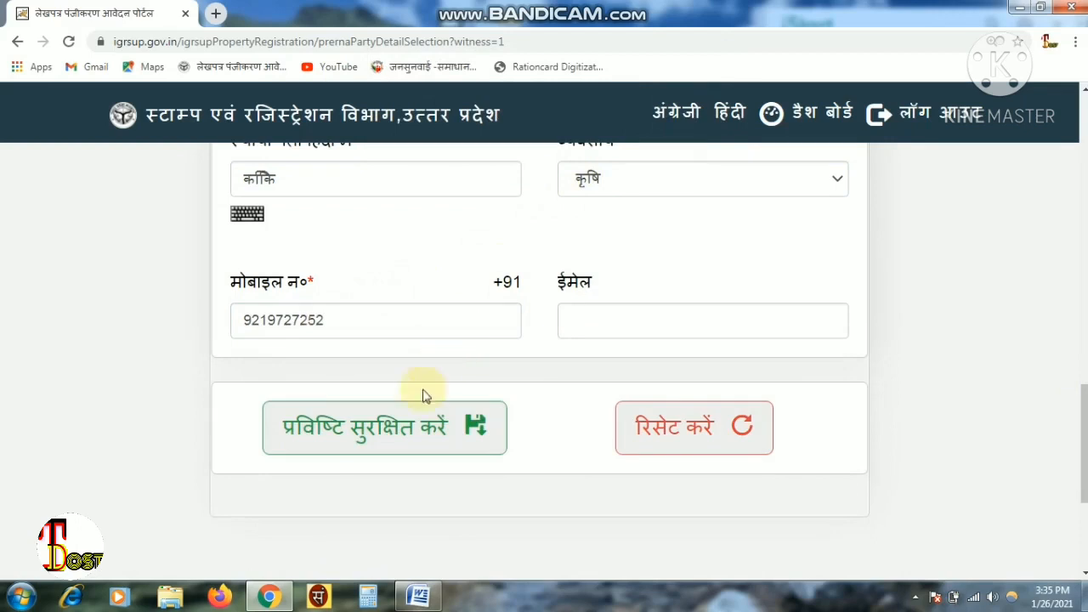
pyautogui.click(383, 446)
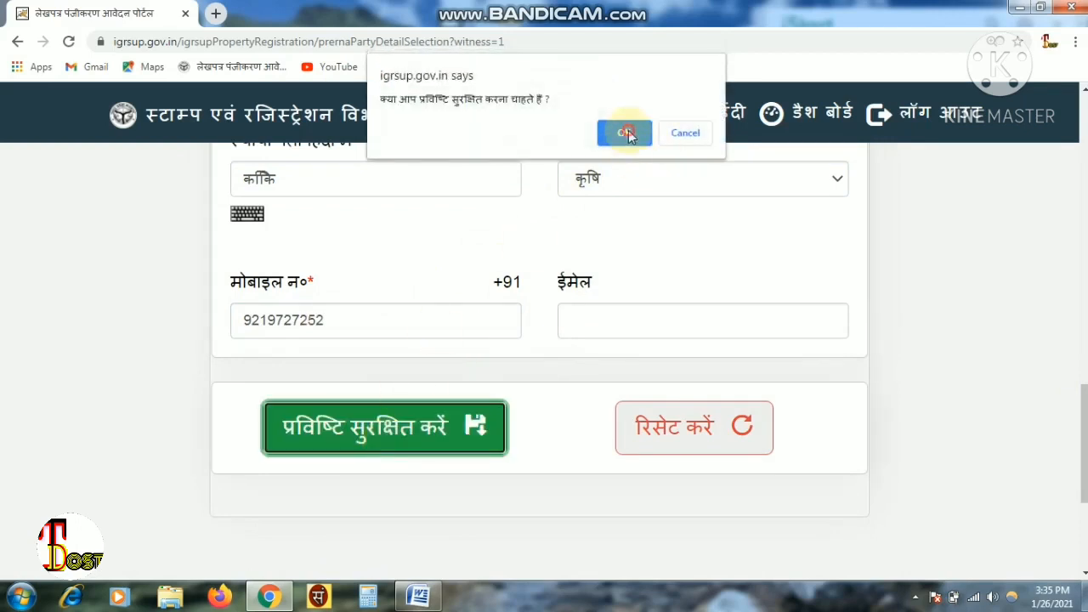
pyautogui.click(626, 134)
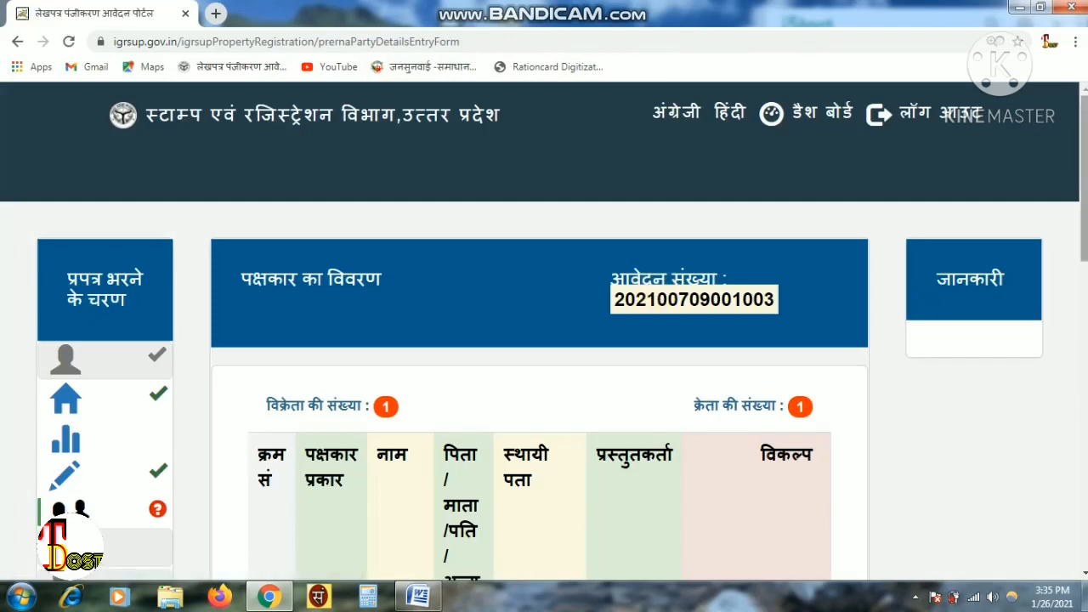
# - Add a second witness titled श्री with Hindi name, guardian पिता with name, and address
pyautogui.scroll(-8, 540, 340)
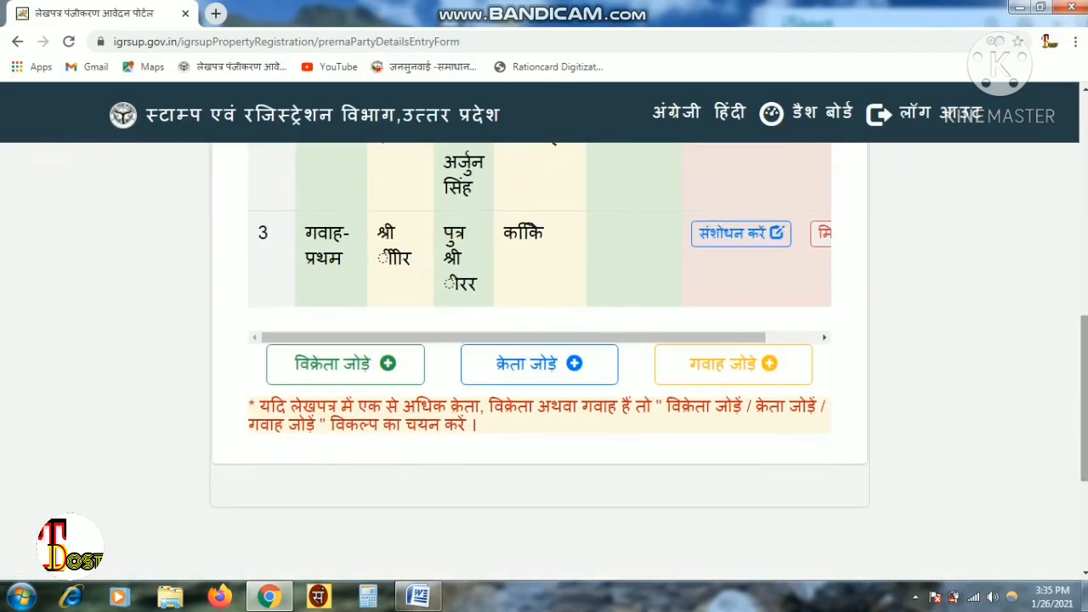
pyautogui.click(727, 381)
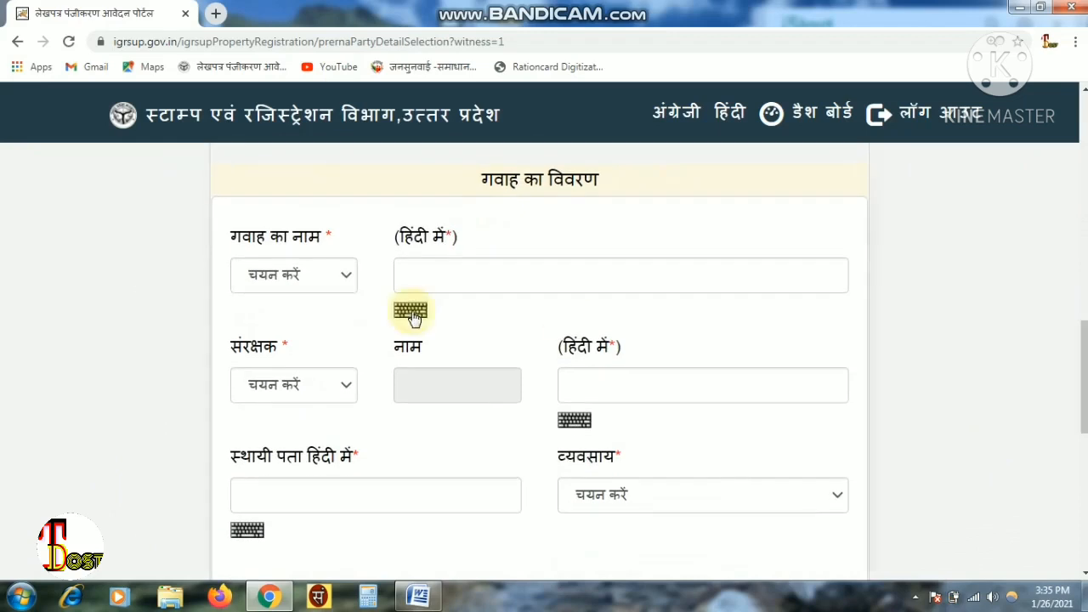
pyautogui.click(339, 275)
pyautogui.click(264, 326)
pyautogui.click(493, 264)
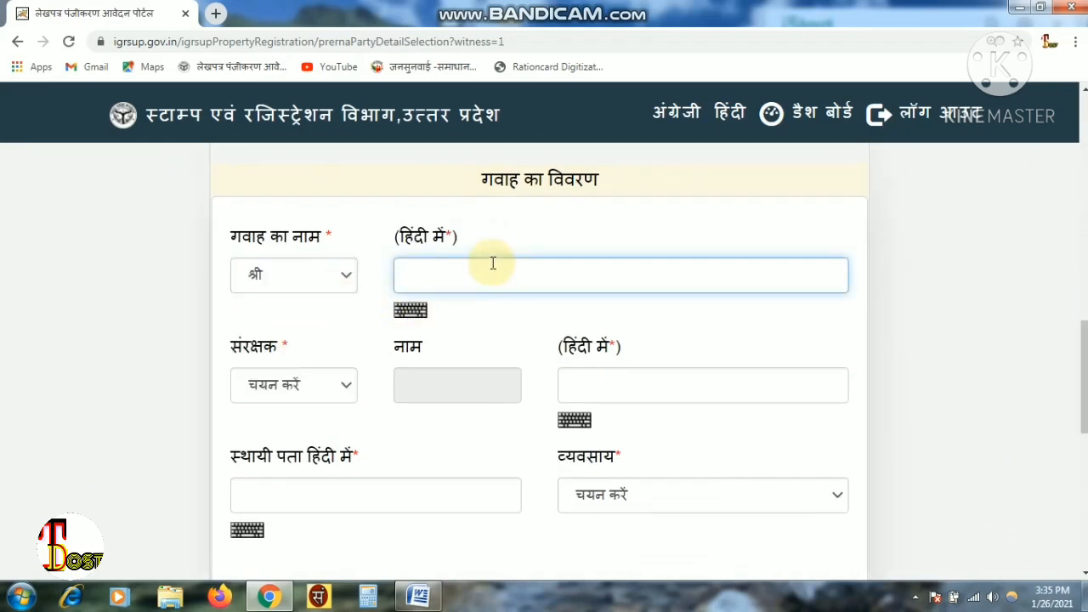
pyautogui.write('कि')
pyautogui.click(294, 385)
pyautogui.click(292, 442)
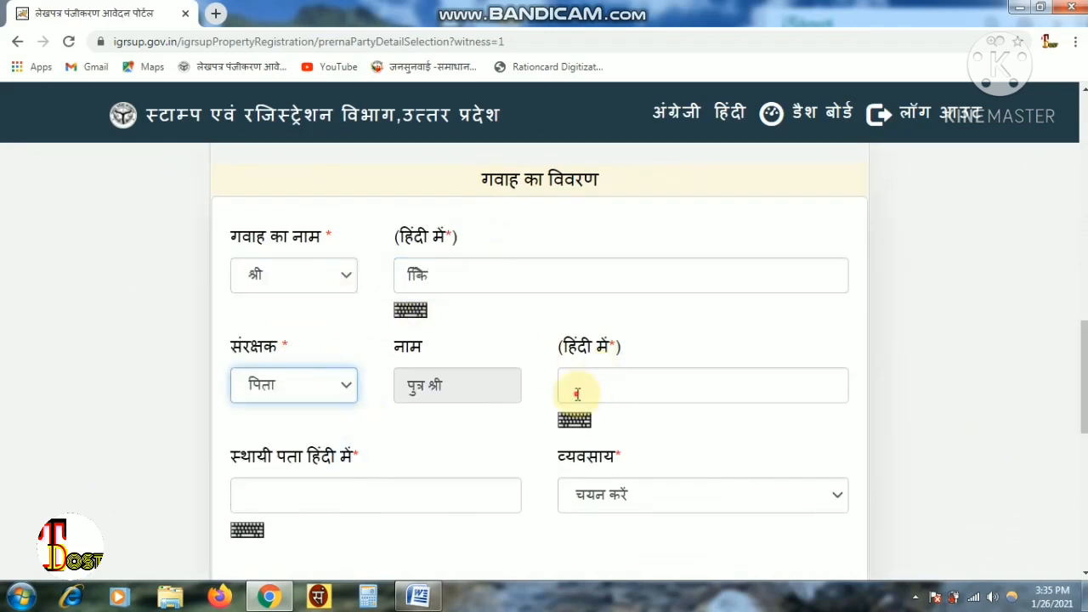
pyautogui.click(576, 393)
pyautogui.write('कि')
pyautogui.click(428, 496)
pyautogui.write('किकि')
# - Set the second witness's occupation to नौकरी, enter the mobile number, and save the witness
pyautogui.scroll(-3, 517, 477)
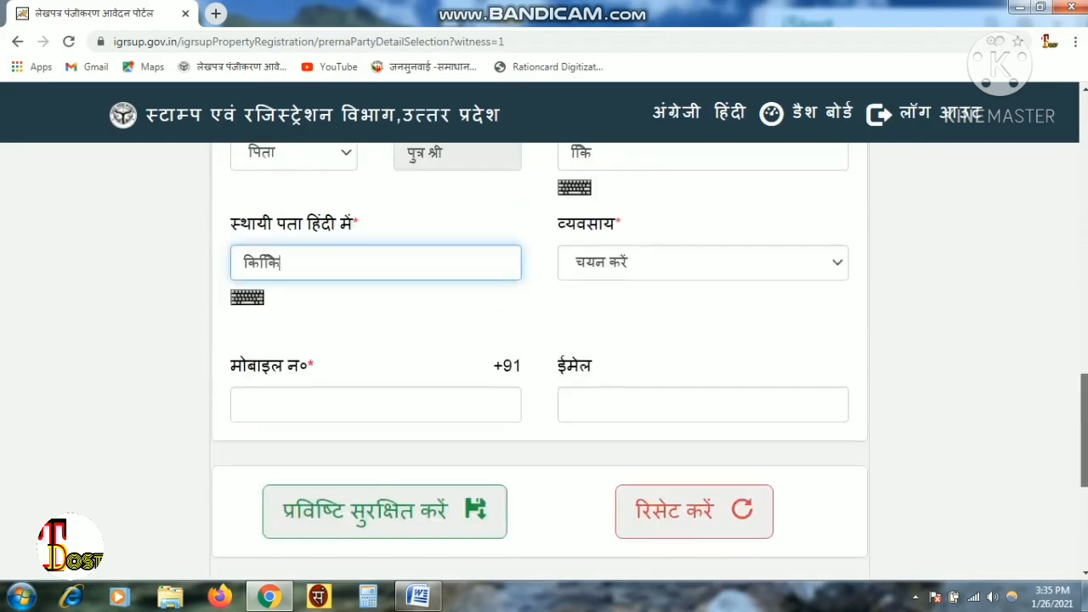
pyautogui.click(702, 262)
pyautogui.click(613, 369)
pyautogui.click(387, 406)
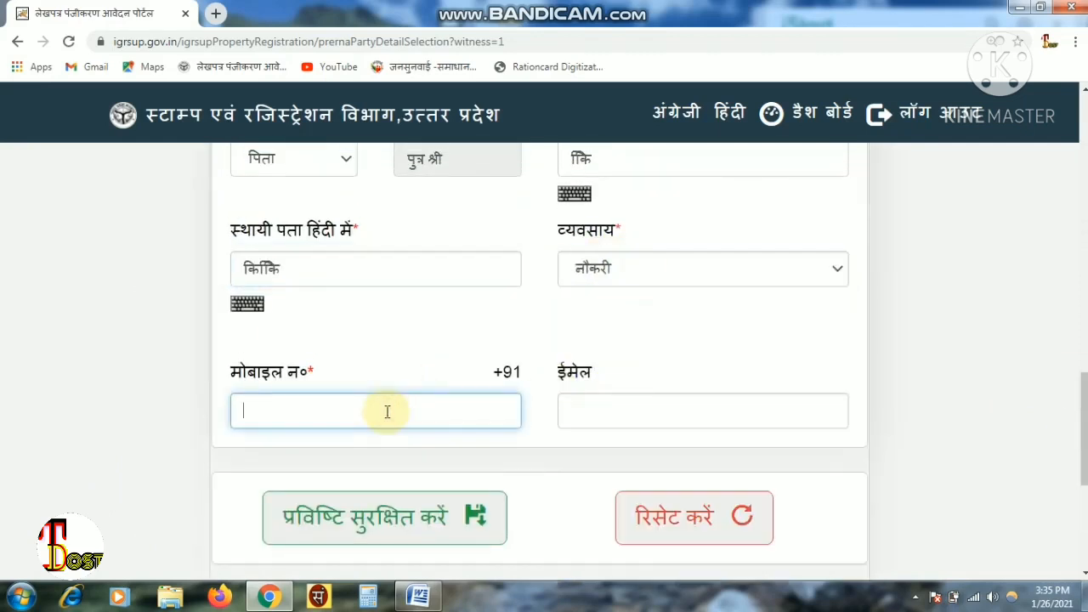
pyautogui.click(354, 515)
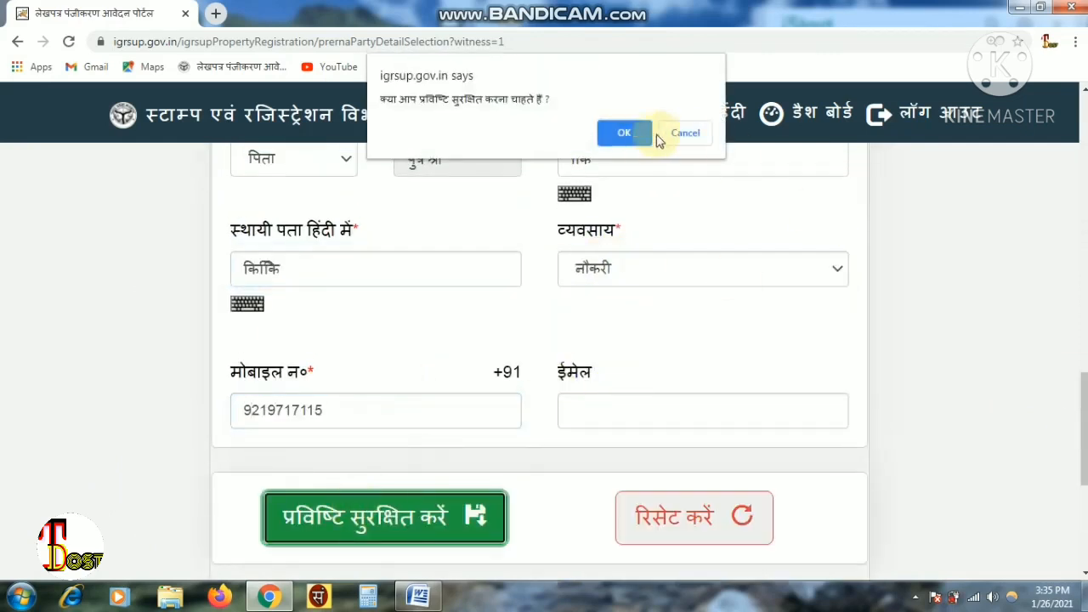
pyautogui.click(628, 135)
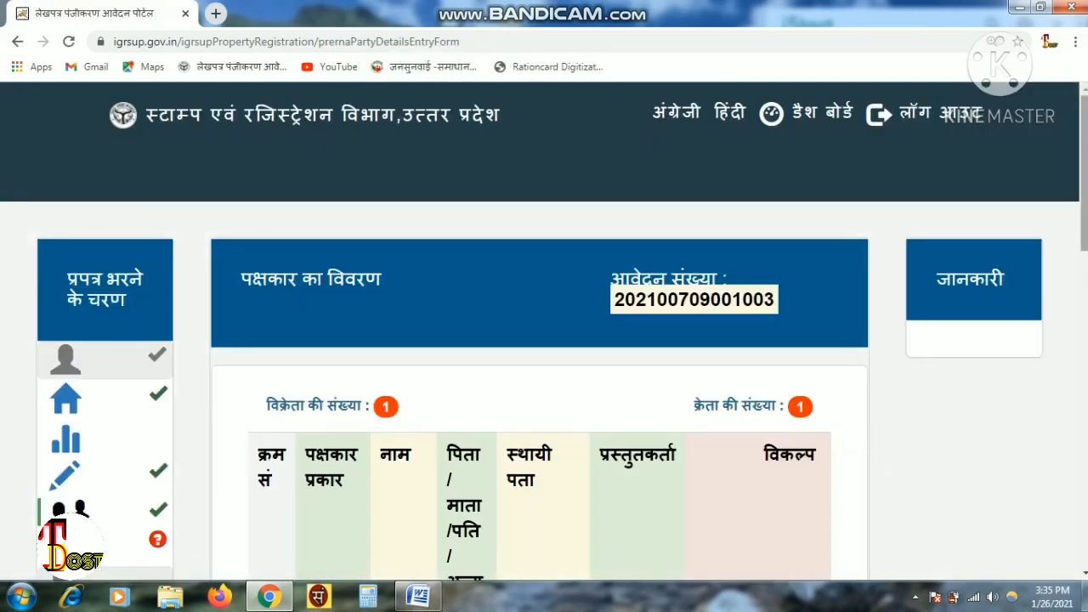
# - Check the four party rows (seller, buyer, two witnesses) and open the पूर्वावलोकन page
pyautogui.scroll(-6, 544, 340)
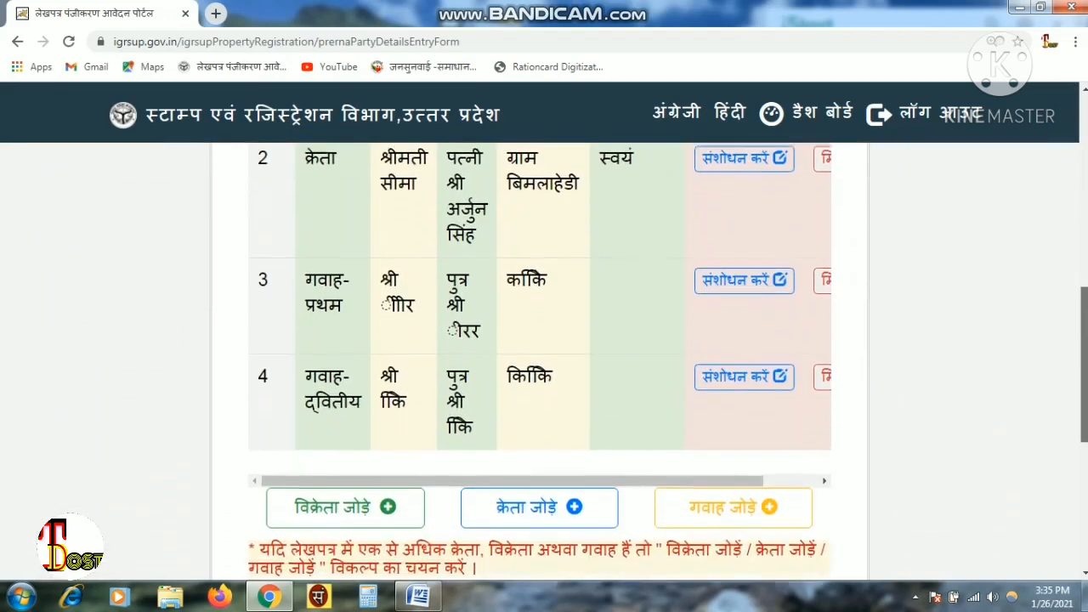
pyautogui.scroll(3, 544, 357)
pyautogui.scroll(-1, 544, 357)
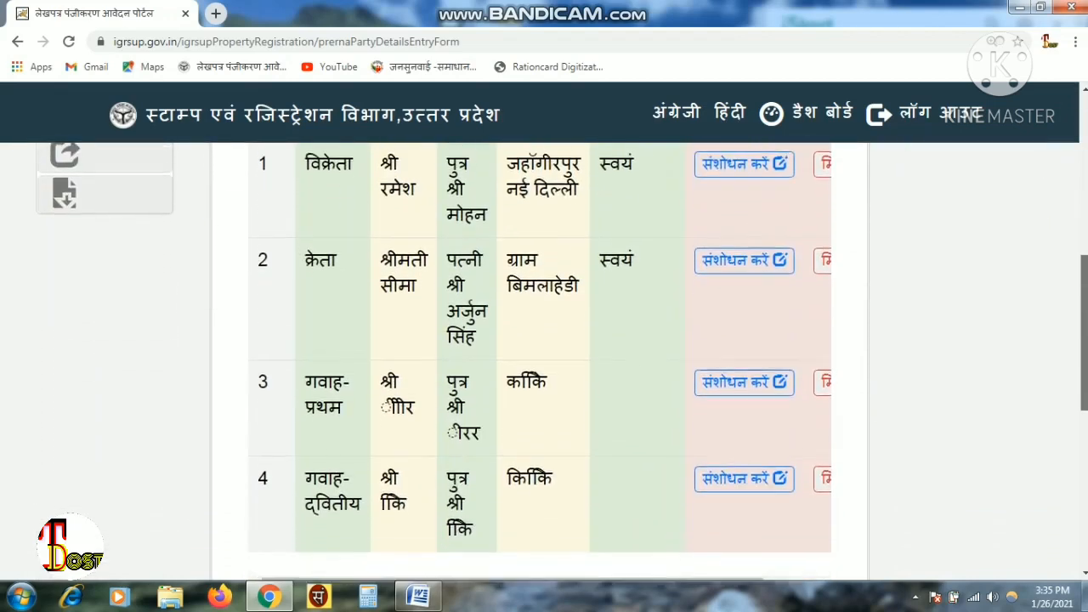
pyautogui.moveTo(1084, 332); pyautogui.dragTo(1084, 247)
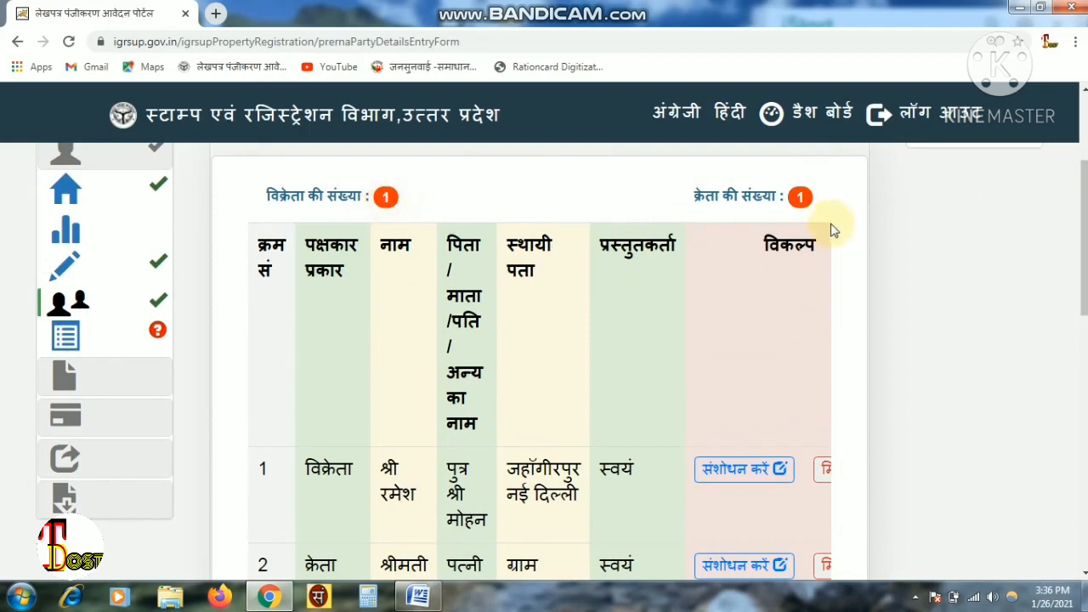
pyautogui.click(83, 347)
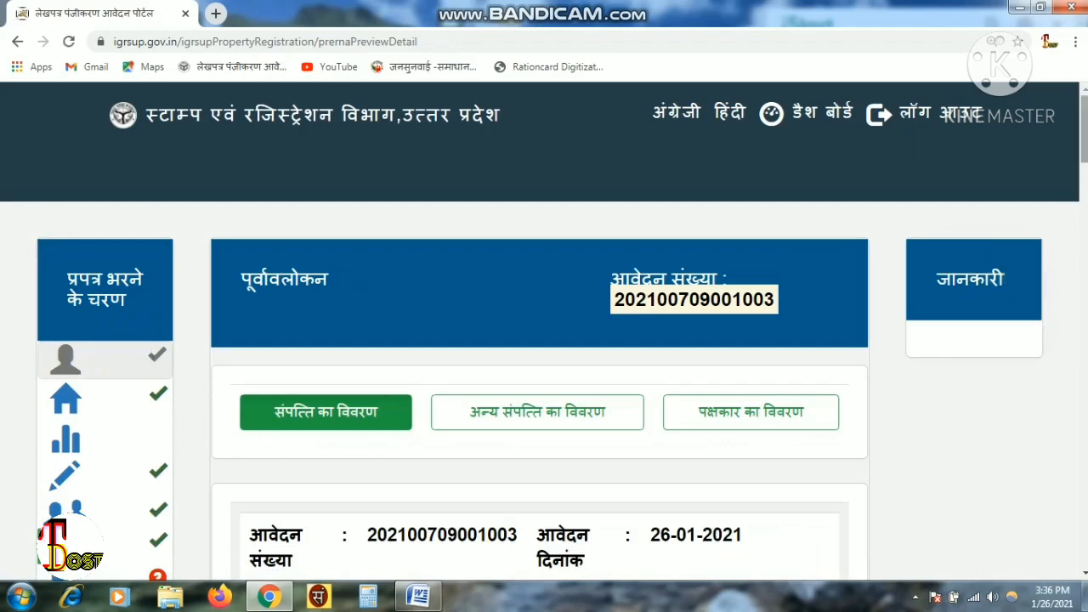
# - Review the preview's valuation, stamp duty, party and property details, then go to deed creation
pyautogui.scroll(-12, 540, 357)
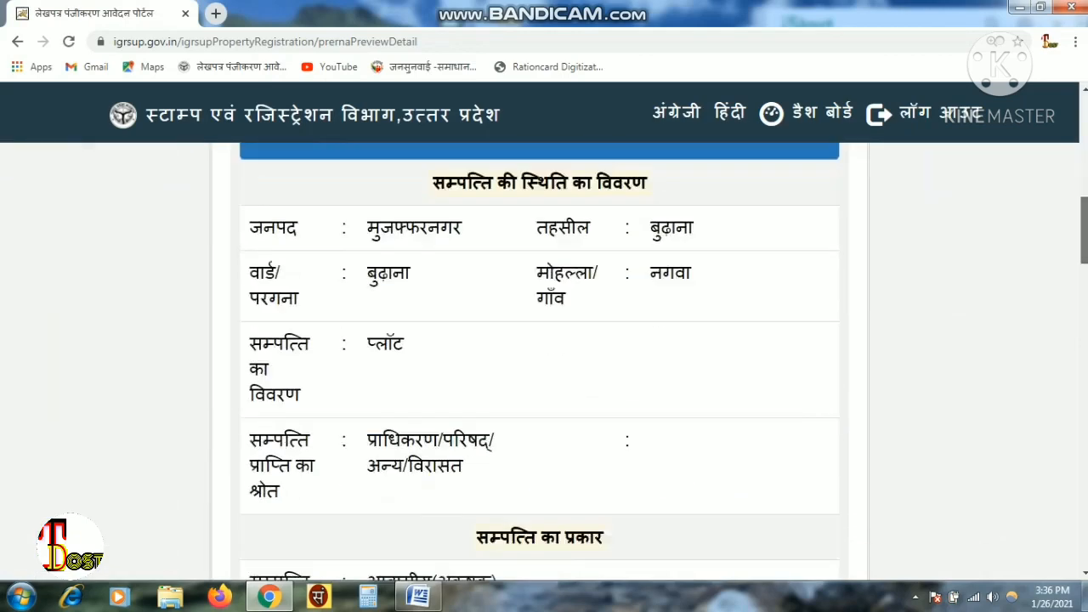
pyautogui.scroll(-9, 540, 366)
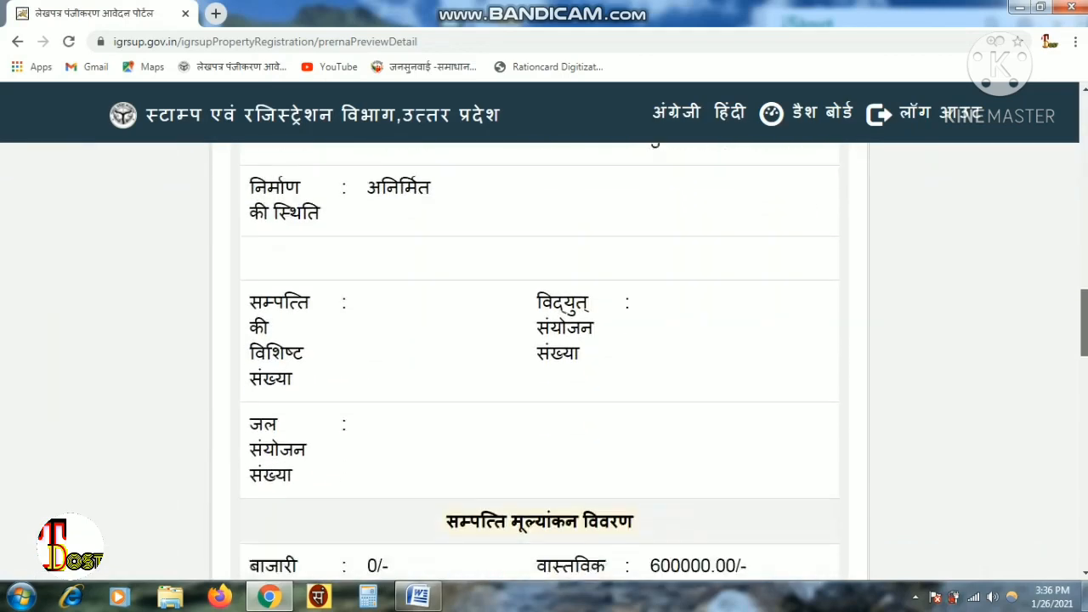
pyautogui.scroll(-10, 540, 357)
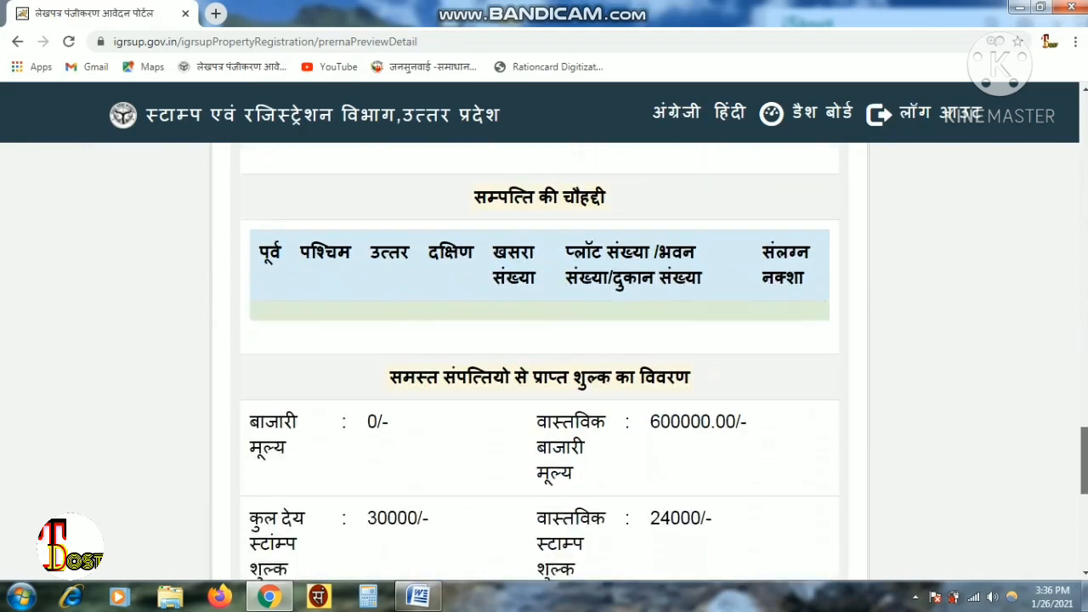
pyautogui.moveTo(1085, 495); pyautogui.dragTo(1064, 161)
pyautogui.click(741, 298)
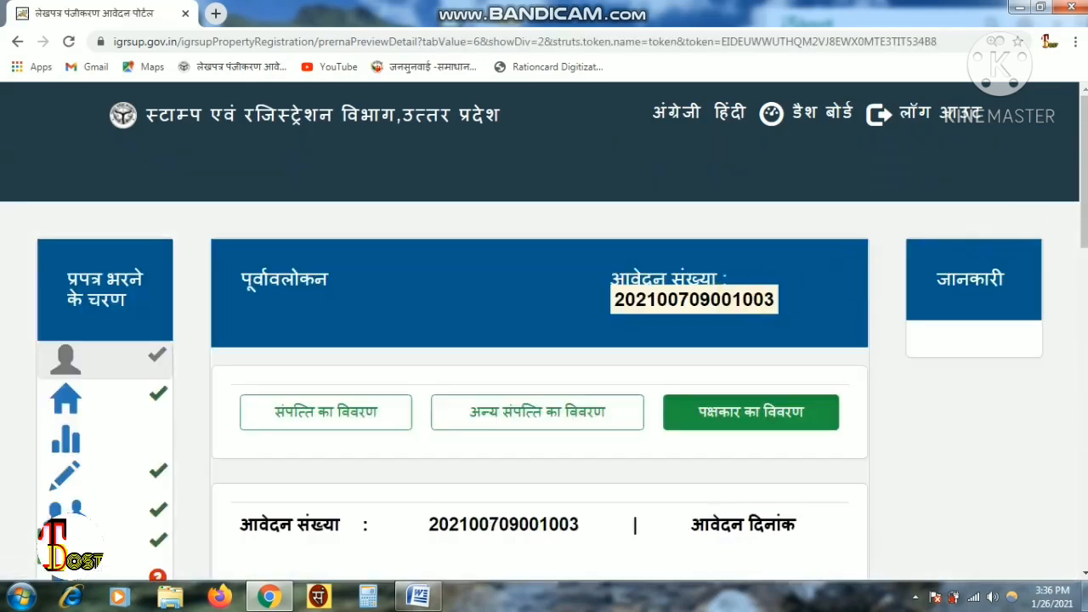
pyautogui.moveTo(1084, 170); pyautogui.dragTo(1085, 244)
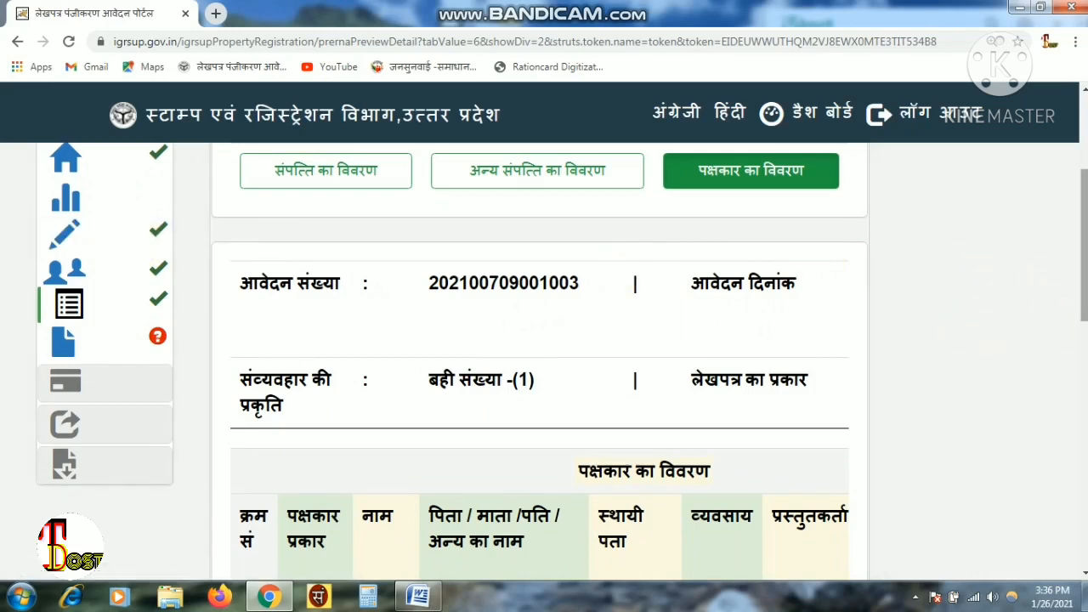
pyautogui.moveTo(1084, 285); pyautogui.dragTo(1085, 263)
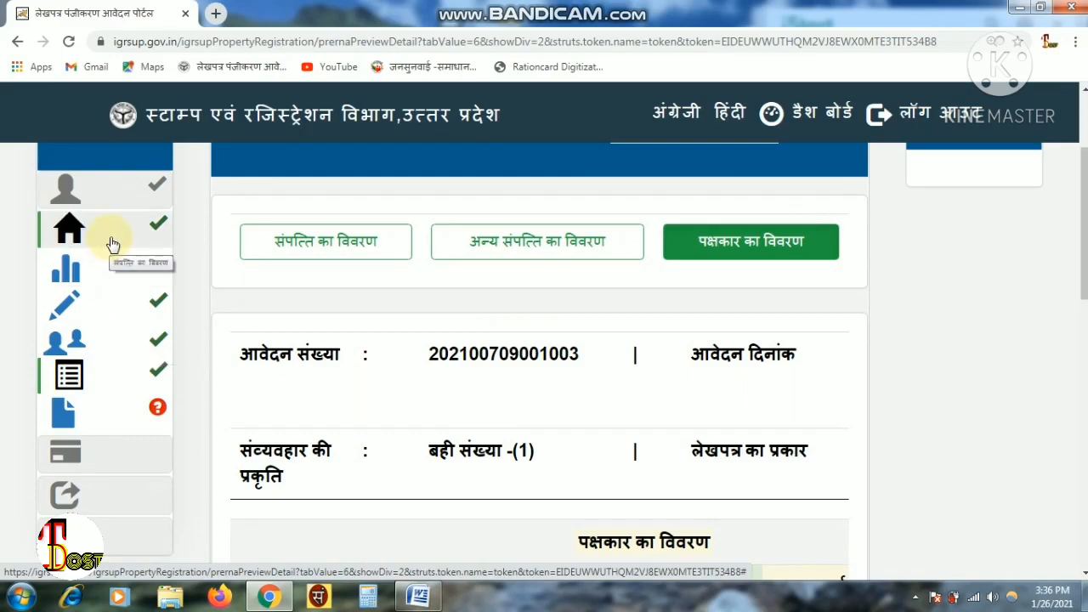
pyautogui.click(268, 243)
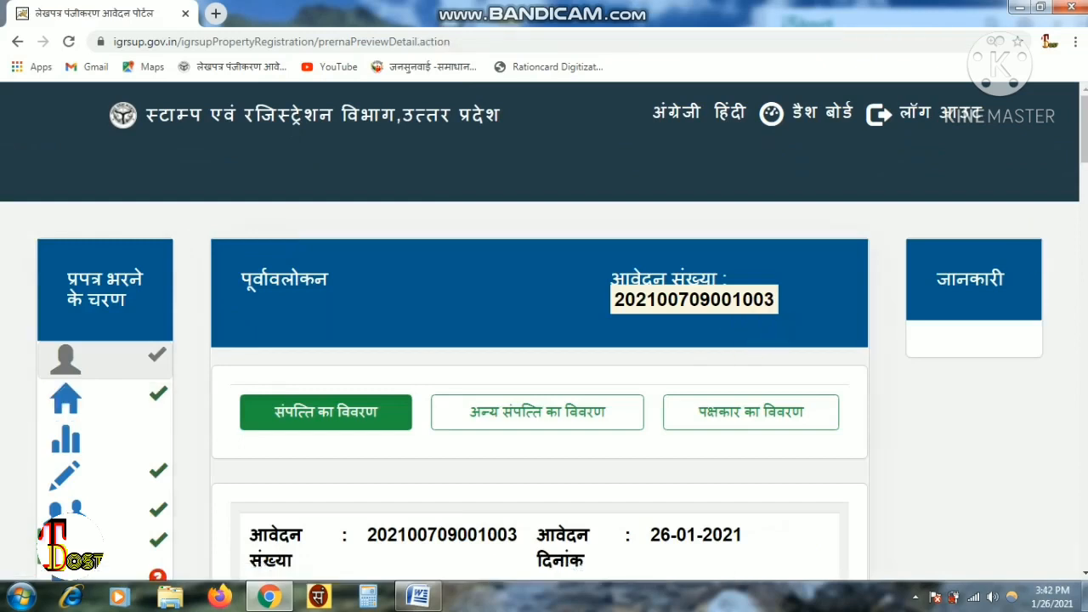
pyautogui.scroll(-3, 357, 260)
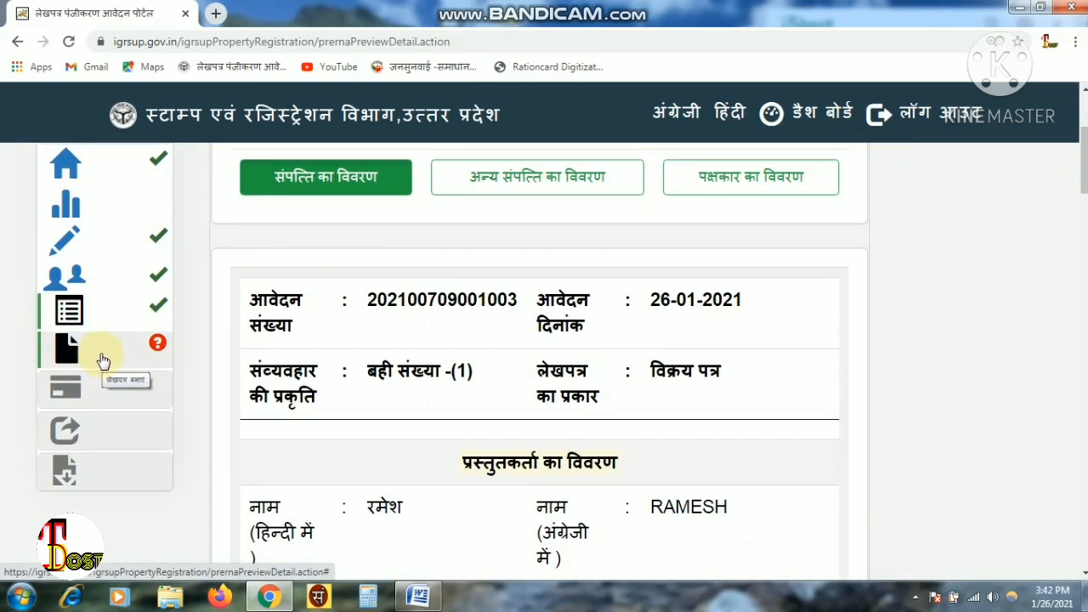
pyautogui.click(134, 348)
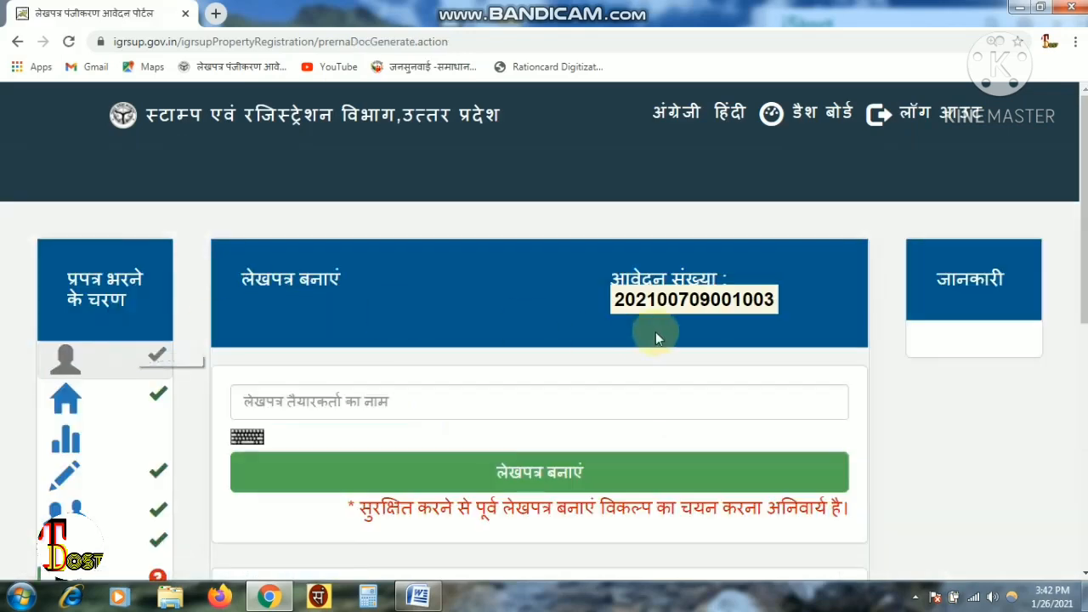
# - Generate the deed to view its five-section page list, then return to the deed-creation page
pyautogui.moveTo(1084, 236); pyautogui.dragTo(1085, 294)
pyautogui.click(434, 285)
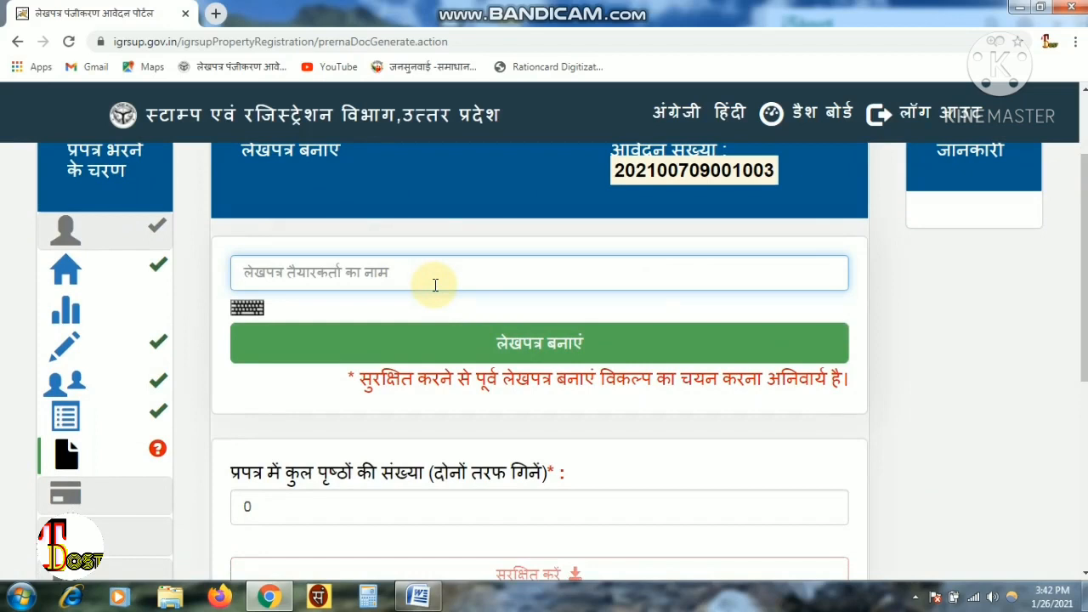
pyautogui.click(481, 361)
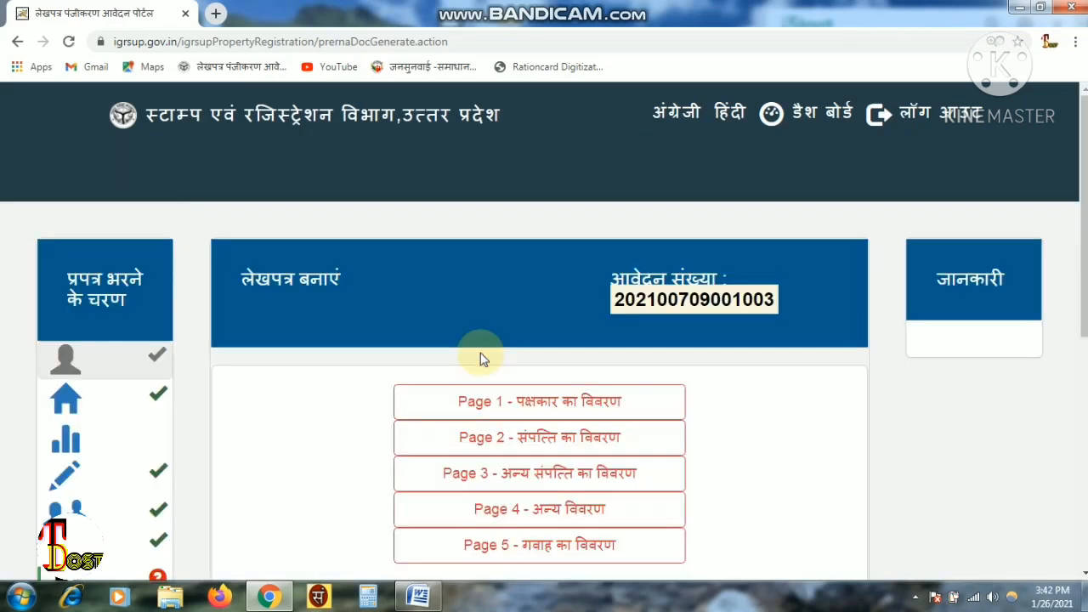
pyautogui.moveTo(1085, 247); pyautogui.dragTo(1086, 330)
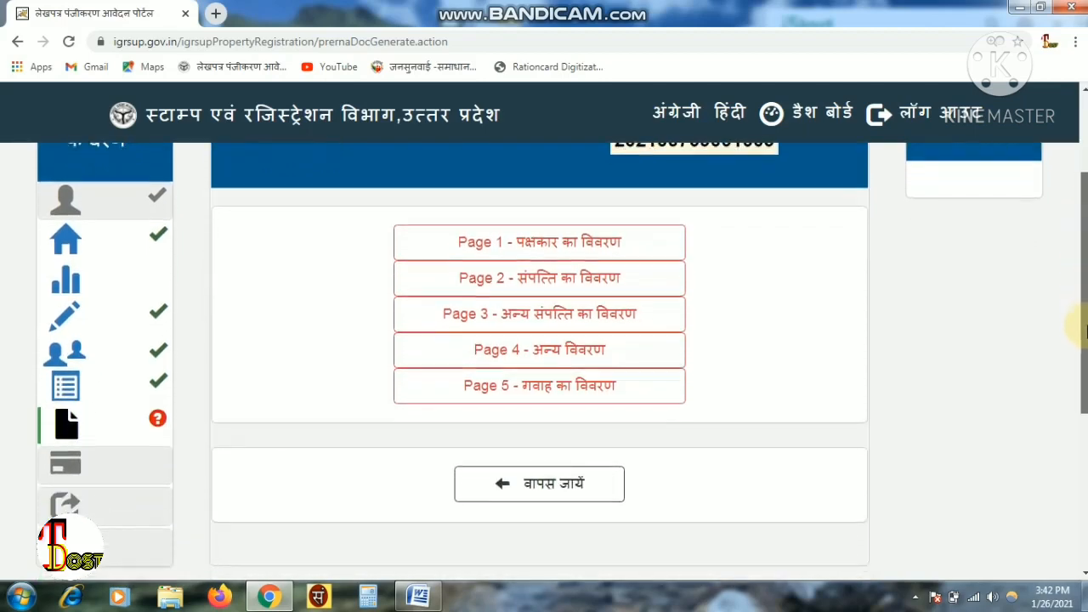
pyautogui.click(510, 483)
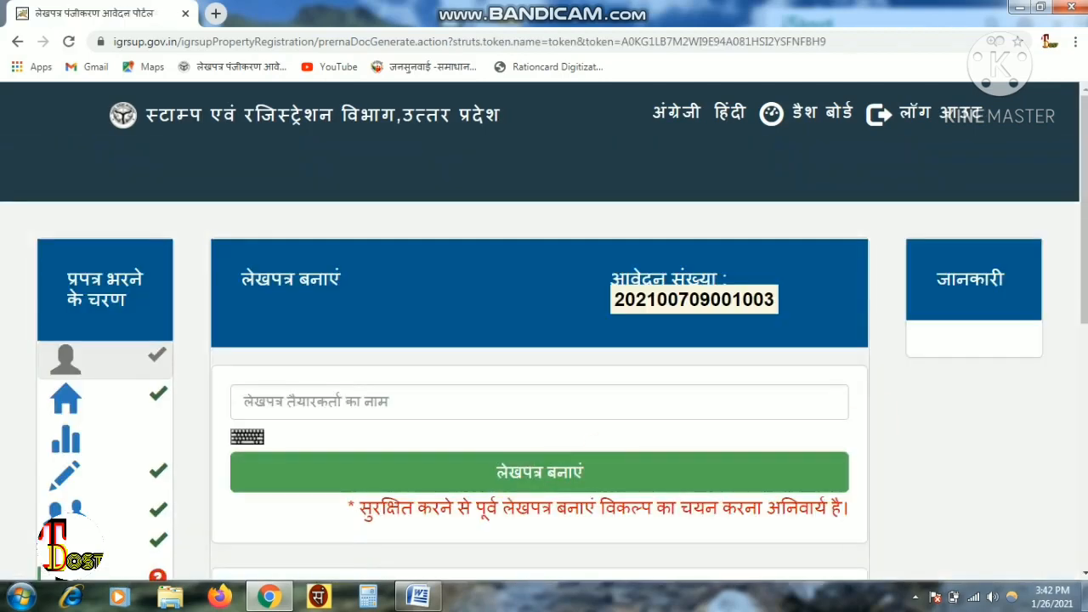
# - Save 16 as the deed's total page count and confirm with OK
pyautogui.moveTo(1085, 293); pyautogui.dragTo(1085, 392)
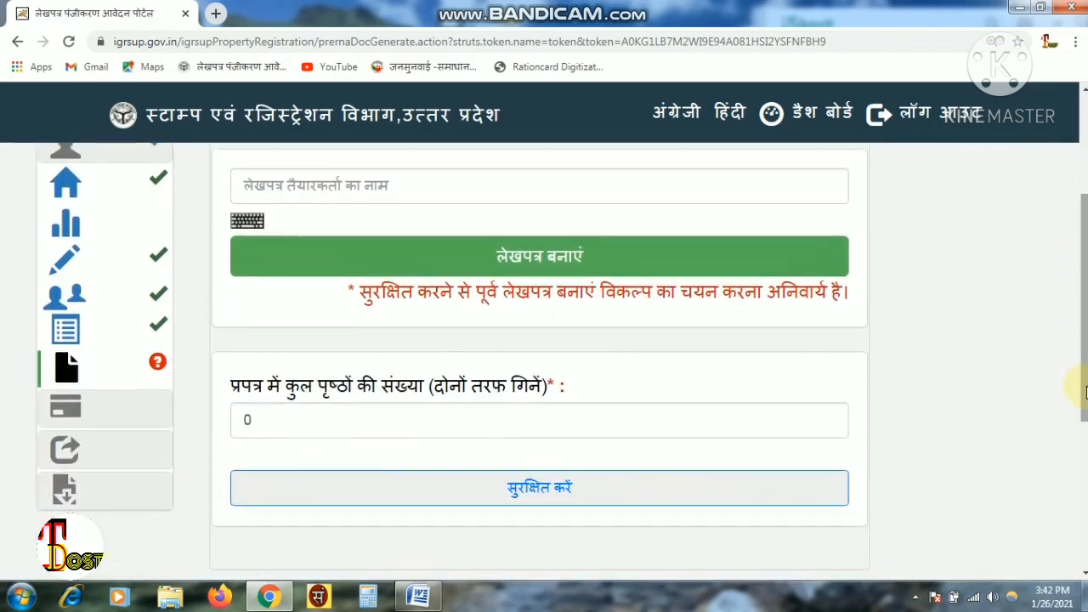
pyautogui.click(284, 424)
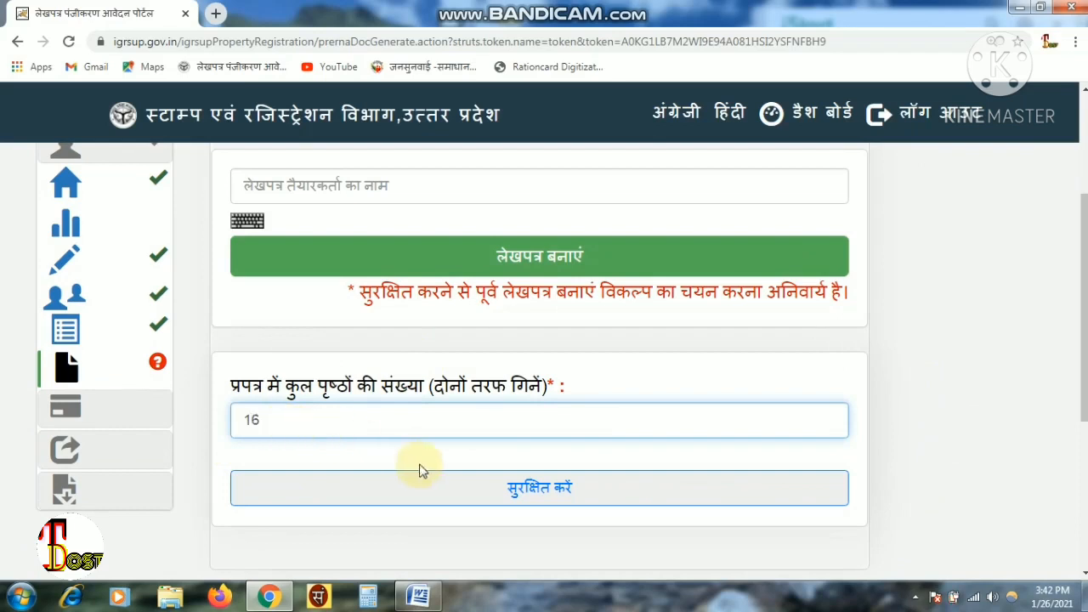
pyautogui.click(464, 497)
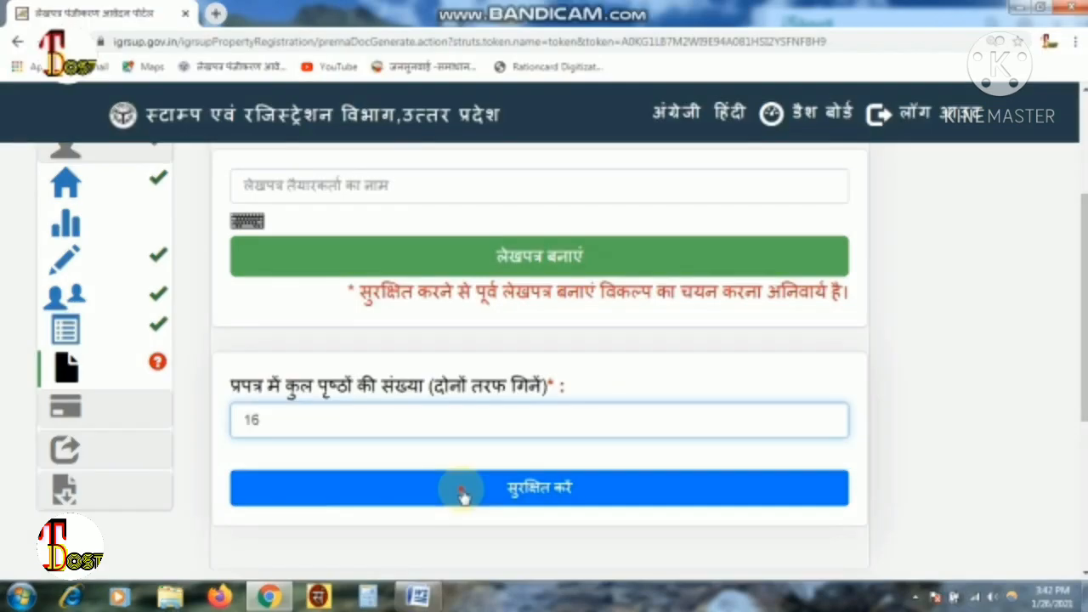
pyautogui.click(463, 498)
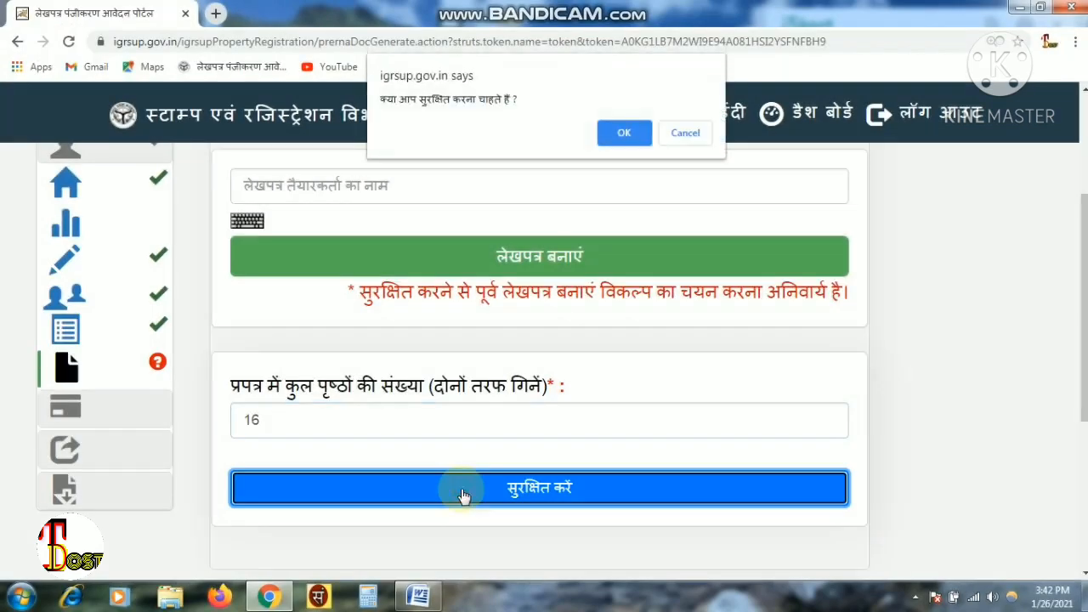
pyautogui.click(609, 152)
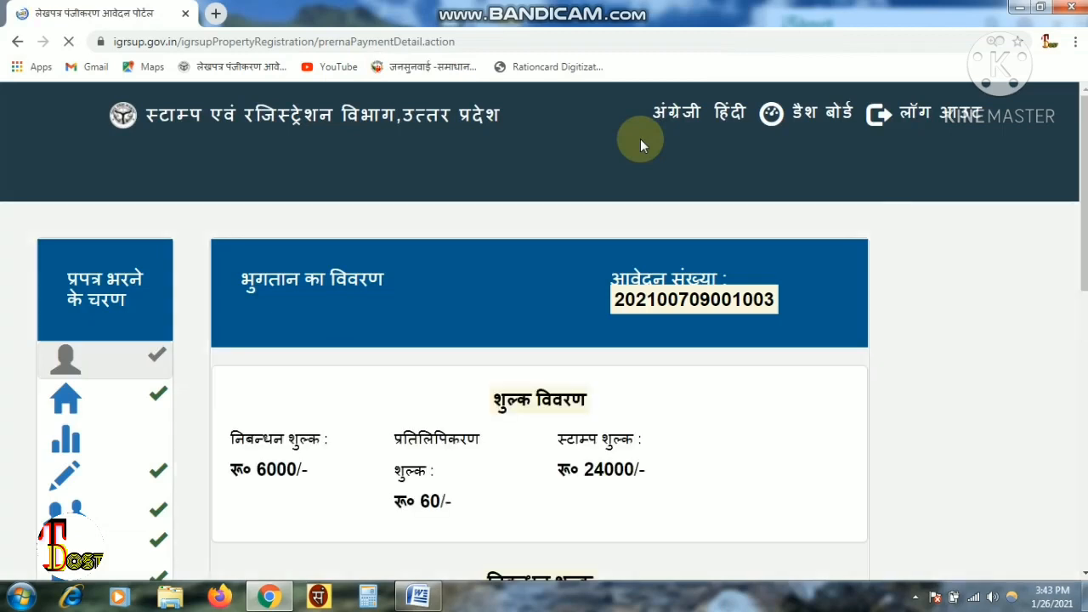
pyautogui.moveTo(1085, 128); pyautogui.dragTo(1084, 229)
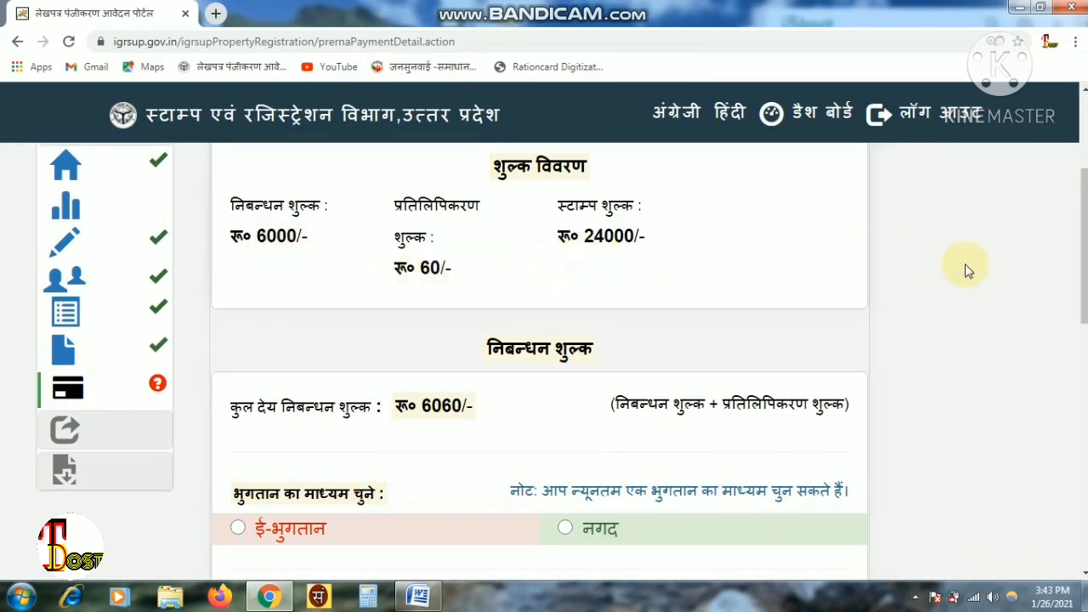
pyautogui.scroll(-3, 945, 320)
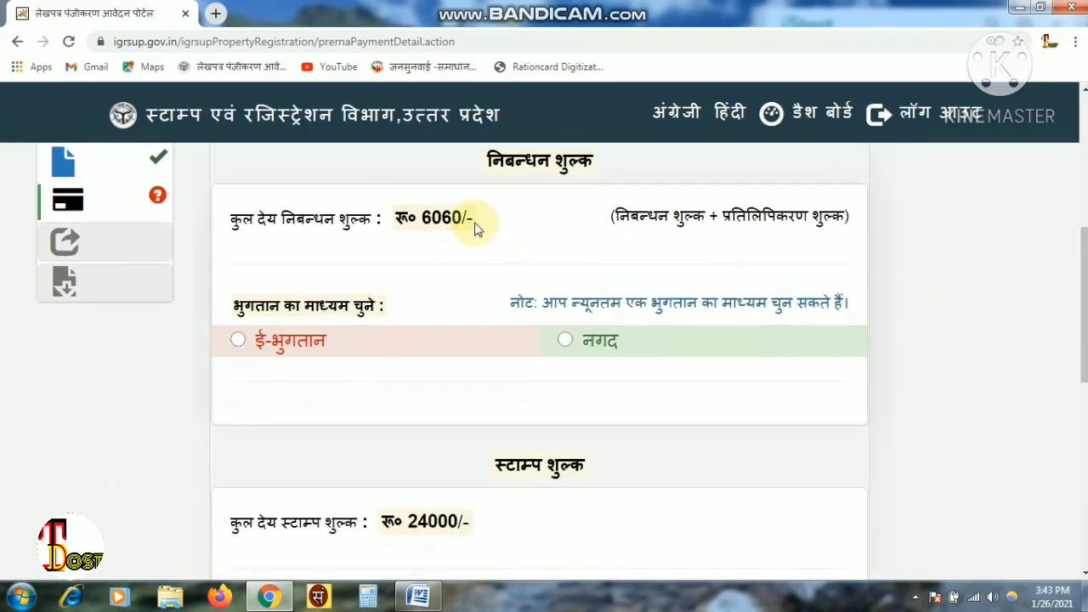
pyautogui.moveTo(467, 220); pyautogui.dragTo(421, 218)
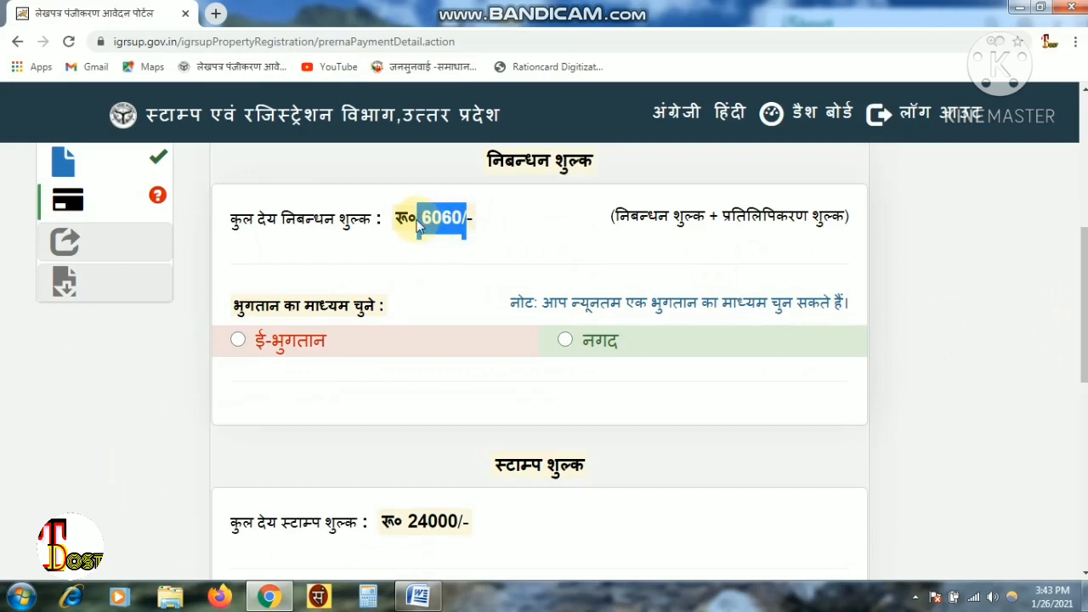
pyautogui.click(520, 270)
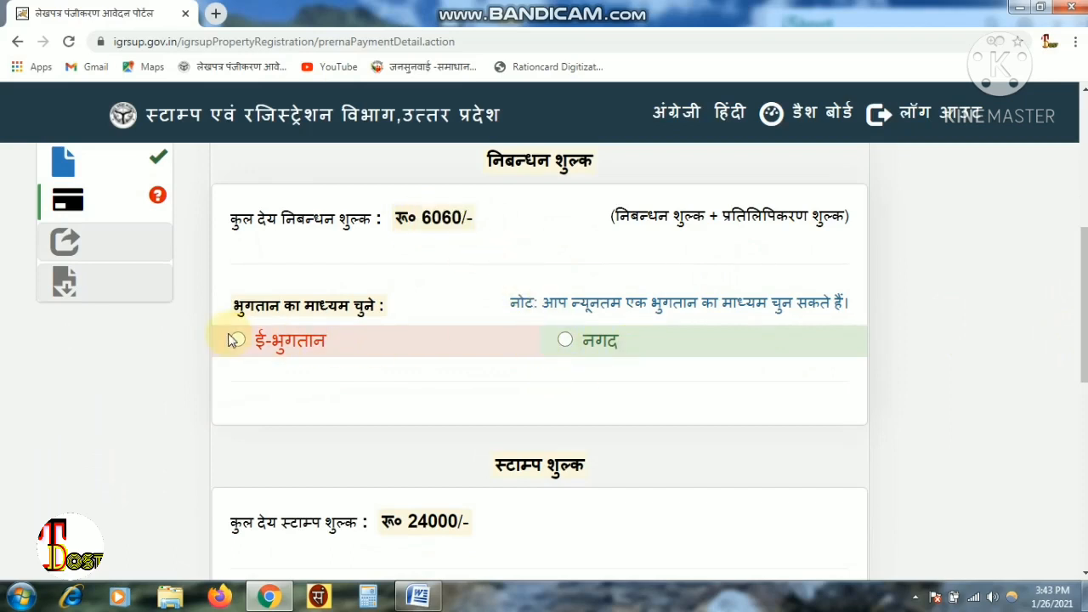
# - Record the ₹6060 registration fee as a नगद (cash) payment and confirm the save
pyautogui.click(560, 343)
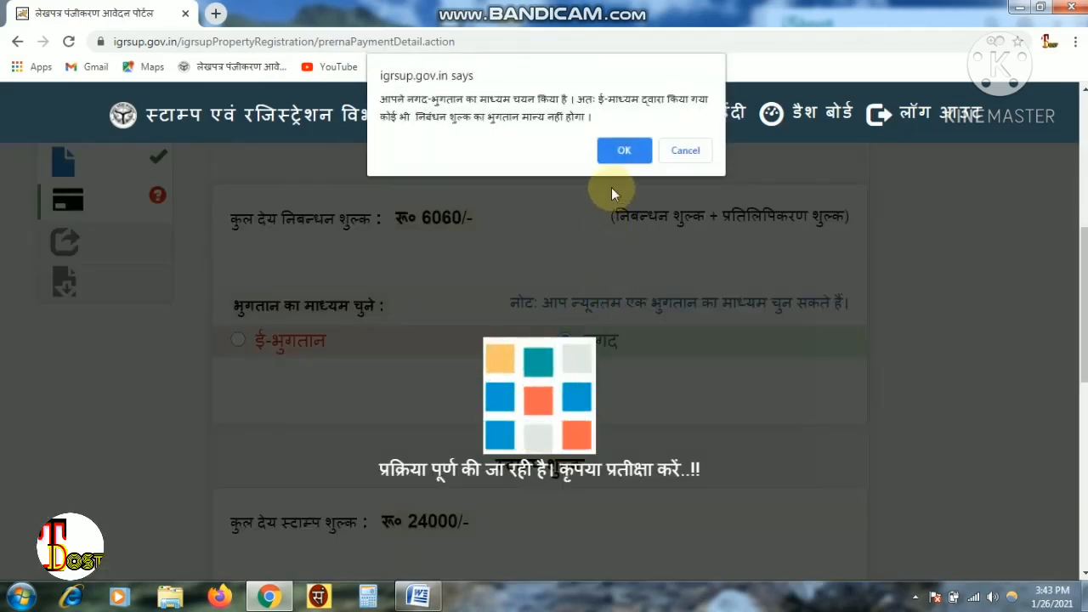
pyautogui.click(626, 151)
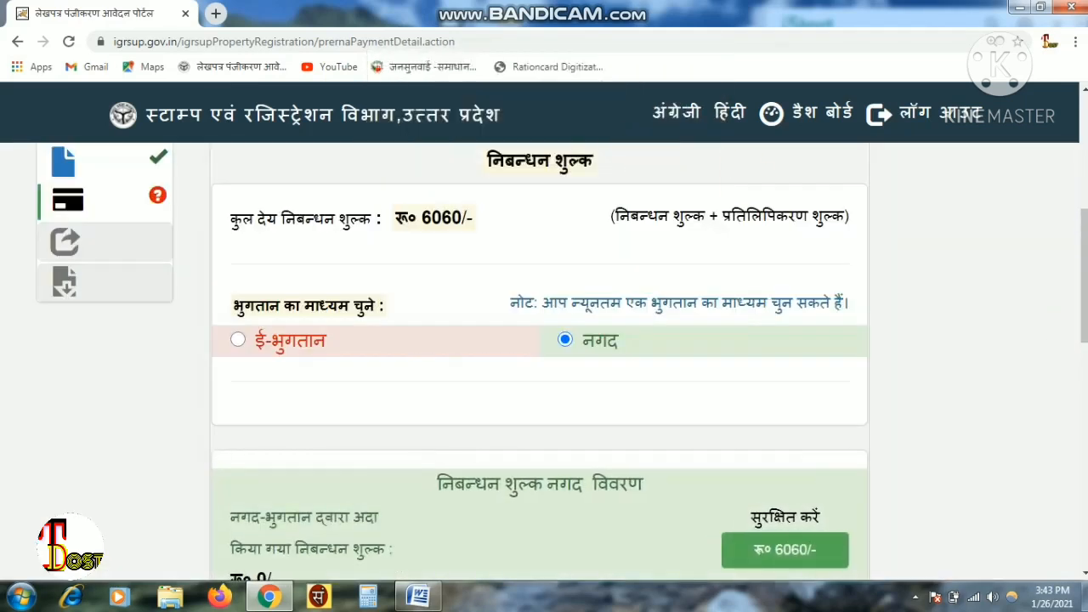
pyautogui.moveTo(1085, 331); pyautogui.dragTo(1072, 360)
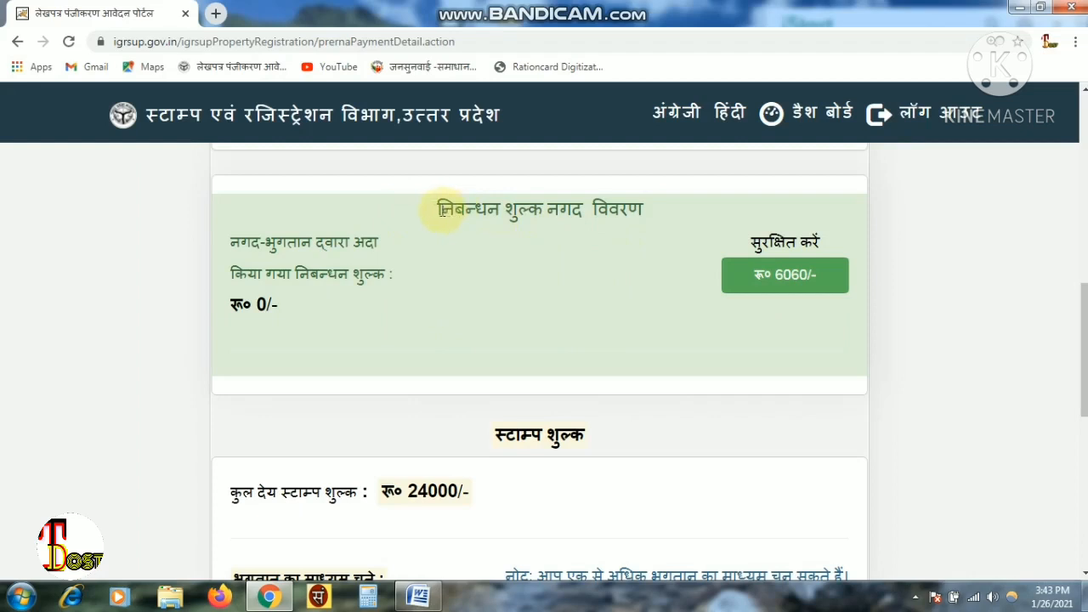
pyautogui.moveTo(439, 208); pyautogui.dragTo(648, 244)
pyautogui.click(688, 267)
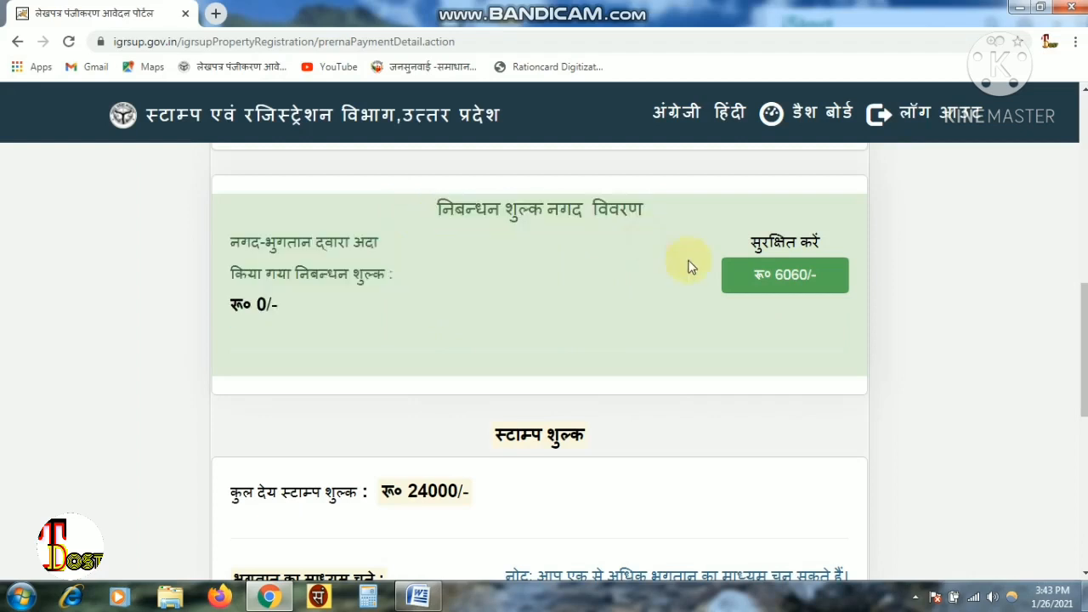
pyautogui.click(777, 292)
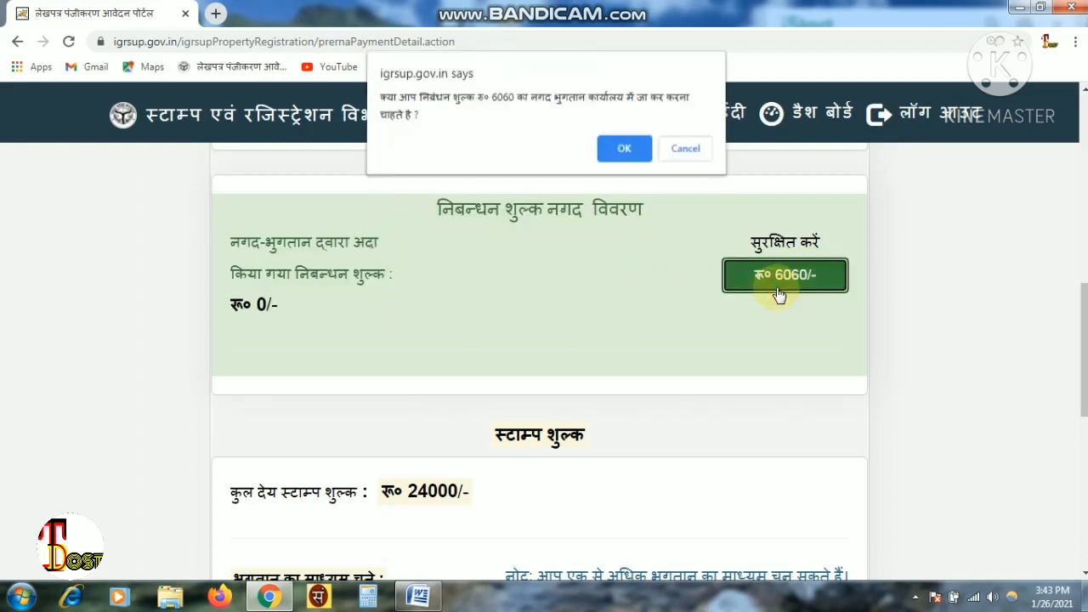
pyautogui.click(626, 146)
pyautogui.click(626, 133)
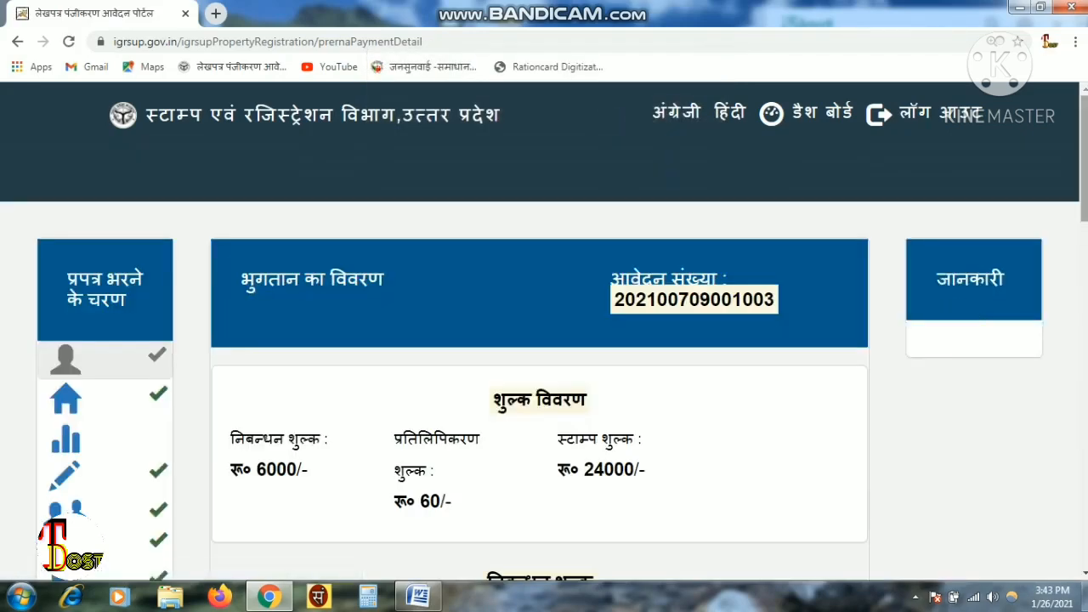
# - Scroll to the stamp fee section and highlight its ₹24000 stamp duty amount
pyautogui.scroll(-7, 986, 326)
pyautogui.scroll(-4, 558, 267)
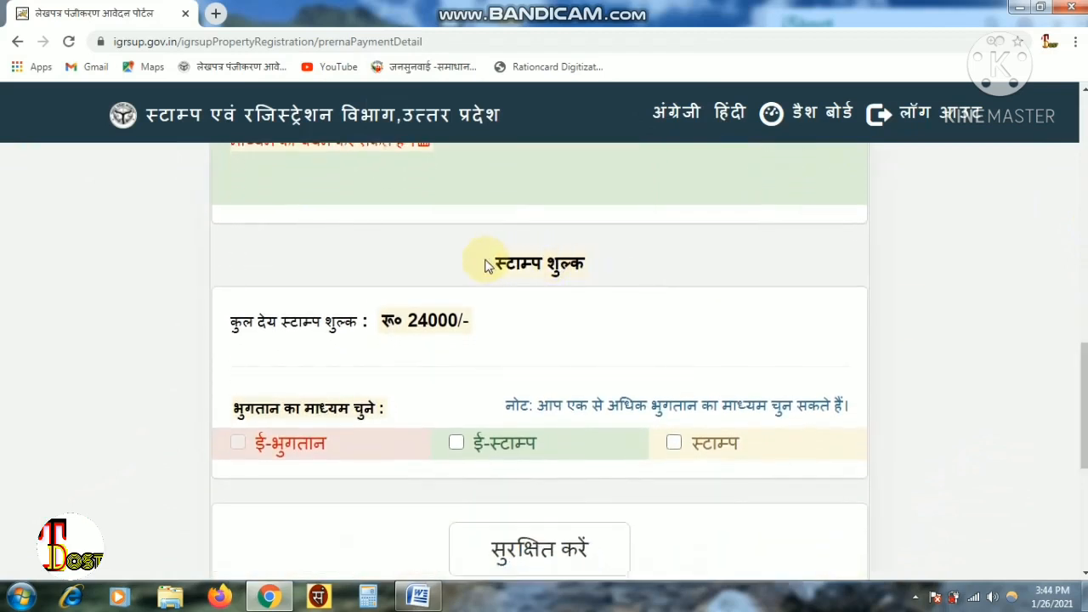
pyautogui.moveTo(493, 256); pyautogui.dragTo(618, 277)
pyautogui.click(619, 279)
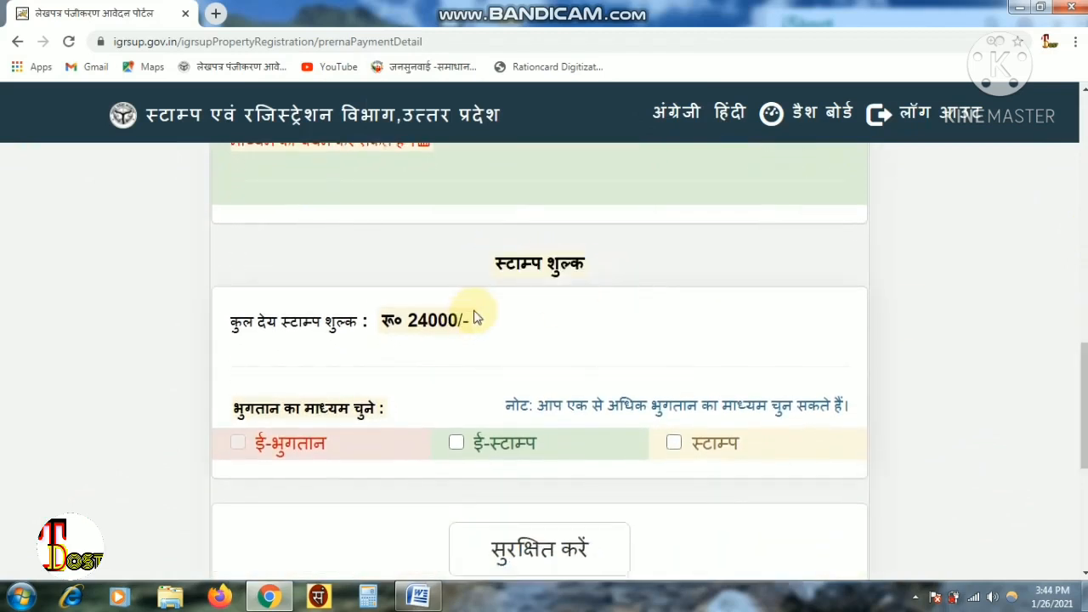
pyautogui.moveTo(470, 307); pyautogui.dragTo(393, 326)
pyautogui.click(537, 323)
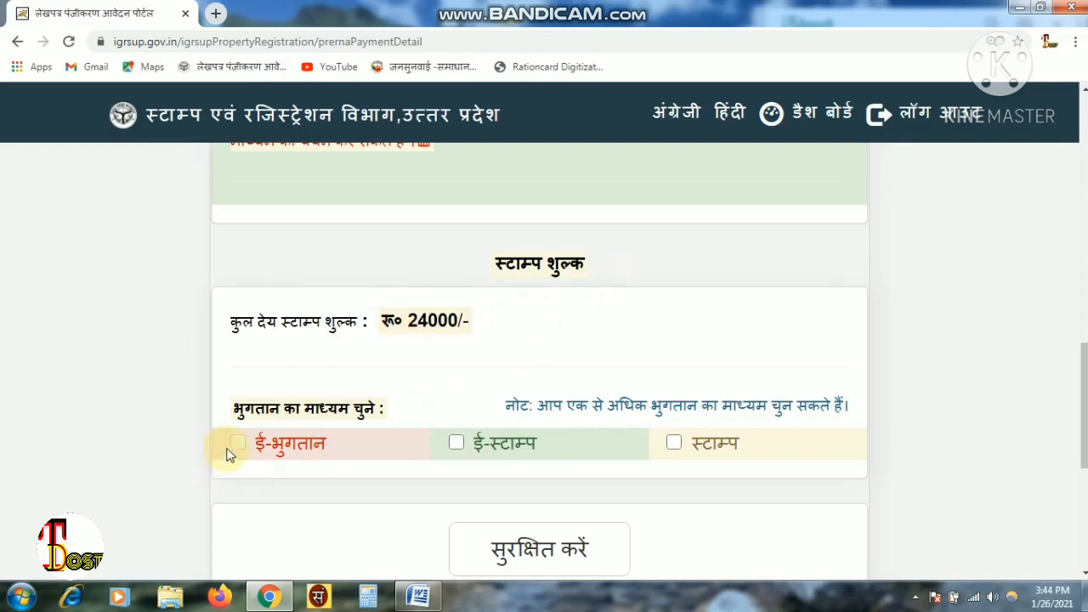
# - Select ई-स्टाम्प as the payment mode for the ₹24000 stamp duty and start paying it
pyautogui.click(457, 443)
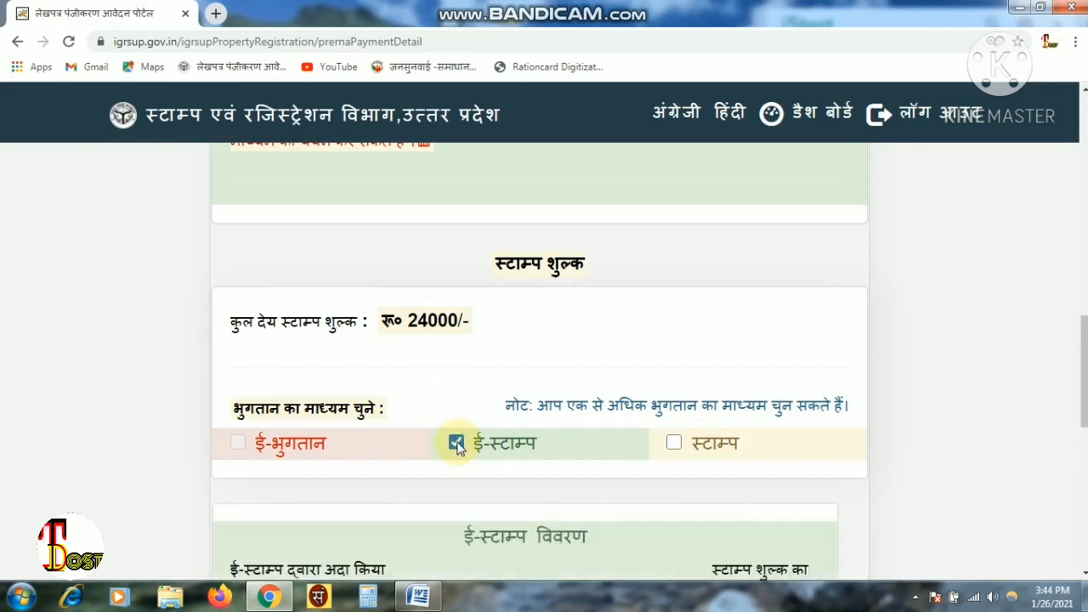
pyautogui.click(457, 443)
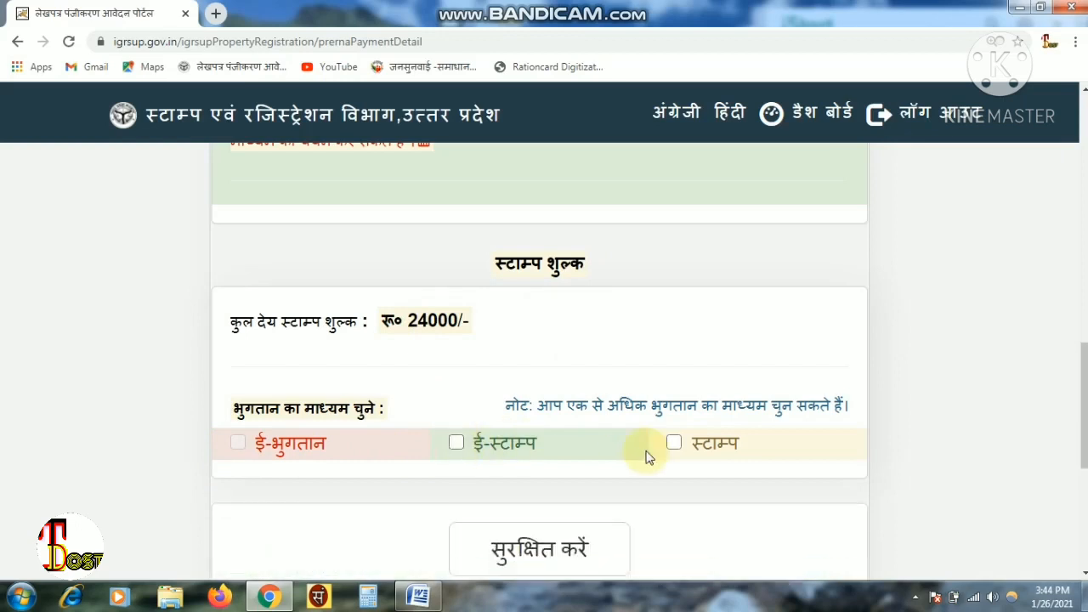
pyautogui.click(674, 444)
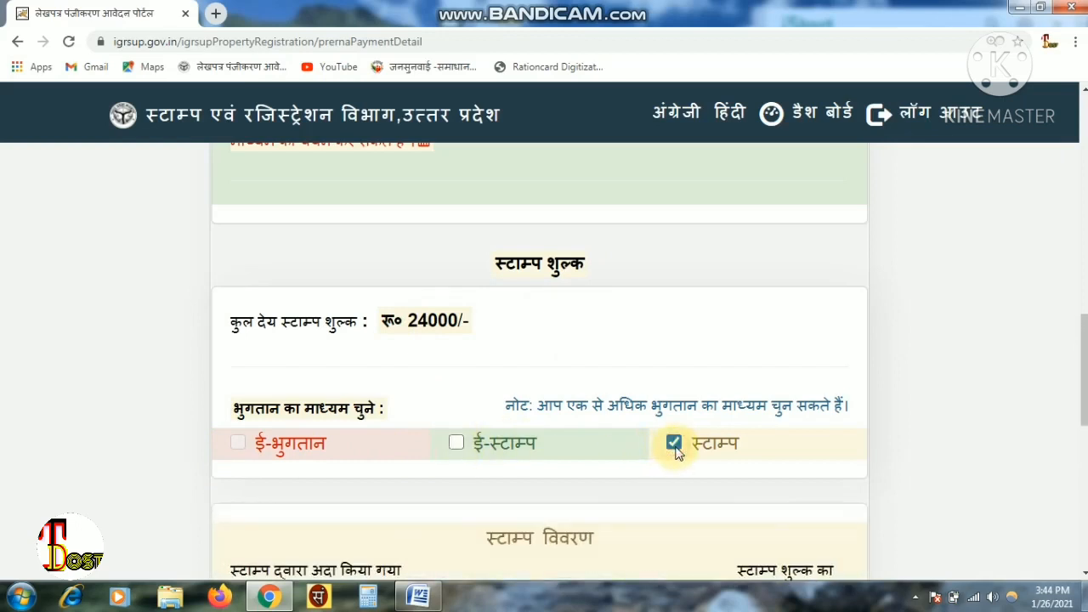
pyautogui.click(674, 444)
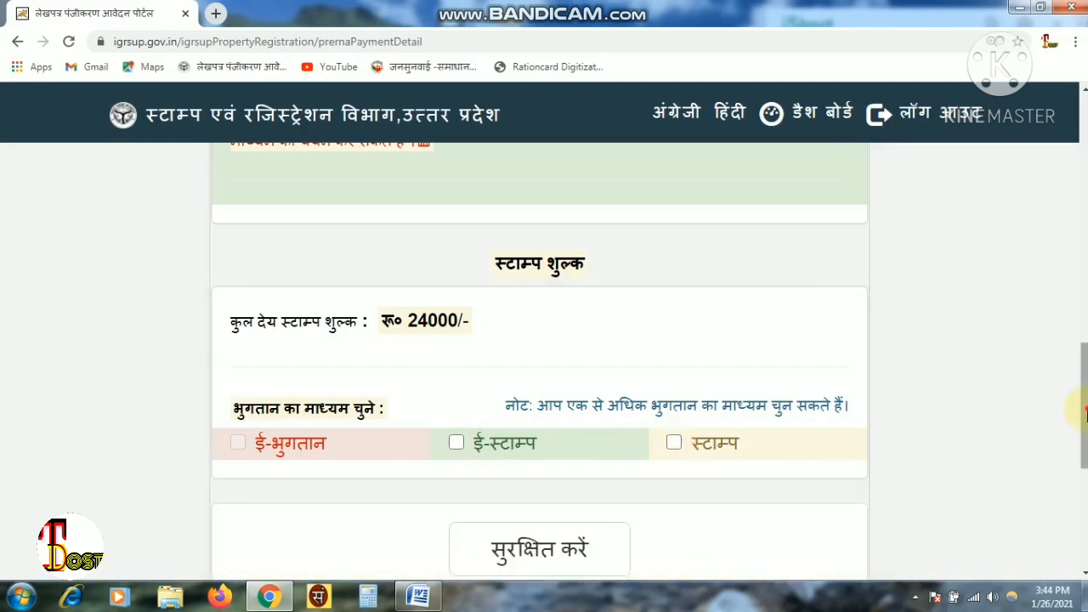
pyautogui.scroll(-2, 1080, 436)
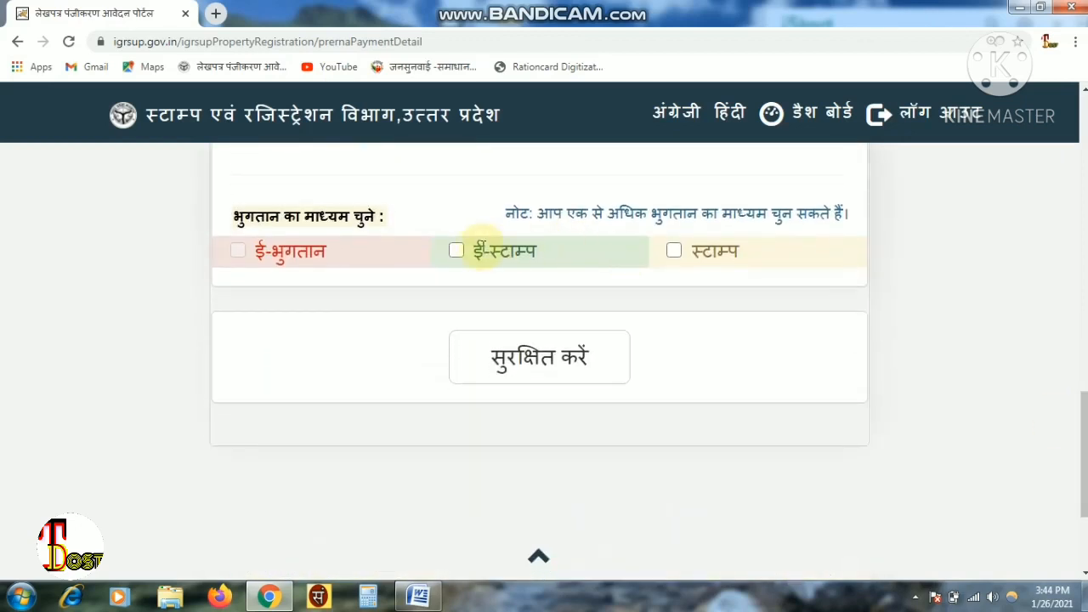
pyautogui.click(458, 251)
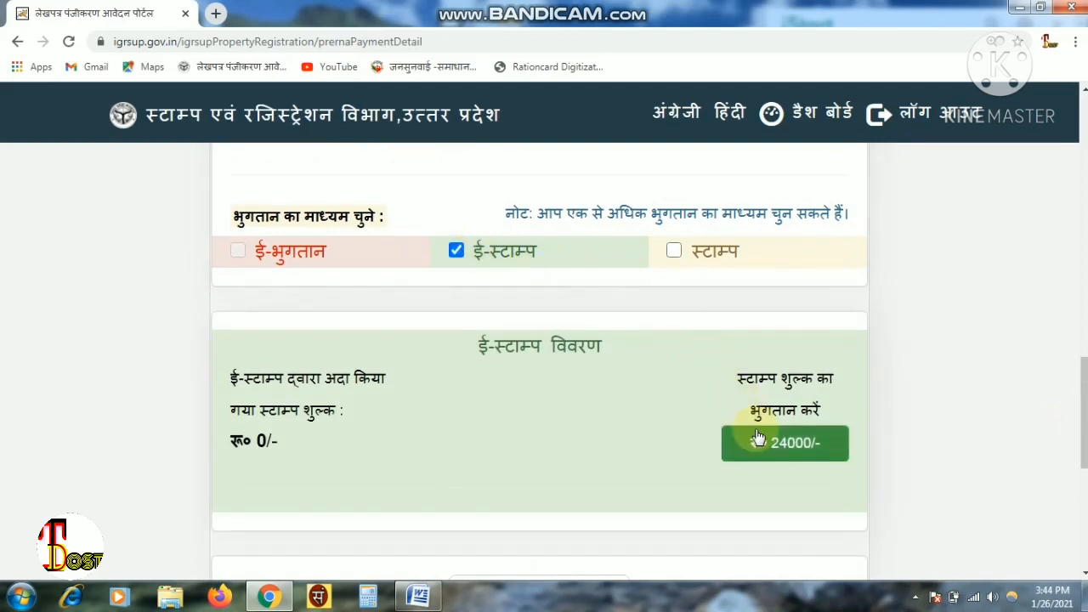
pyautogui.click(793, 457)
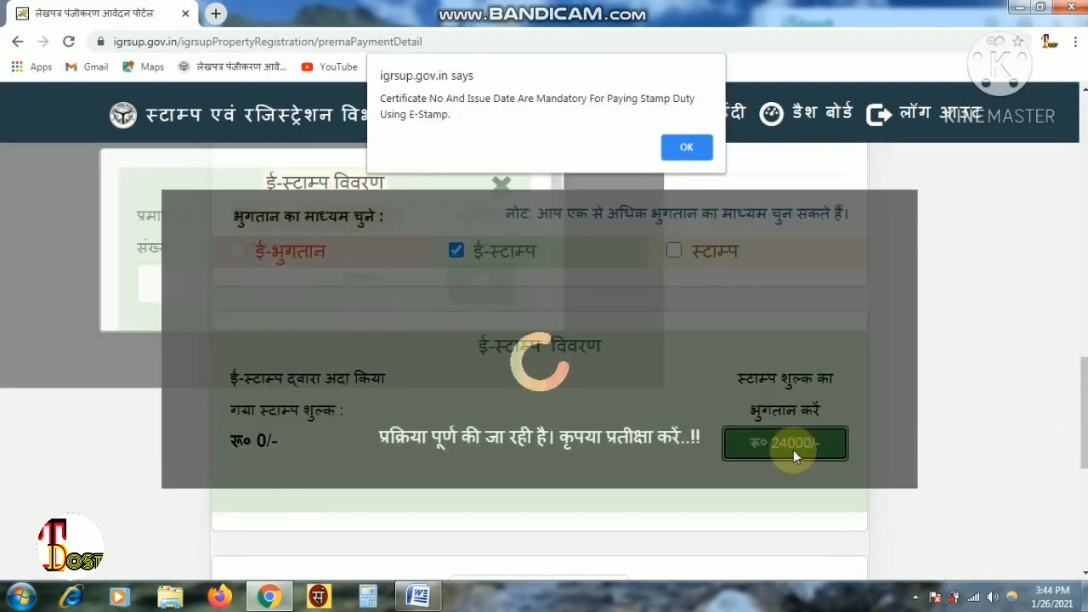
# - Enter the e-stamp certificate number, the ₹24000 value and the issue date 25-01-2021
pyautogui.click(687, 148)
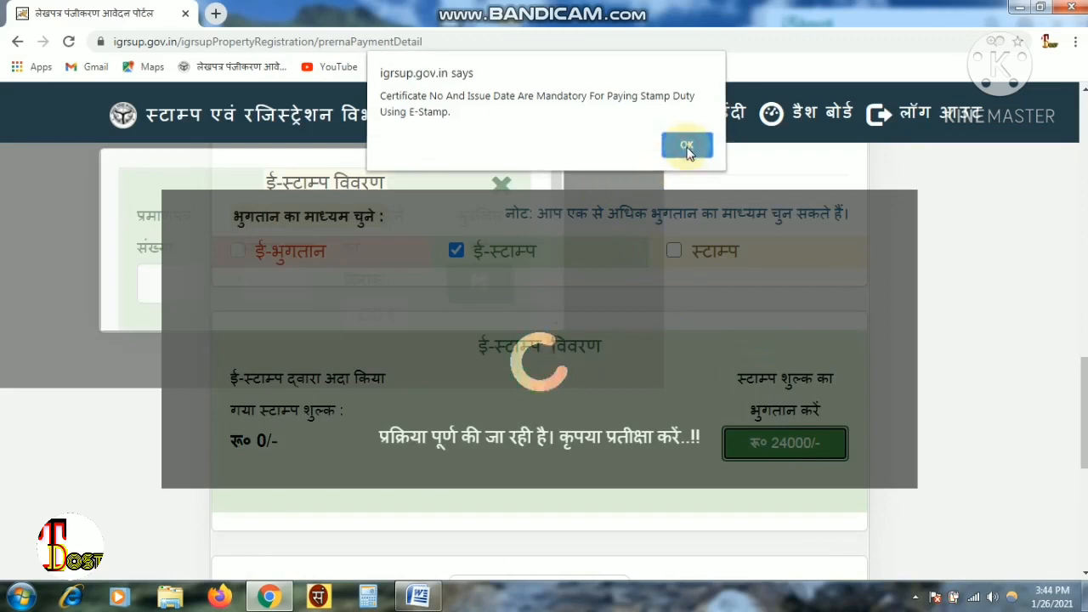
pyautogui.click(221, 307)
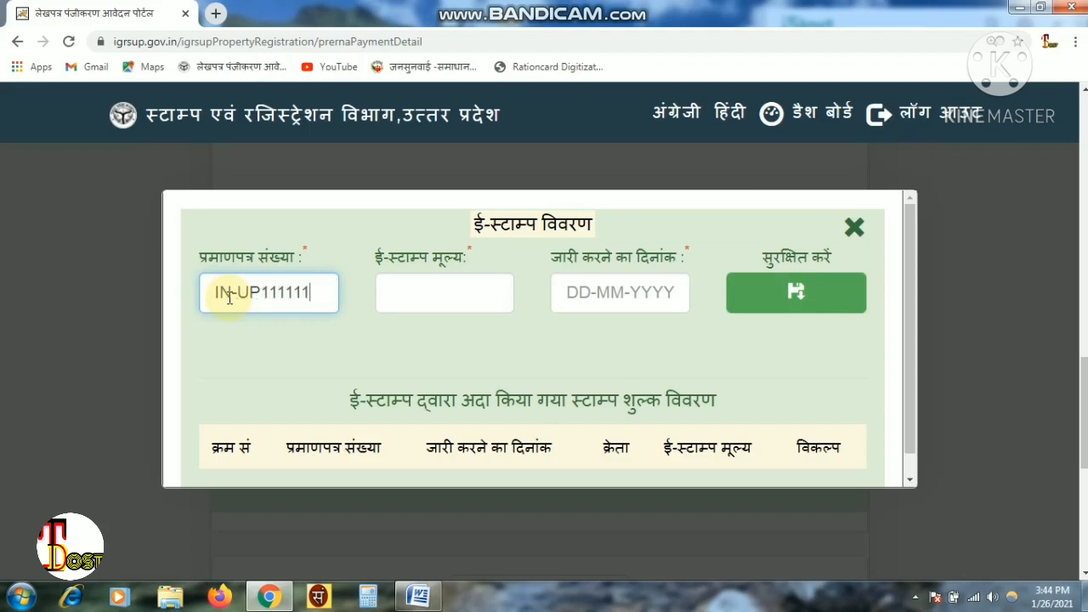
pyautogui.click(443, 291)
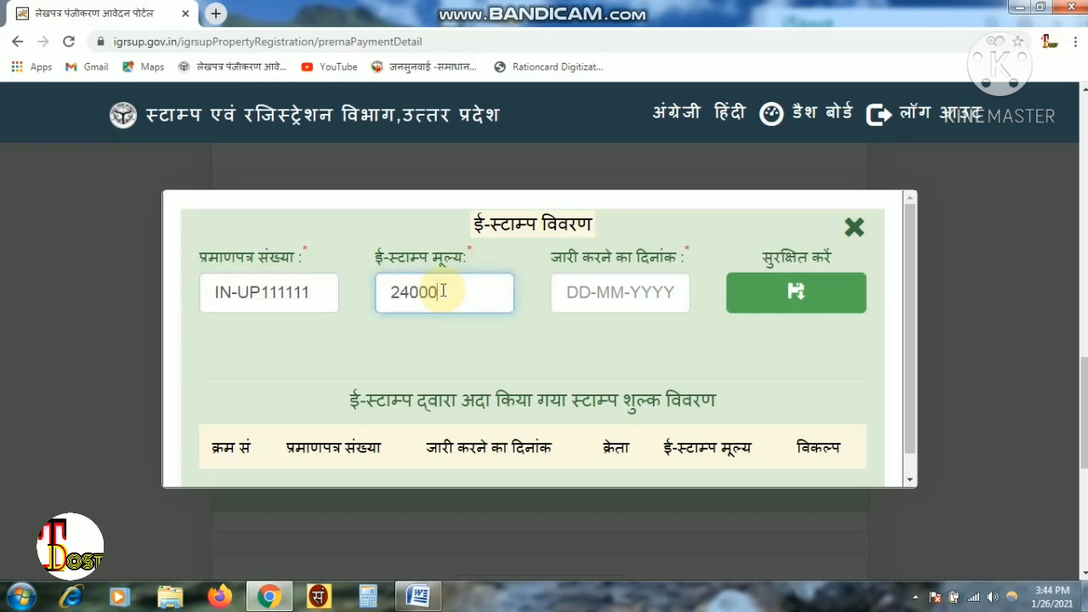
pyautogui.press('Tab')
pyautogui.write('2')
pyautogui.click(752, 313)
pyautogui.click(752, 313)
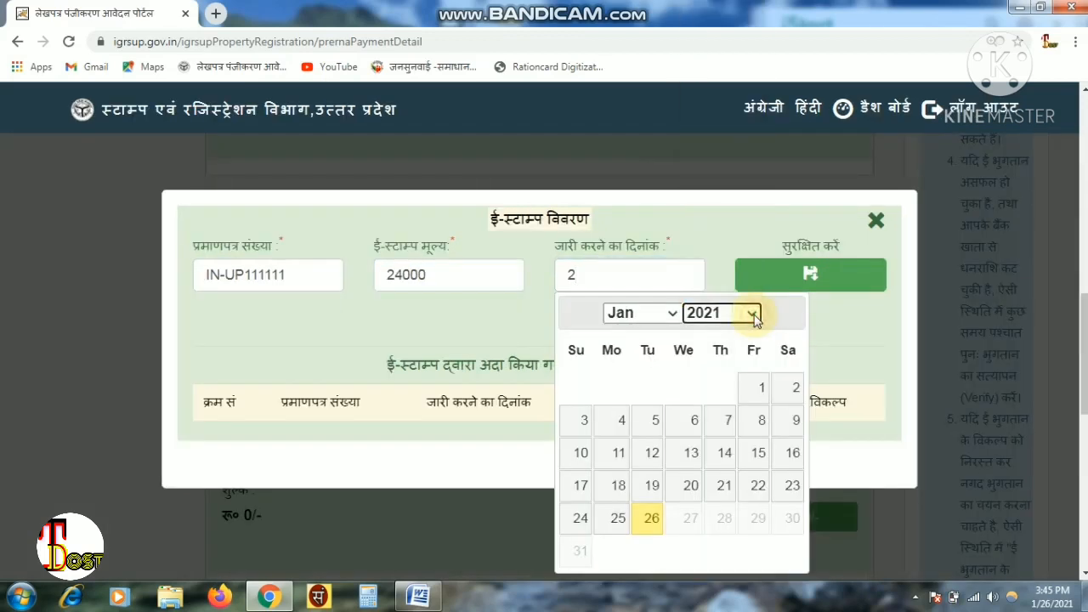
pyautogui.click(618, 517)
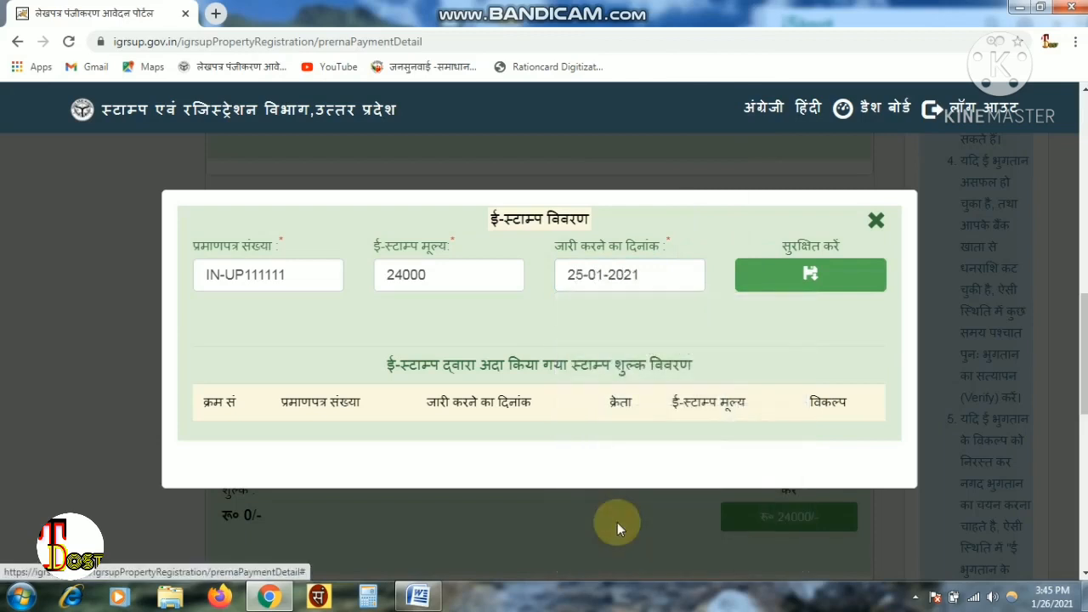
# - Save the e-stamp record, acknowledge the confirmation and close the e-stamp details window
pyautogui.click(818, 286)
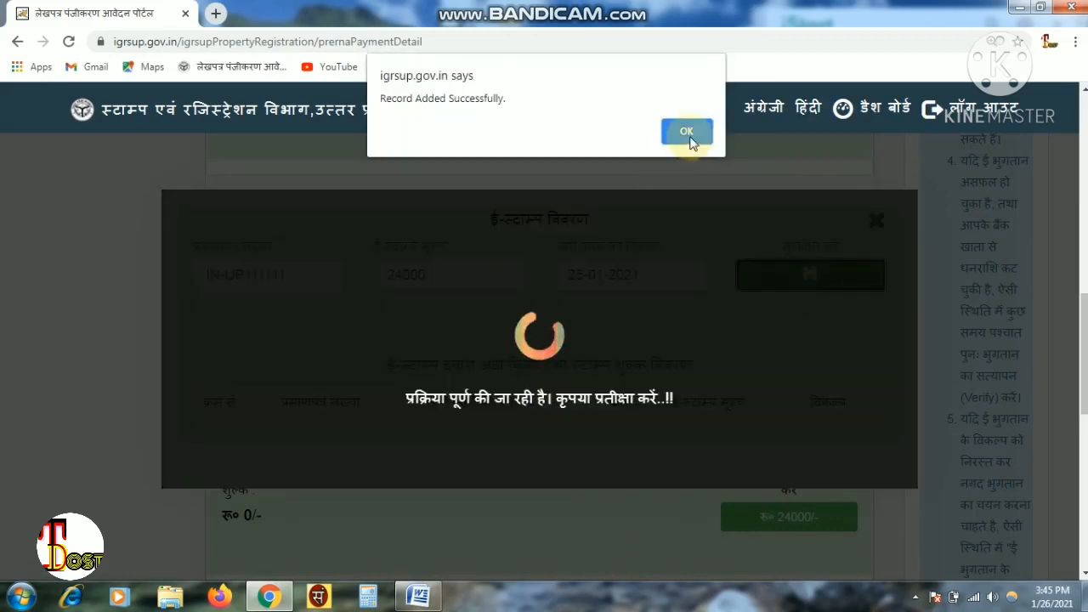
pyautogui.click(688, 136)
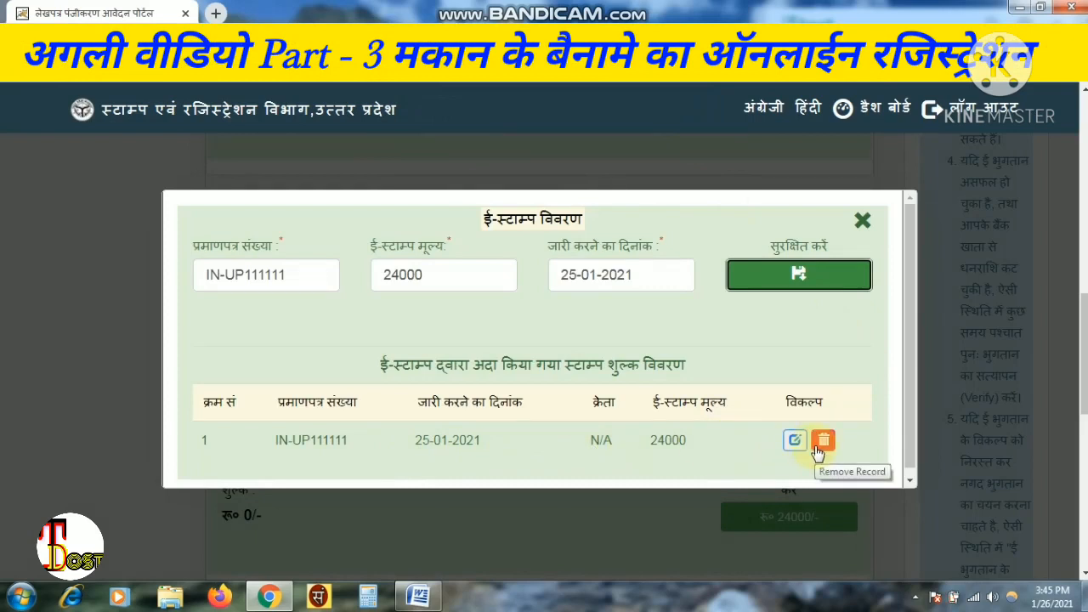
pyautogui.click(861, 220)
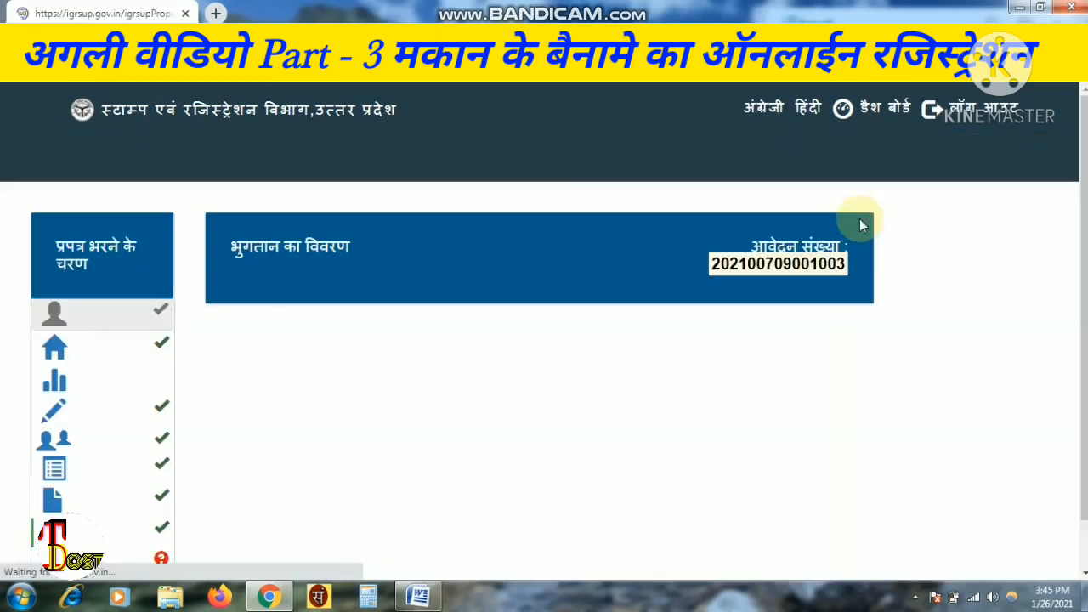
# - Check the ₹24000 duty paid by e-stamp and save the stamp-duty payment details
pyautogui.scroll(-10, 544, 357)
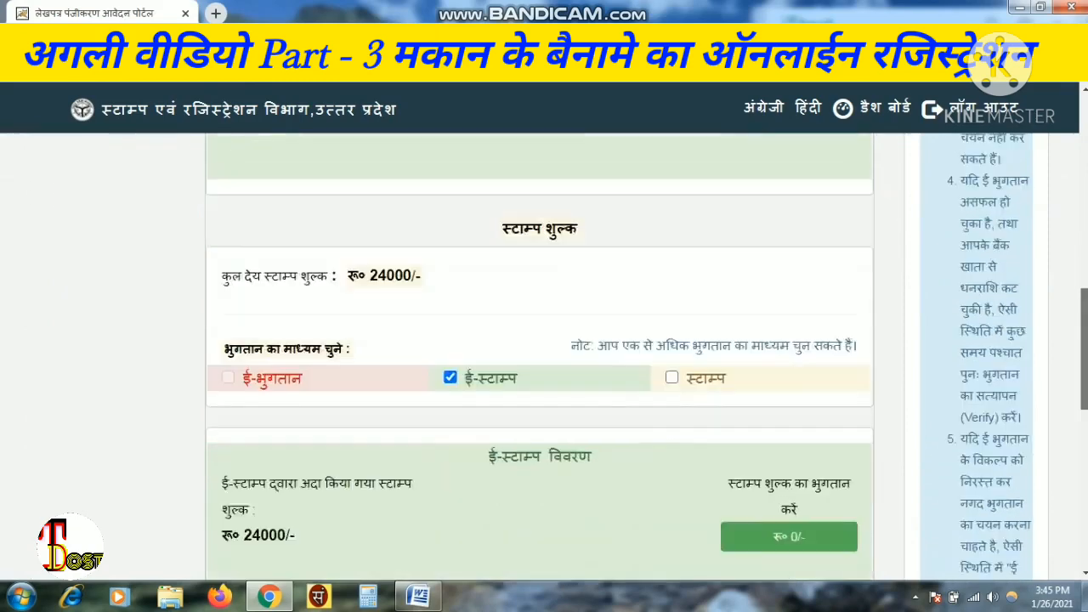
pyautogui.scroll(-1, 544, 358)
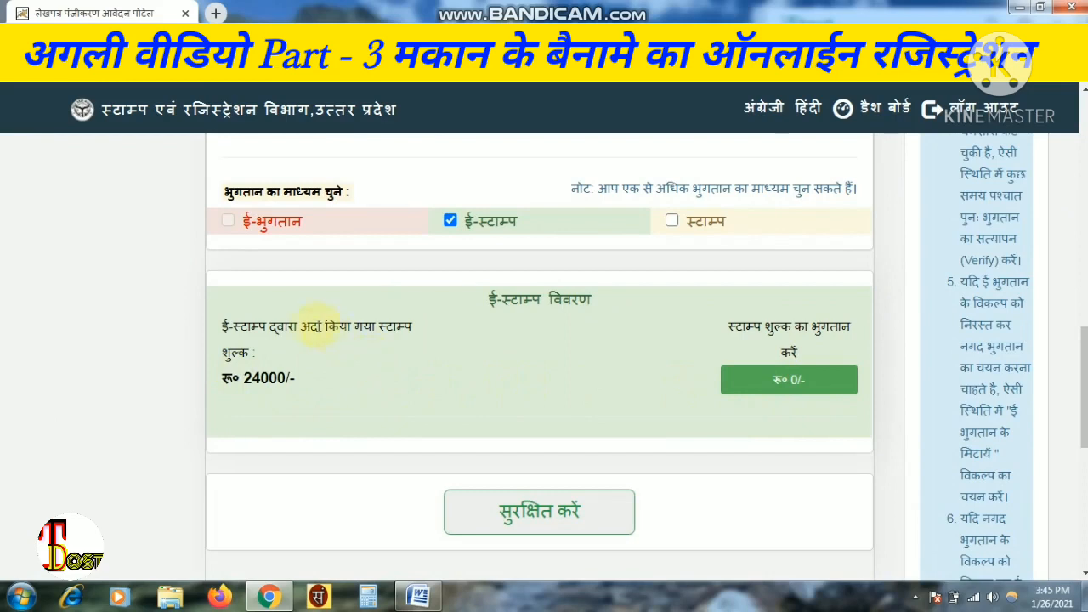
pyautogui.moveTo(225, 326); pyautogui.dragTo(439, 383)
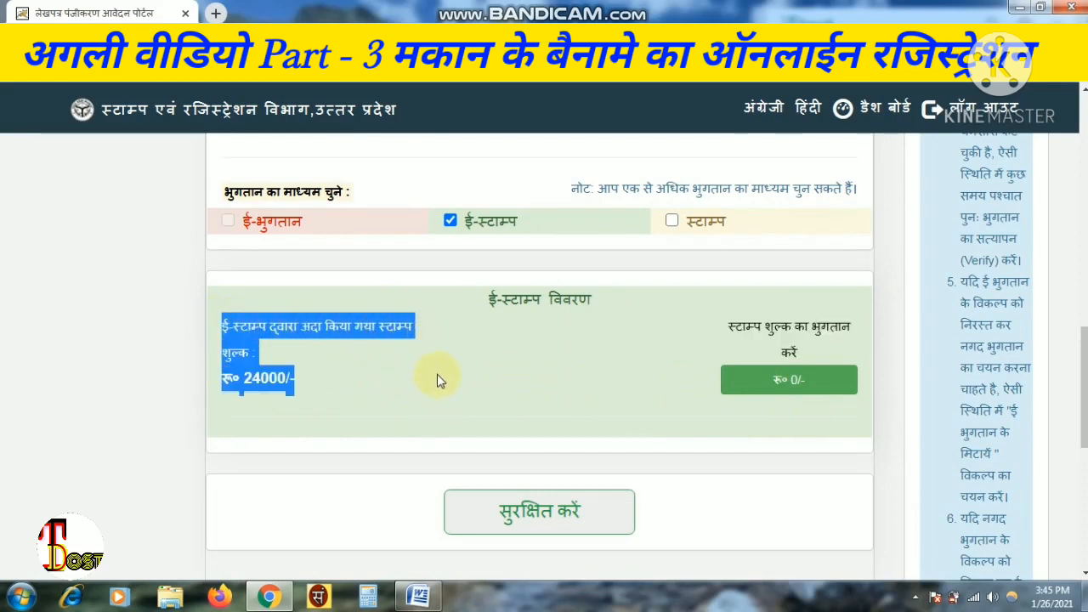
pyautogui.click(438, 381)
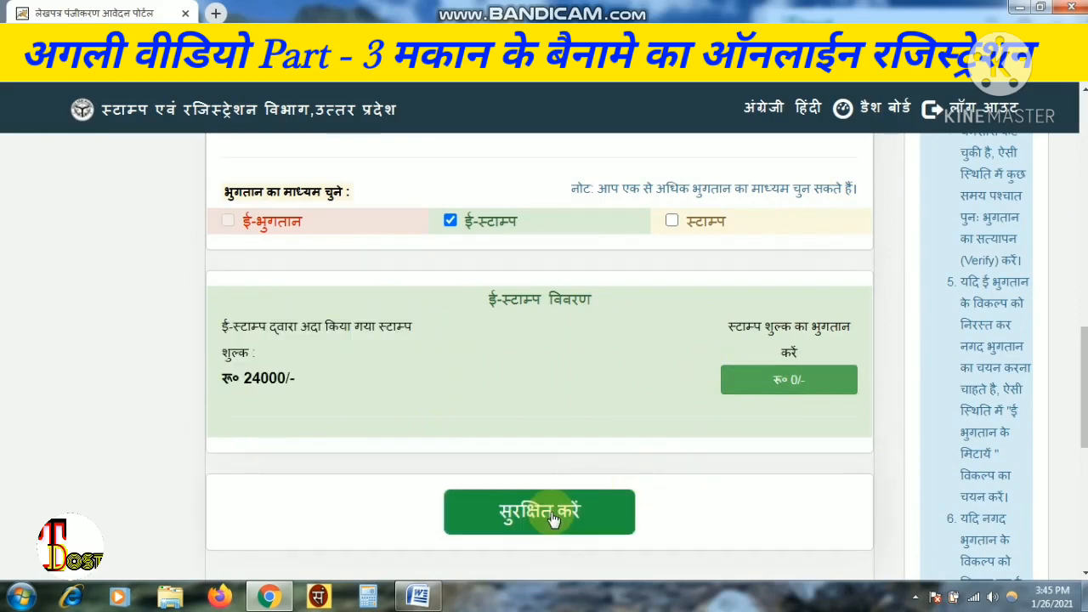
pyautogui.moveTo(1086, 389); pyautogui.dragTo(1087, 419)
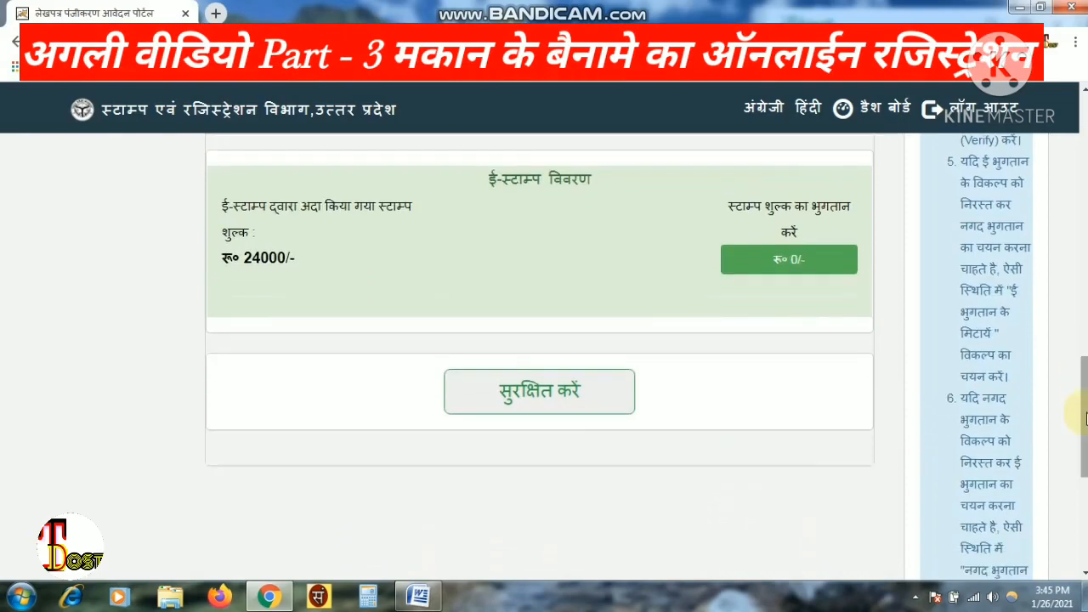
pyautogui.click(568, 389)
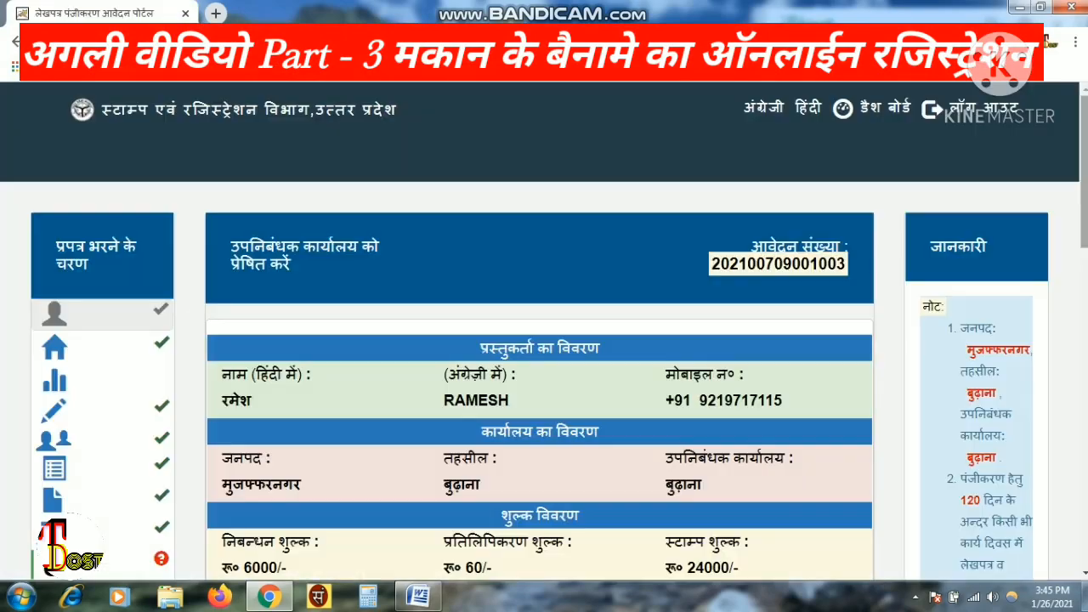
pyautogui.moveTo(1085, 171); pyautogui.dragTo(1086, 425)
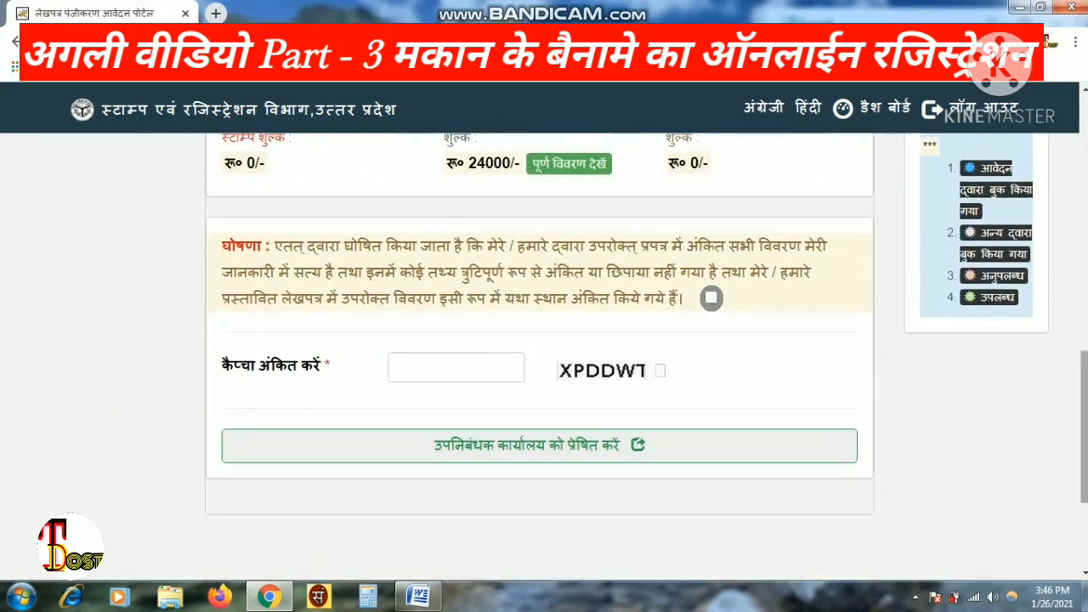
# - Accept the declaration, enter the captcha and send the application to the sub-registrar office
pyautogui.moveTo(223, 246); pyautogui.dragTo(689, 301)
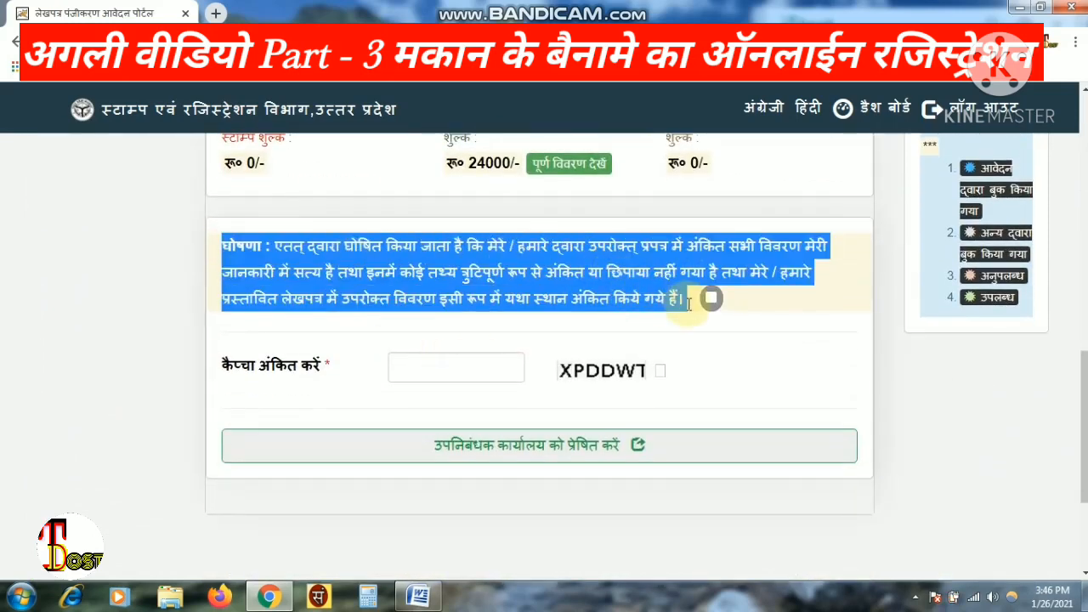
pyautogui.click(710, 305)
pyautogui.click(486, 364)
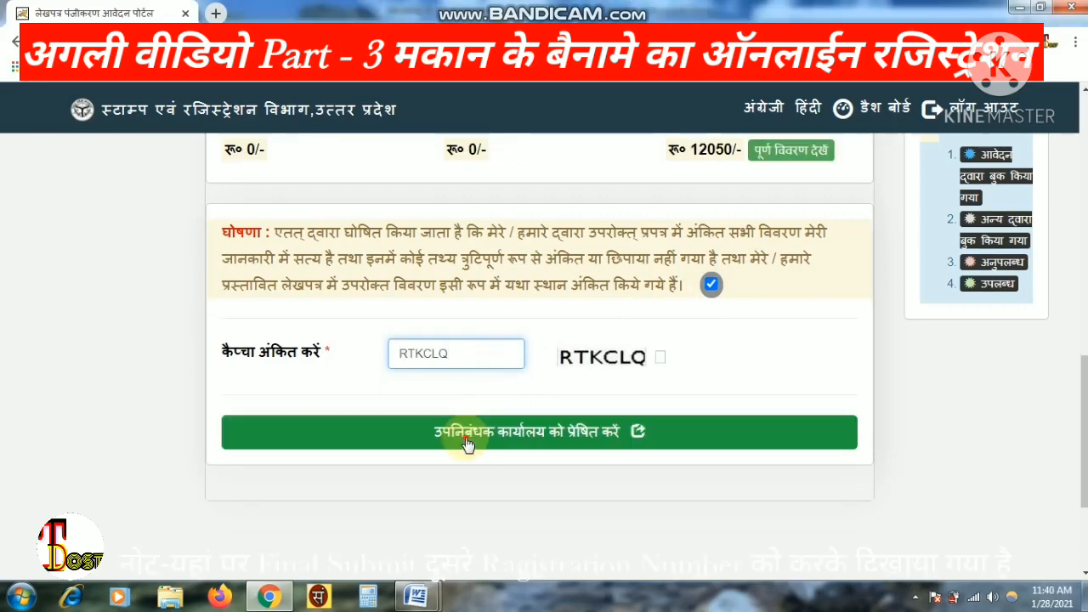
pyautogui.click(470, 435)
pyautogui.click(621, 169)
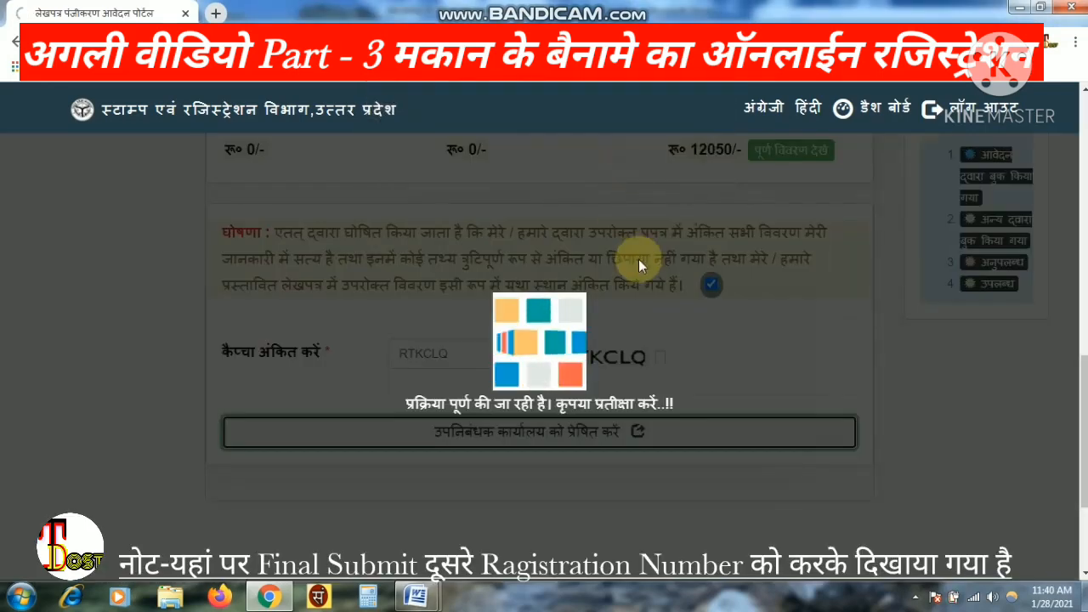
# - Choose 28-01-2021 and Counter 2 for the appointment and show the available time slots
pyautogui.scroll(-6, 588, 342)
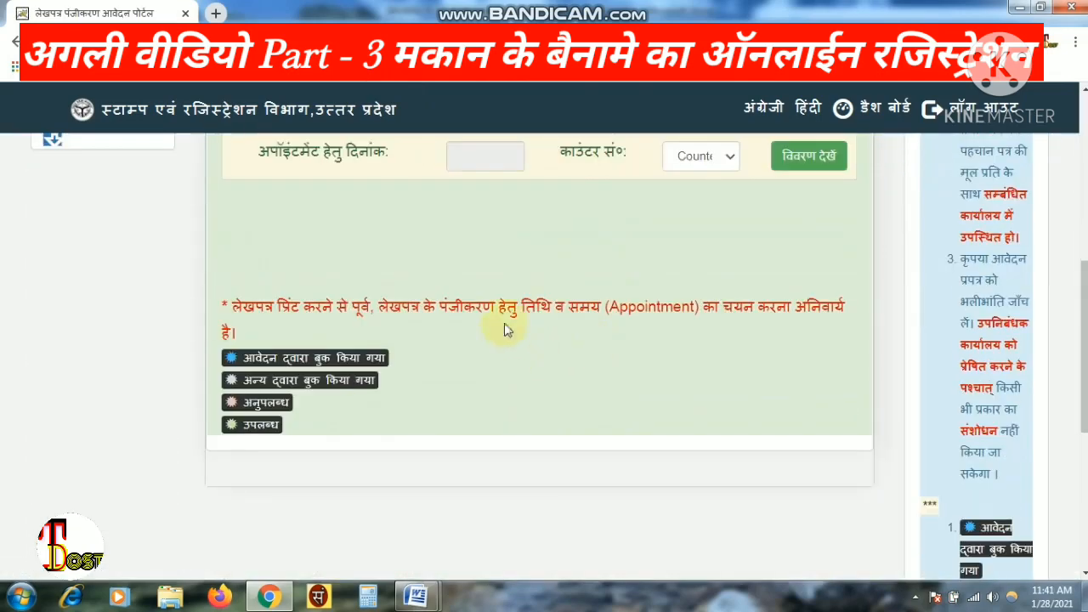
pyautogui.click(486, 158)
pyautogui.click(615, 397)
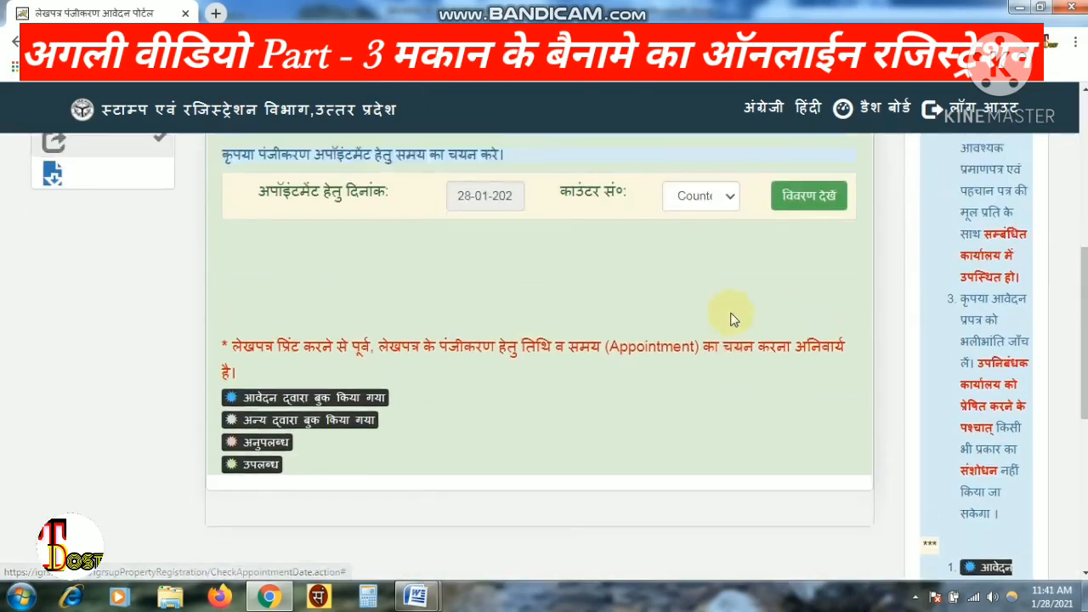
pyautogui.click(710, 240)
pyautogui.click(699, 297)
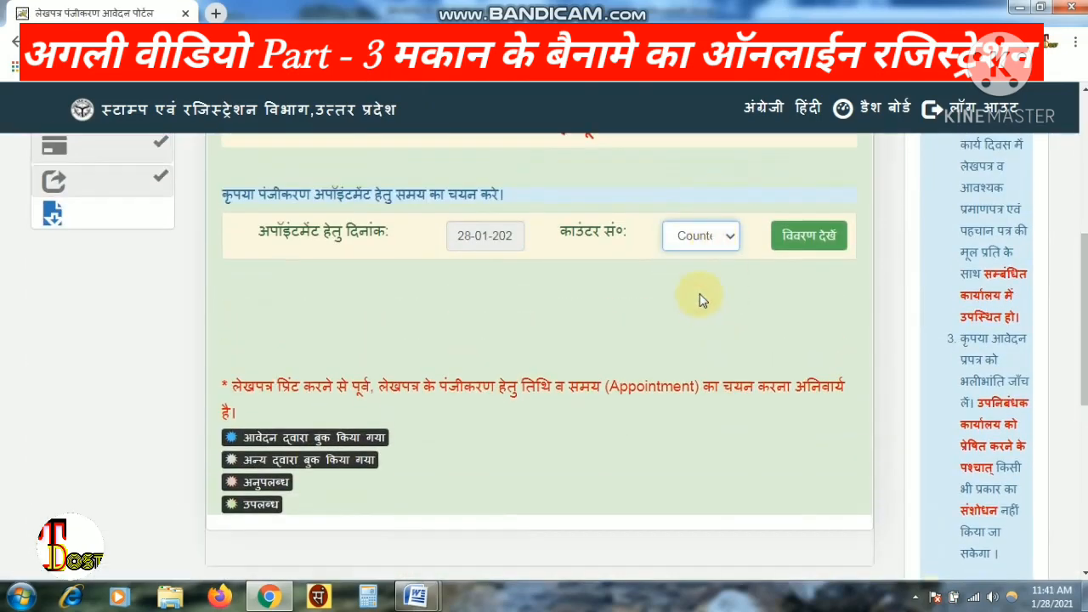
pyautogui.scroll(2, 701, 302)
pyautogui.click(792, 395)
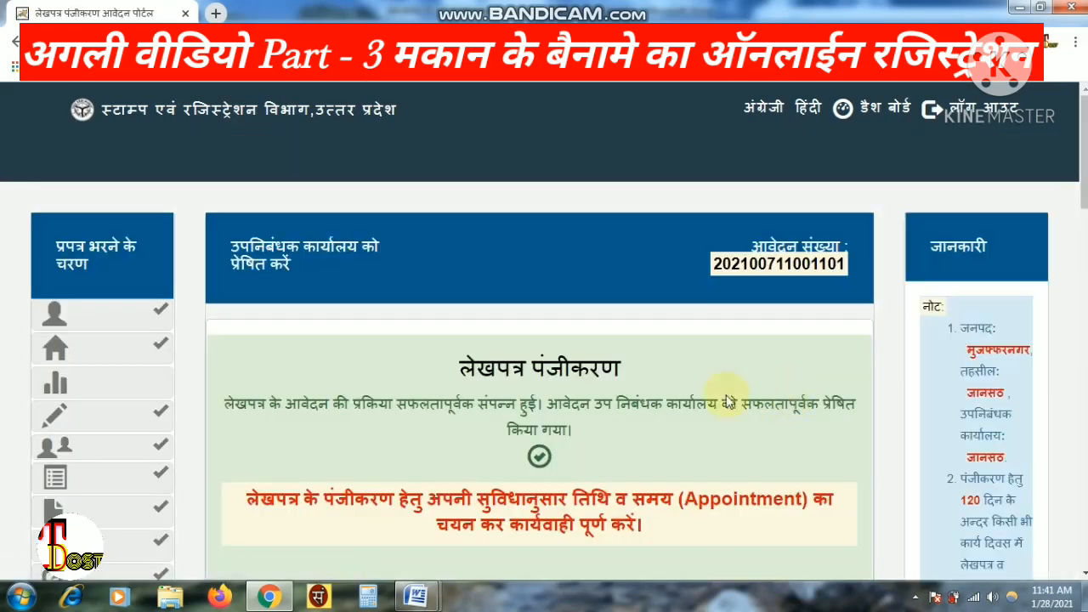
# - Book the 12.20–12.30 PM slot and go on to the deed printing step
pyautogui.scroll(-8, 631, 336)
pyautogui.scroll(-1, 607, 328)
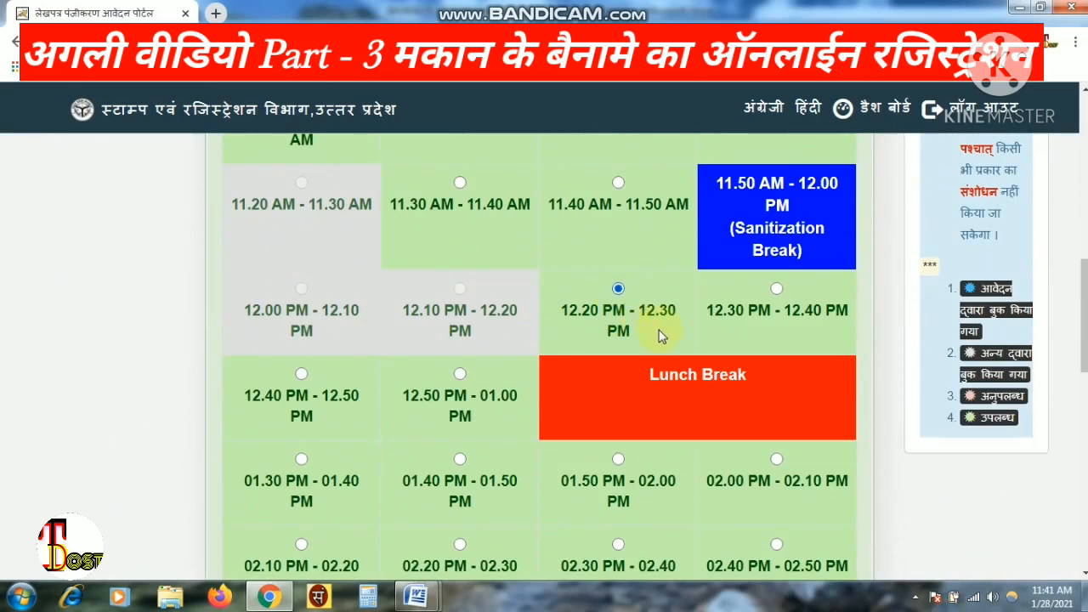
pyautogui.scroll(-6, 596, 332)
pyautogui.click(505, 348)
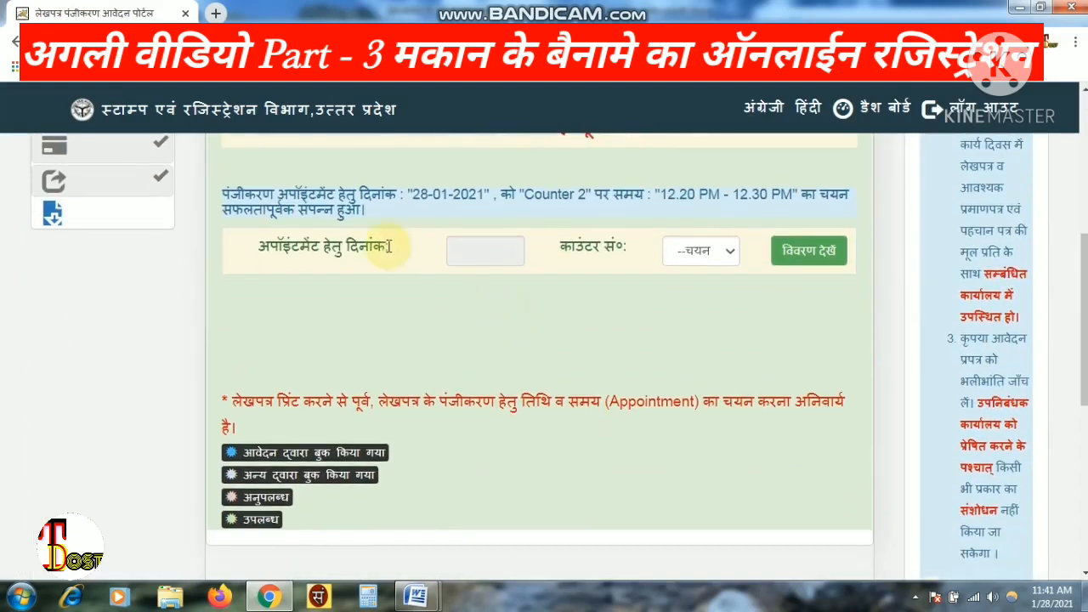
pyautogui.moveTo(221, 189); pyautogui.dragTo(846, 208)
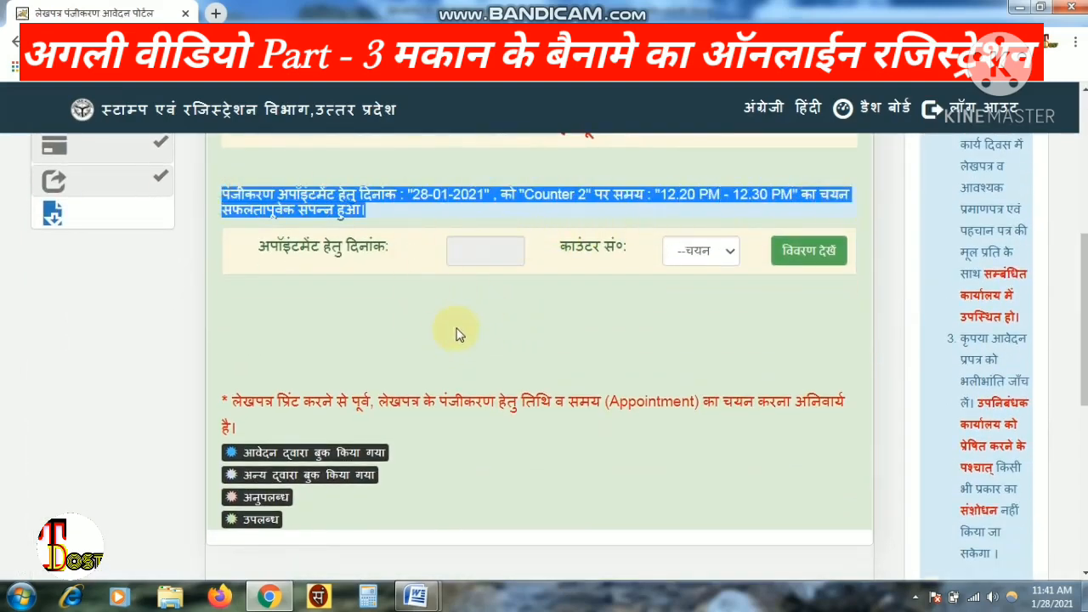
pyautogui.click(114, 213)
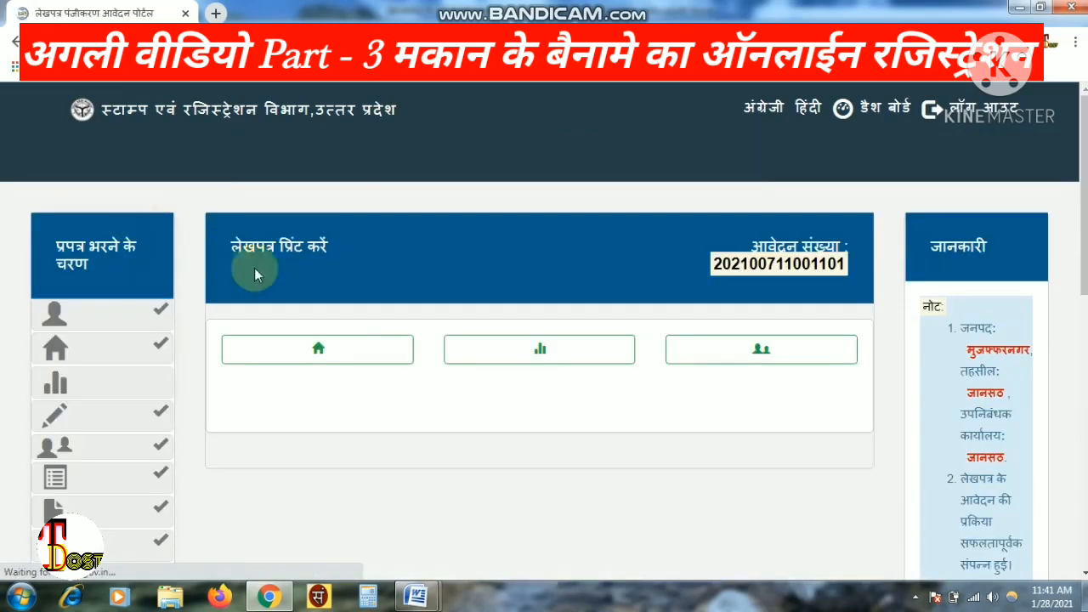
# - Show the full deed details, preview the deed and send it to print
pyautogui.click(324, 349)
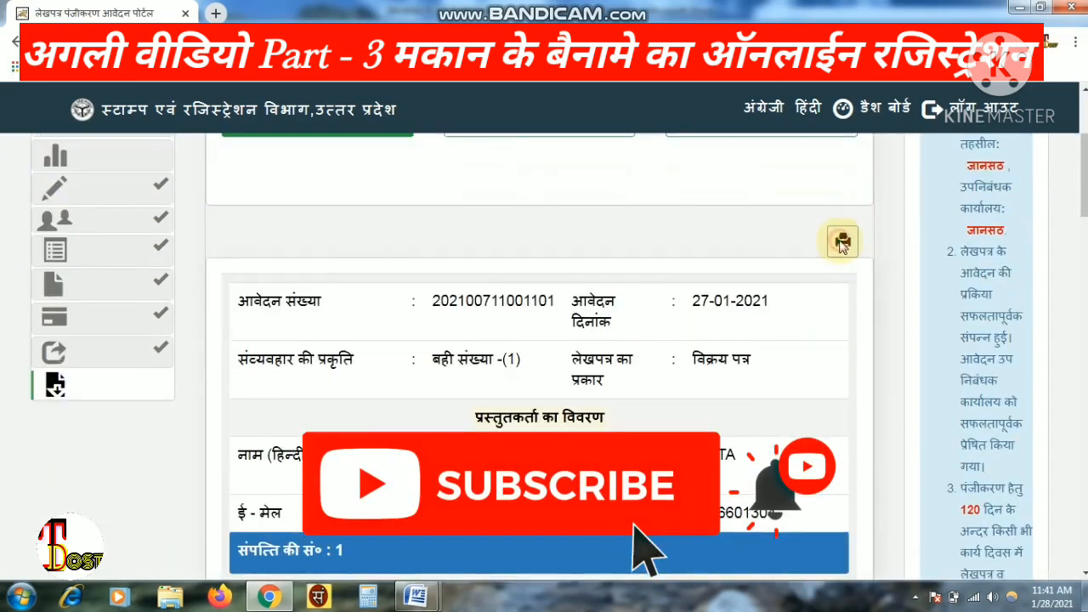
pyautogui.click(842, 243)
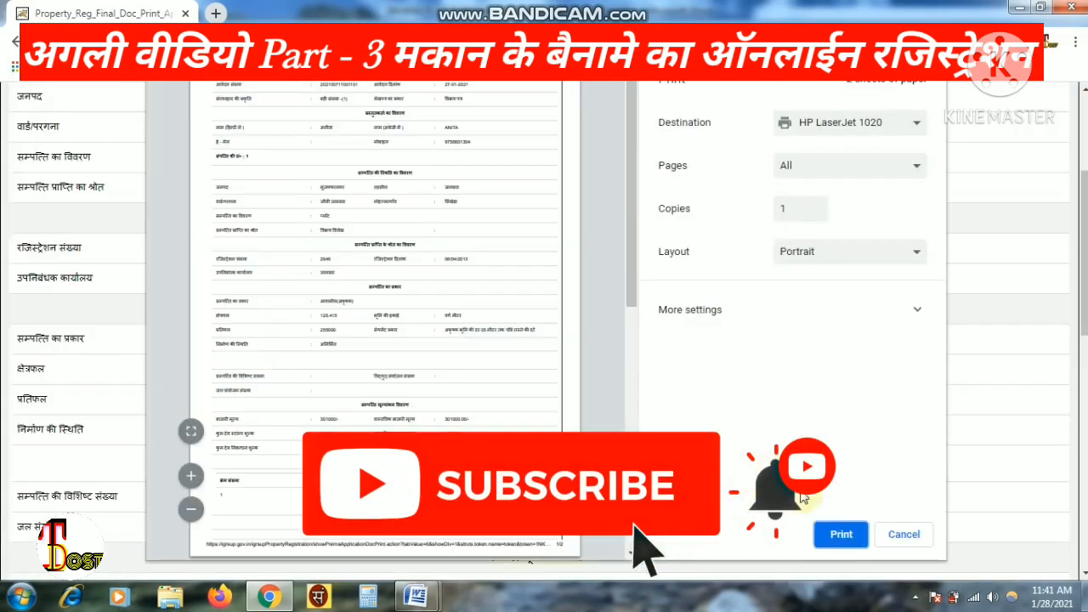
pyautogui.click(837, 534)
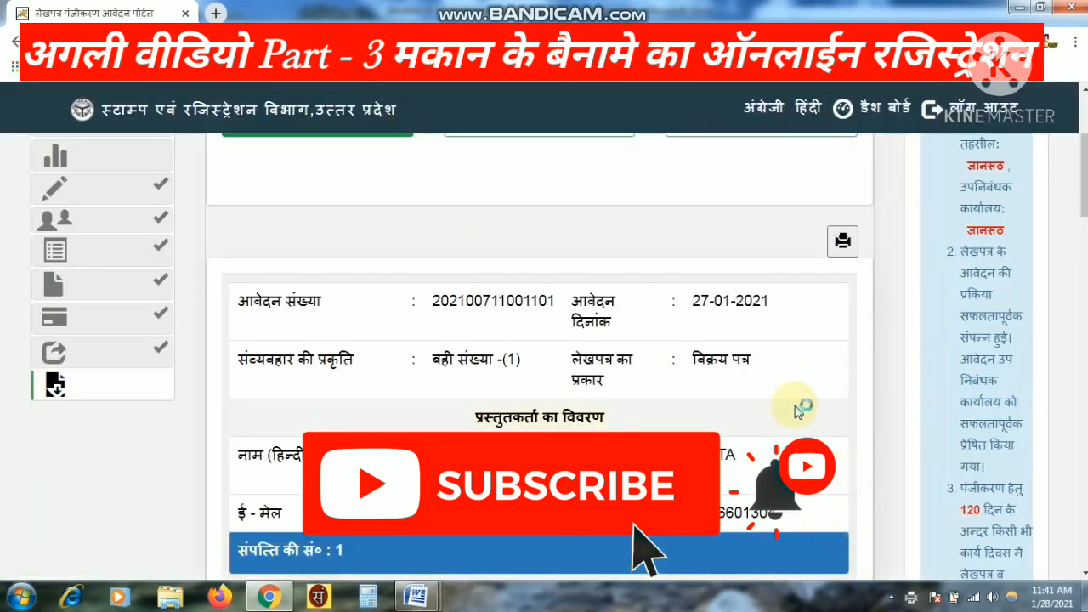